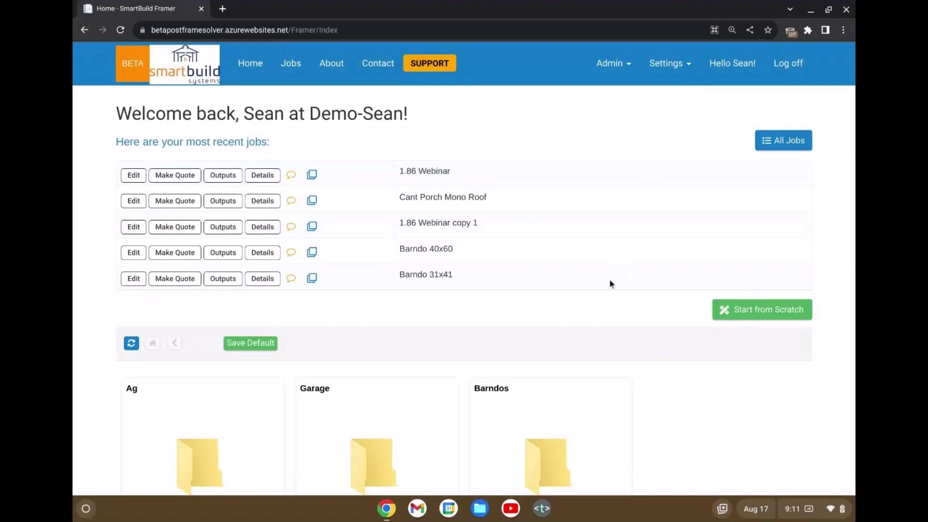
- Open the Emodeler settings and examine the email field requirement for uploading a response template
click(669, 73)
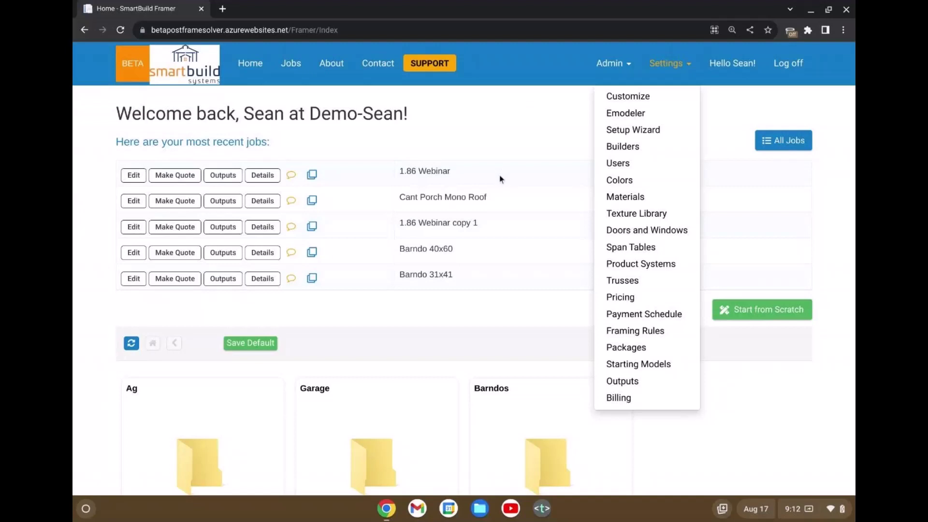
click(641, 117)
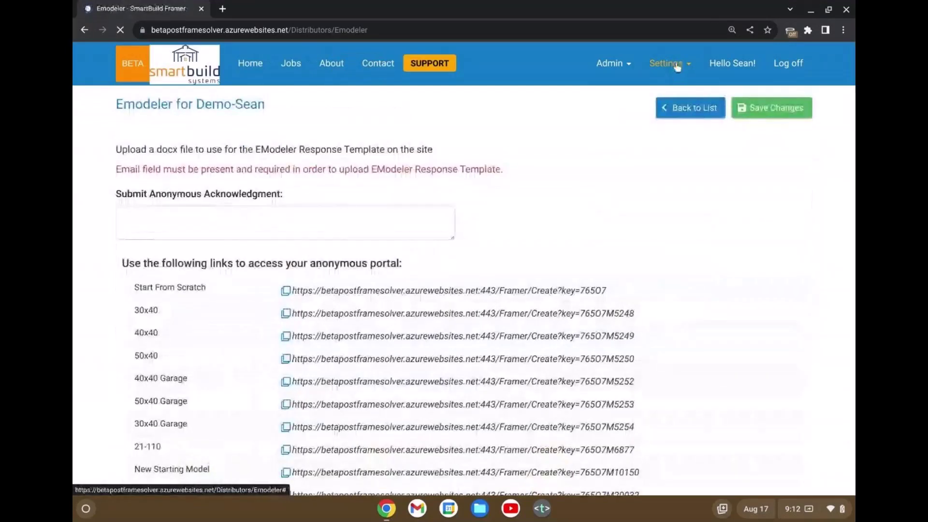
click(671, 63)
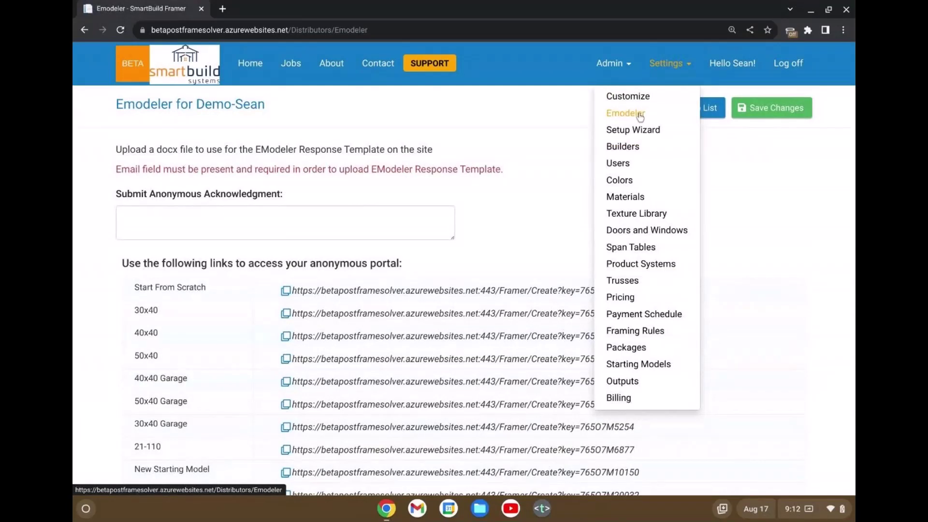
click(539, 102)
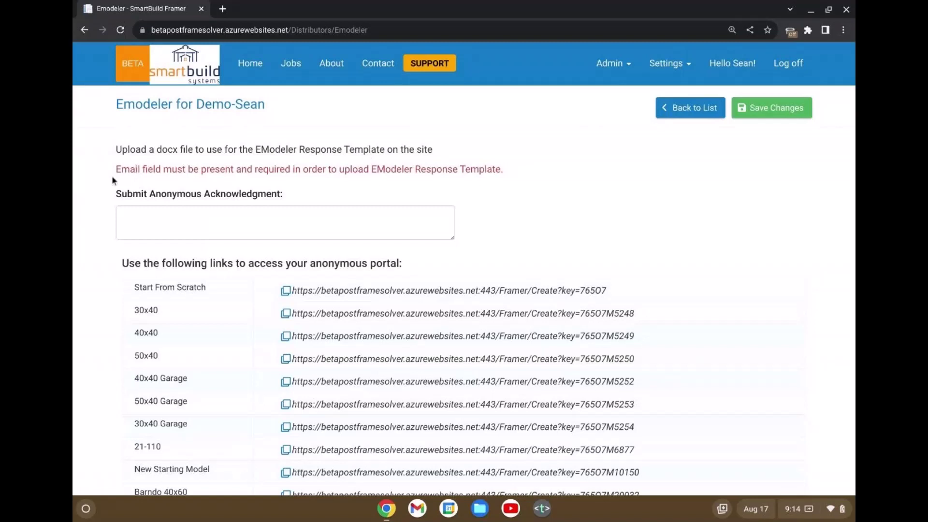
drag(111, 175, 533, 178)
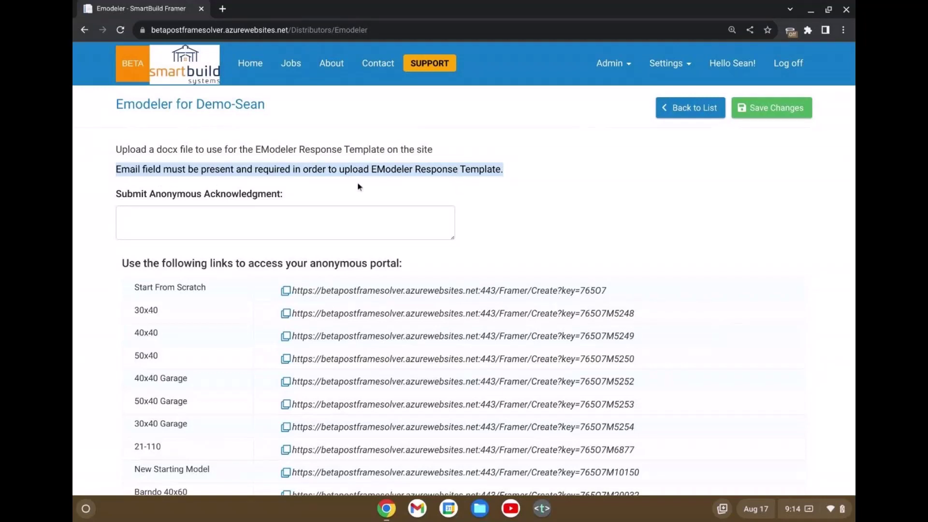
- Open the distributor's list of framing rules
click(667, 65)
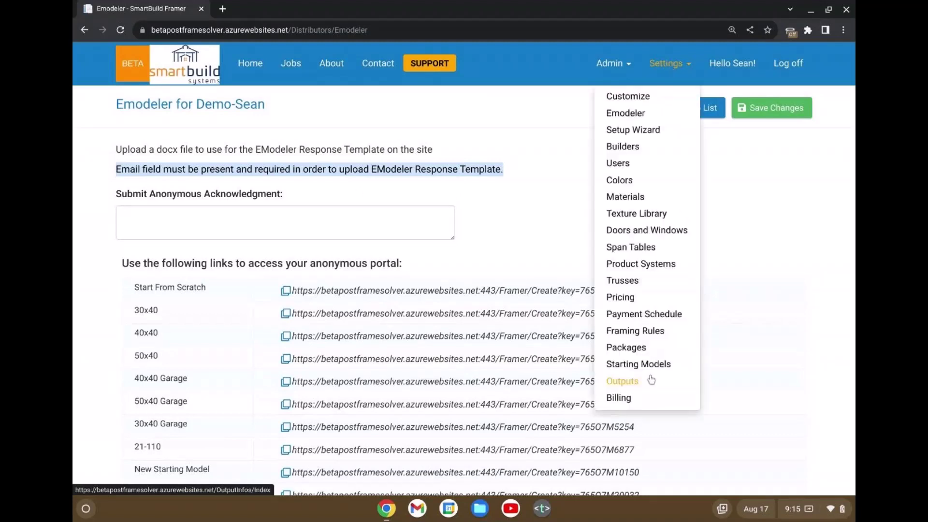
click(634, 331)
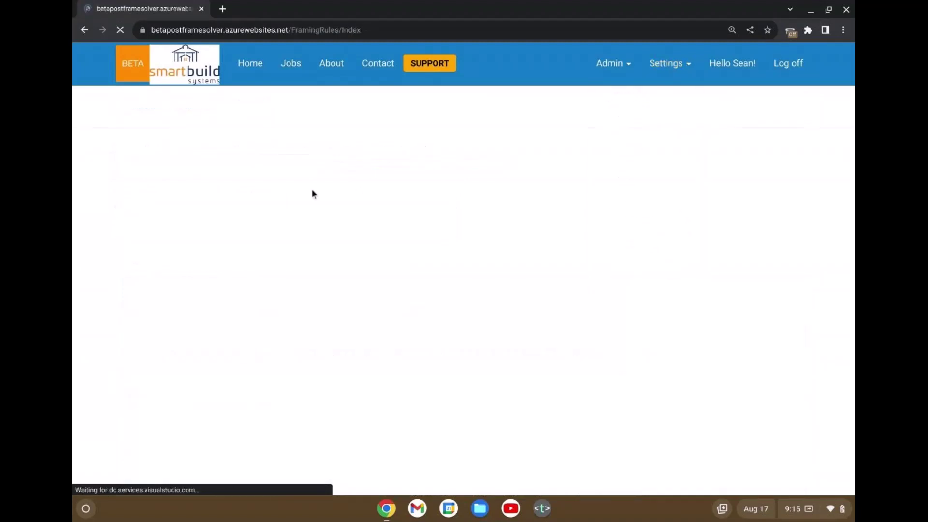
click(733, 169)
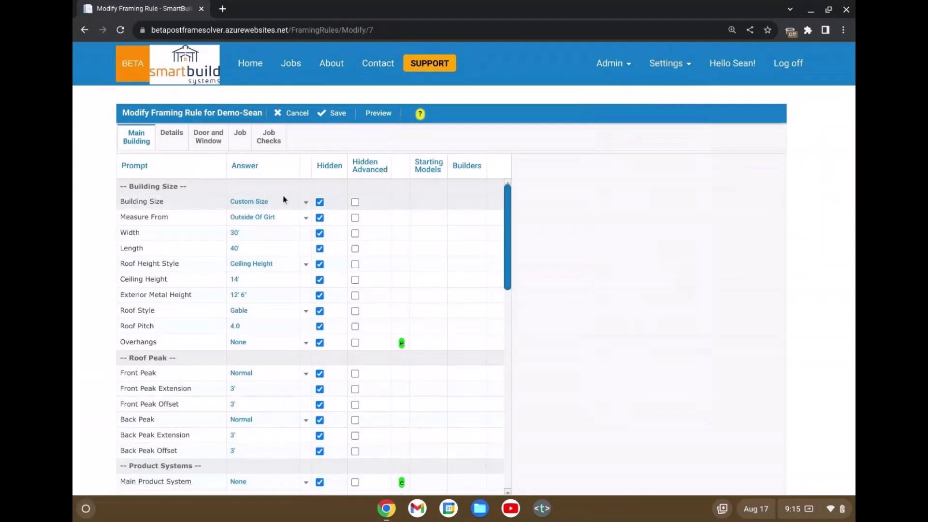
mouse_move(653, 69)
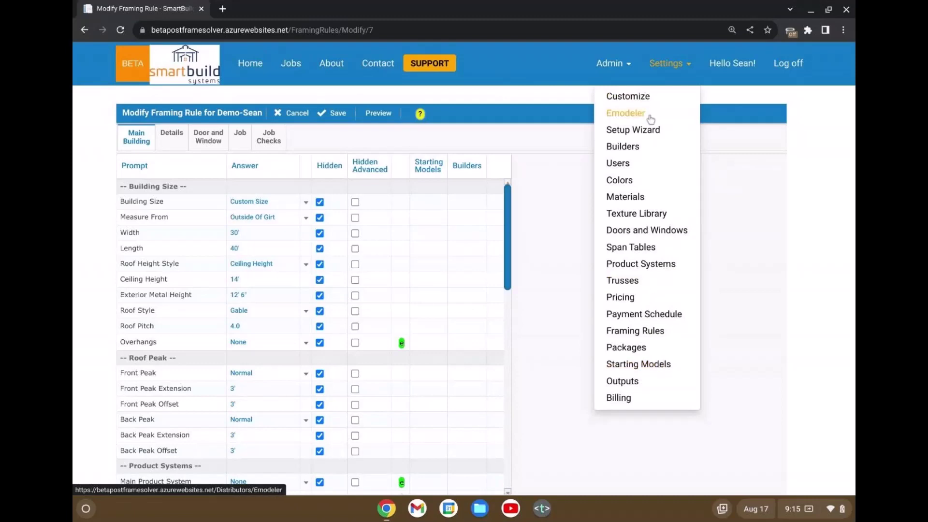
click(648, 333)
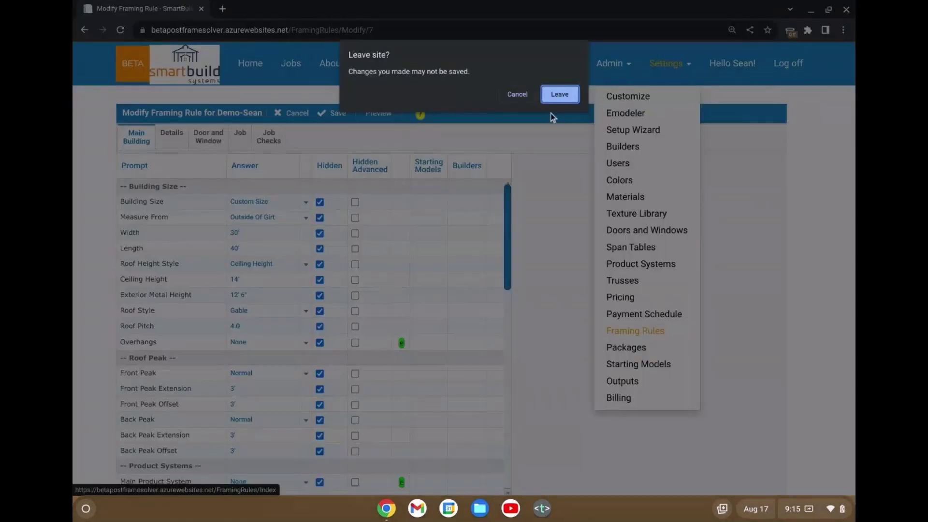
click(559, 95)
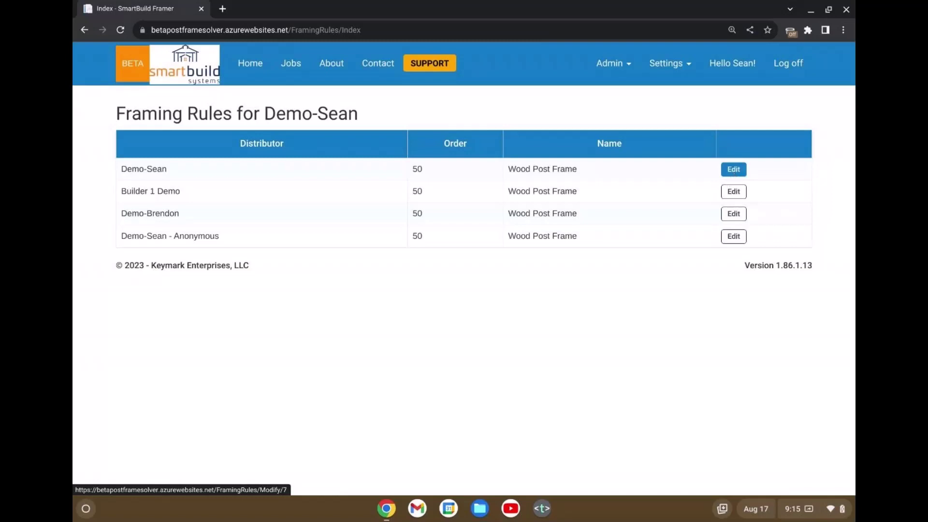
- Open the main distributor's Wood Post Frame framing rule and make the Email job question required
triple_click(175, 237)
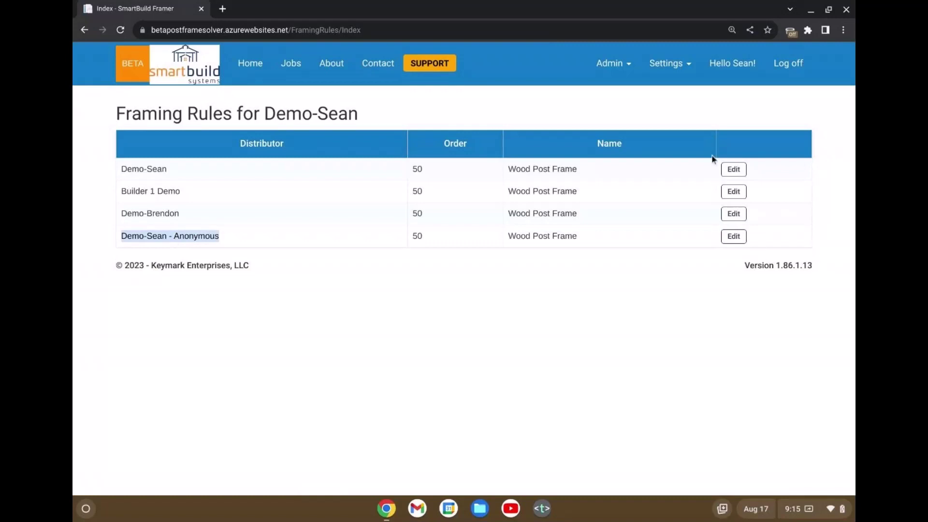
click(734, 170)
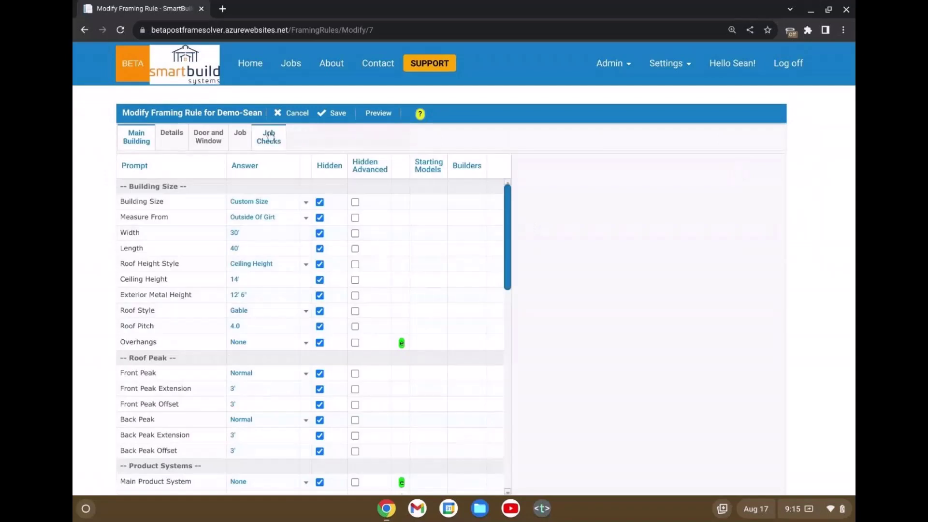
click(239, 137)
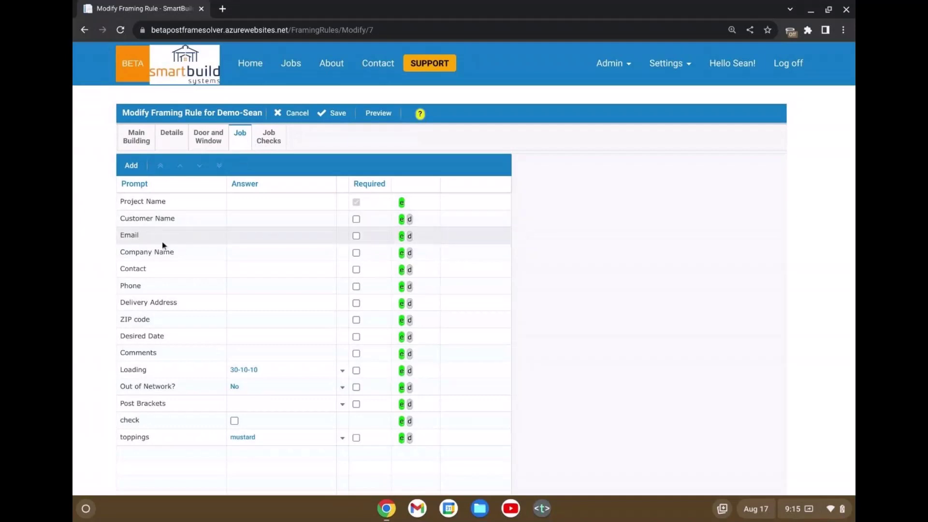
click(355, 236)
- Add a new job question of type Separator with the prompt "Contact Info"
click(131, 165)
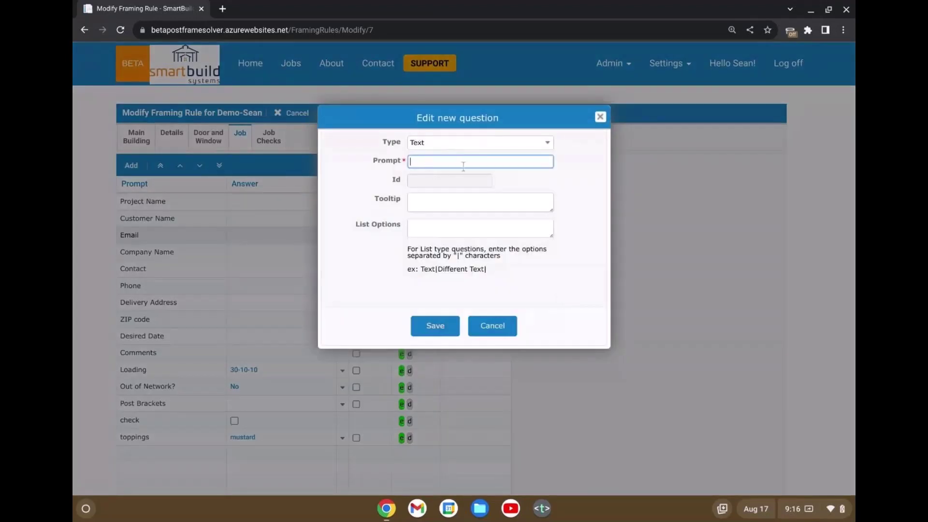
click(492, 326)
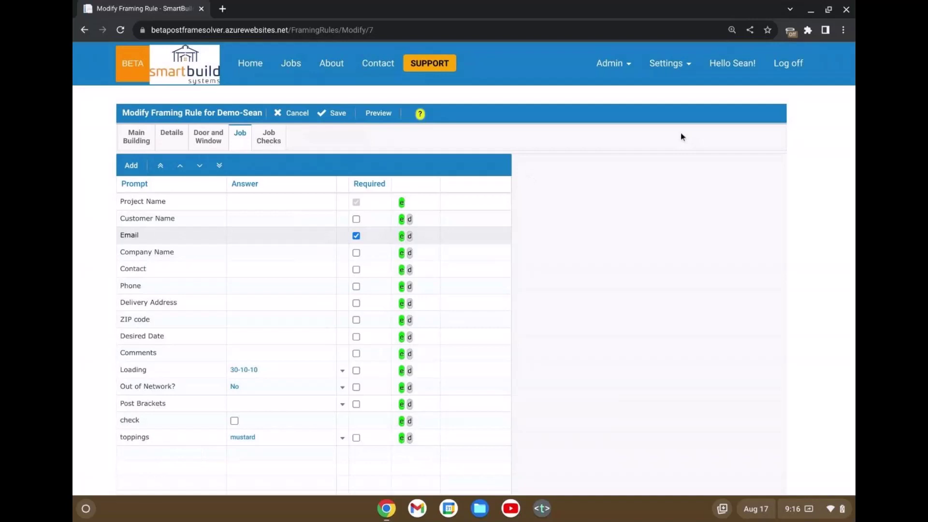
click(131, 165)
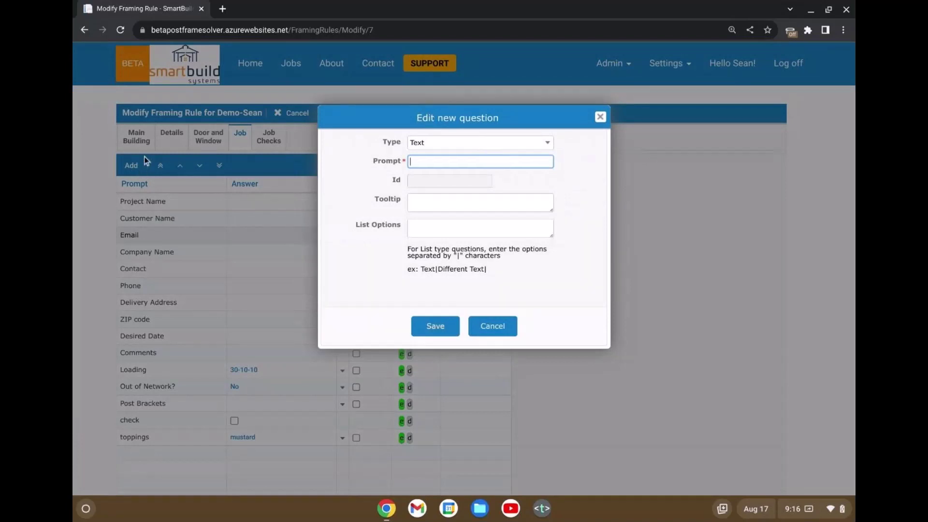
click(524, 142)
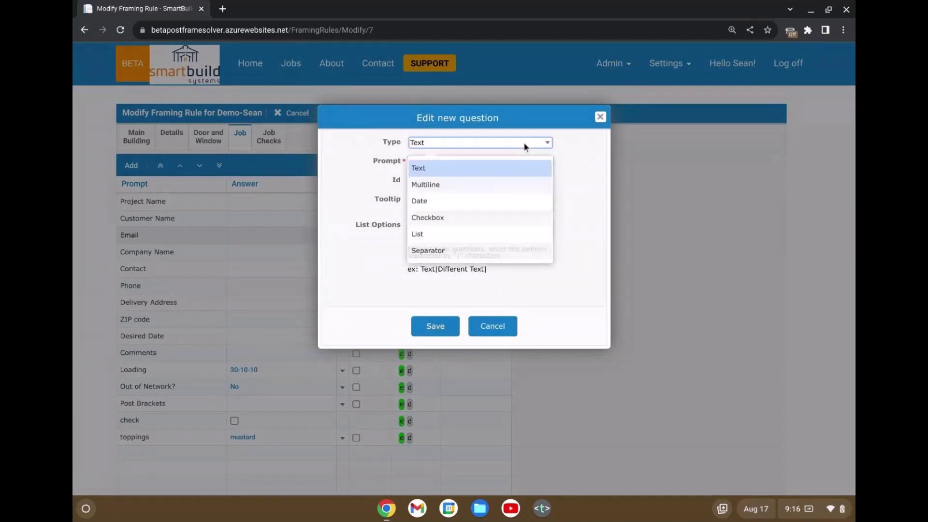
click(450, 250)
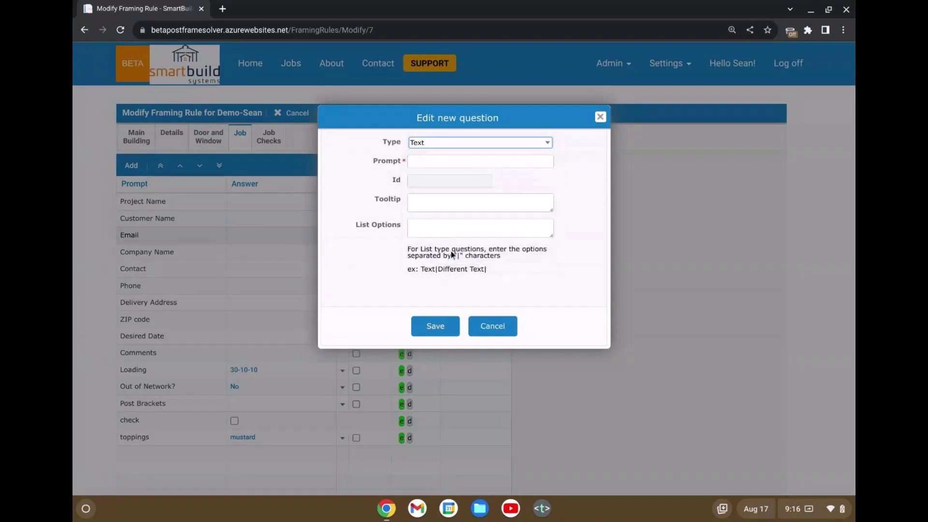
click(471, 161)
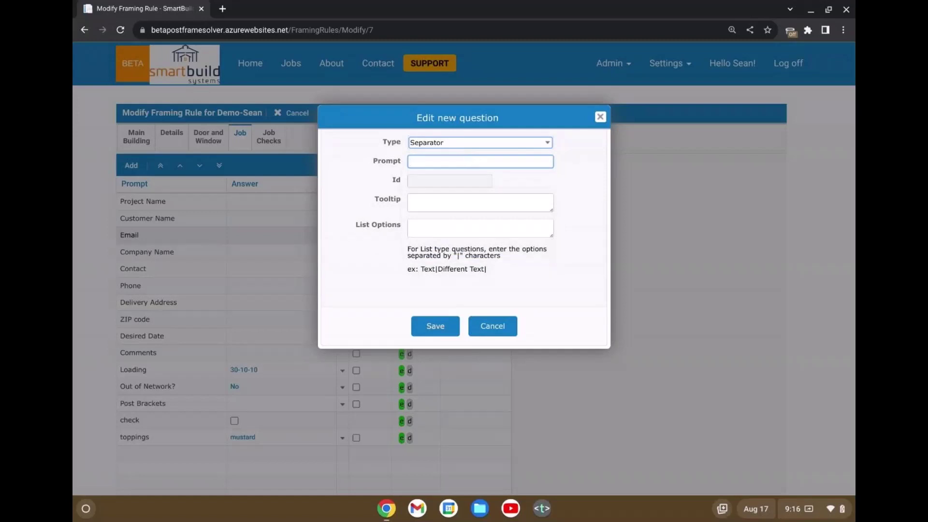
text(Contact Info)
click(443, 330)
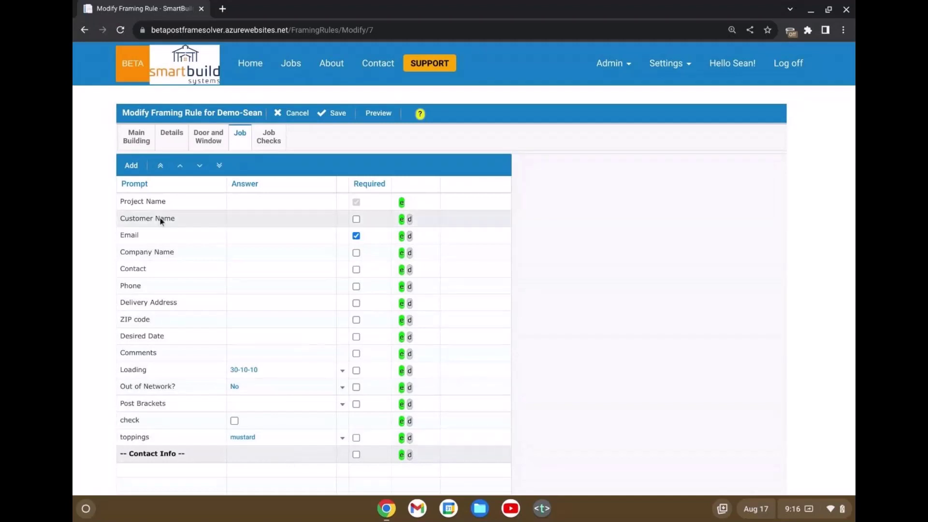
- Move the Contact Info separator up the job question list to directly below Project Name
click(179, 166)
double_click(180, 166)
click(180, 165)
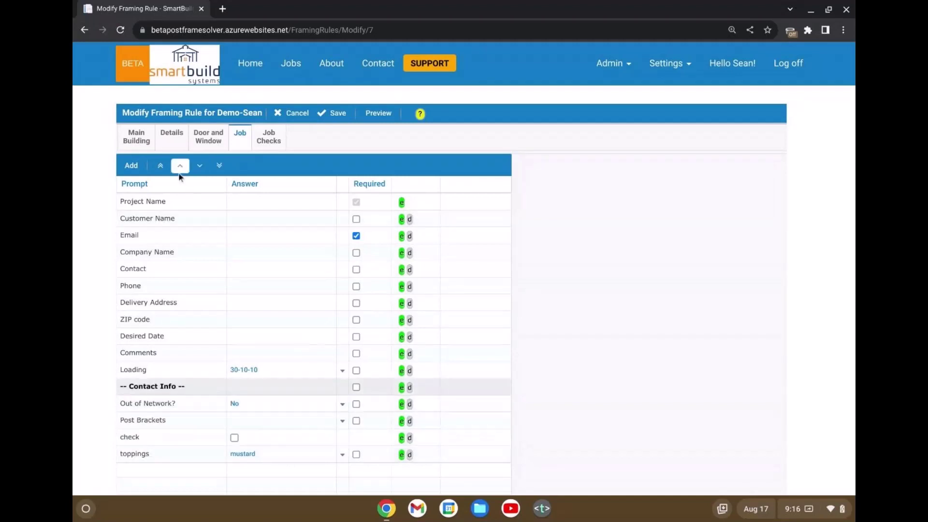
double_click(180, 165)
click(180, 166)
double_click(180, 166)
click(180, 165)
double_click(180, 165)
double_click(180, 166)
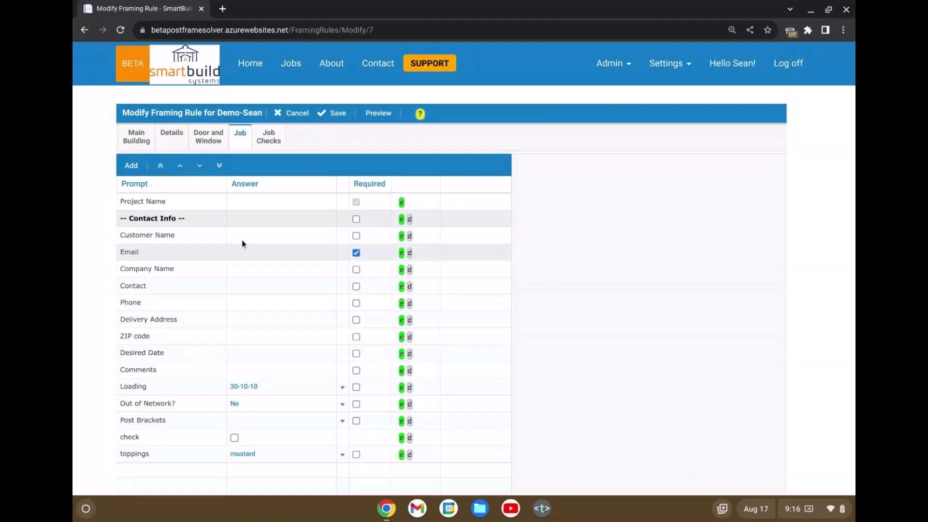
- Add another Separator to the job questions with the prompt "Loading"
click(132, 167)
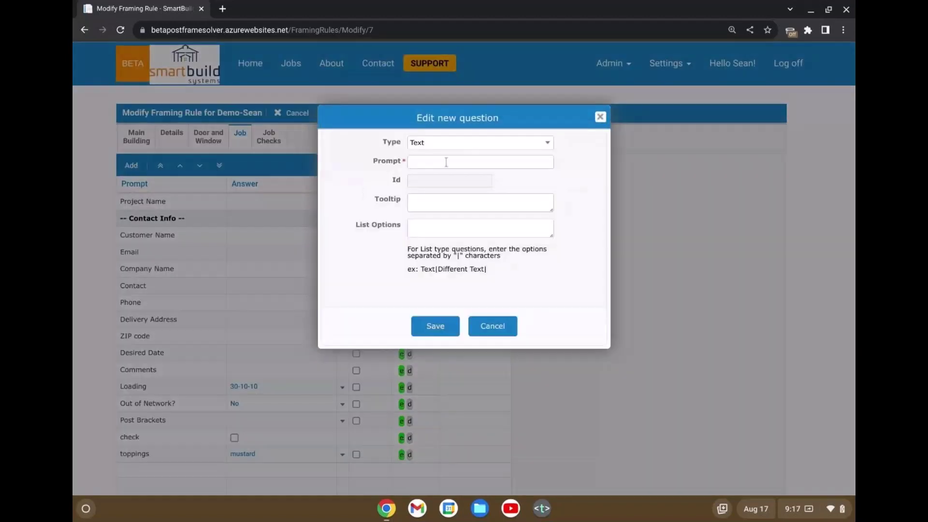
click(454, 143)
click(442, 260)
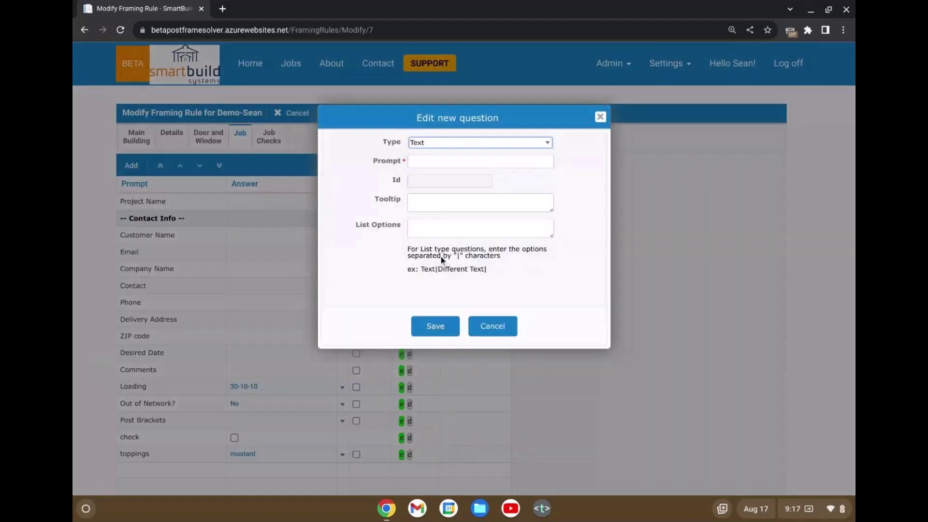
click(433, 163)
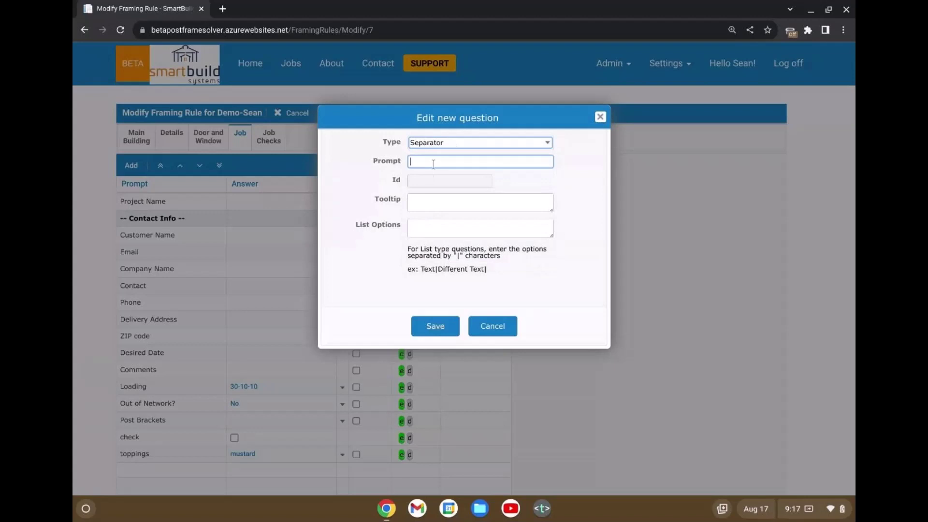
text(Loading)
click(452, 323)
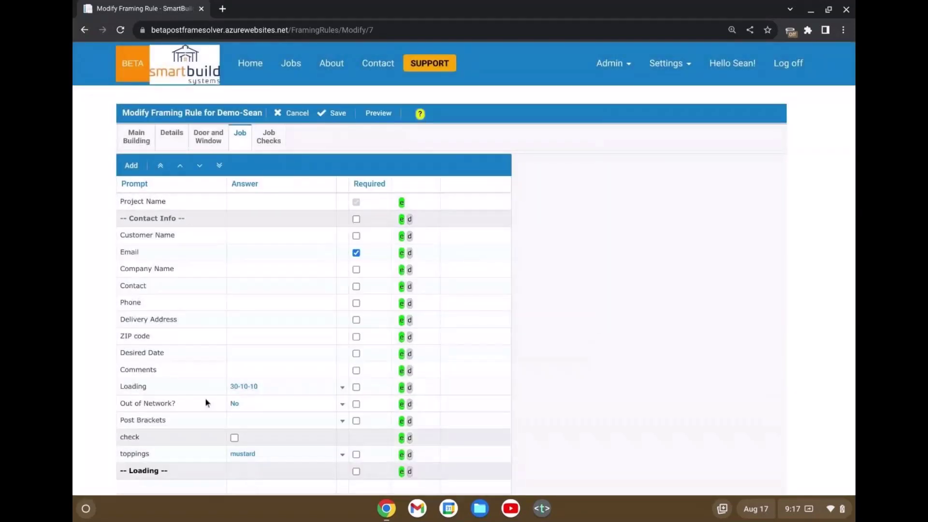
- Move the Loading separator up the list to directly above the Loading question
click(179, 166)
click(180, 166)
click(180, 165)
click(180, 166)
click(179, 166)
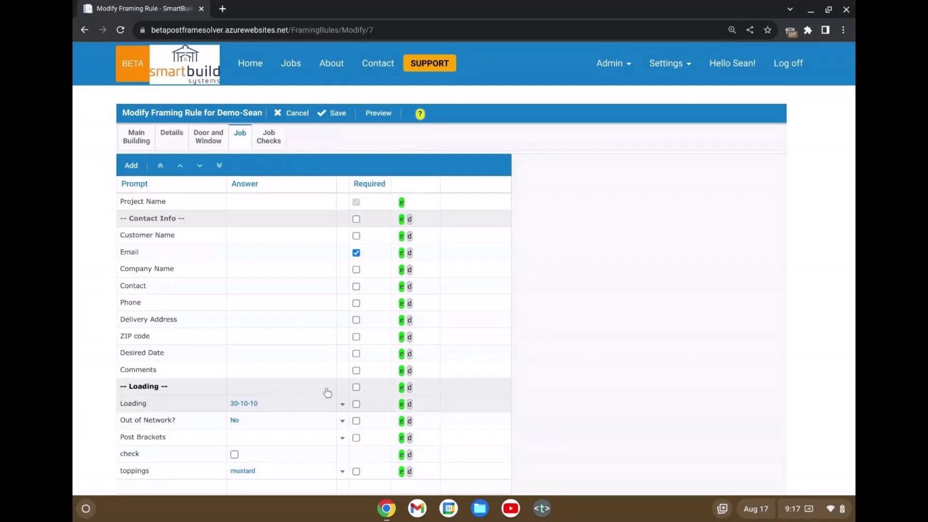
- Look over the job question list and save the changes to the framing rule
scroll(241, 297, down, 1)
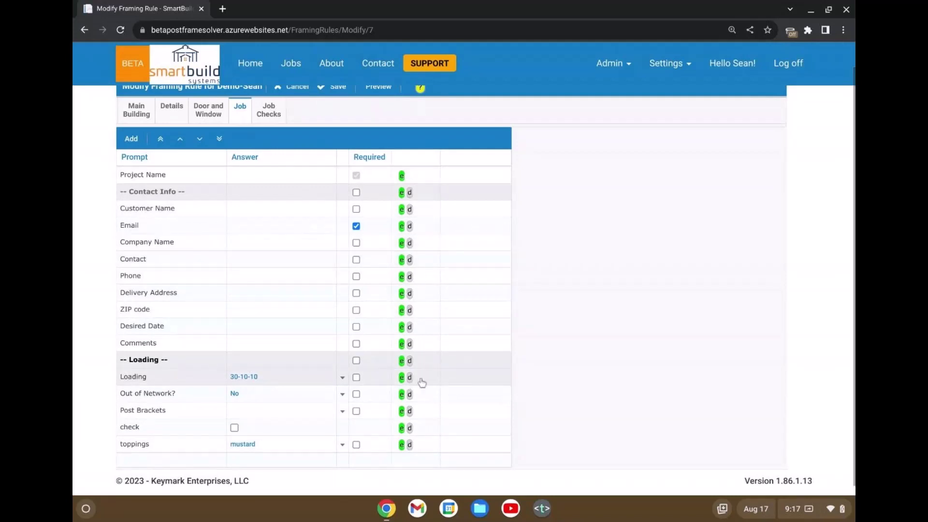
scroll(501, 343, up, 1)
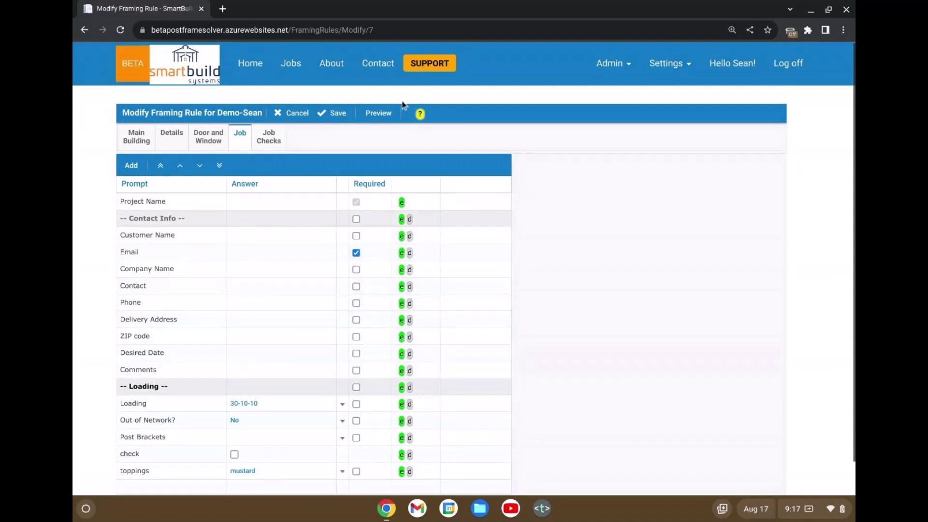
click(346, 116)
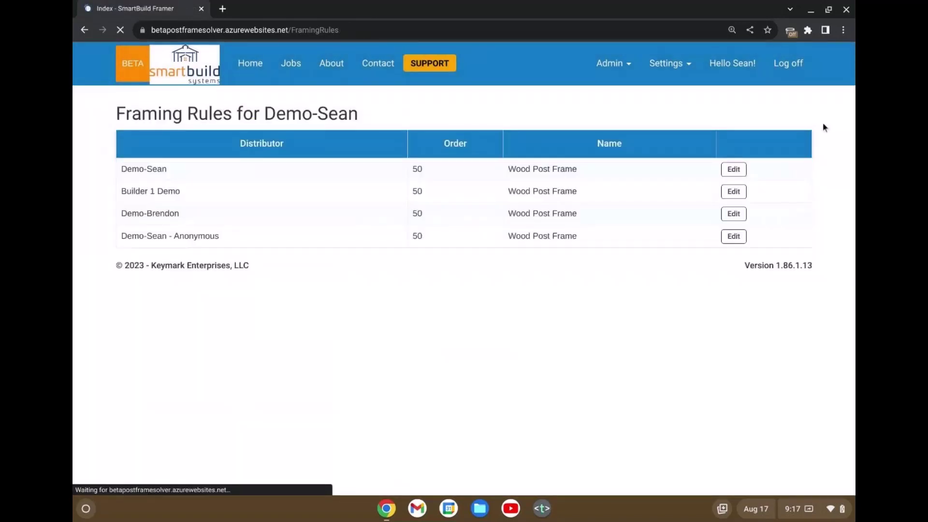
- Check the Emodeler settings for the response template upload and return to the list of framing rules
click(662, 71)
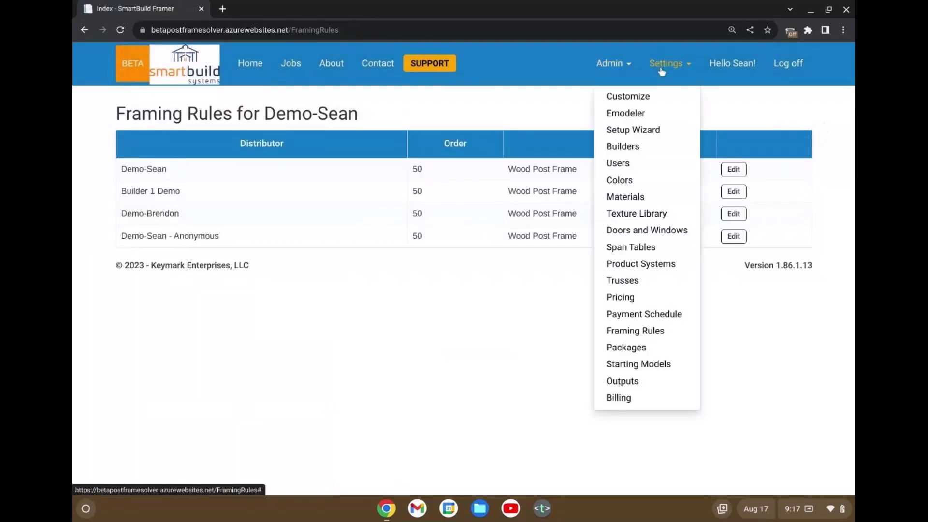
click(630, 113)
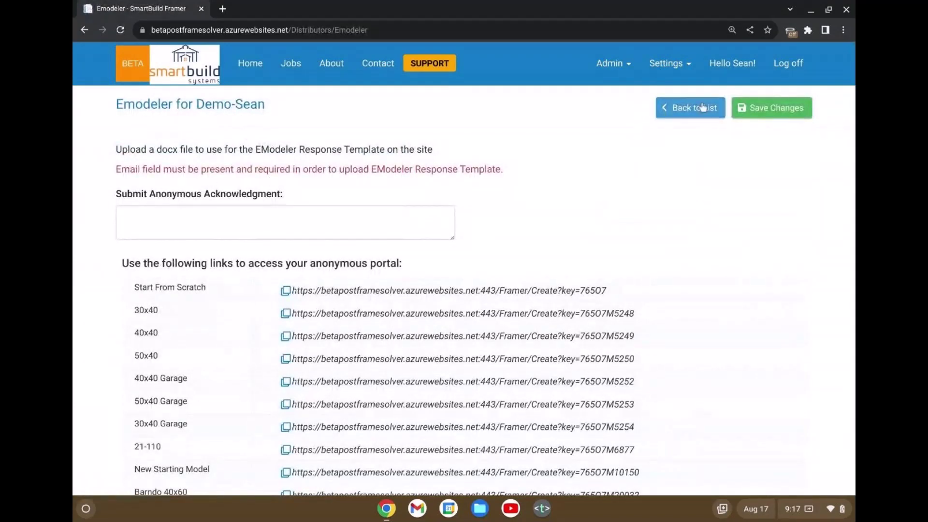
click(676, 67)
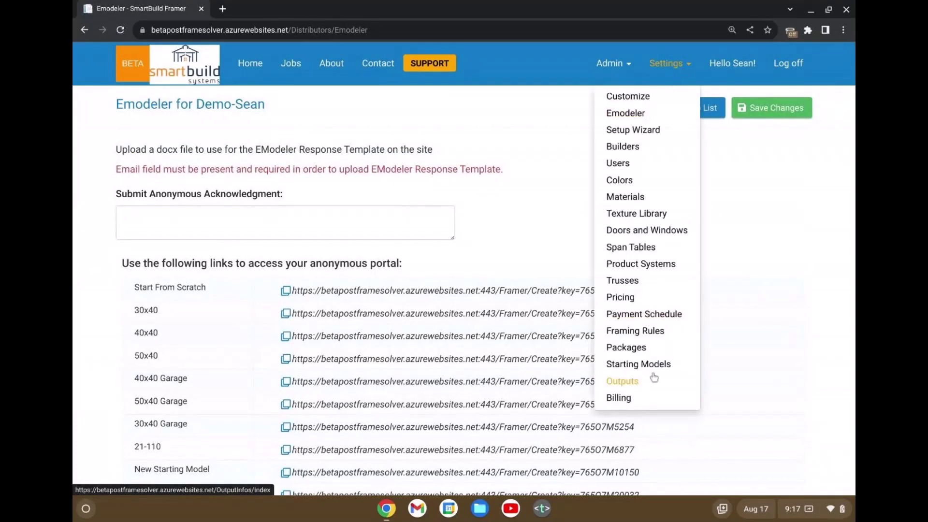
click(655, 337)
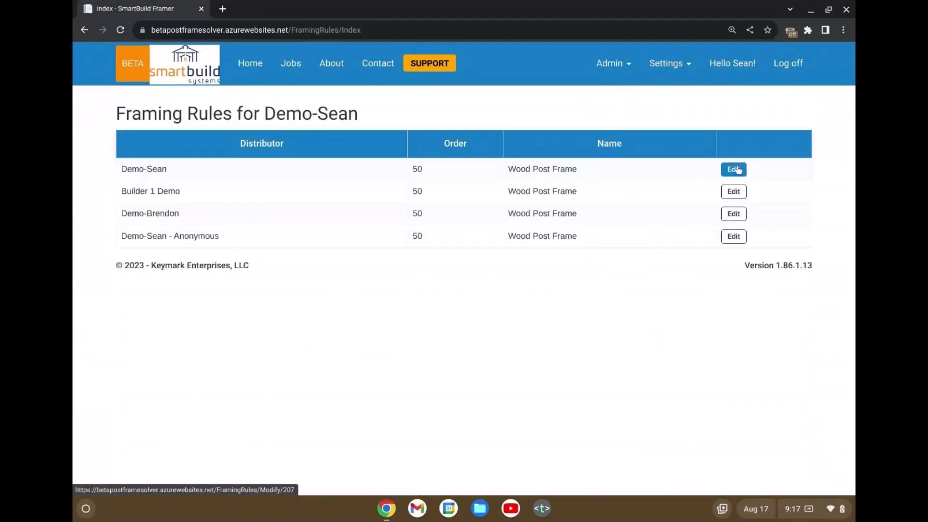
- Make the Email question required in the job questions of the Demo-Sean - Anonymous framing rule and save the rule
click(735, 236)
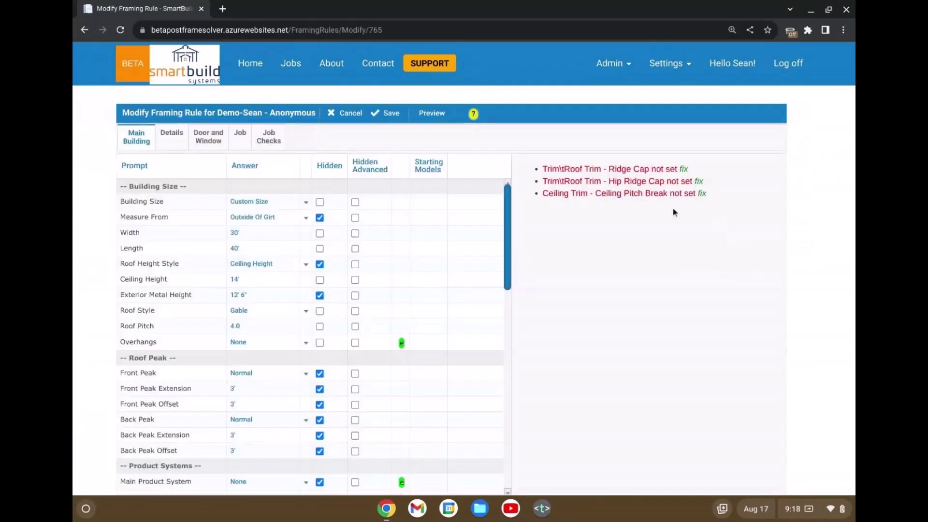
click(240, 136)
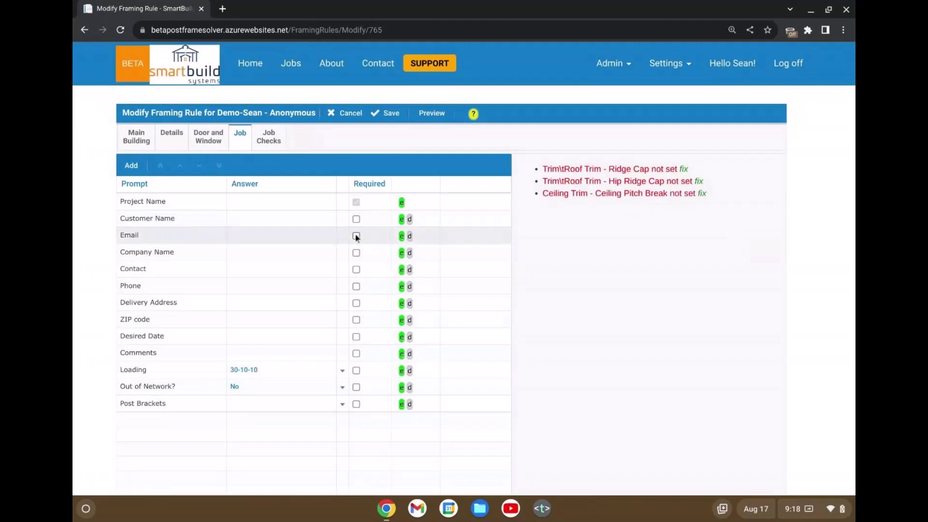
click(356, 235)
click(388, 116)
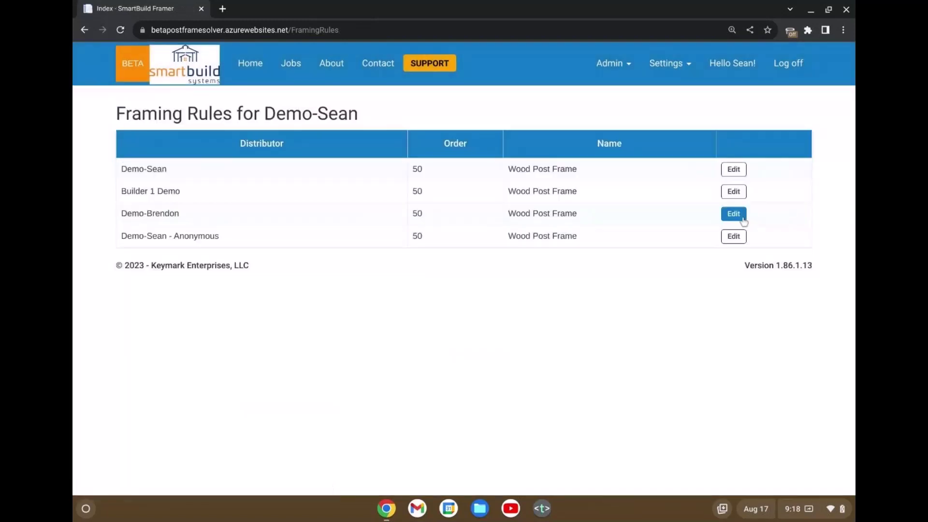
- Browse the Word documents available for the EModeler response template in the Emodeler settings and cancel without uploading one
click(669, 63)
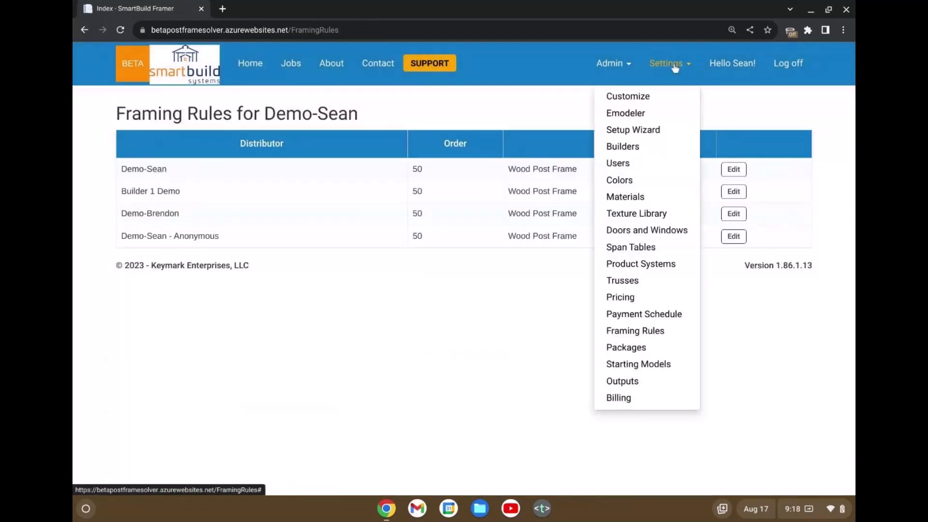
click(627, 114)
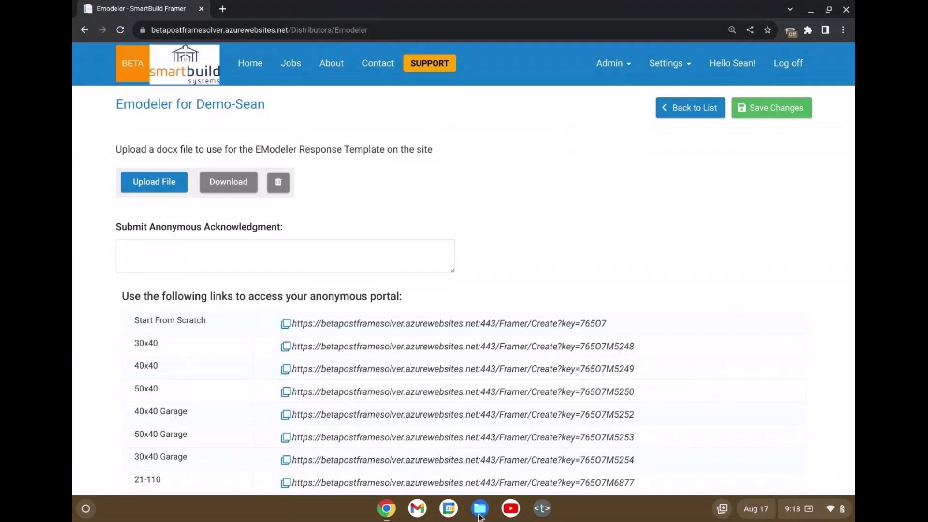
click(154, 182)
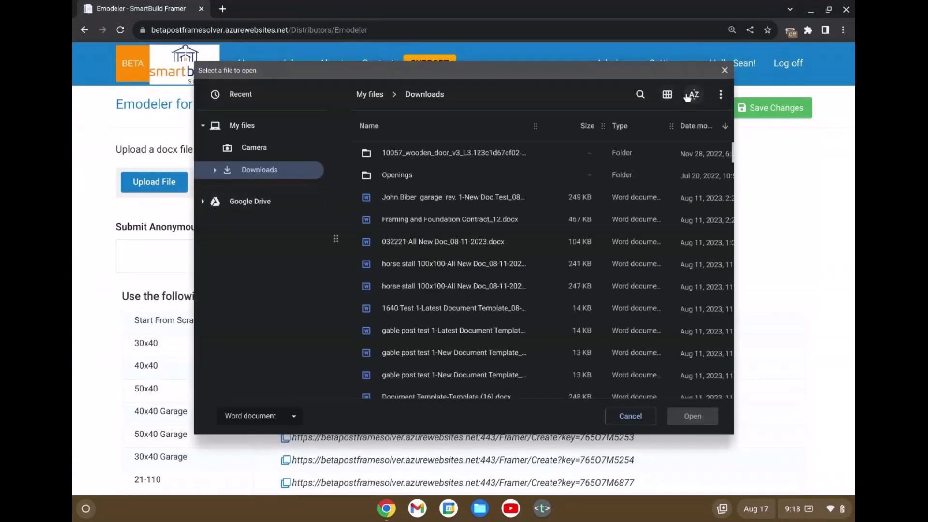
click(634, 416)
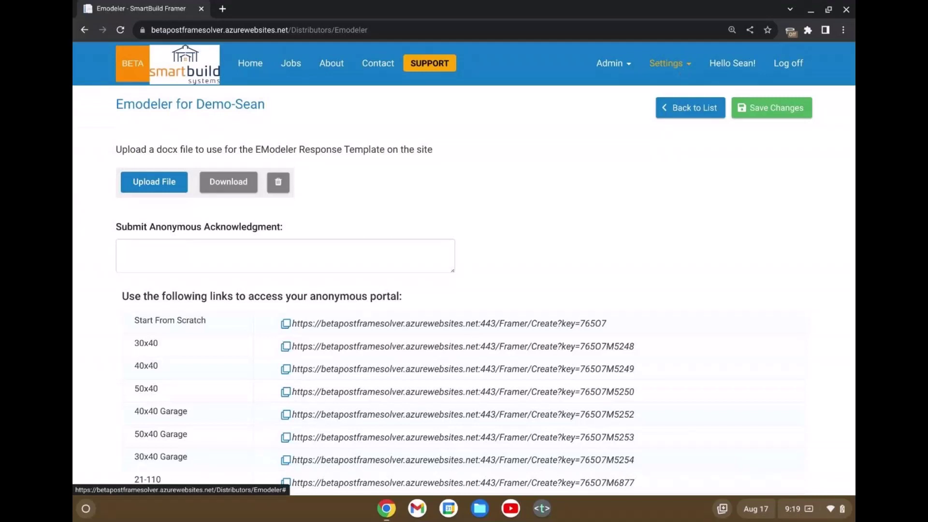
- Open the Demo-Sean framing rule for editing and check the bulk Hidden Advanced options for the Main Building questions
click(683, 70)
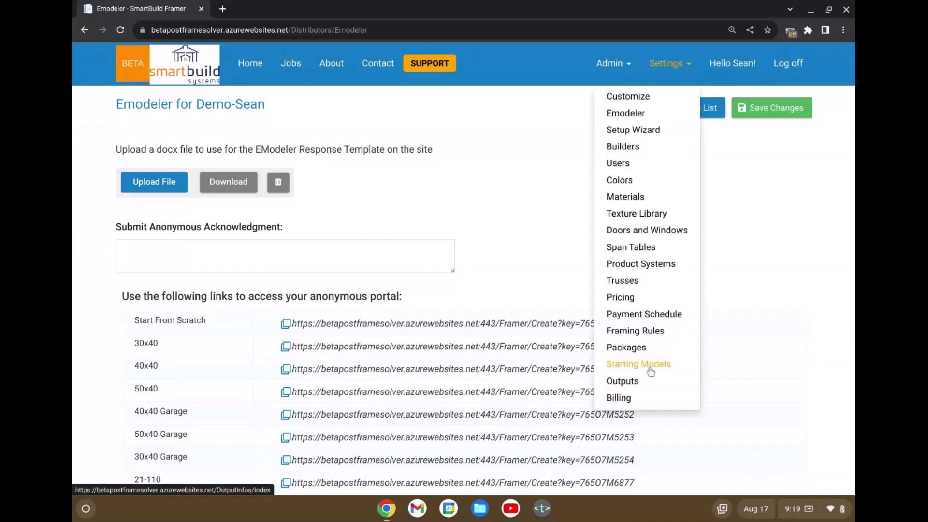
click(650, 333)
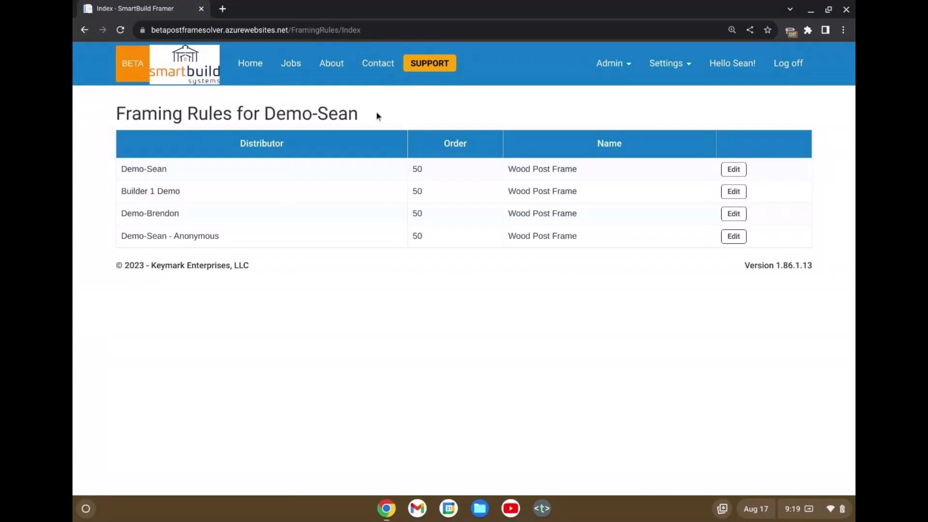
click(737, 171)
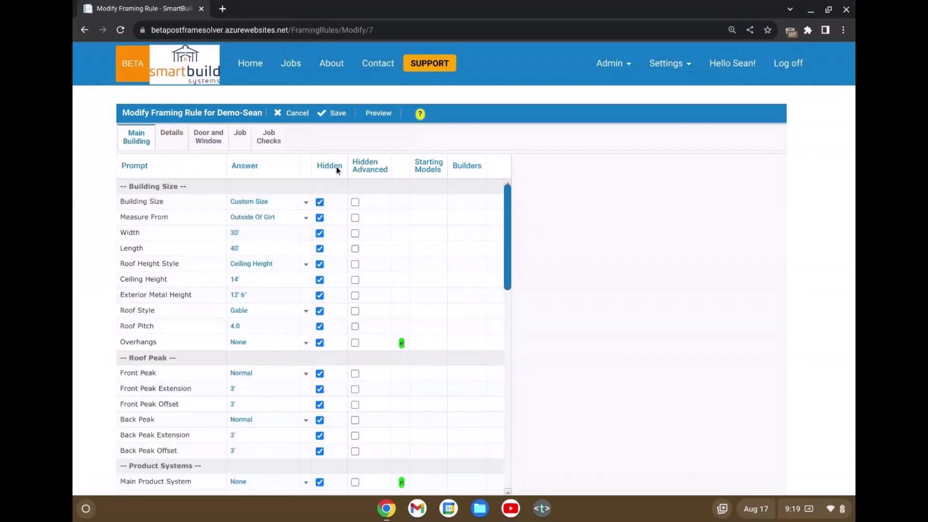
click(366, 171)
click(508, 247)
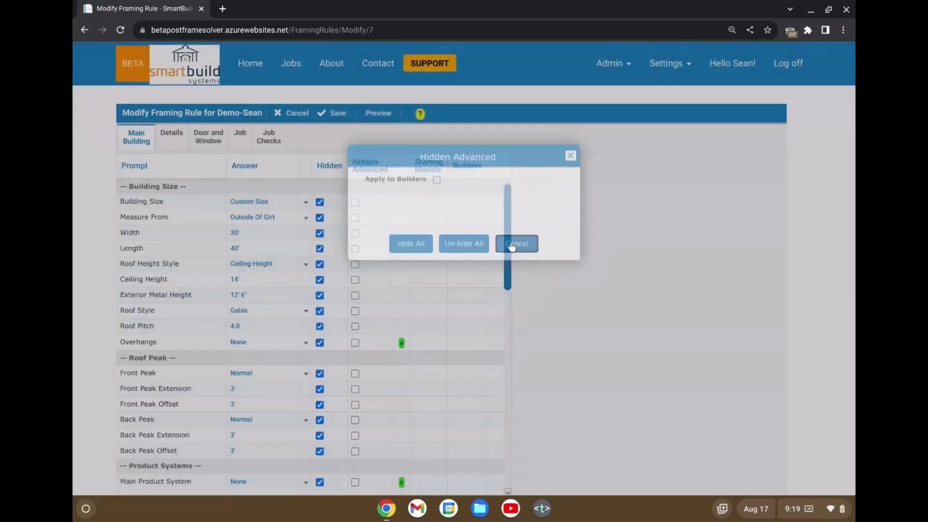
- Un-hide all Main Building questions at once through the Hidden setting and look over the list
click(333, 166)
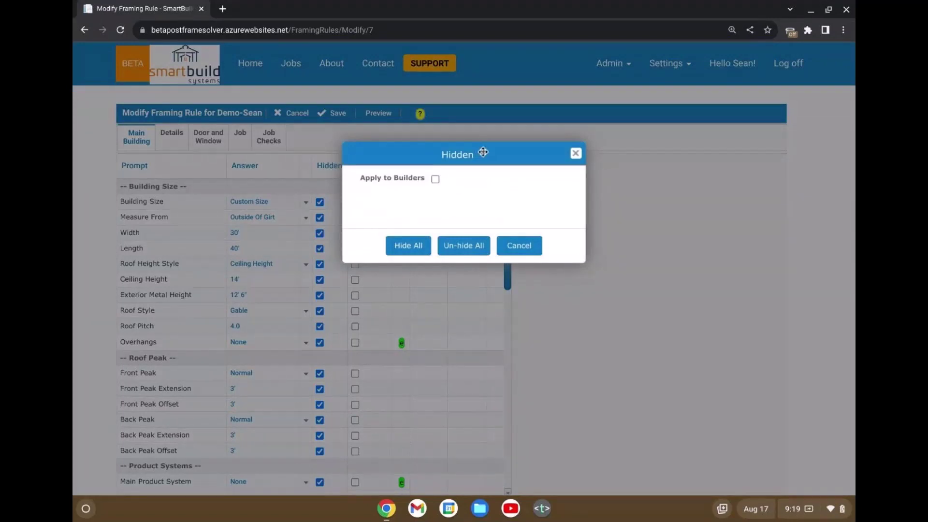
click(451, 246)
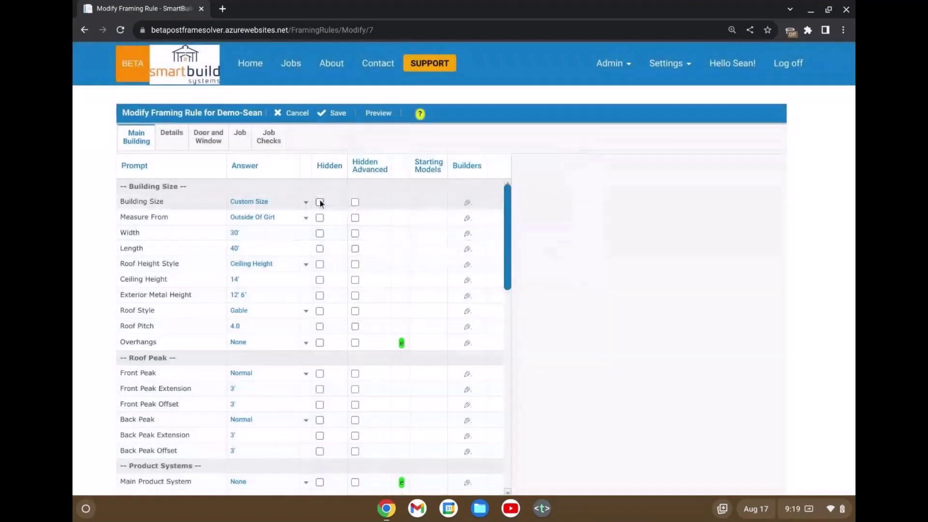
scroll(331, 346, down, 15)
scroll(332, 338, up, 15)
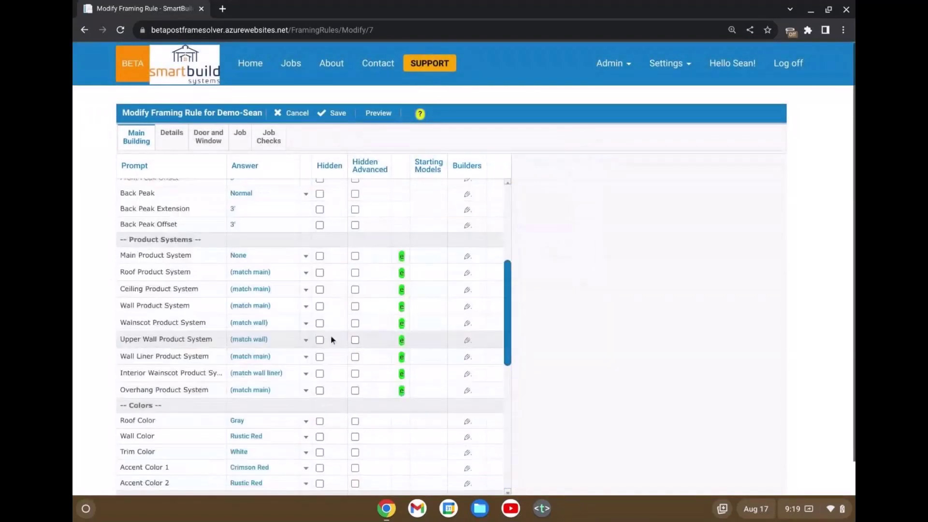
- Un-hide all Details questions at once through the Hidden setting
click(170, 137)
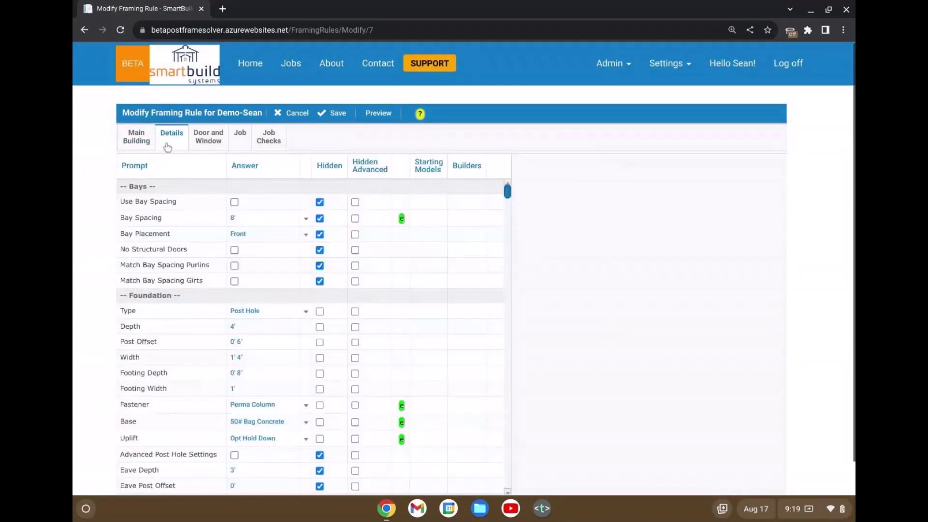
click(327, 164)
click(472, 251)
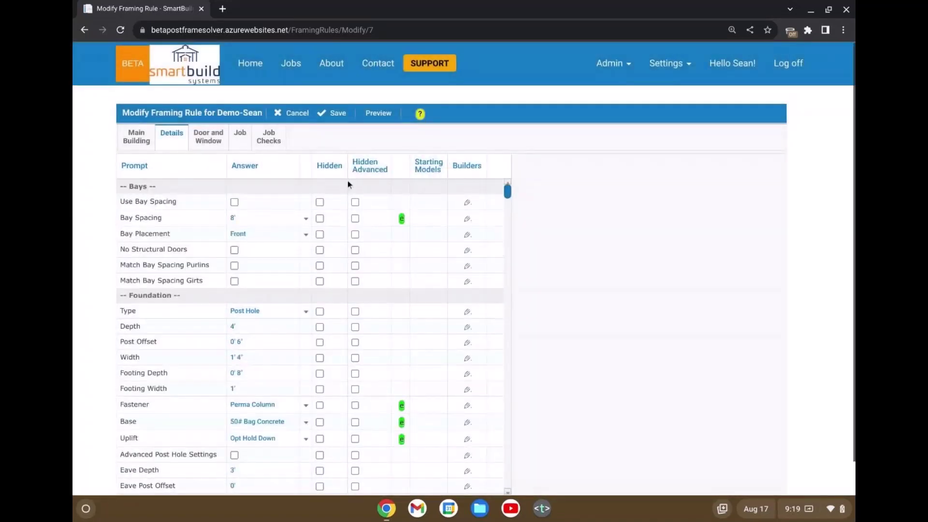
- Hide all questions in bulk through the Hidden setting, first for Details and also for Main Building
click(338, 170)
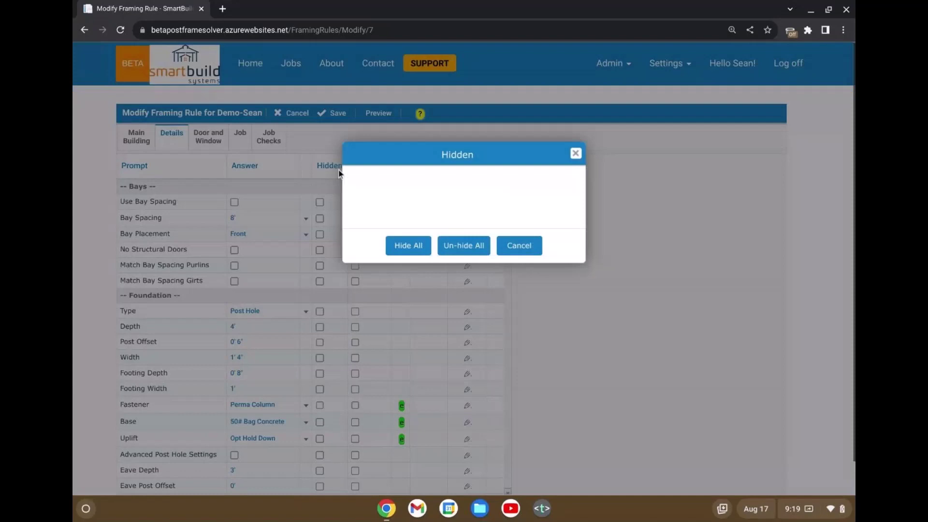
click(407, 246)
click(136, 137)
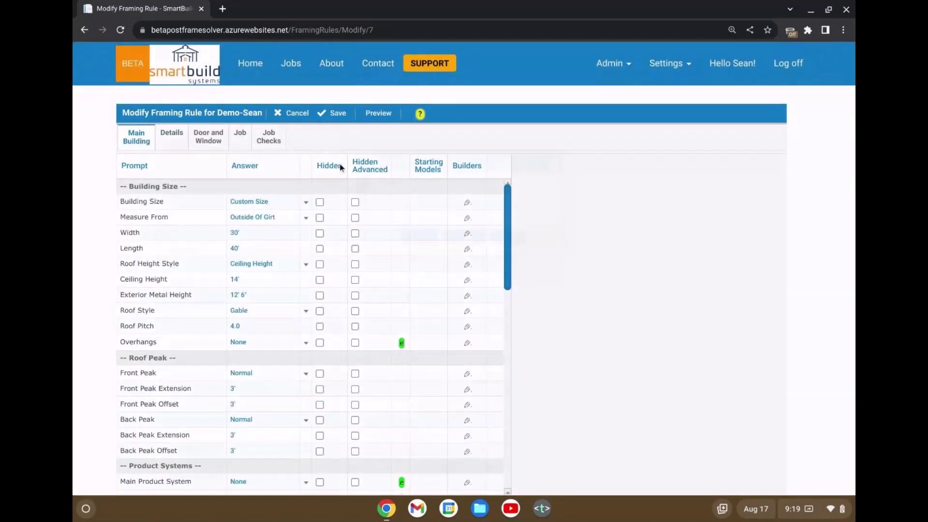
click(341, 167)
click(408, 246)
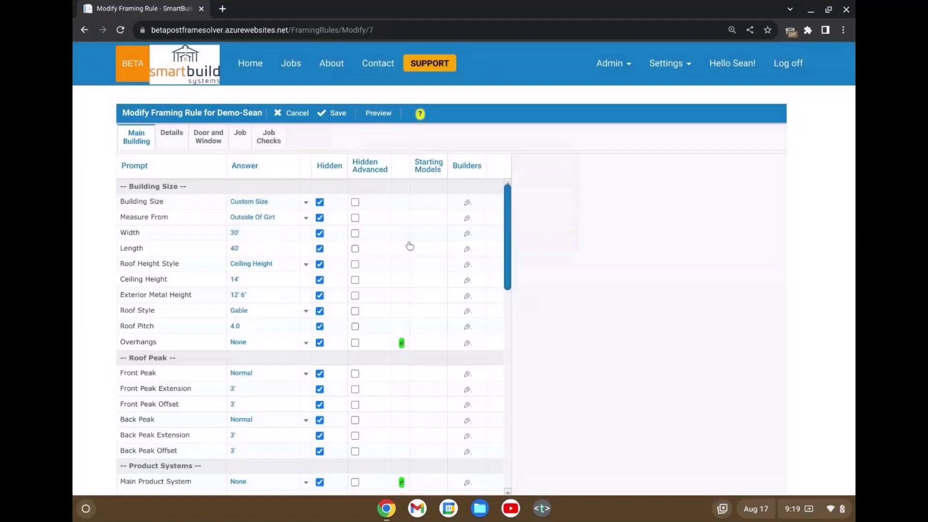
- Check the bulk Hidden Advanced and Hidden options for the Details questions without applying any, and look over the question list
click(171, 136)
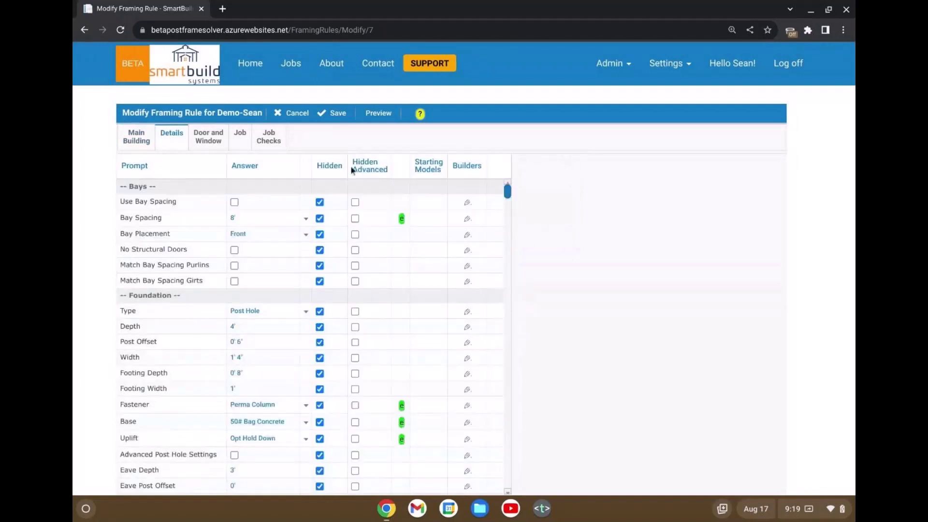
click(356, 164)
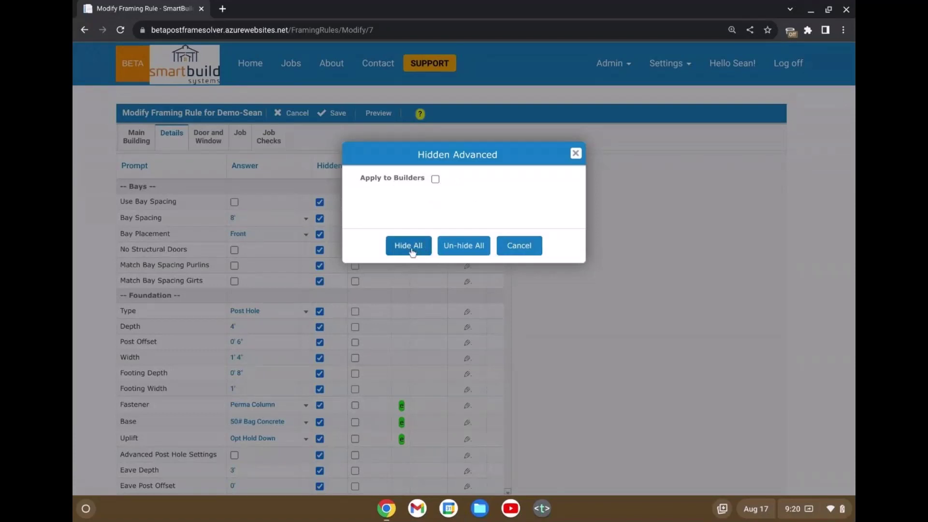
click(520, 247)
scroll(324, 297, down, 2)
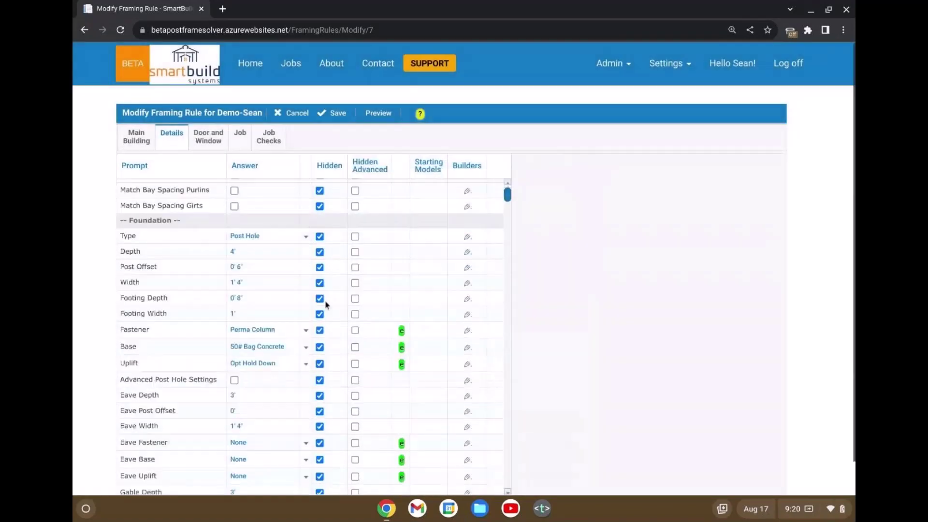
scroll(327, 387, down, 10)
scroll(330, 468, up, 12)
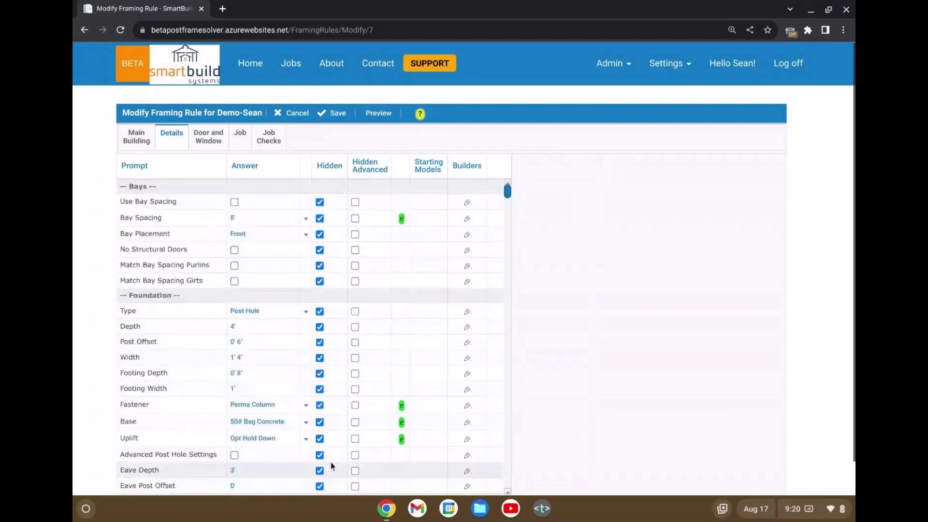
click(331, 167)
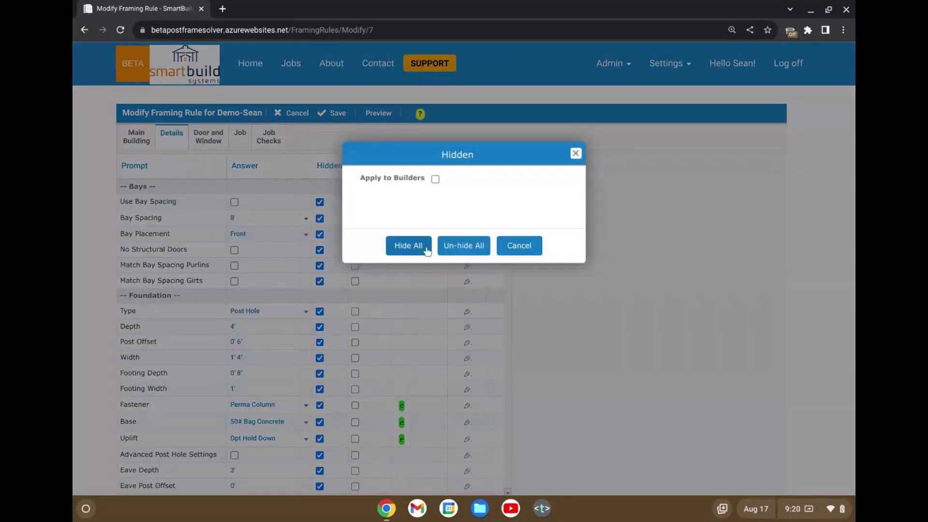
drag(414, 154, 556, 159)
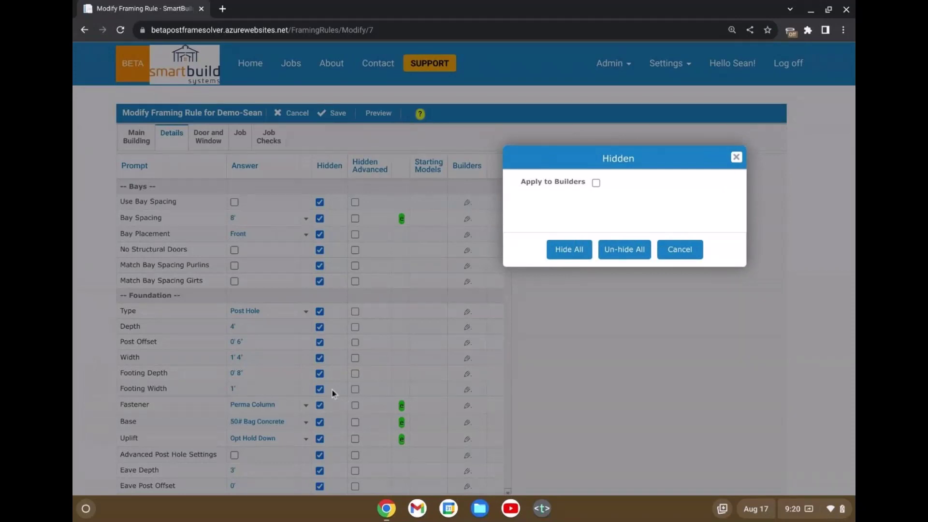
click(692, 251)
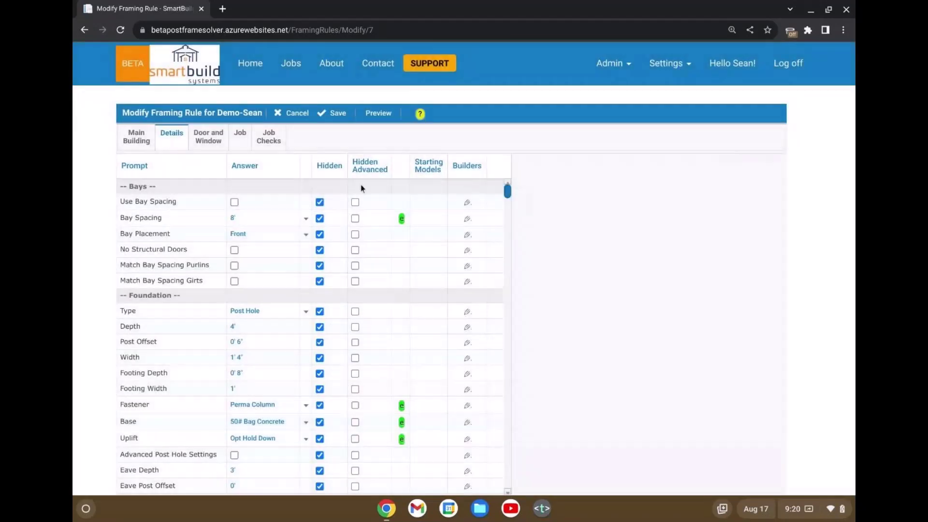
- Un-hide all Details questions in the Hidden Advanced setting and review the list through the Interior Girt Framing section
scroll(366, 298, down, 1)
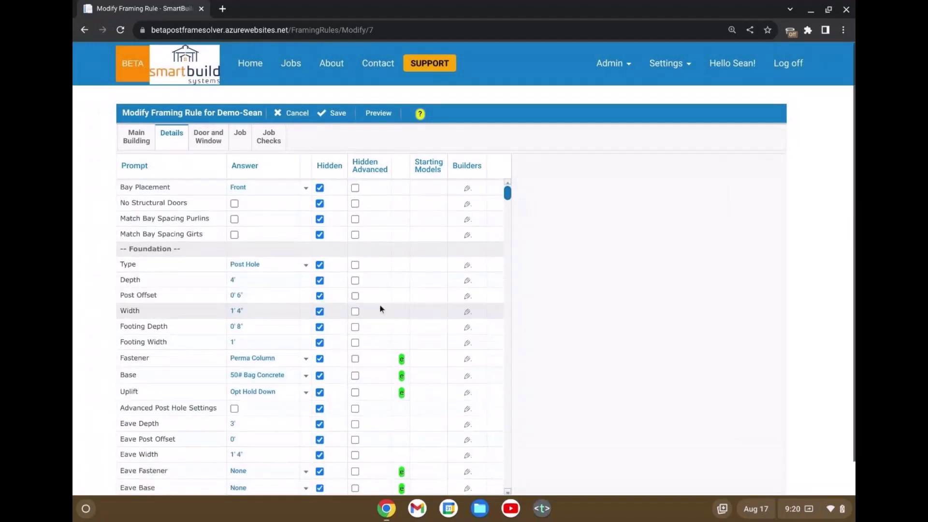
click(373, 169)
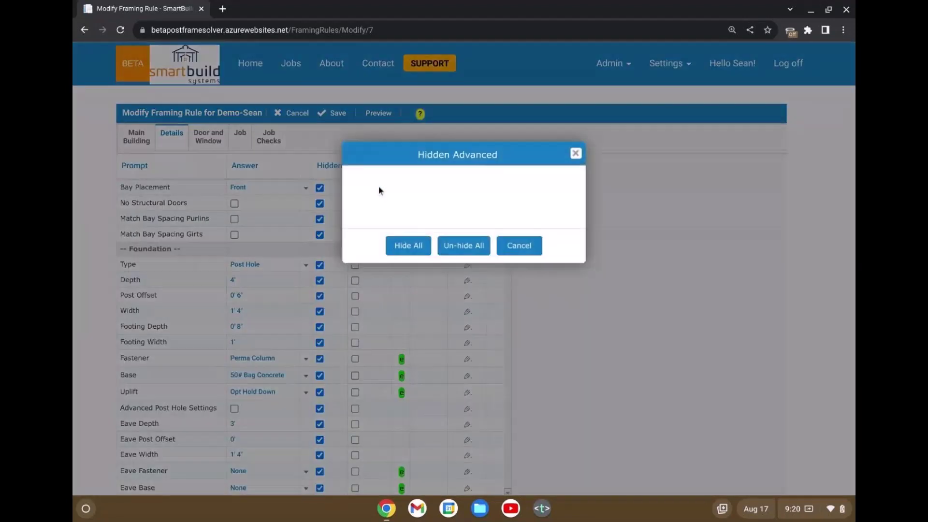
click(460, 249)
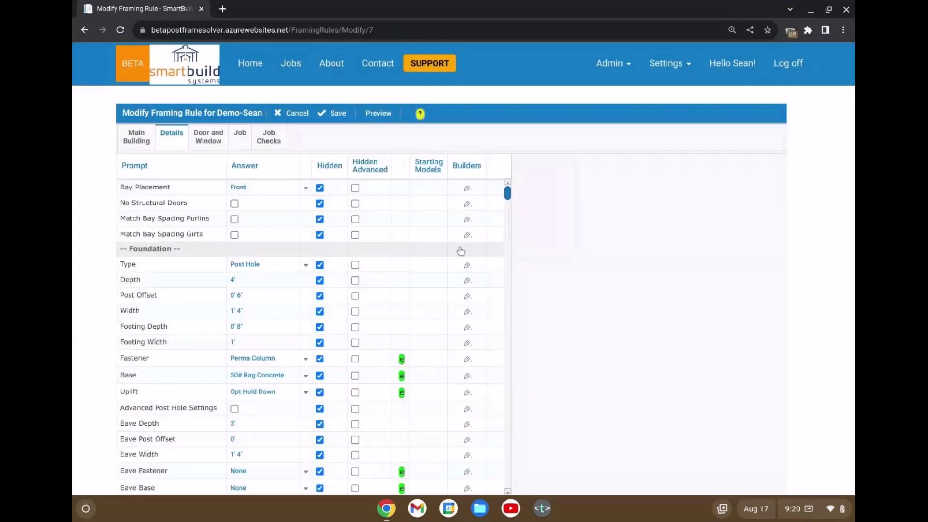
scroll(408, 236, down, 5)
scroll(360, 414, up, 1)
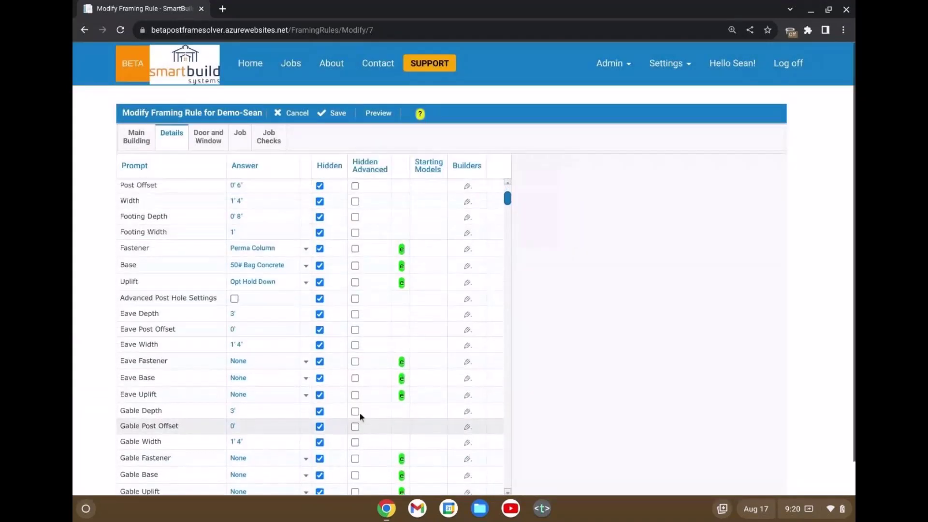
scroll(359, 413, down, 10)
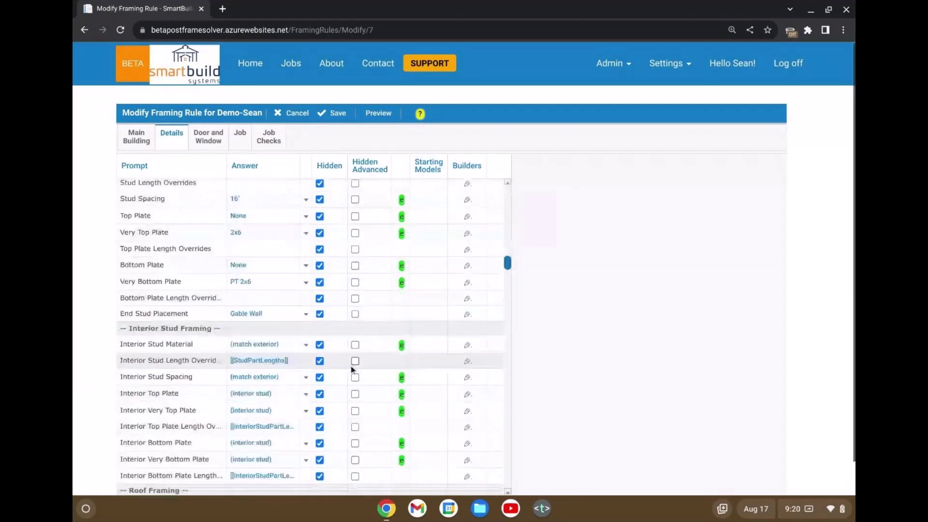
scroll(356, 371, down, 8)
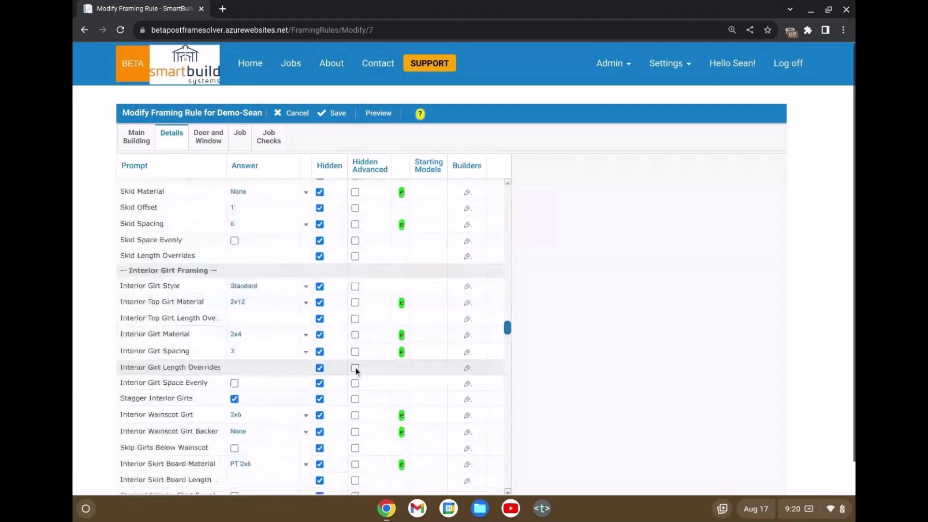
scroll(355, 367, up, 20)
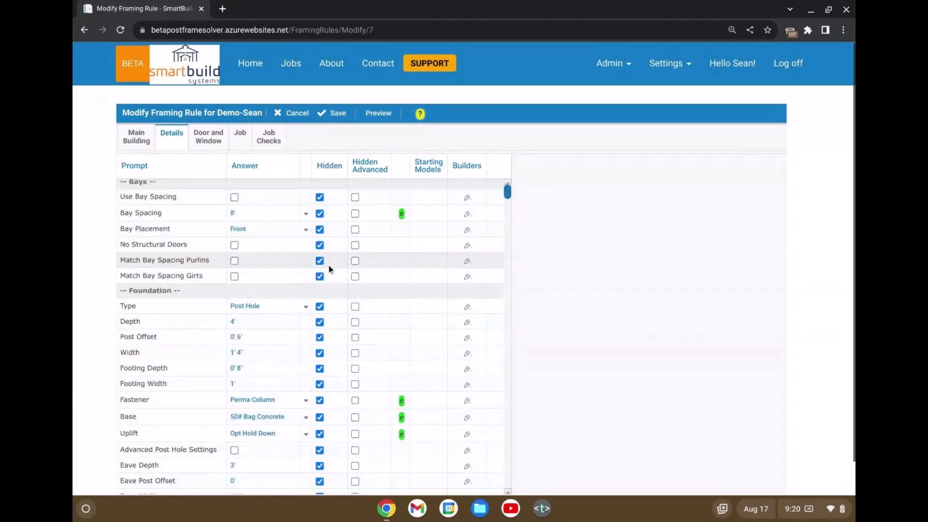
- Un-hide the Foundation questions Type, Depth and Post Offset individually in the Details list
scroll(328, 280, down, 1)
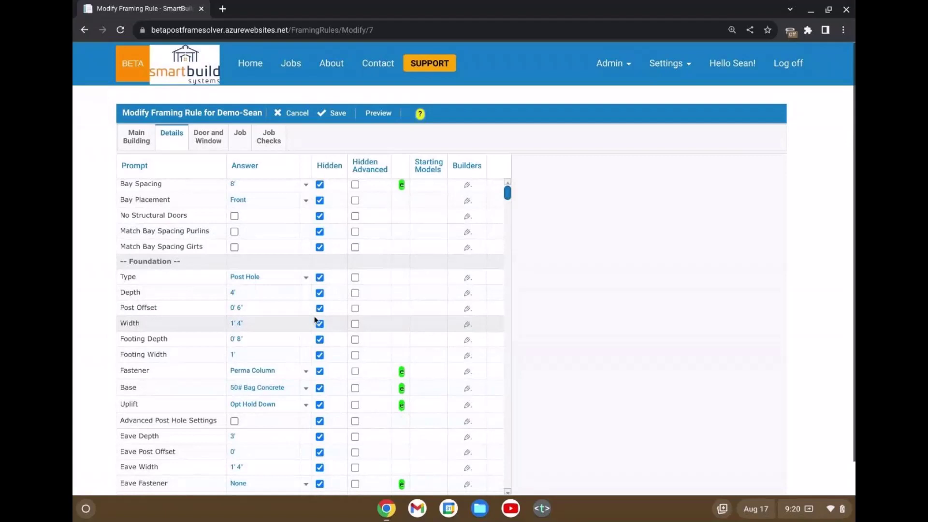
click(319, 277)
click(320, 293)
click(320, 309)
scroll(356, 301, up, 1)
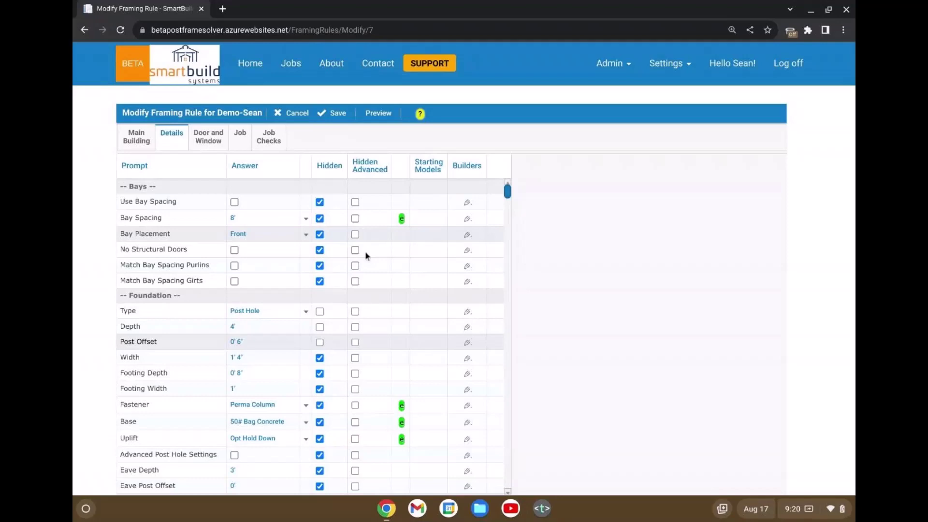
- Look over the Details questions and their Hidden settings from Bays down through Exterior Stud Framing
scroll(340, 336, down, 5)
scroll(340, 336, down, 12)
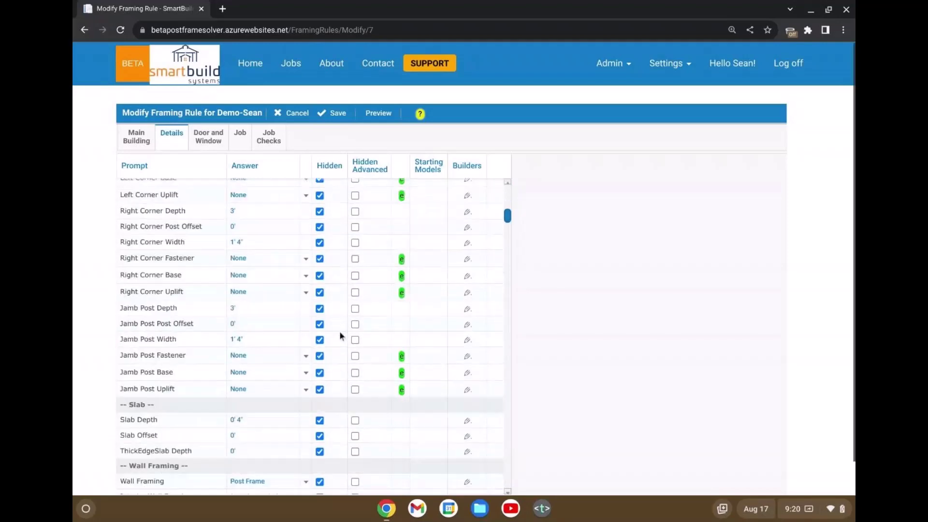
scroll(342, 335, up, 13)
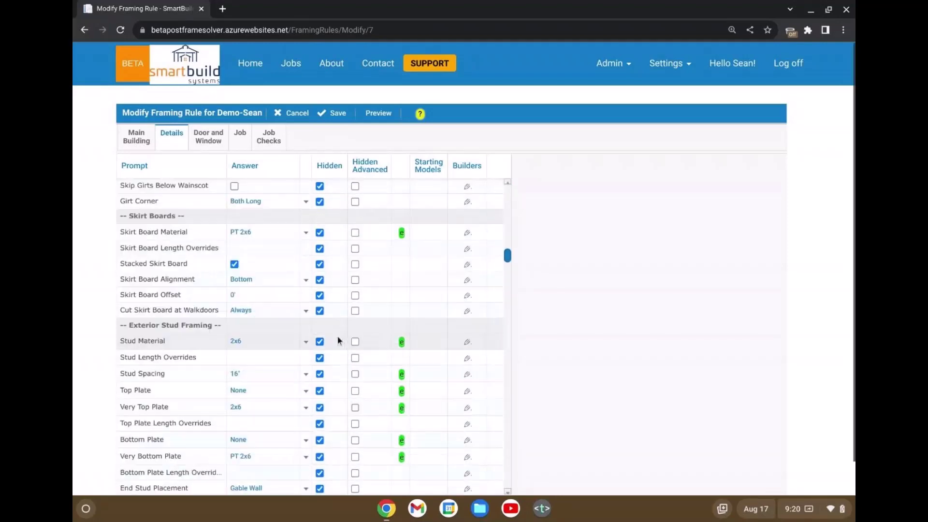
scroll(344, 349, up, 4)
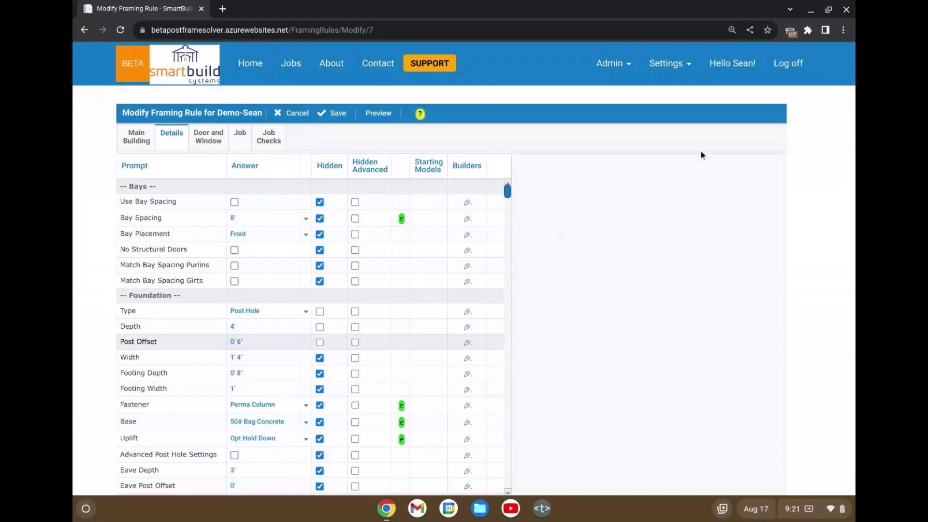
- Leave the framing rule without saving its changes and open the list of active jobs
click(672, 68)
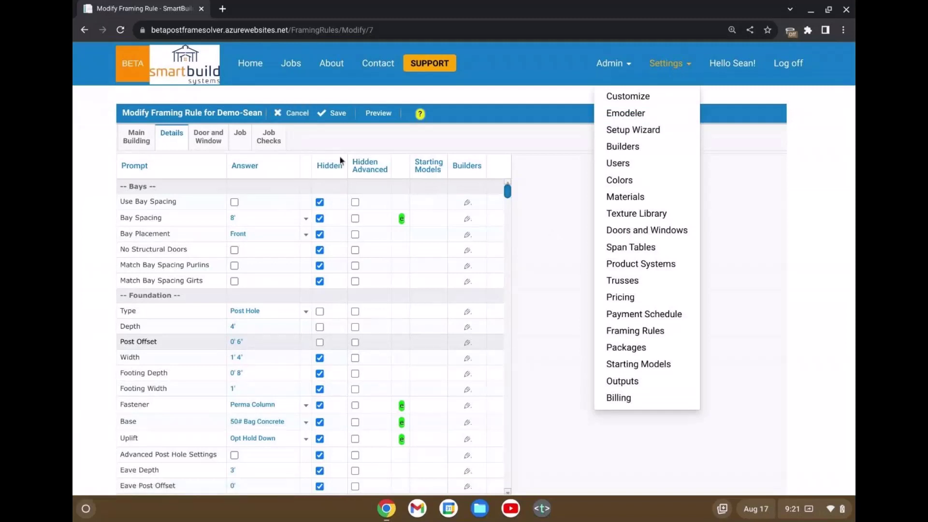
click(252, 65)
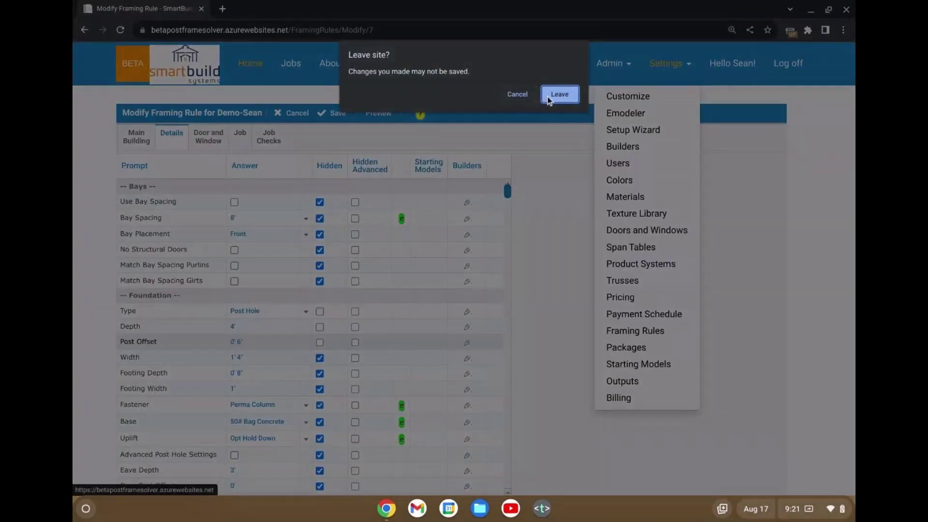
click(558, 94)
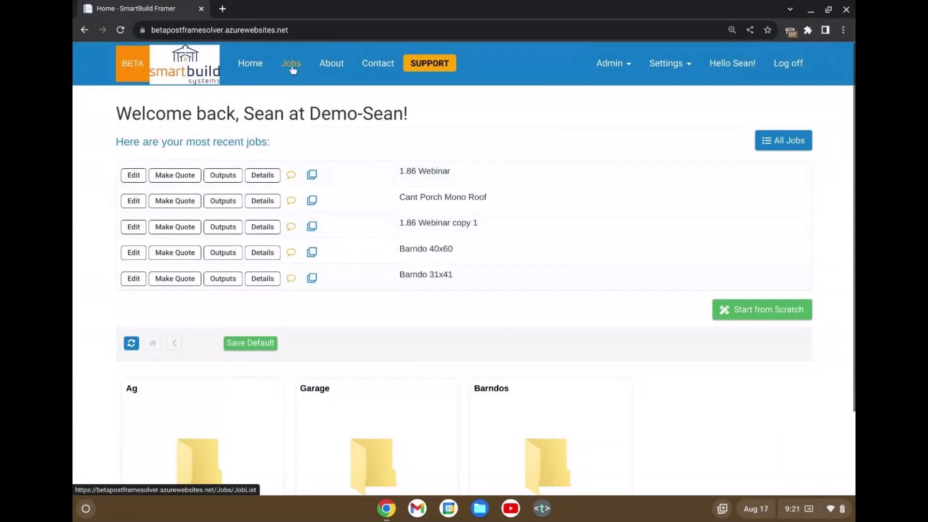
click(292, 67)
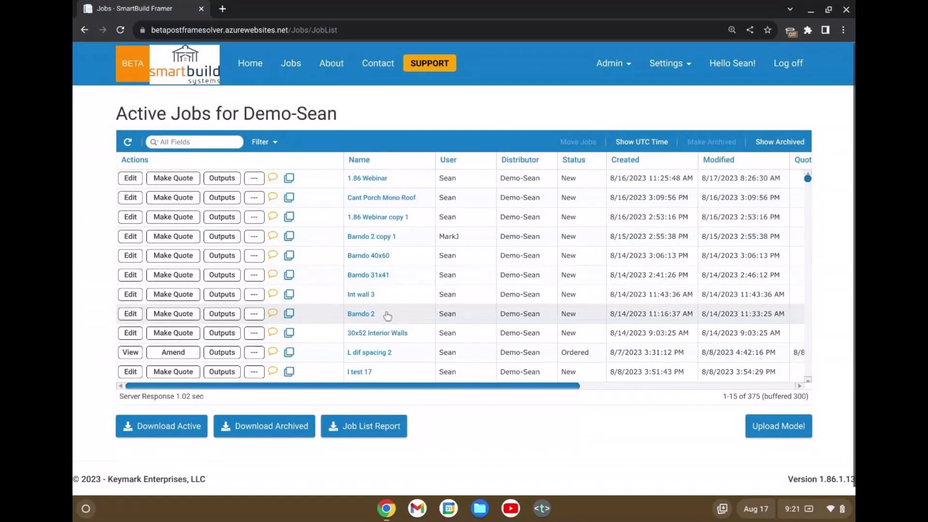
- View the job details and building images of the Int wall 3 job and close them
scroll(387, 315, down, 1)
scroll(386, 315, up, 1)
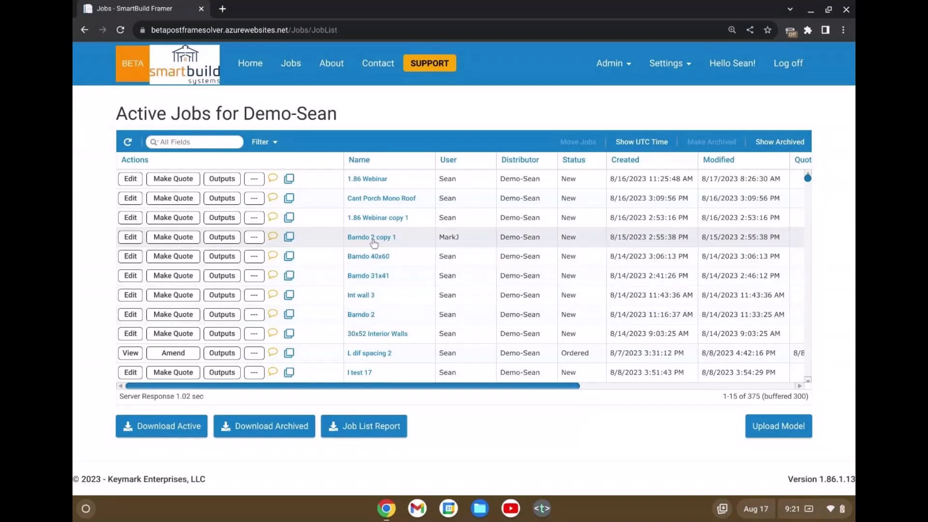
click(364, 299)
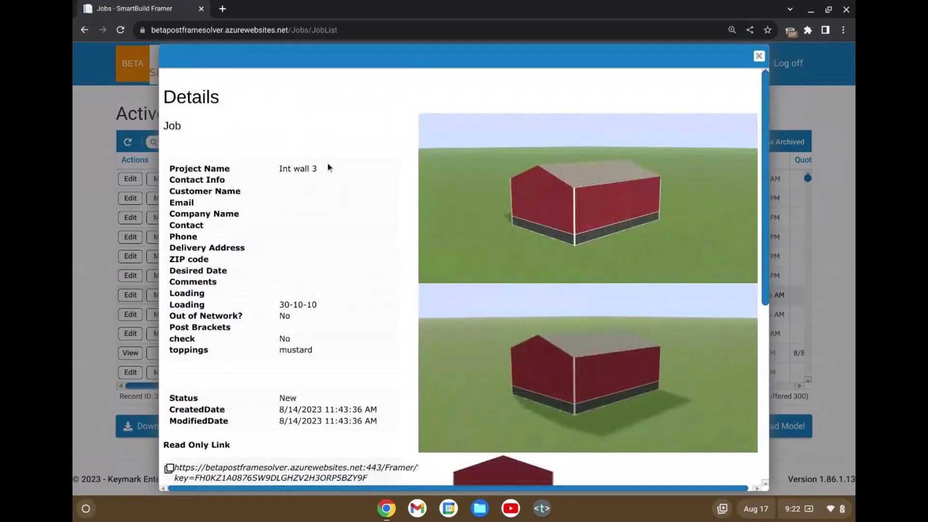
scroll(327, 167, down, 6)
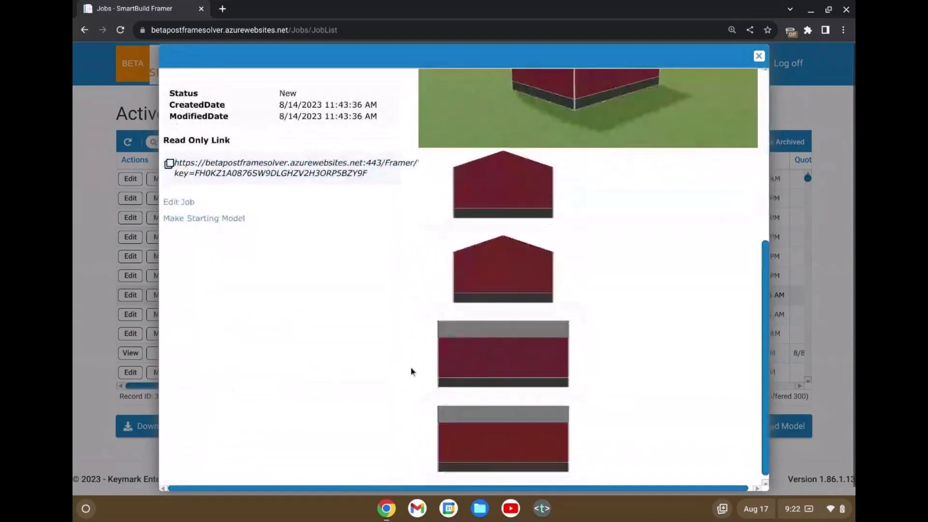
scroll(411, 370, up, 6)
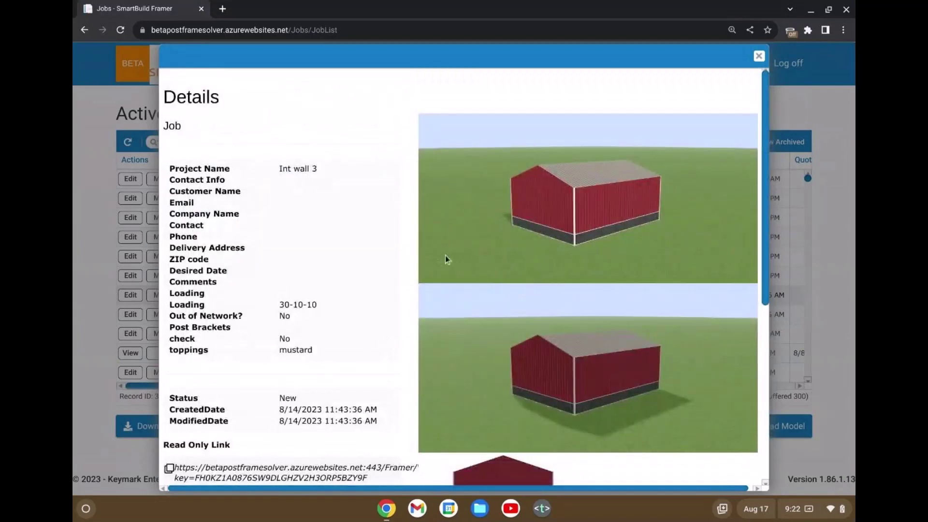
scroll(409, 234, down, 3)
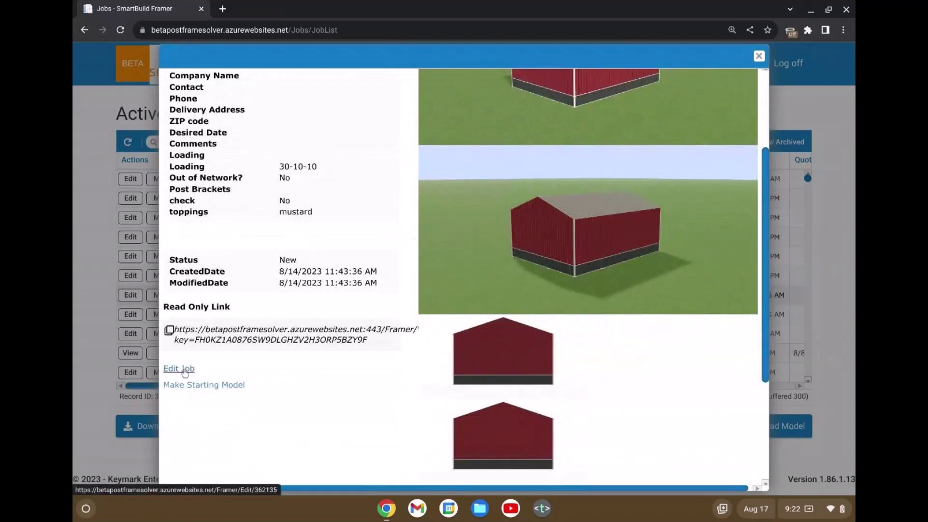
click(758, 58)
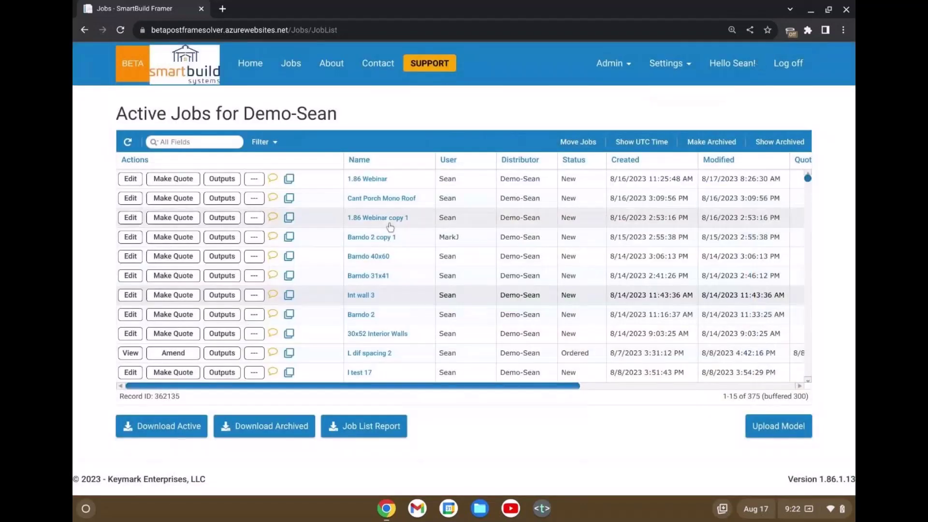
- View the job details and elevation images of the Demo 060923 rev. 1 job and close them
scroll(367, 290, down, 4)
click(375, 306)
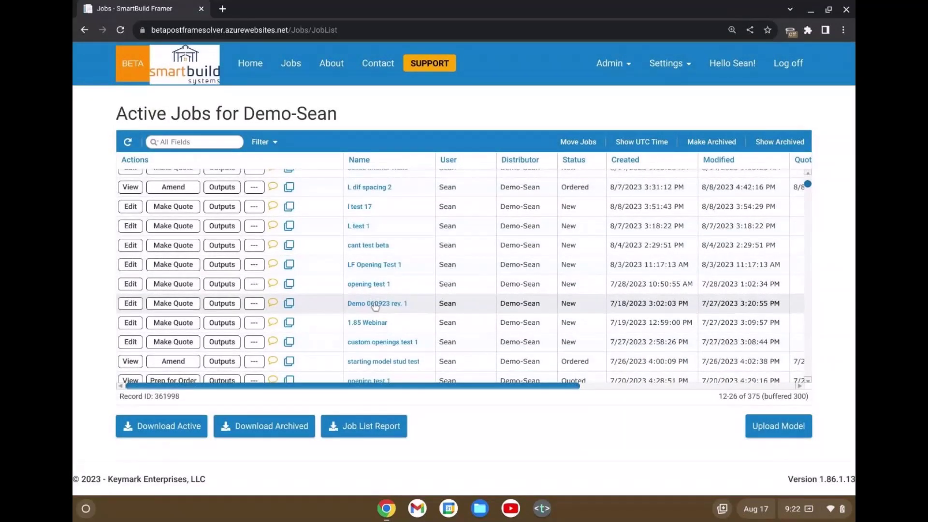
double_click(375, 306)
scroll(616, 282, down, 5)
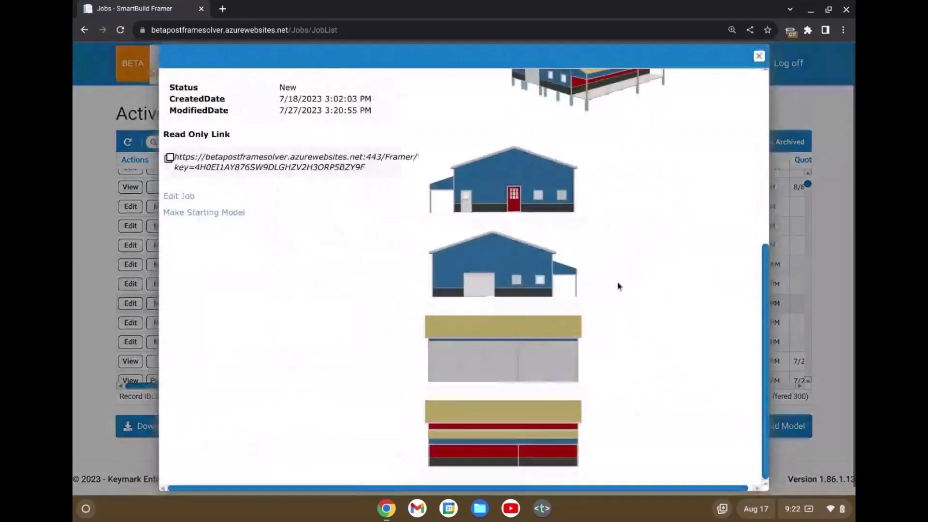
scroll(618, 284, up, 5)
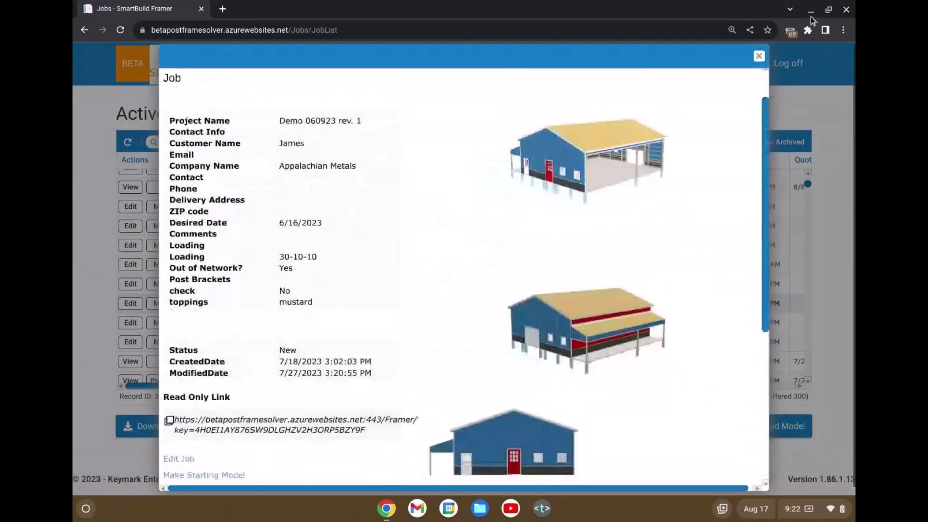
click(759, 57)
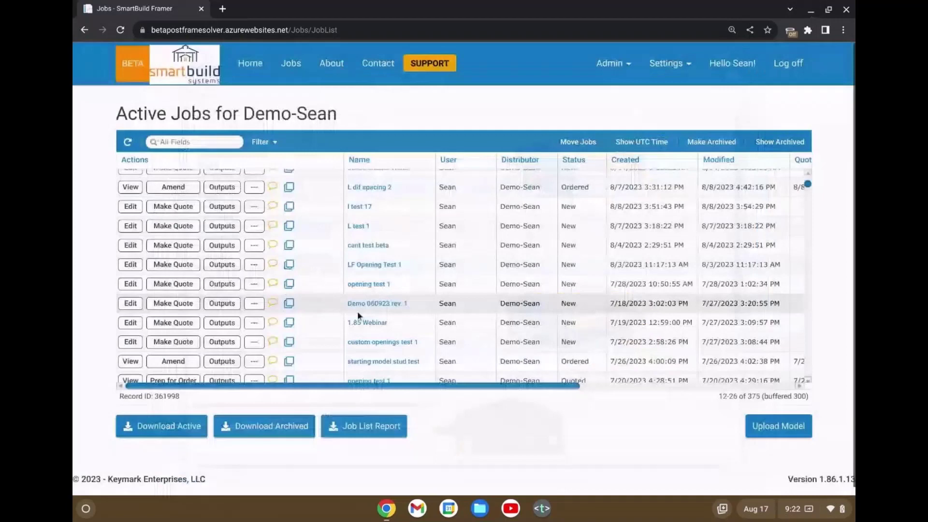
- View the details of the 061421 copy 1 job, close them and return to the start of the job list
scroll(312, 336, down, 5)
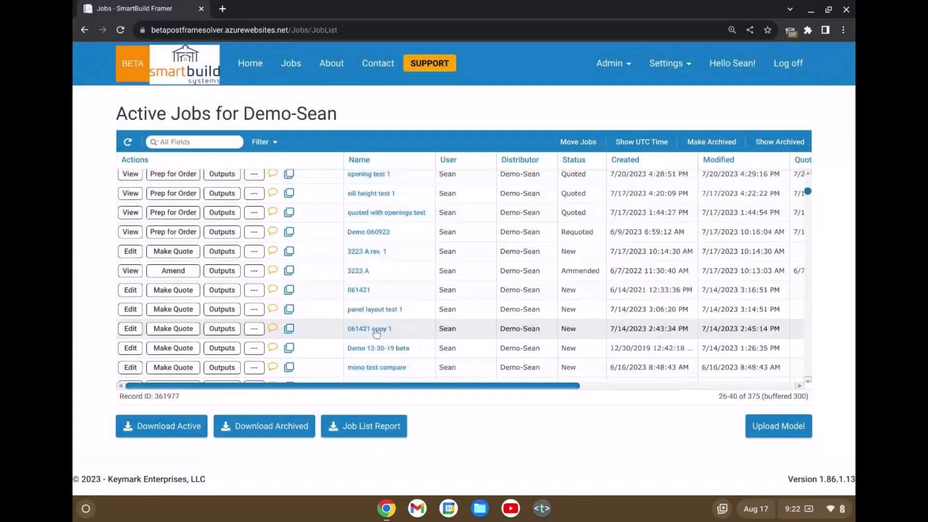
double_click(492, 262)
scroll(506, 271, down, 5)
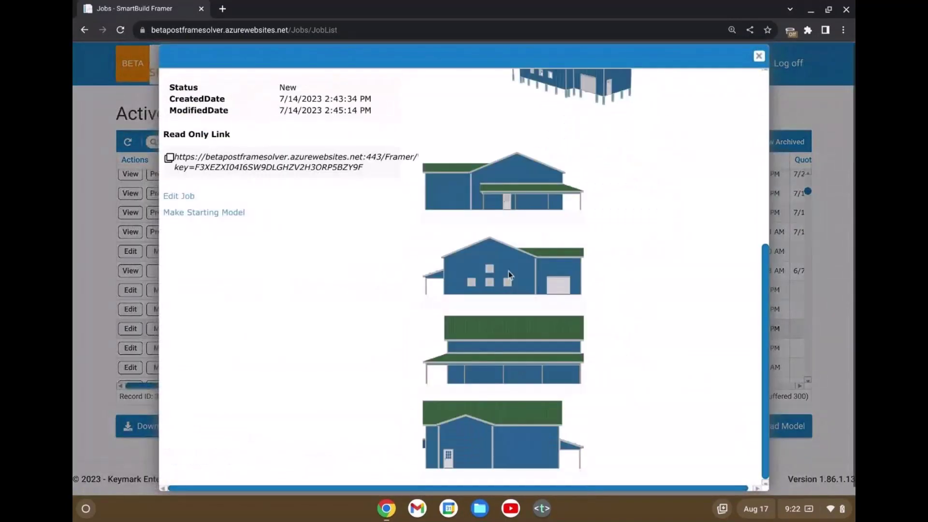
scroll(505, 284, up, 5)
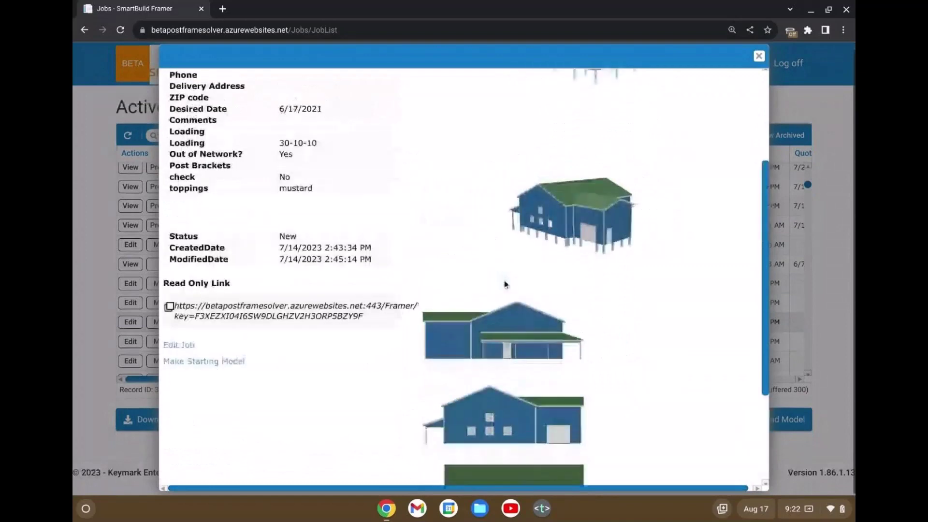
scroll(492, 273, down, 4)
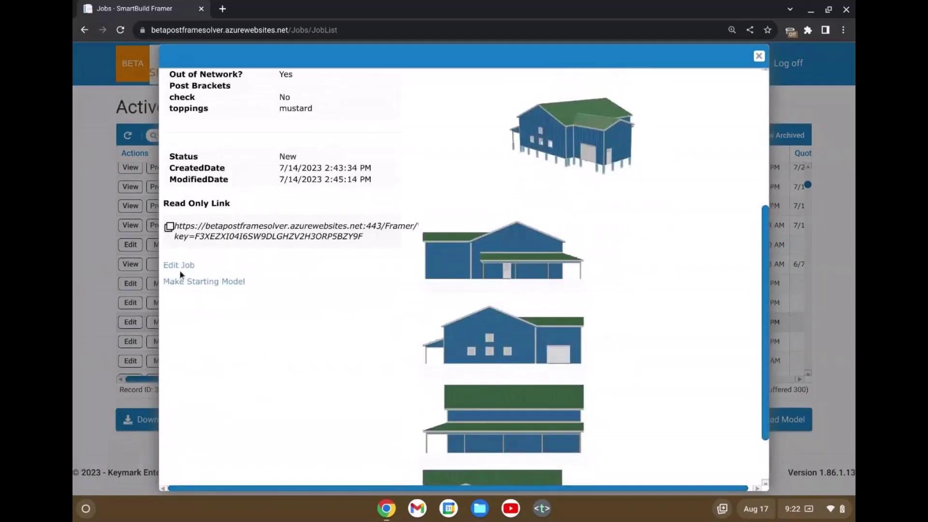
click(759, 56)
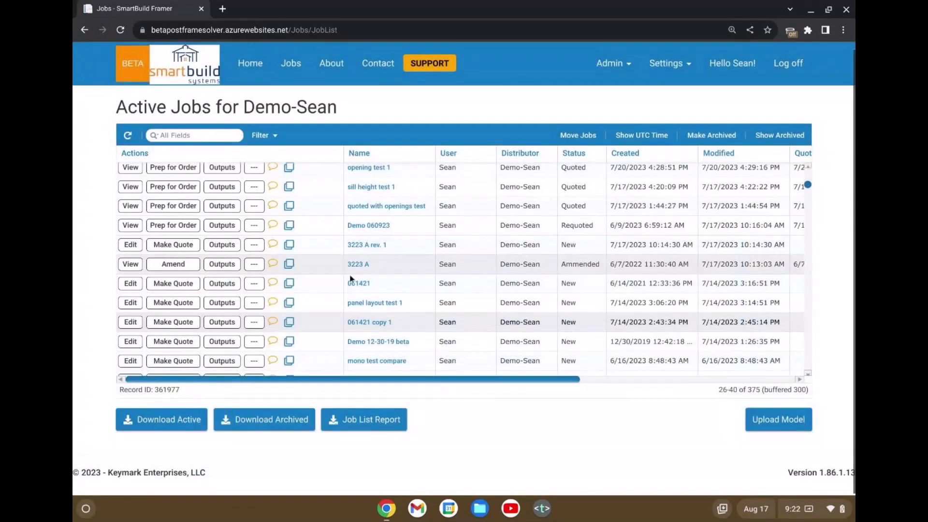
scroll(350, 278, up, 10)
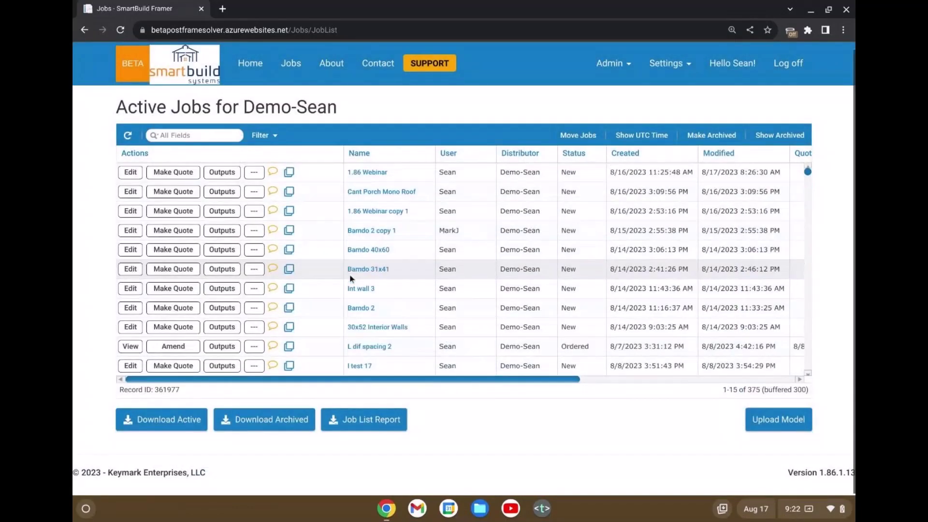
- Review the details and building images of the 1.86 Webinar job and open that job for editing
click(217, 135)
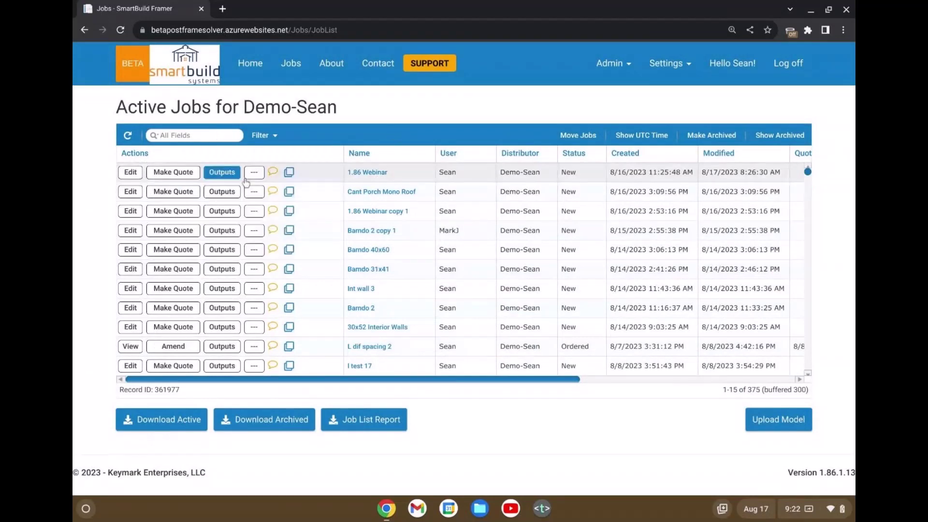
click(369, 173)
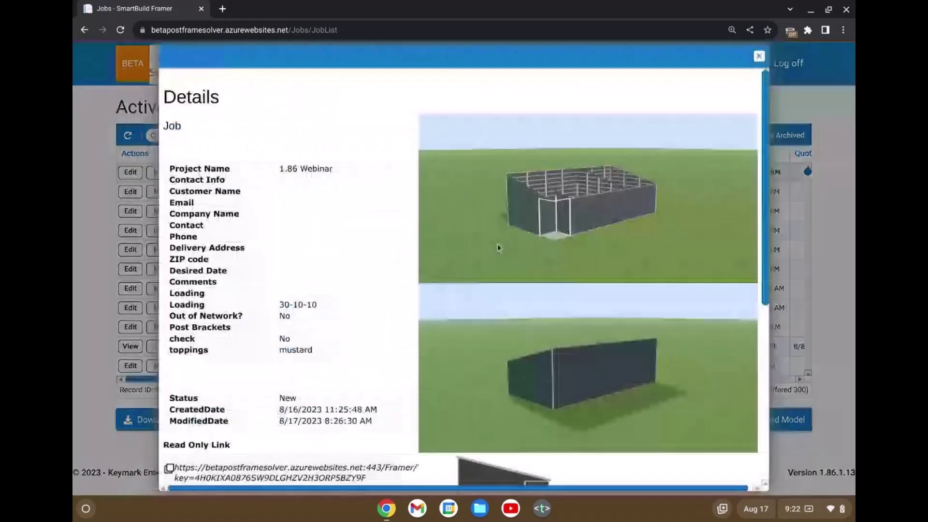
scroll(497, 244, down, 6)
scroll(489, 263, up, 6)
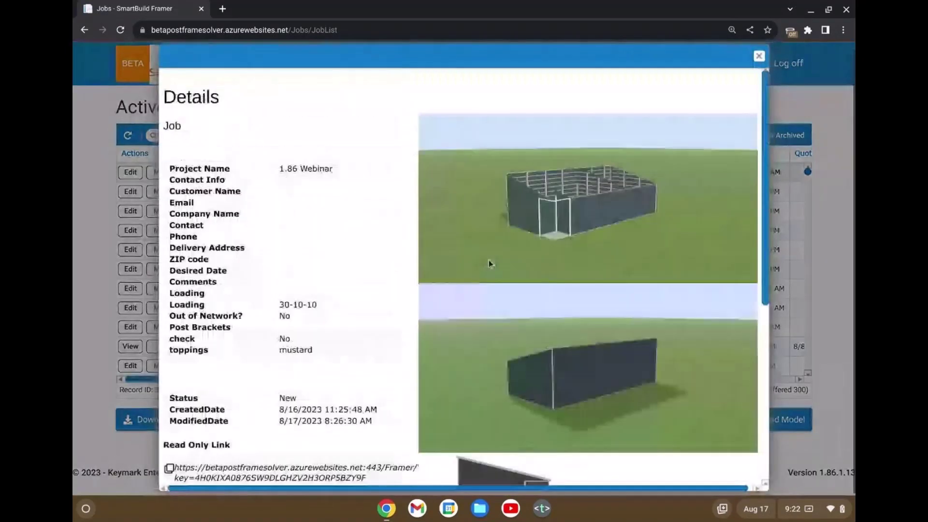
scroll(273, 263, down, 5)
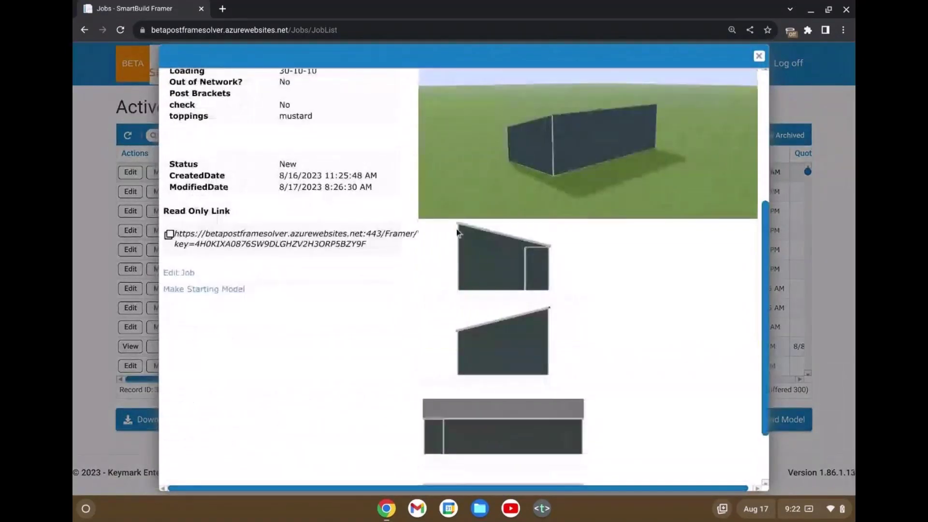
scroll(507, 278, up, 5)
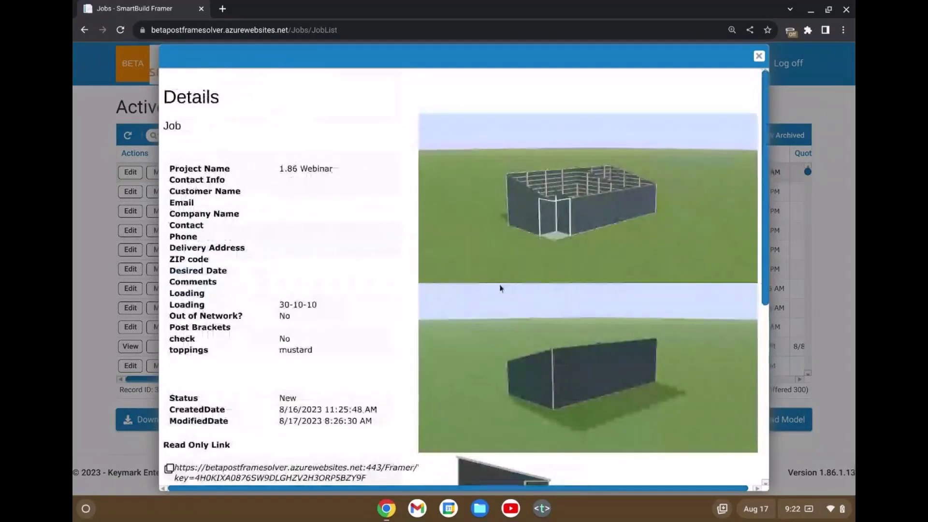
scroll(500, 283, down, 2)
scroll(500, 279, down, 3)
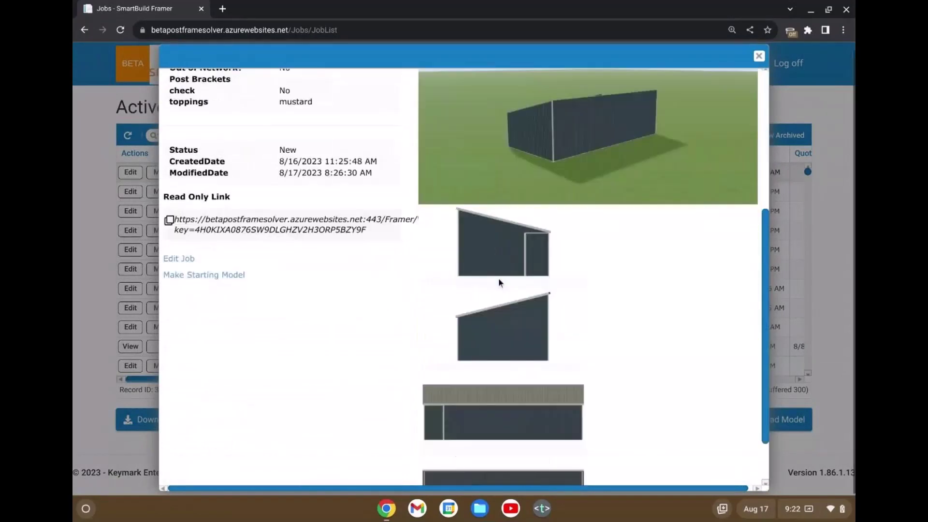
click(189, 260)
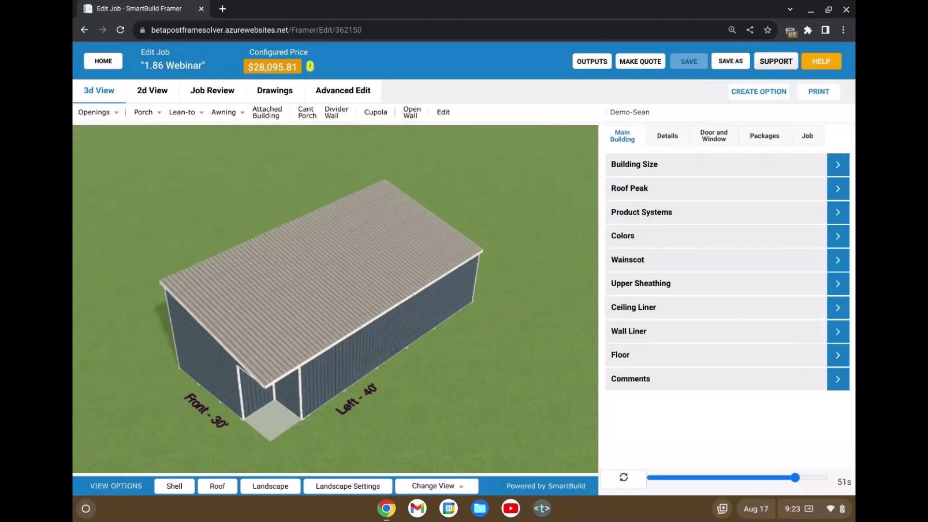
- Hide the building's shell in the 3D view and examine the framing and upper sheathing on the front and right walls
drag(266, 341, 460, 328)
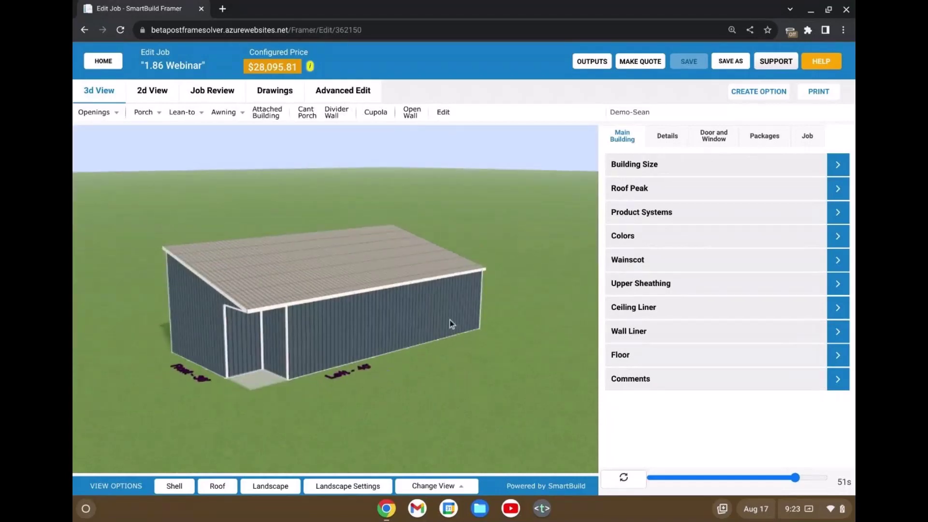
drag(458, 322, 306, 381)
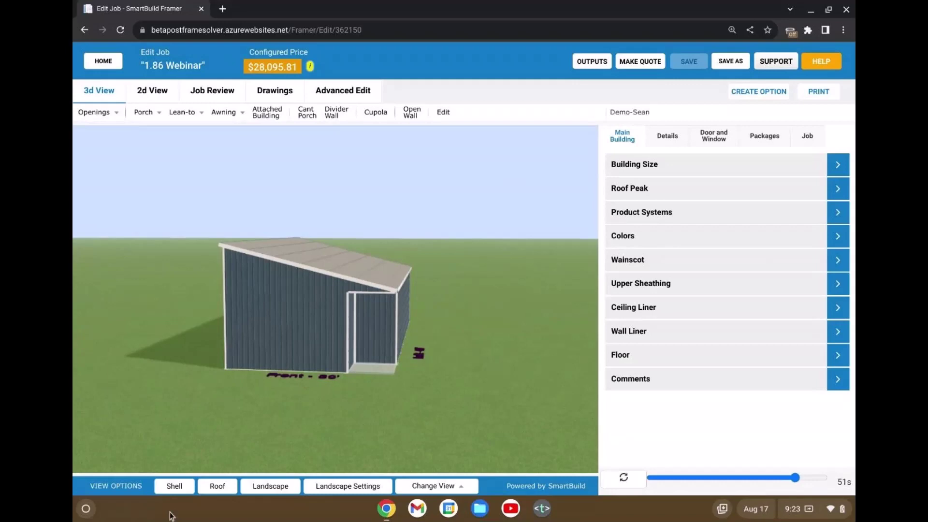
click(174, 487)
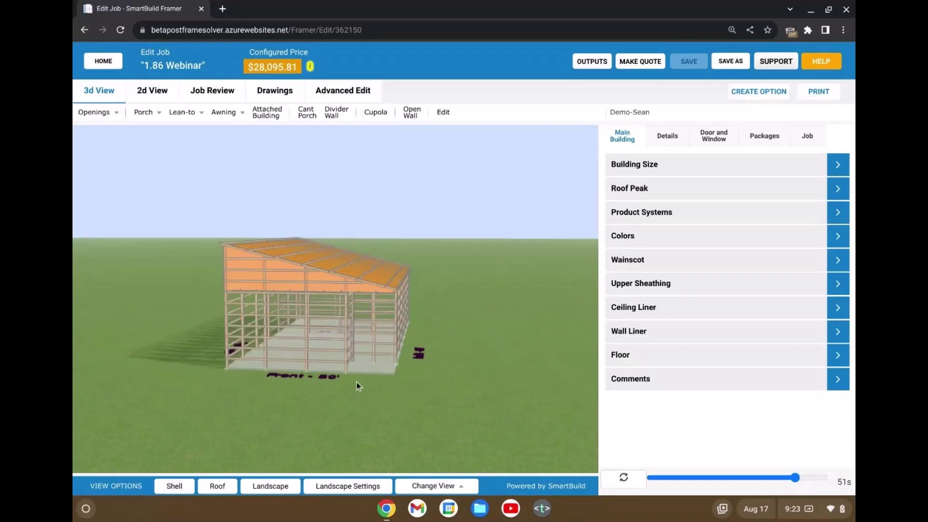
drag(307, 347, 262, 301)
scroll(349, 278, up, 3)
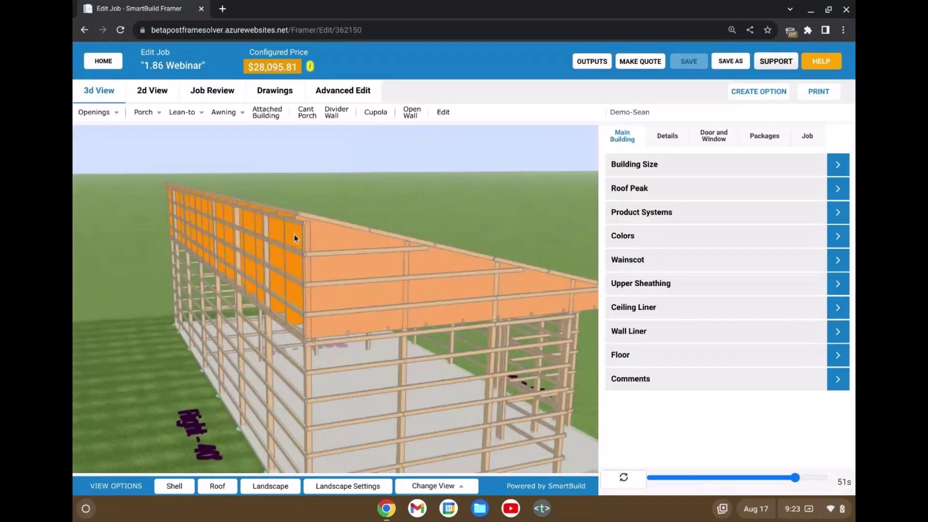
drag(422, 320, 364, 308)
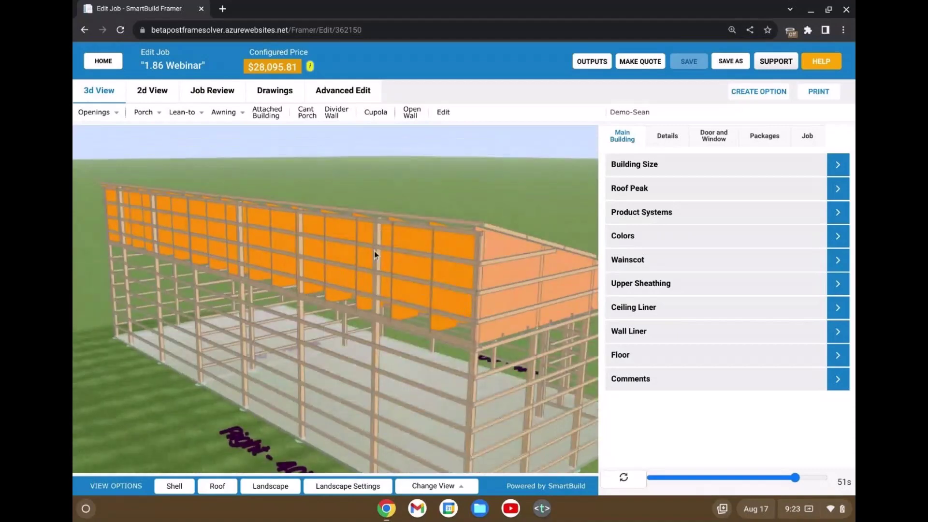
- Examine the roof framing and upper sheathing from the building's left side, and turn the shell display back on
drag(434, 245, 260, 298)
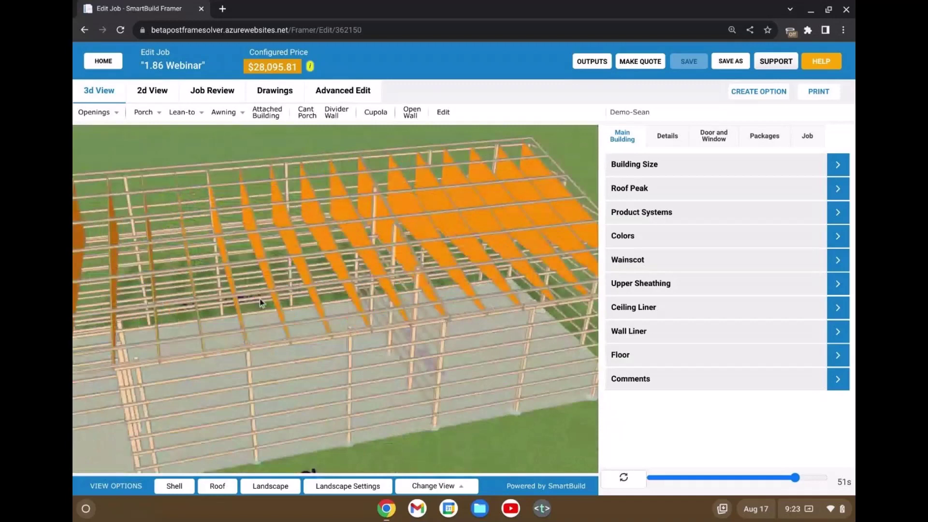
scroll(297, 332, down, 5)
drag(340, 337, 353, 340)
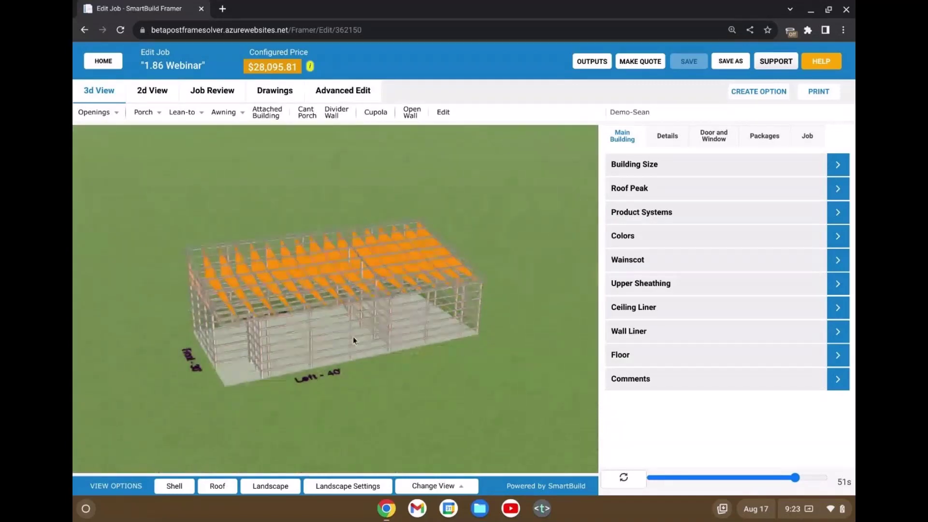
click(174, 485)
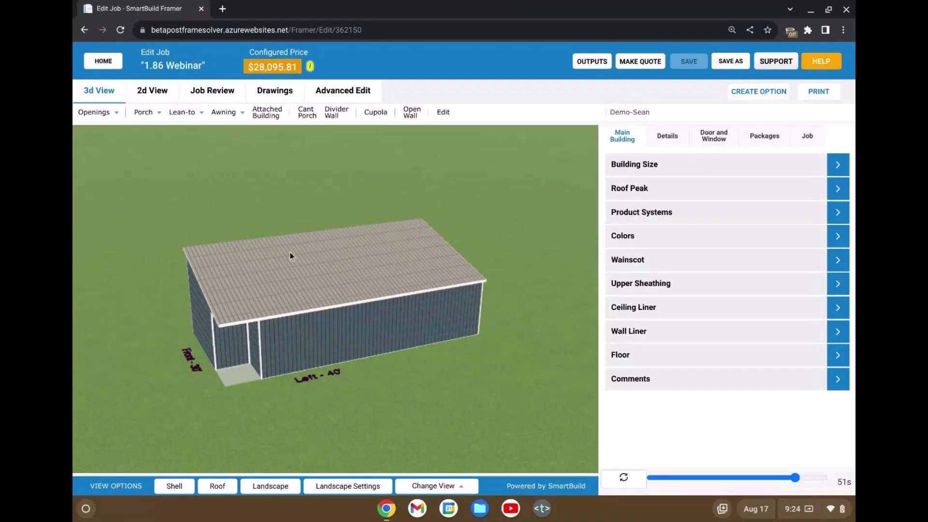
scroll(289, 251, down, 2)
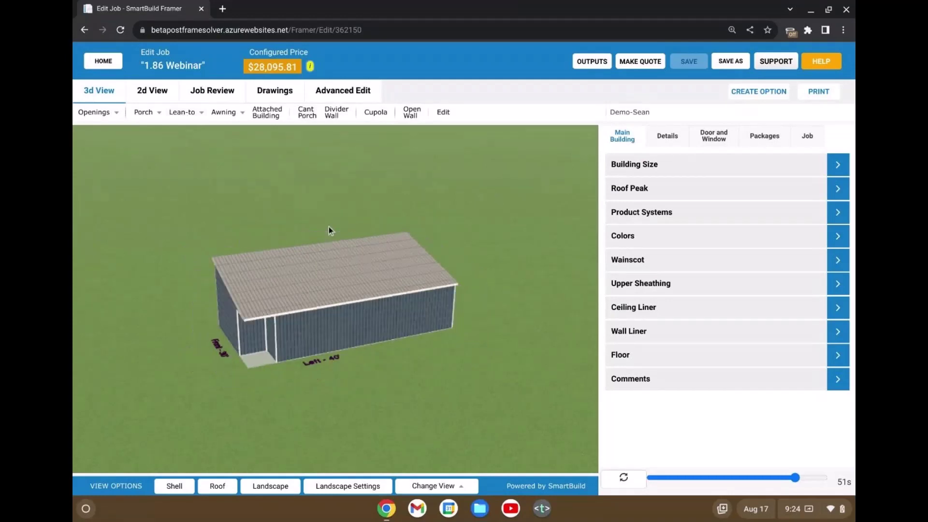
- Start a front left wraparound porch with an 8' width and set its height method to Offset Down
click(157, 119)
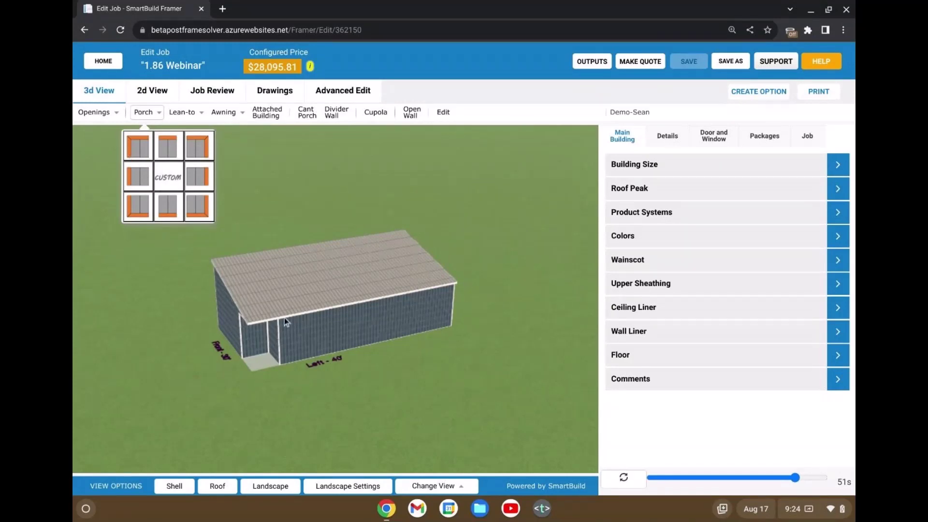
click(138, 147)
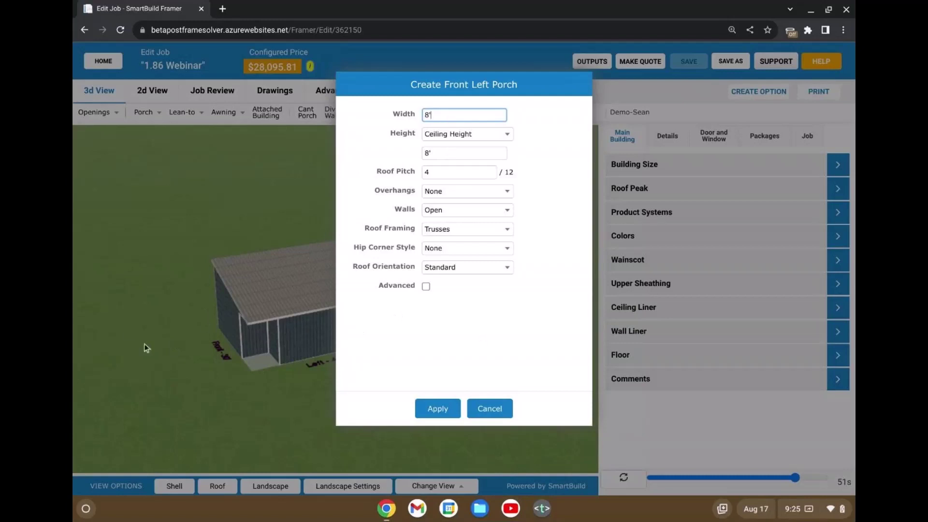
click(498, 138)
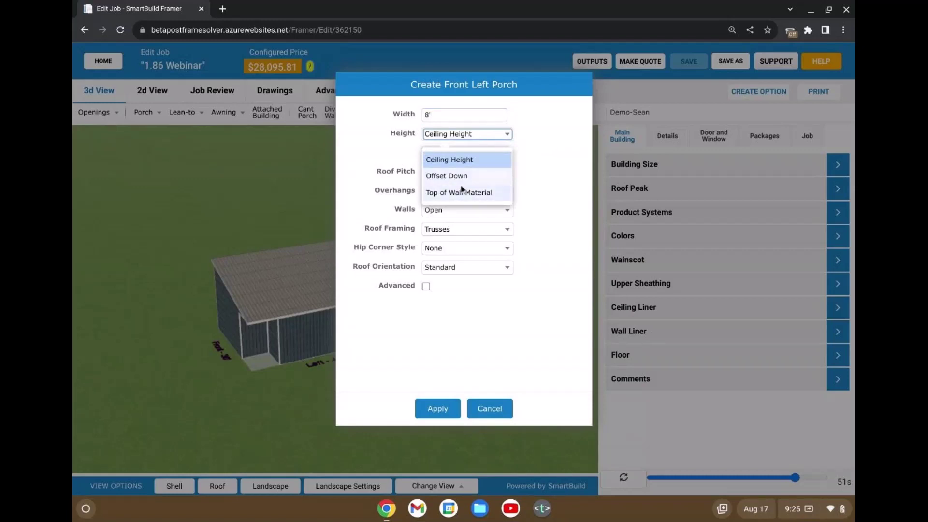
click(398, 150)
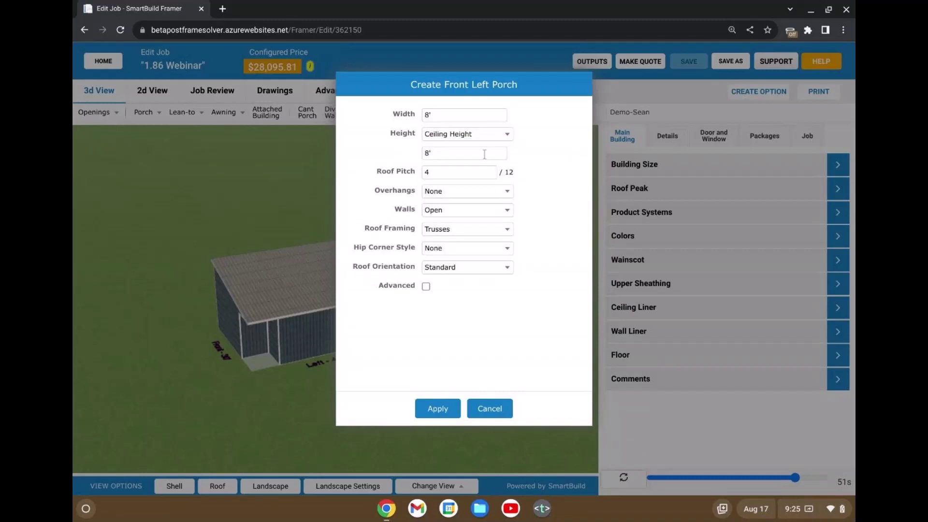
click(485, 137)
click(468, 177)
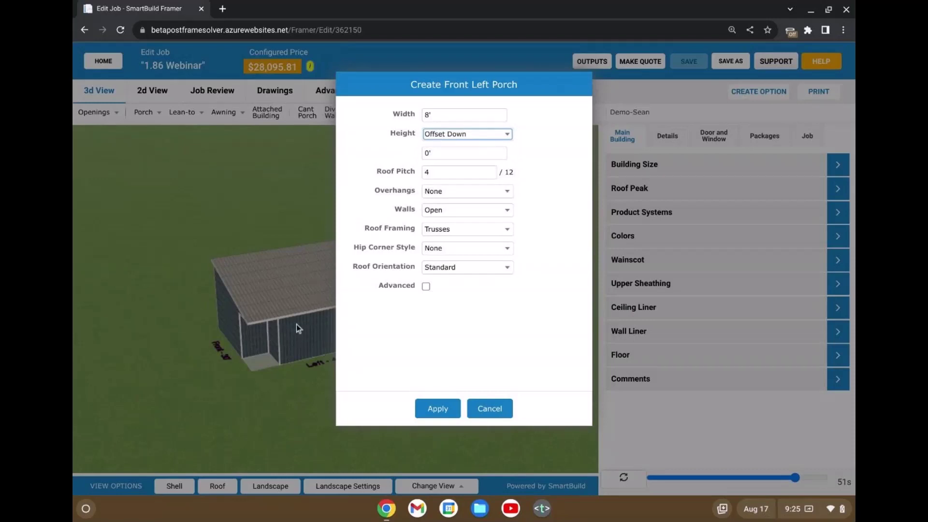
click(460, 154)
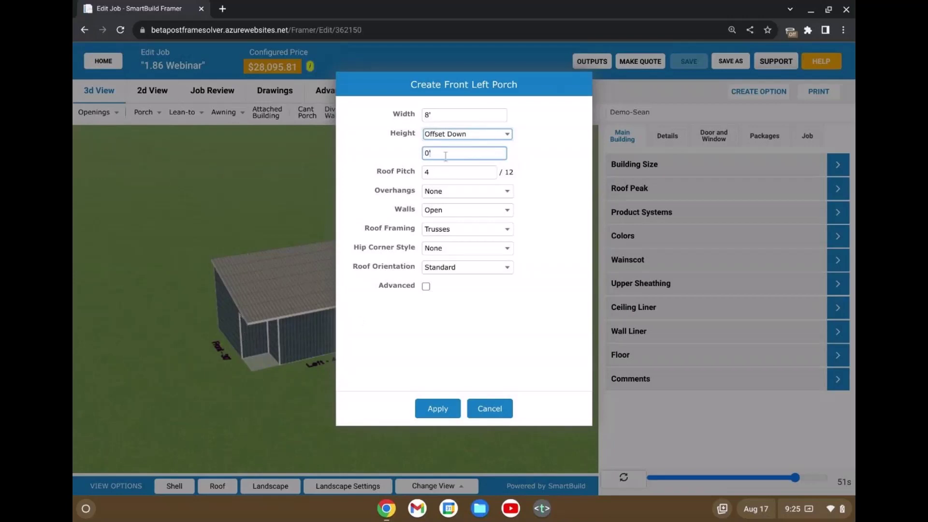
click(500, 134)
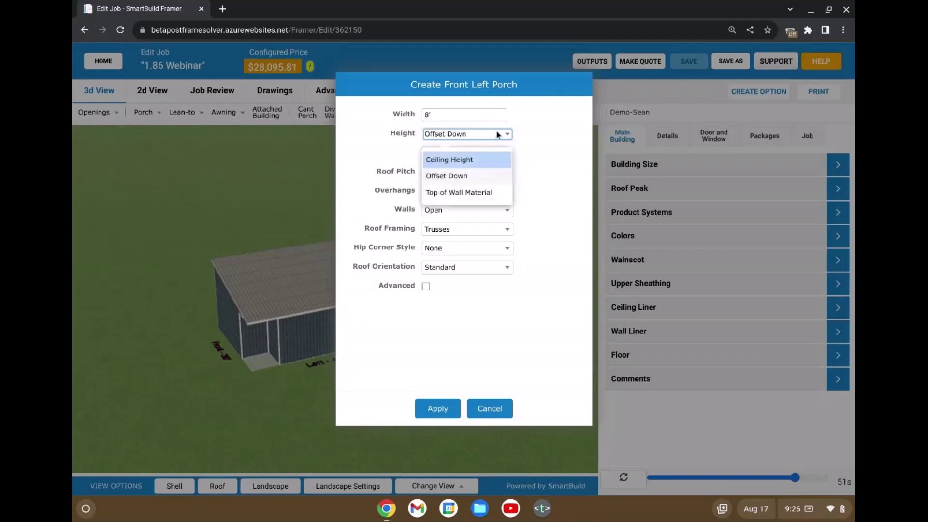
click(493, 175)
click(438, 154)
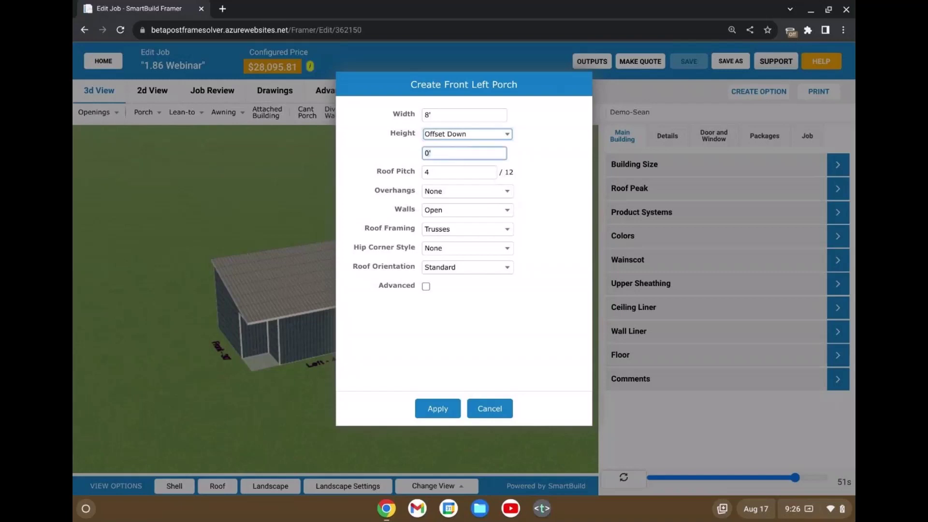
click(477, 135)
click(486, 183)
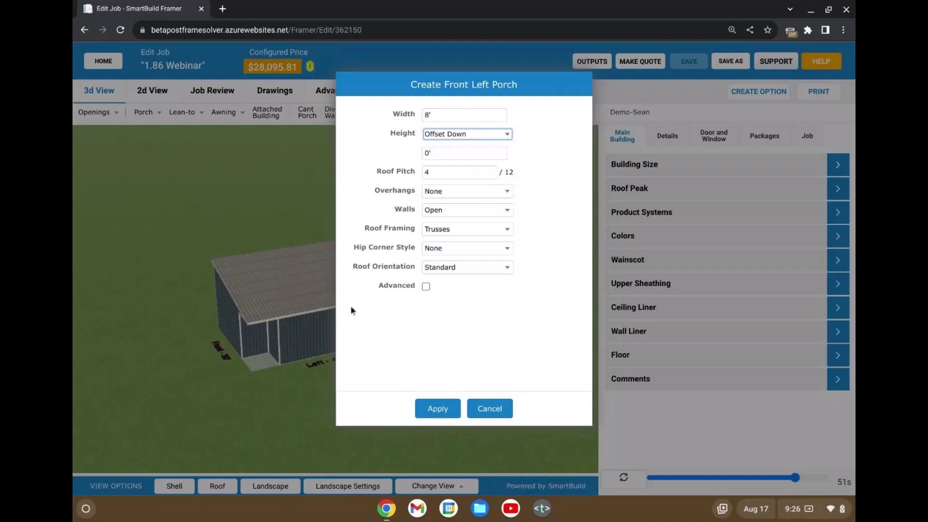
- Try a 1' downward offset for the porch height, and set the offset back to 0'
click(452, 153)
text(1)
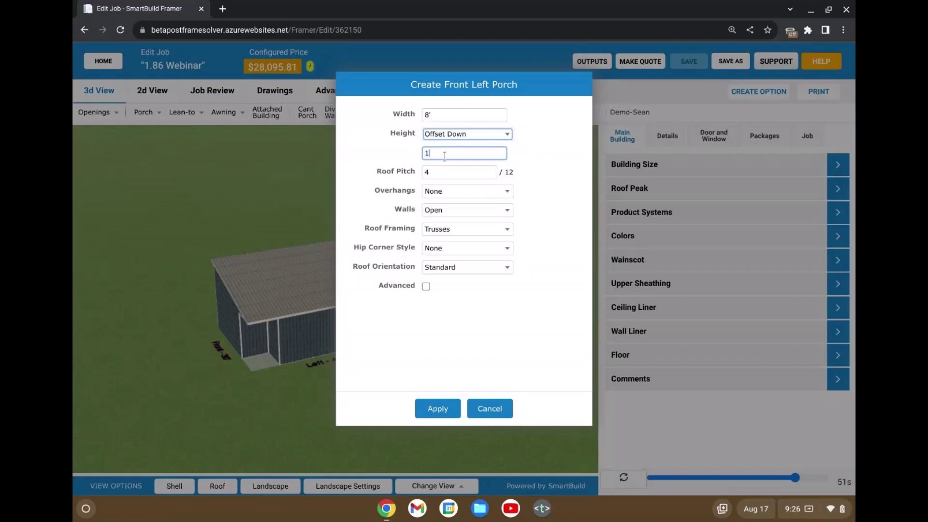
key(Tab)
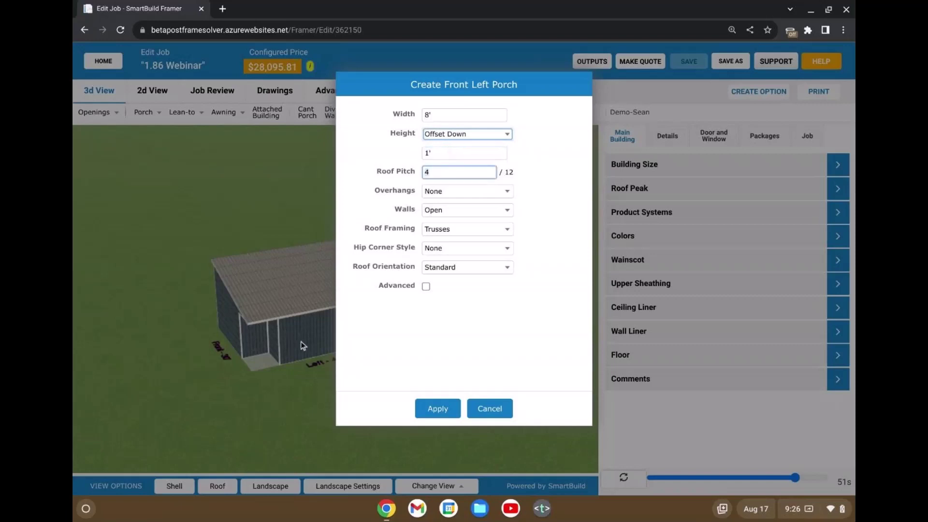
click(445, 153)
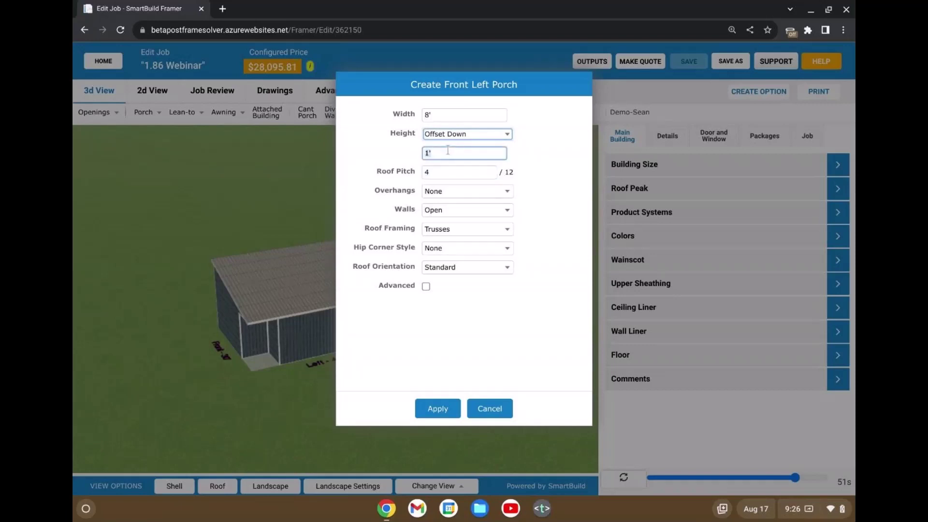
text(0)
key(Tab)
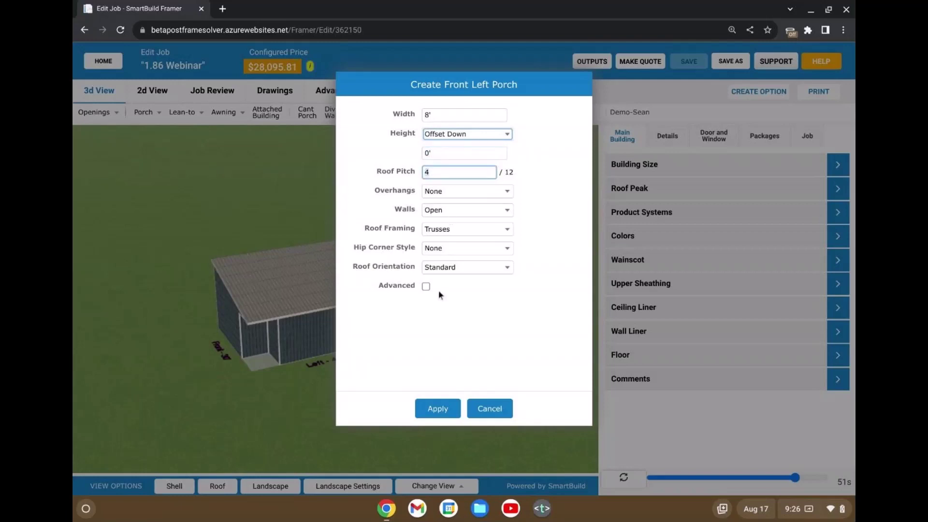
click(451, 152)
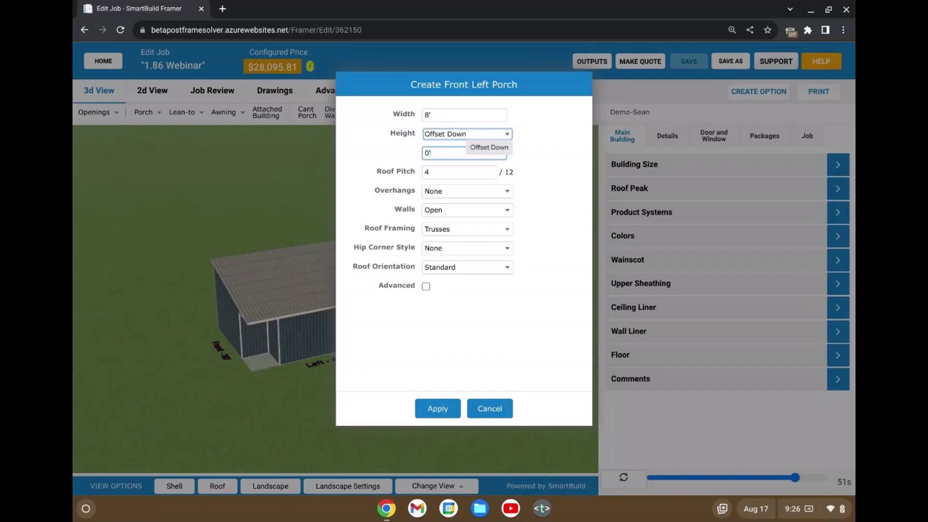
- Set the porch overhangs to 0' 6" and its roof framing to Rafters, and create the front left porch
click(445, 191)
click(445, 192)
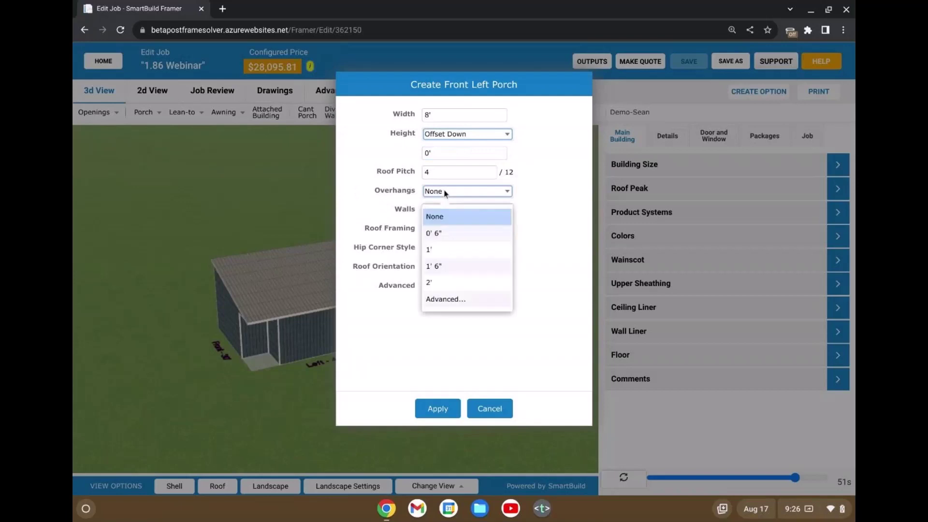
click(467, 232)
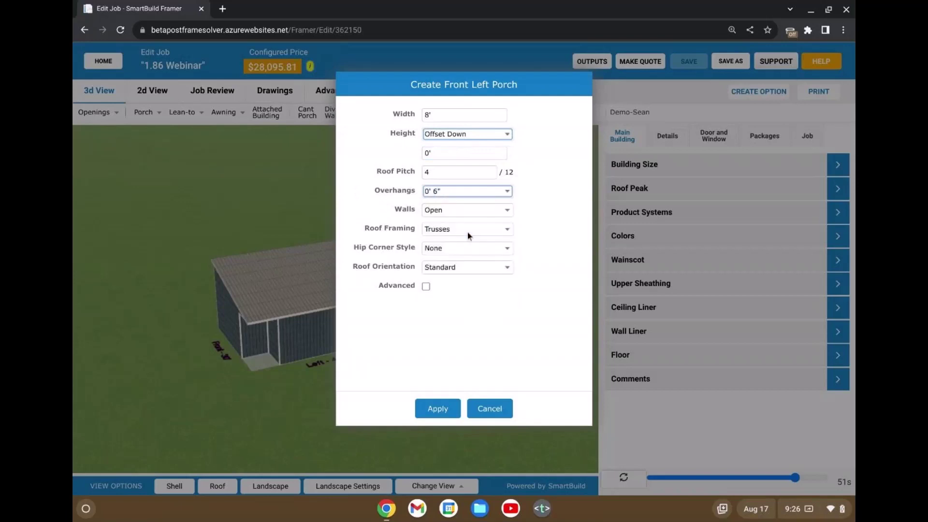
click(457, 231)
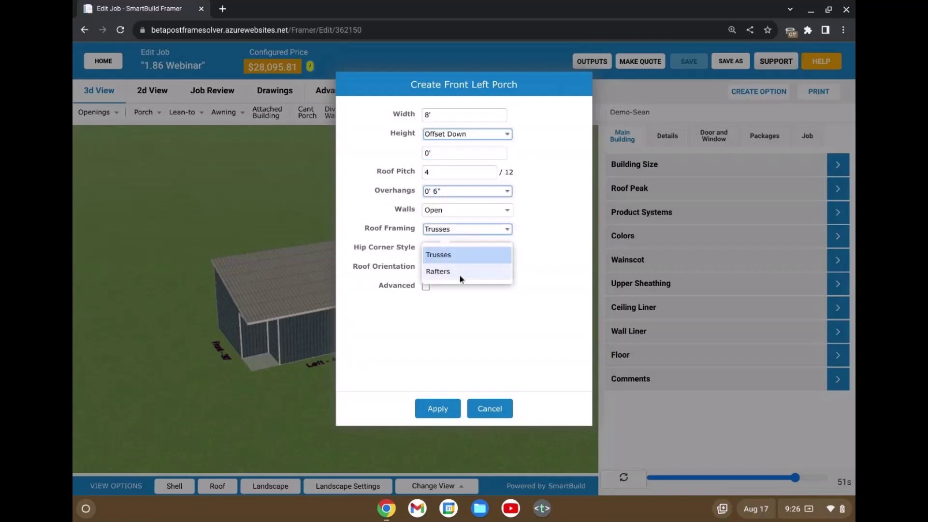
click(463, 275)
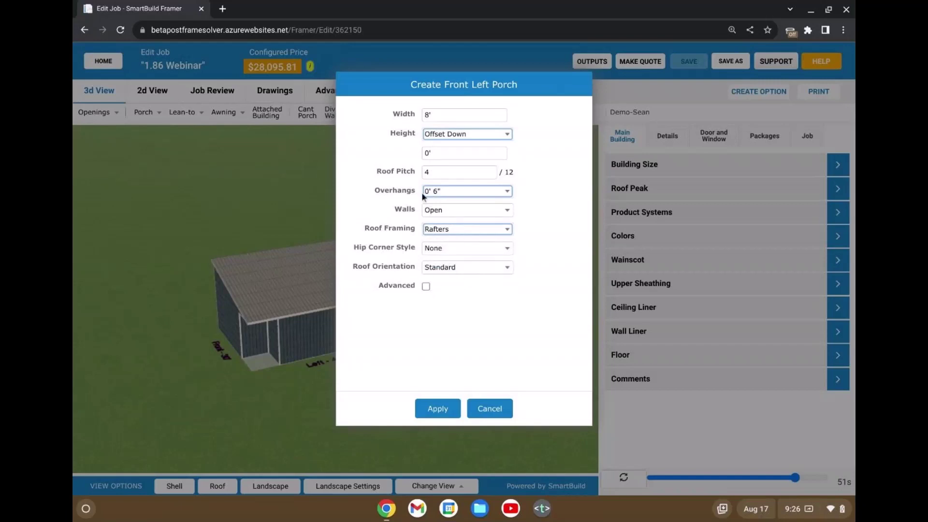
click(438, 409)
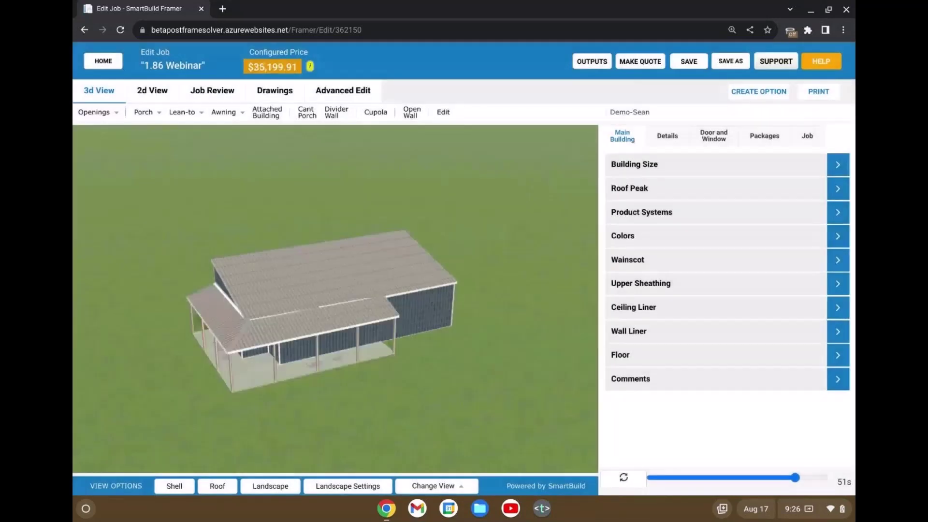
- Inspect the porch roof where it meets the main building's eave and front wall in the 3D view
drag(290, 348, 298, 307)
scroll(297, 308, up, 3)
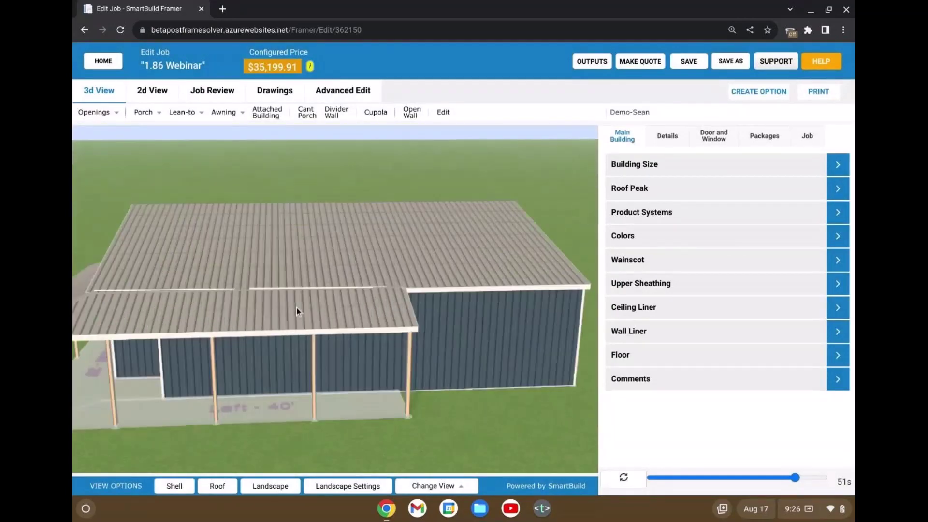
scroll(297, 308, up, 10)
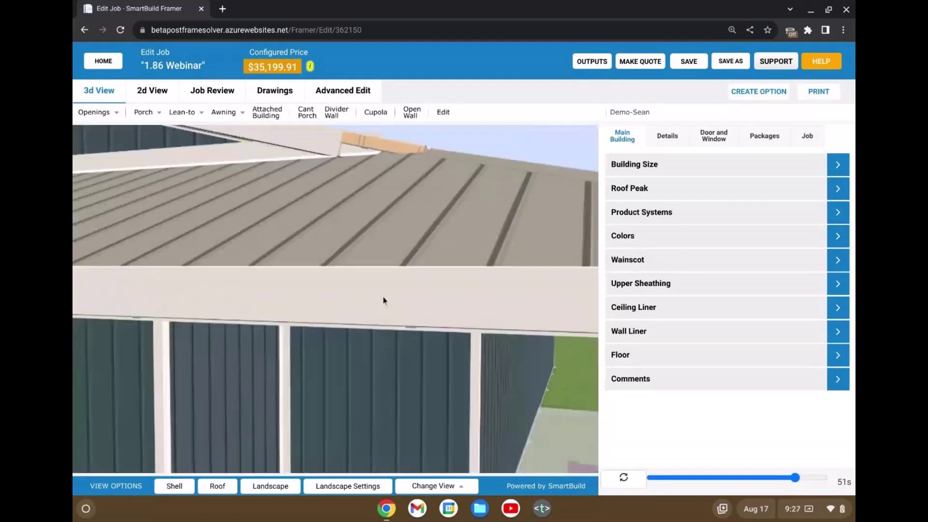
scroll(381, 302, down, 5)
drag(378, 301, 323, 338)
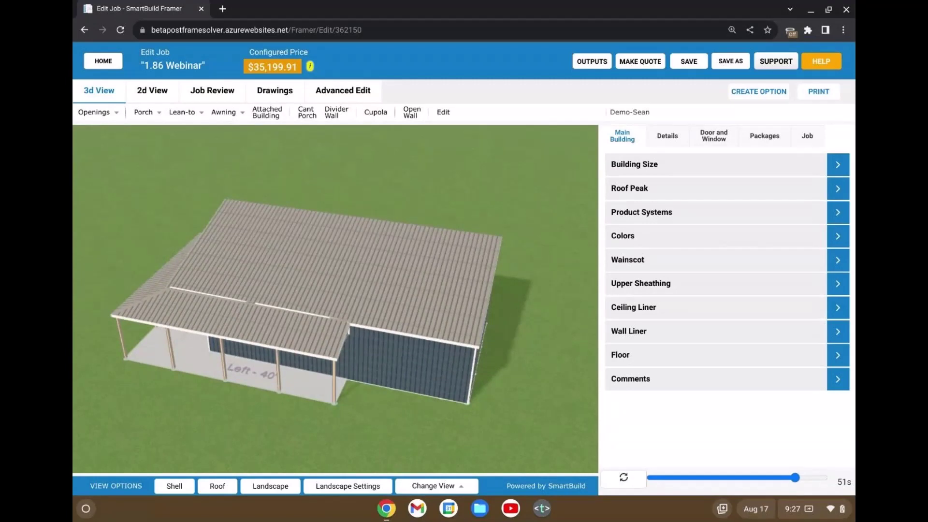
drag(355, 332, 356, 327)
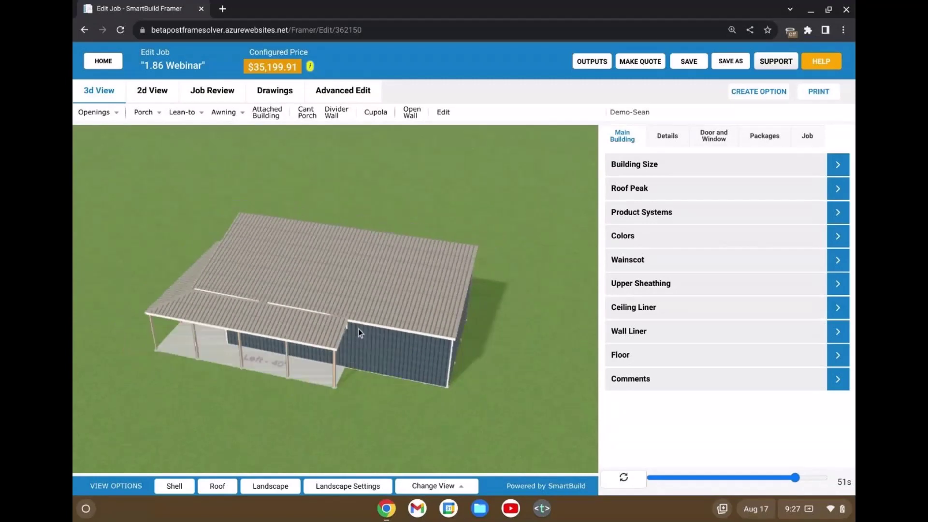
drag(292, 324, 366, 318)
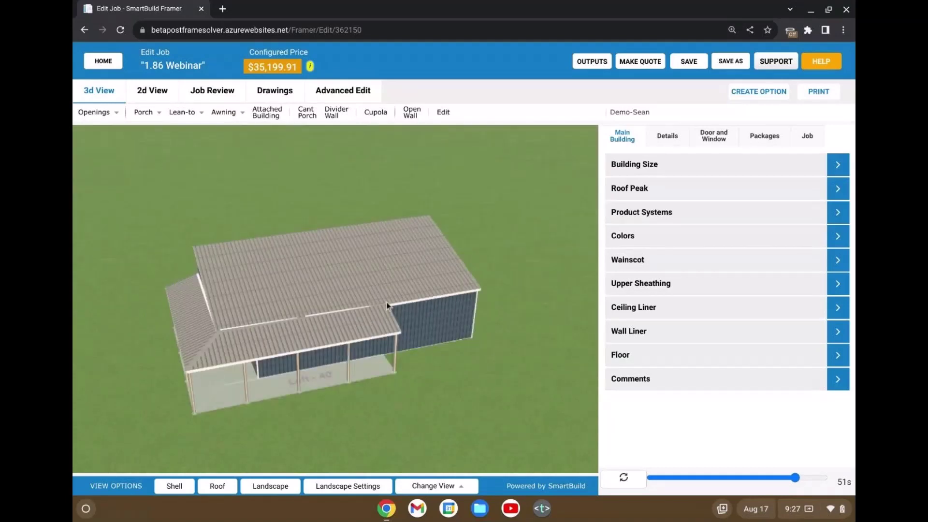
- Hide the building's shell, examine the porch and main building framing from several angles, and show the shell again
click(182, 488)
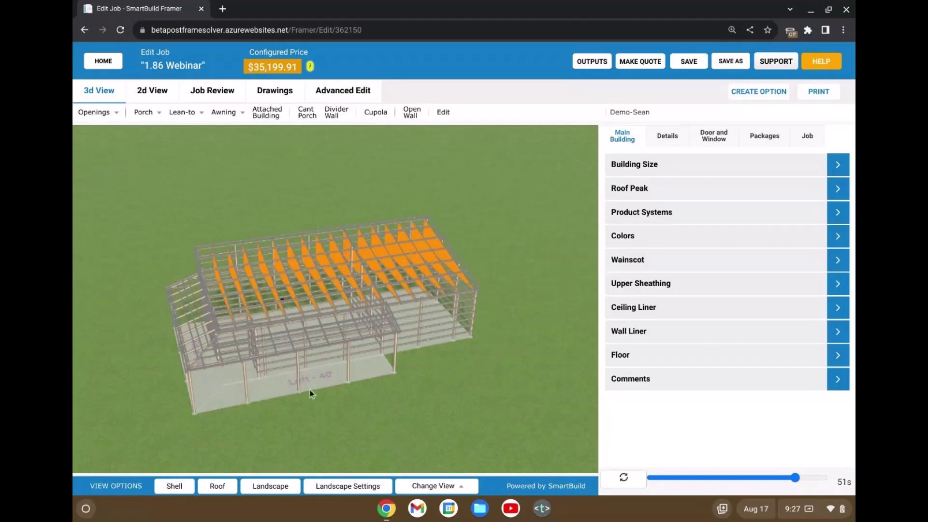
drag(311, 390, 269, 398)
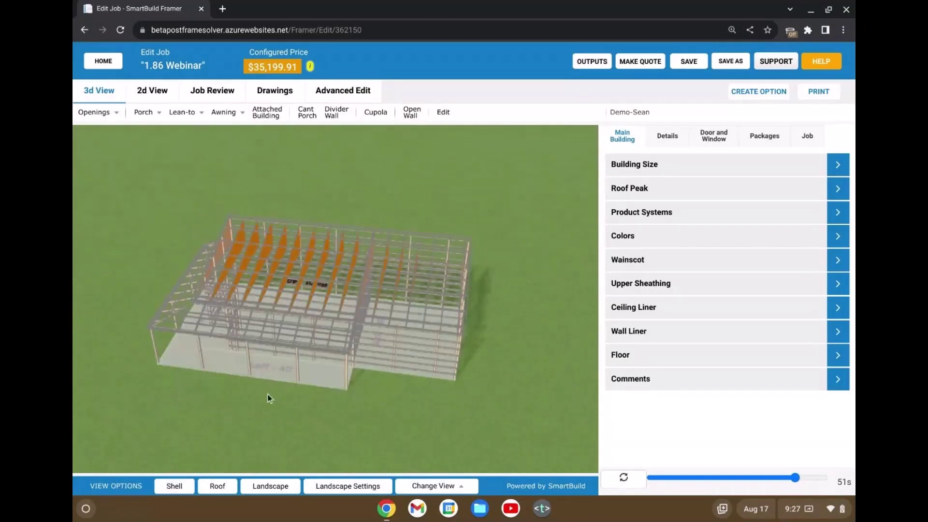
drag(441, 366, 434, 384)
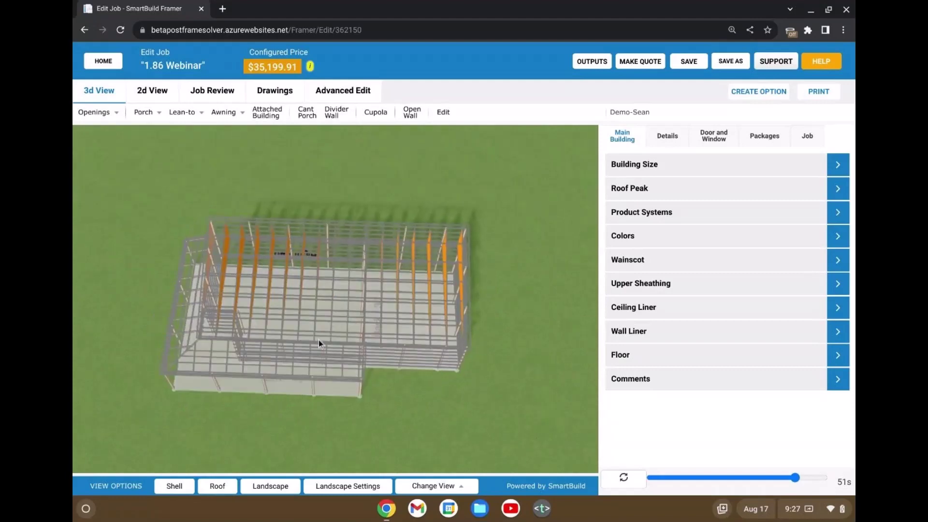
drag(318, 340, 332, 363)
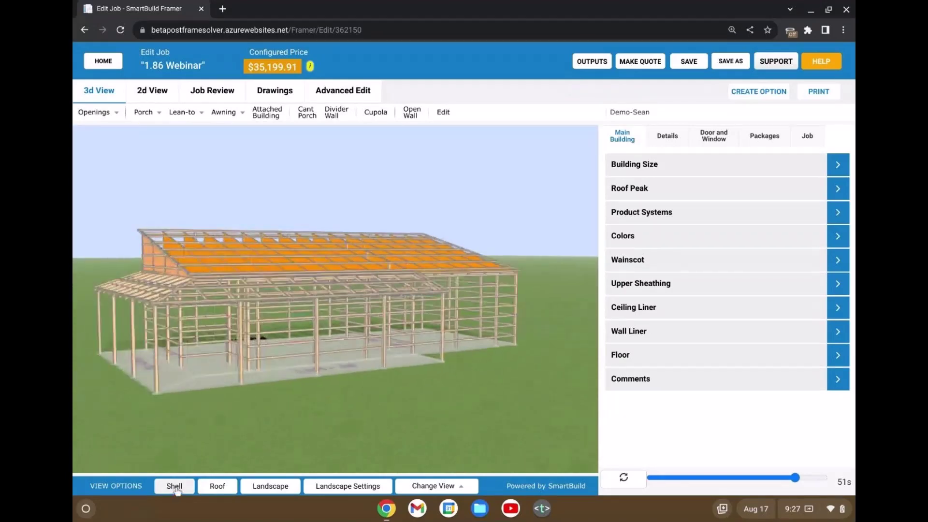
click(175, 486)
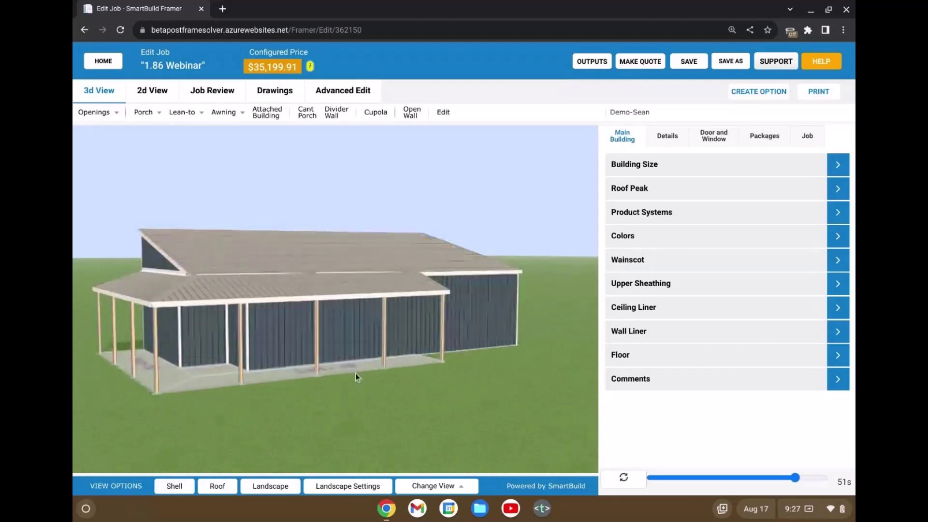
drag(355, 373, 344, 384)
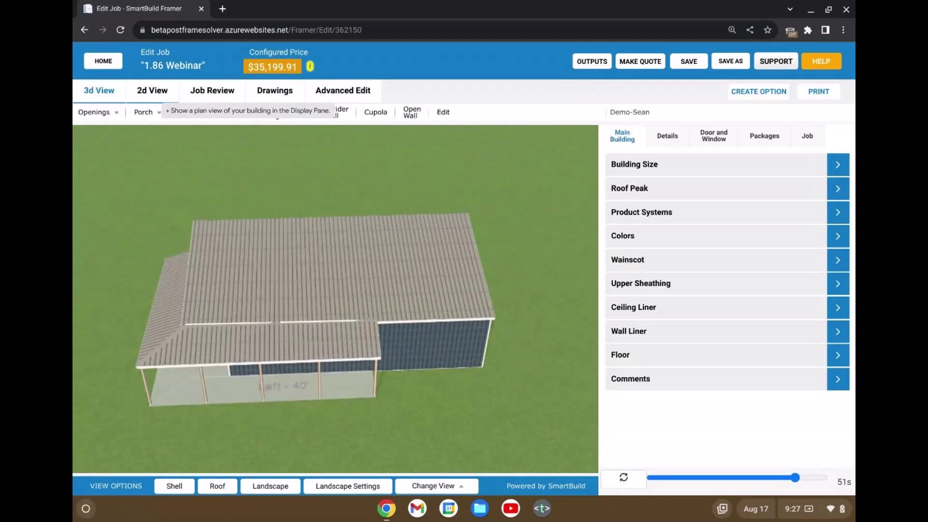
- Open the building's 2D plan view and look through the Interior Walls and Doors & Windows tools
click(157, 100)
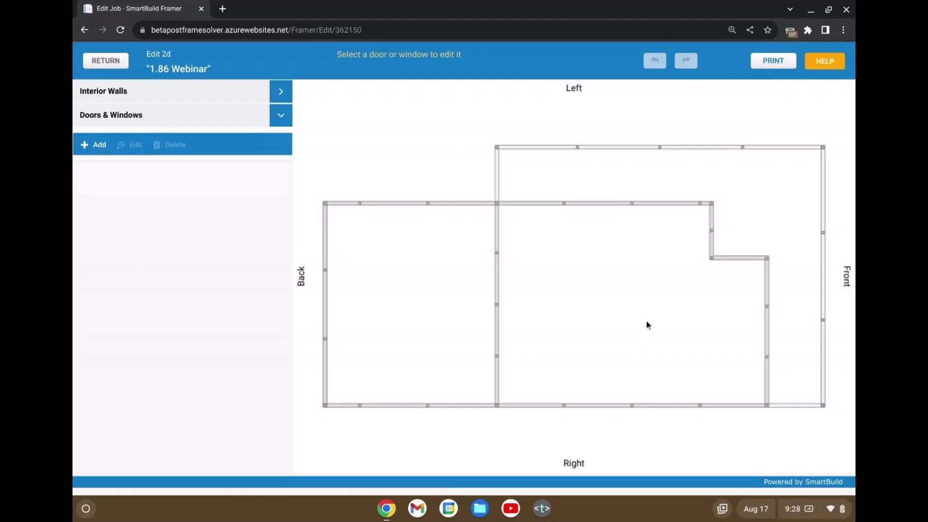
scroll(647, 324, down, 1)
scroll(601, 300, up, 1)
scroll(600, 297, down, 1)
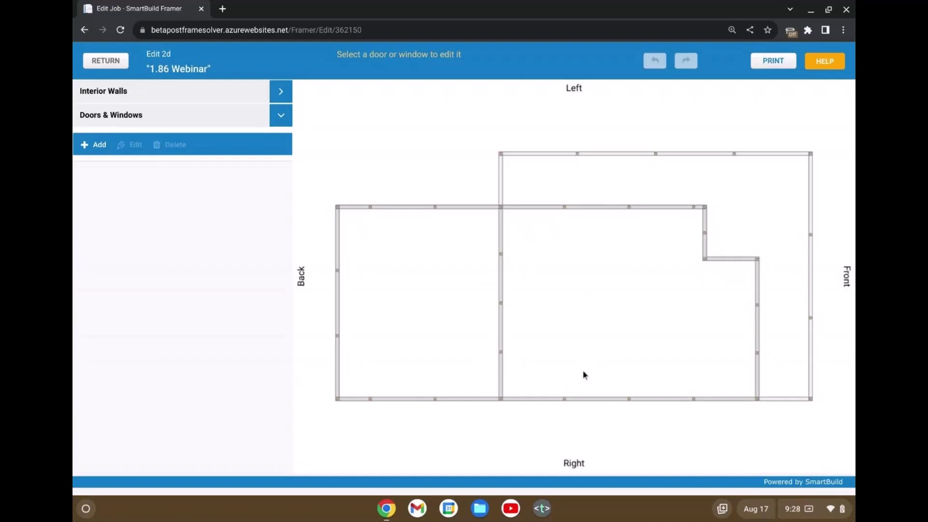
click(133, 95)
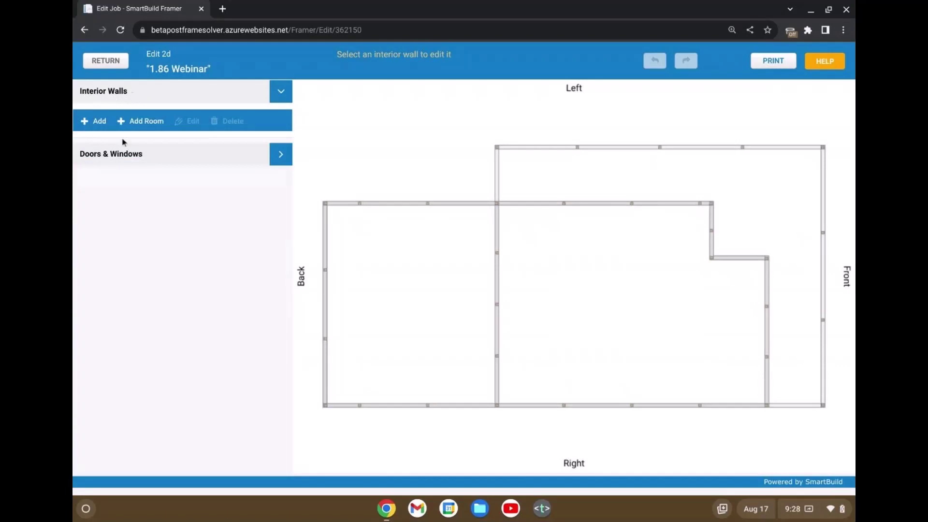
click(127, 154)
click(111, 96)
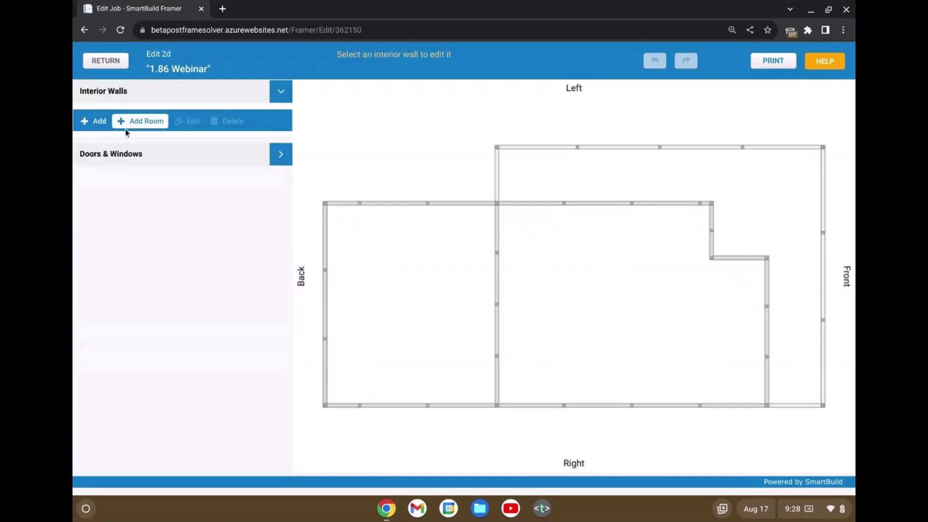
click(144, 160)
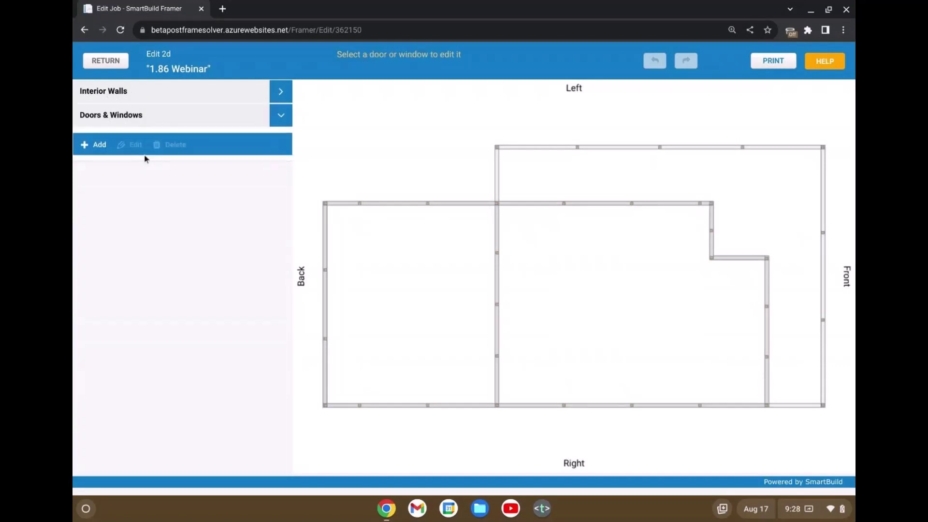
click(133, 91)
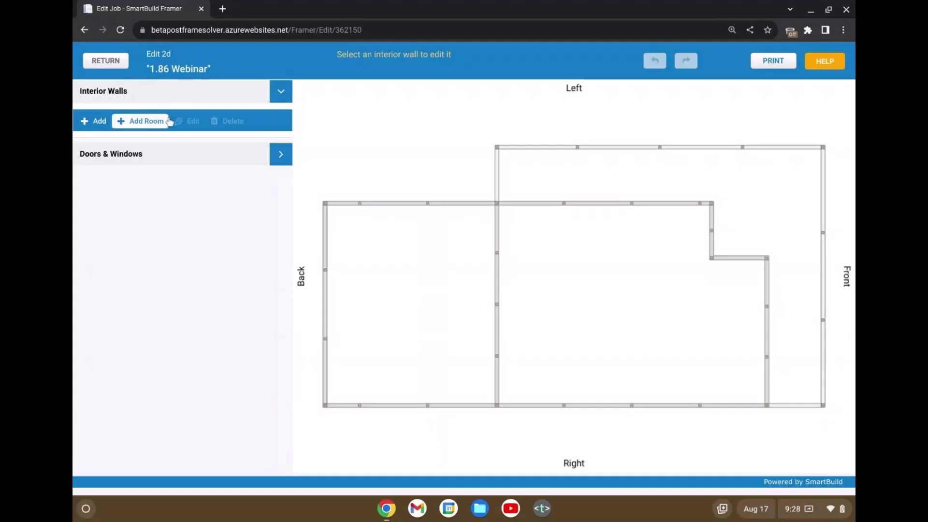
click(99, 122)
drag(225, 86, 263, 91)
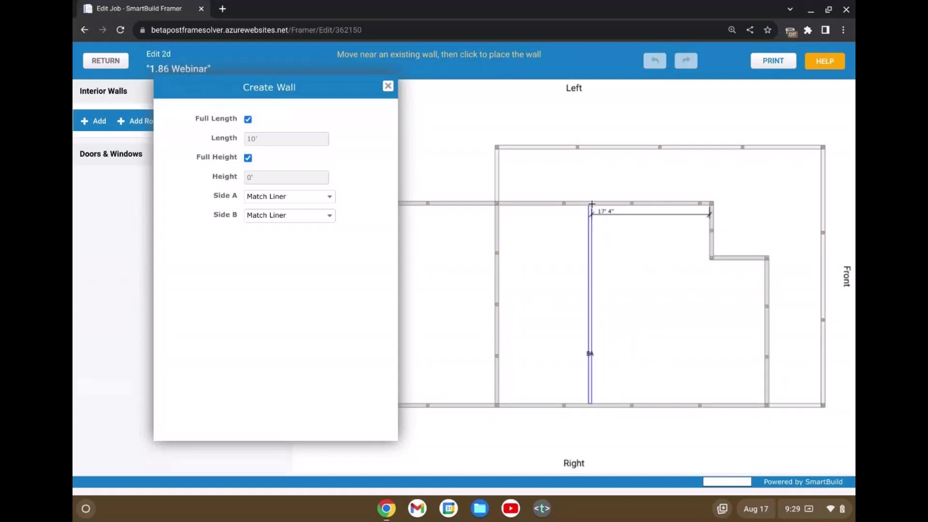
click(248, 119)
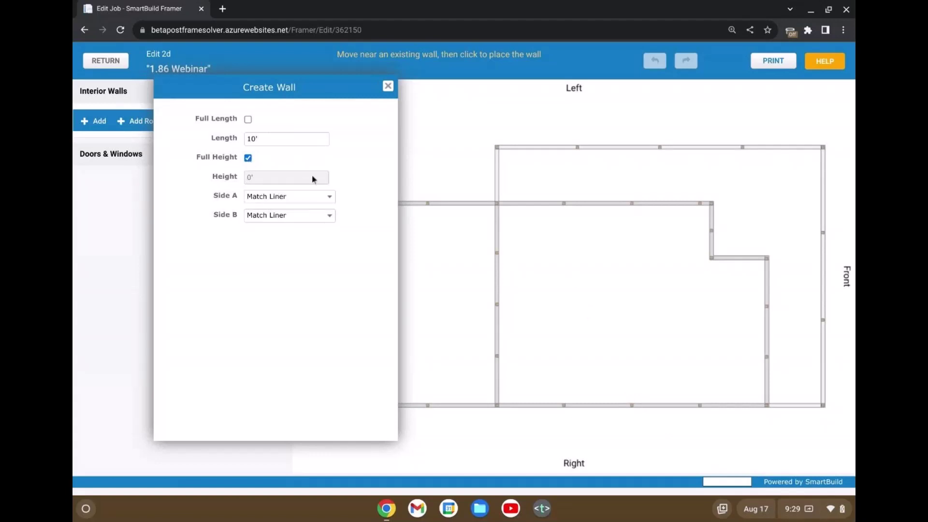
click(248, 158)
click(250, 178)
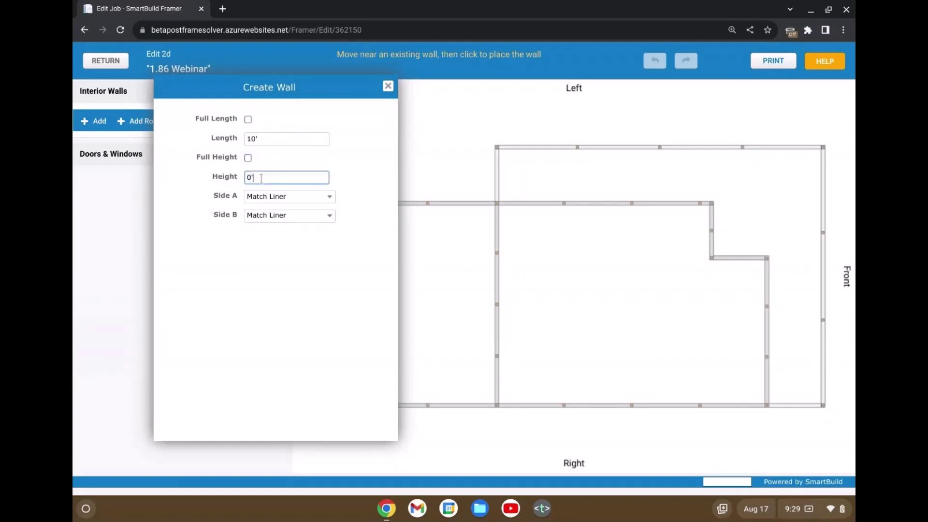
key(BackSpace)
key(BackSpace)
text(12)
click(289, 196)
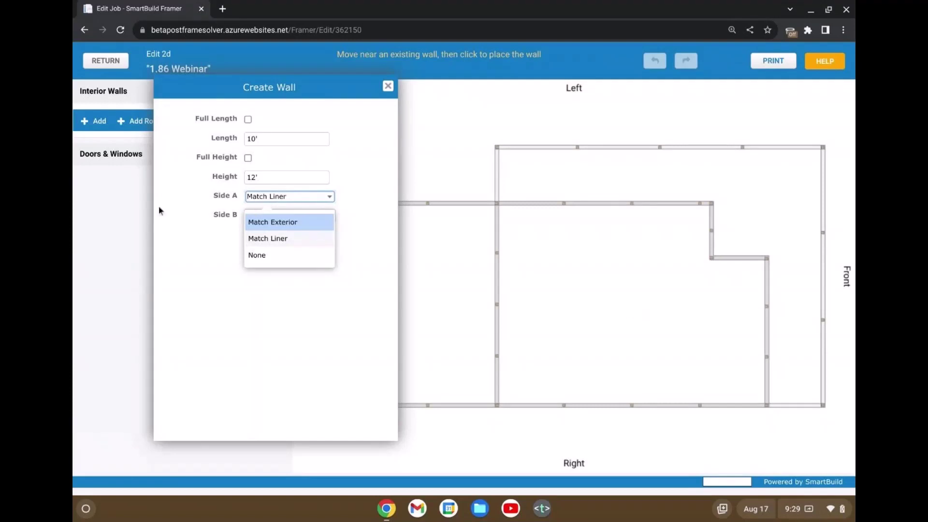
click(248, 159)
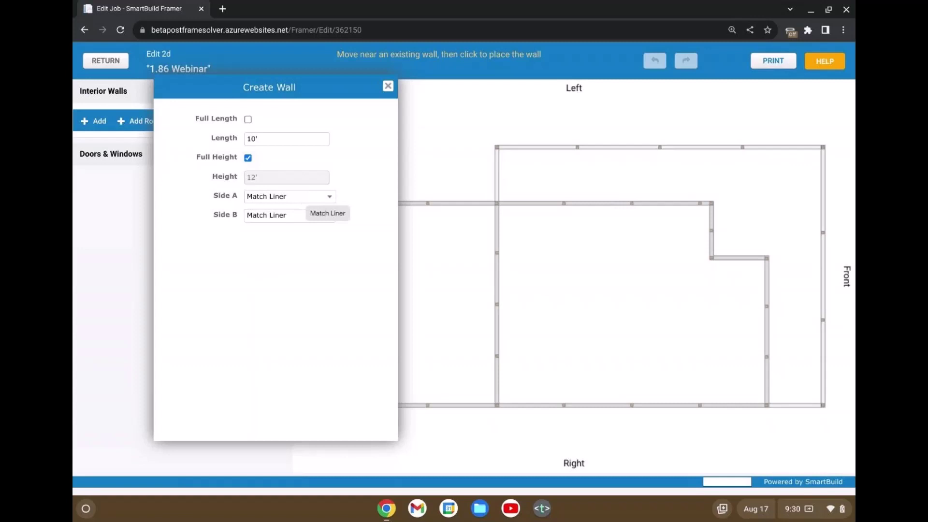
click(291, 198)
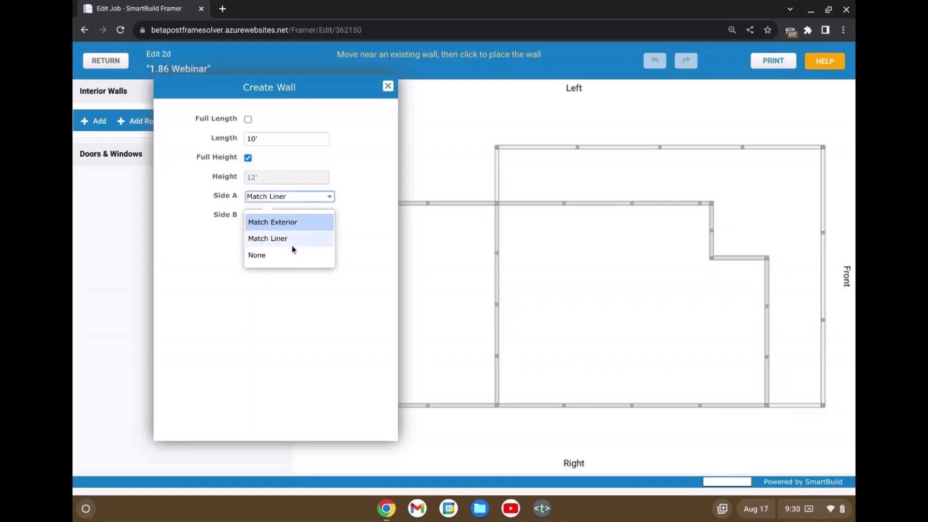
click(196, 205)
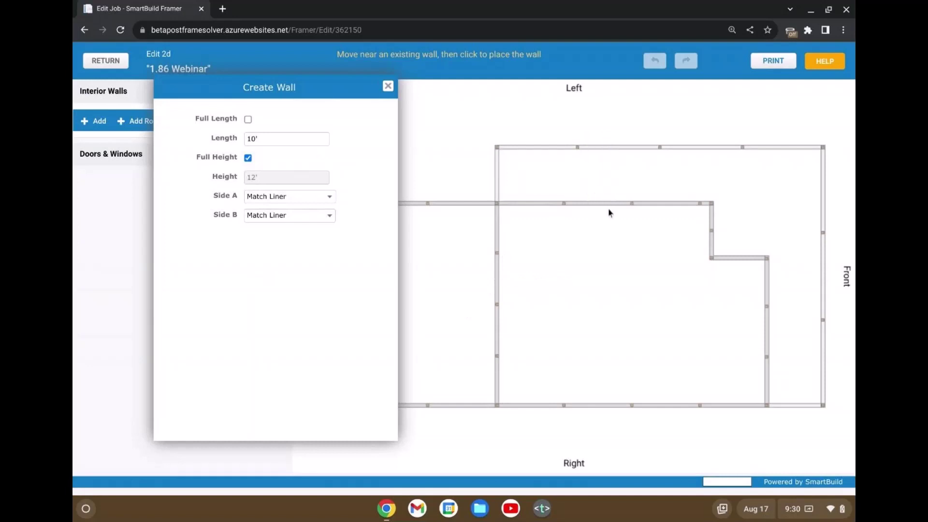
click(388, 87)
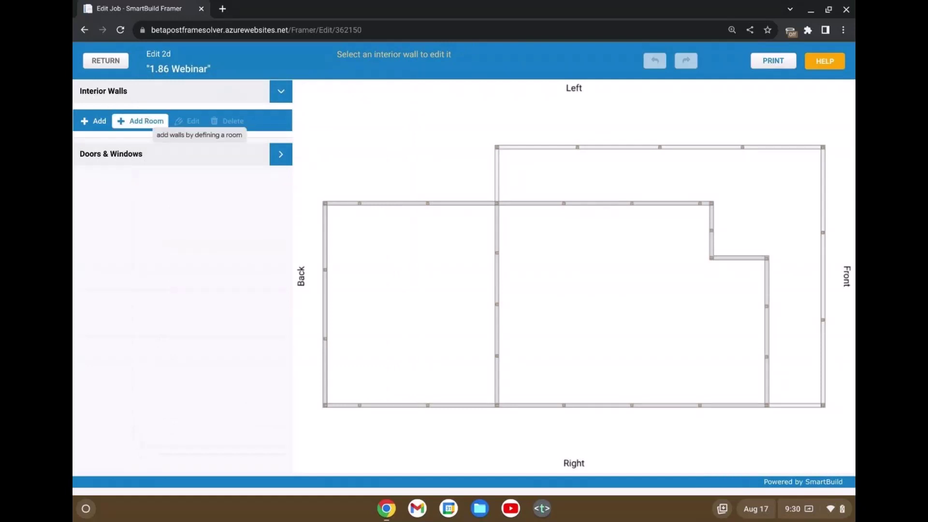
- Add a full-height room 14' long and 16' wide where the interior dividing wall meets the building's right wall
click(147, 120)
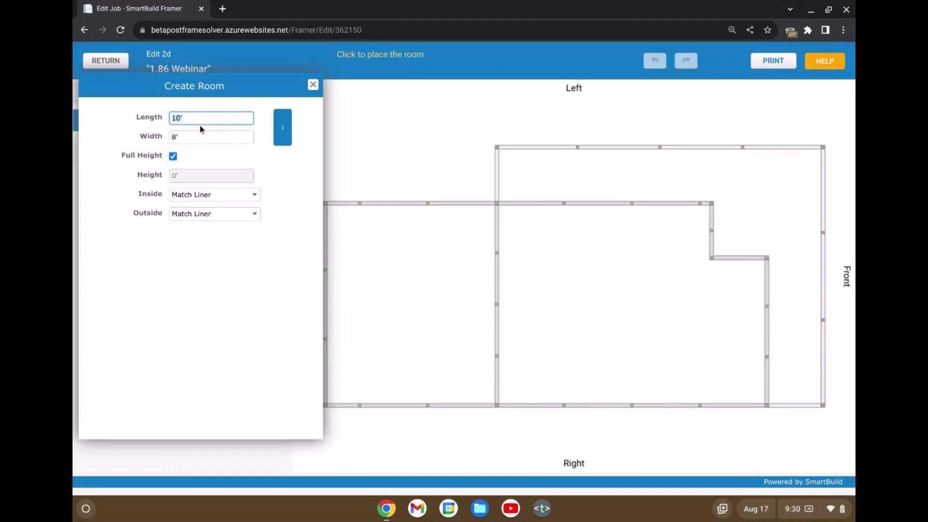
text(14)
key(Tab)
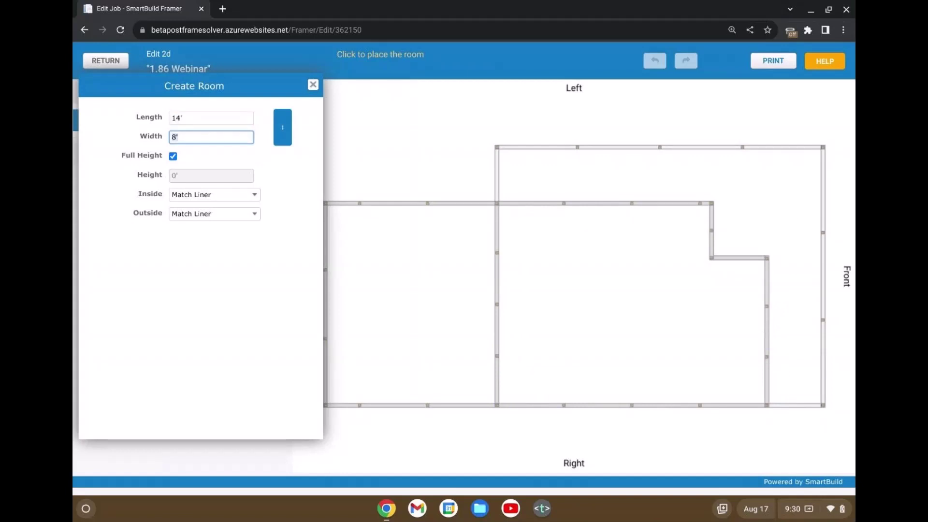
text(16)
key(Tab)
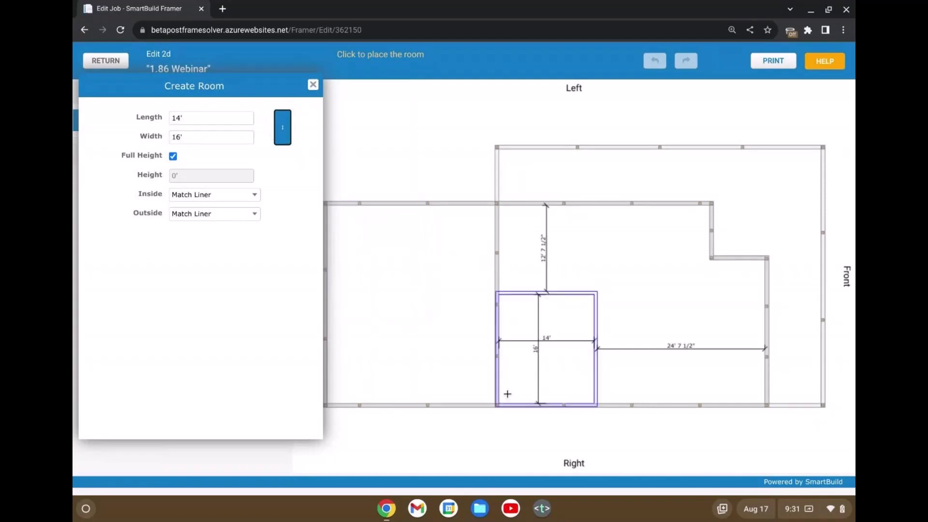
click(282, 137)
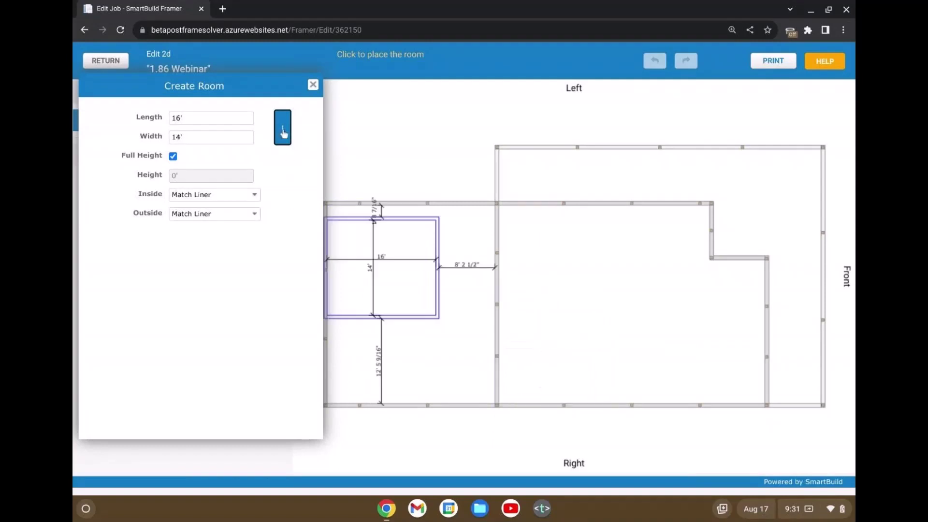
click(282, 129)
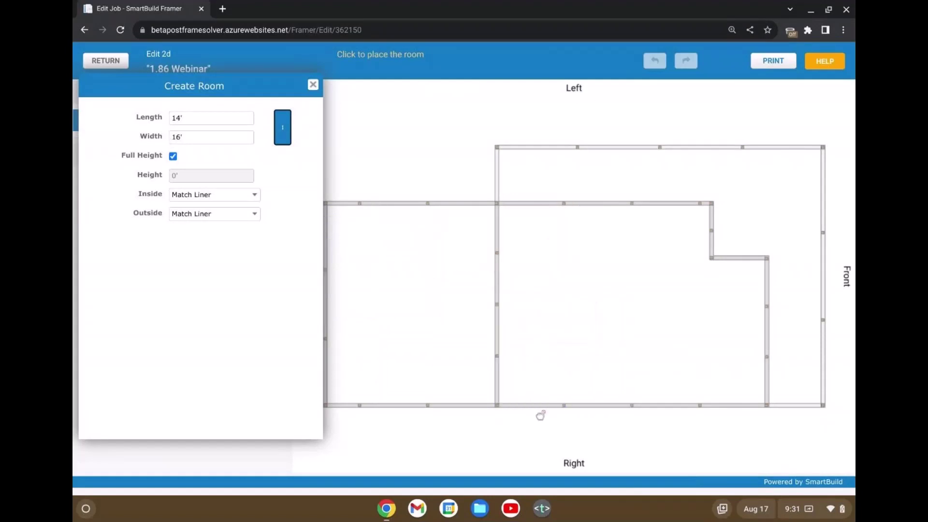
click(514, 381)
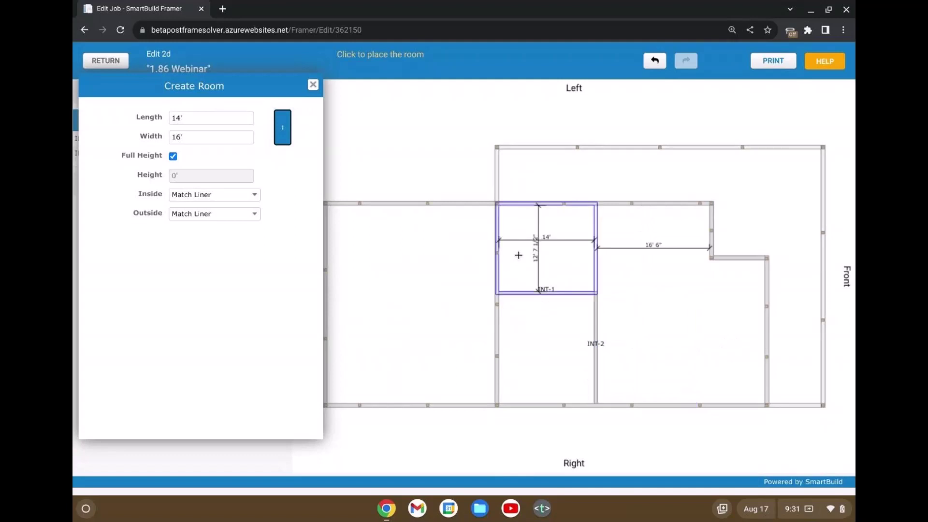
- Place a 16' by 6' room beside the first one along the right wall, and another 6' wide room filling the remaining front right corner
click(193, 116)
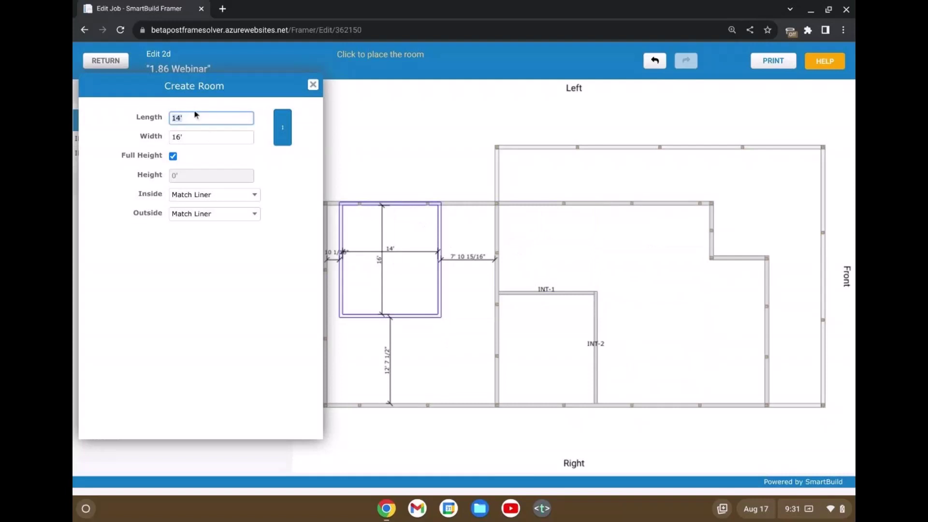
text(6)
key(Tab)
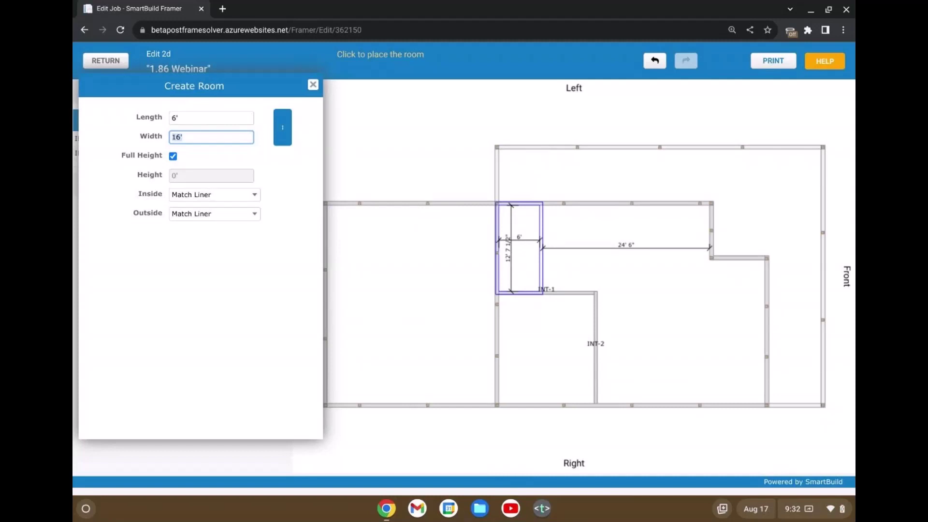
click(282, 138)
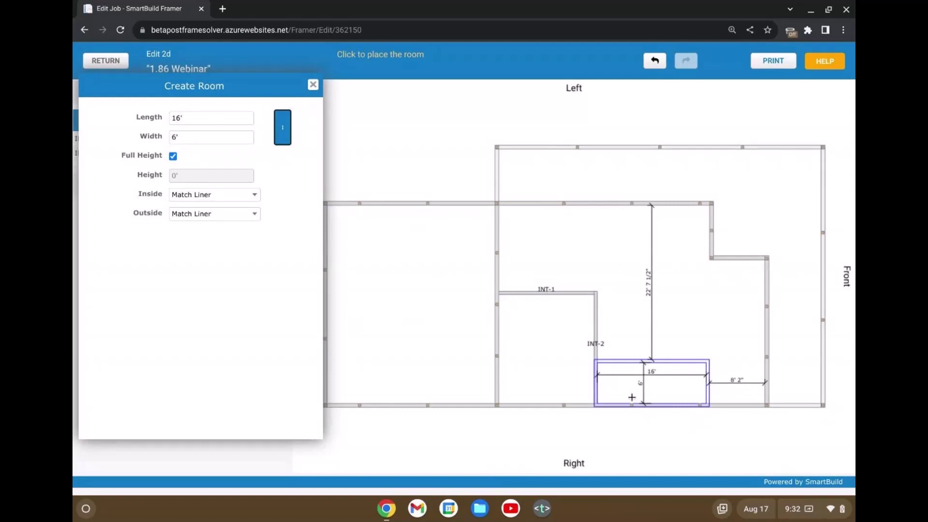
click(632, 398)
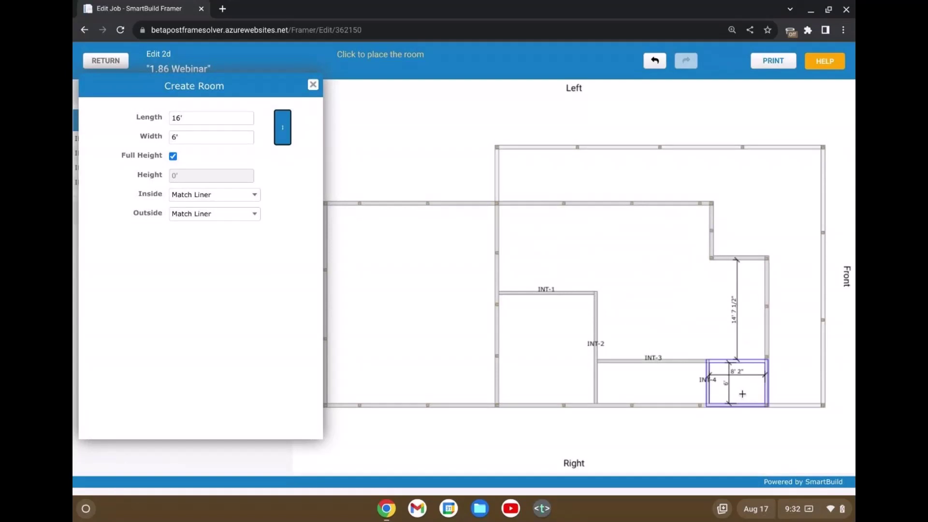
click(742, 394)
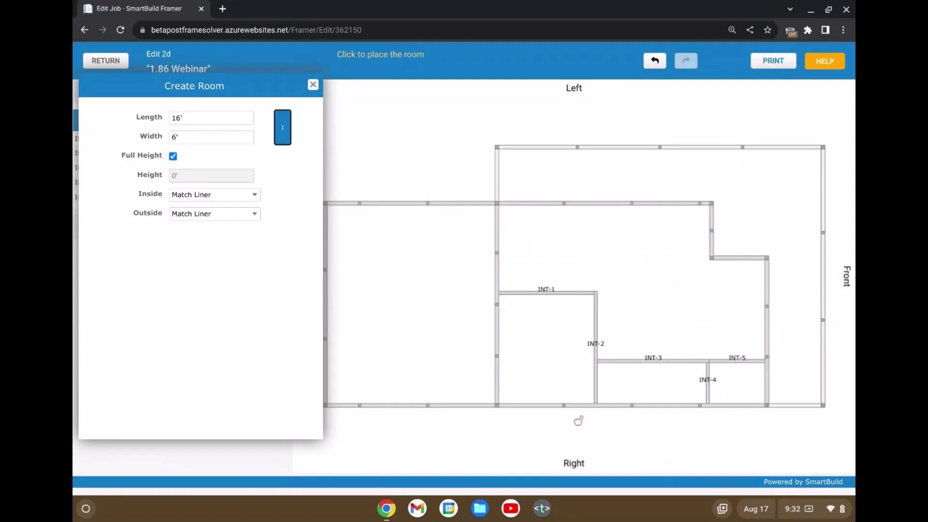
click(283, 128)
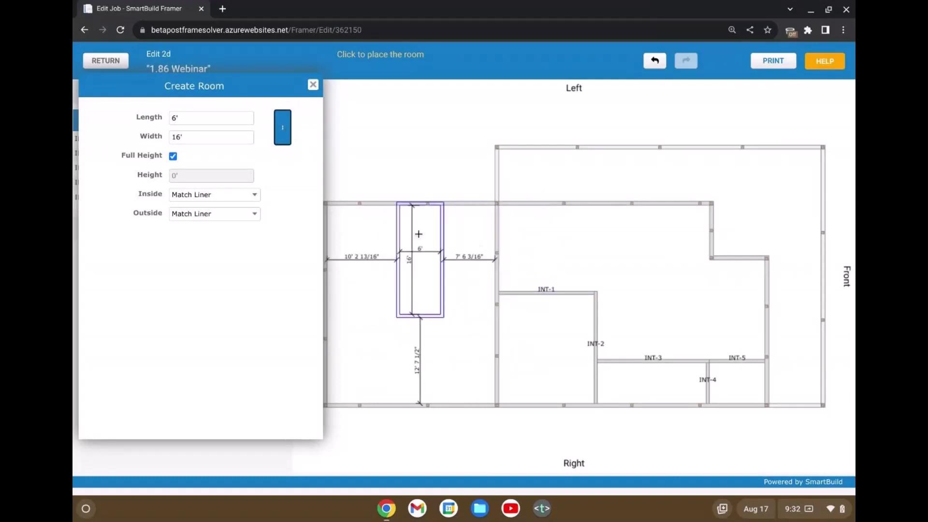
scroll(490, 296, down, 1)
scroll(490, 296, down, 1)
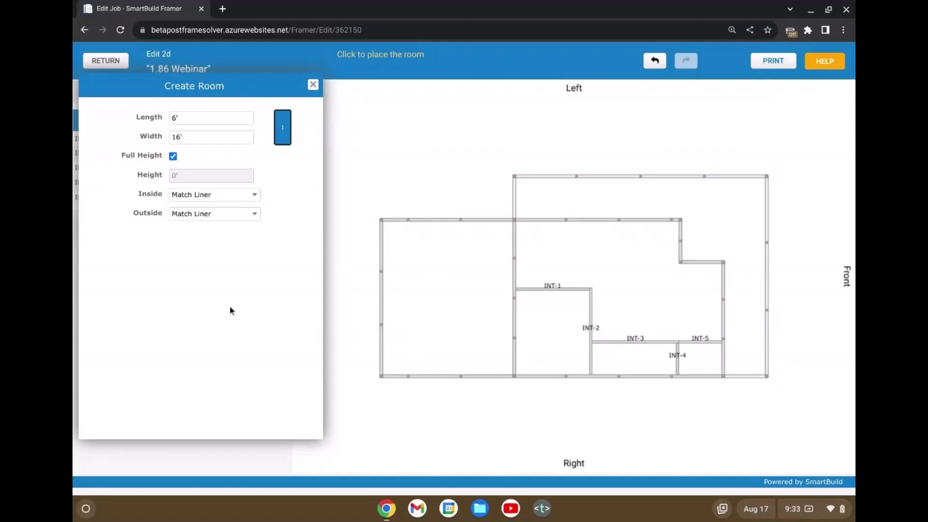
click(313, 86)
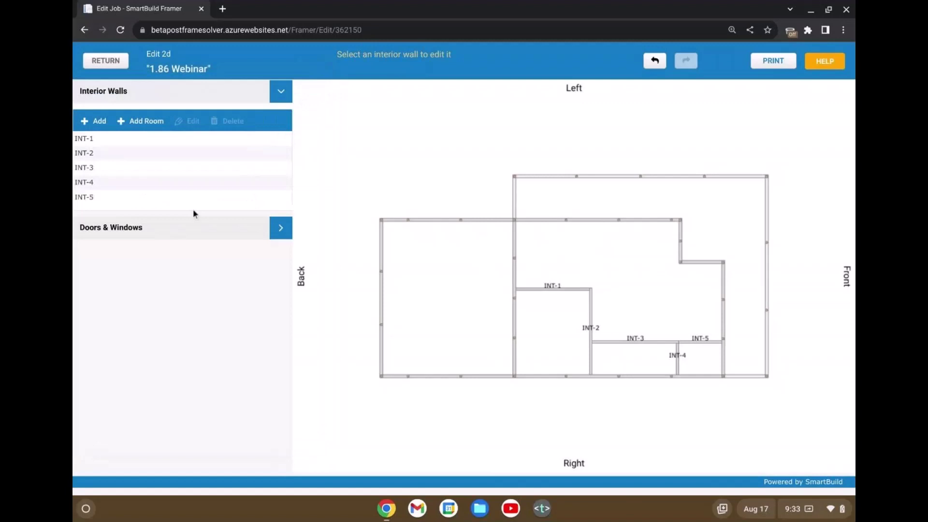
- Set the distance from interior wall INT-1 to the building's left wall to 14'
click(557, 289)
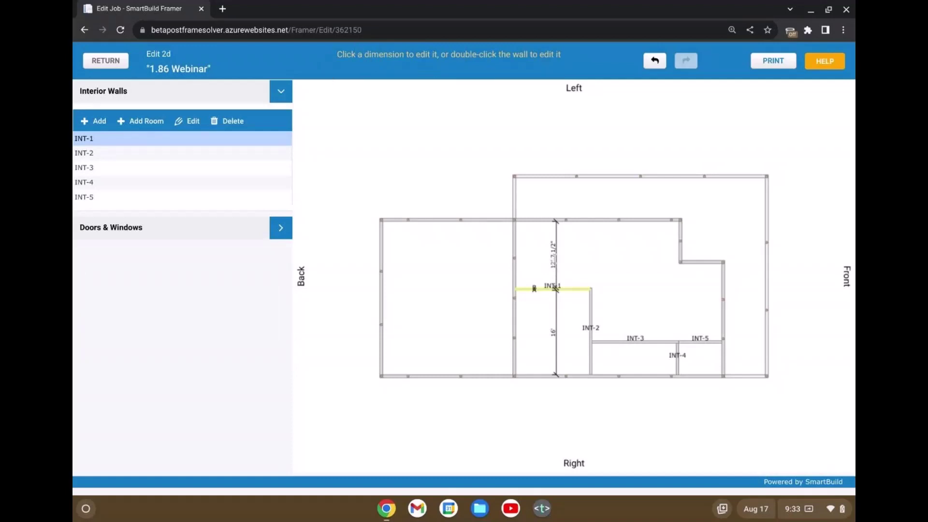
click(551, 254)
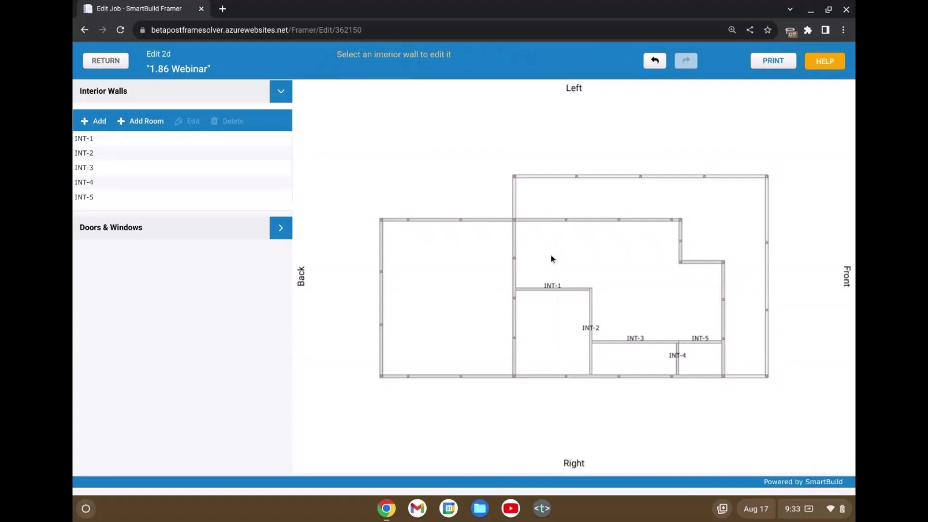
click(564, 286)
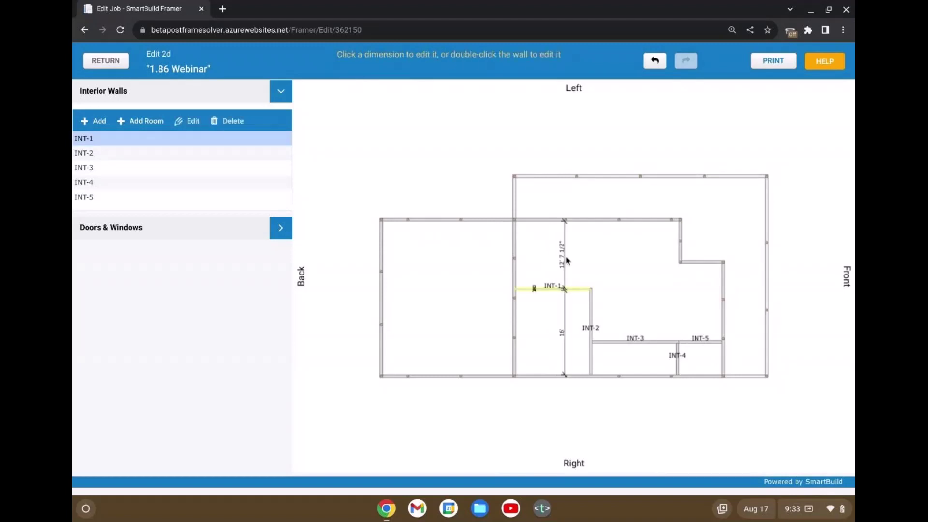
click(562, 256)
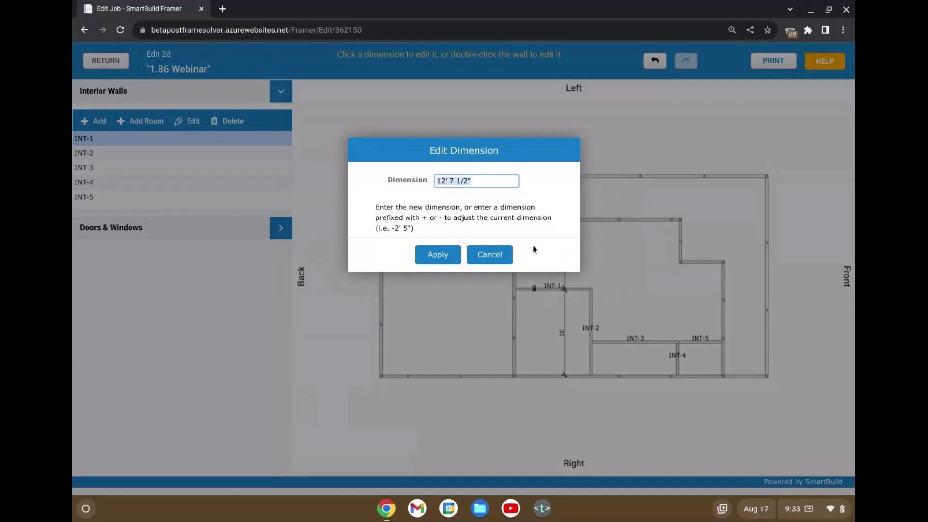
text(14')
click(430, 254)
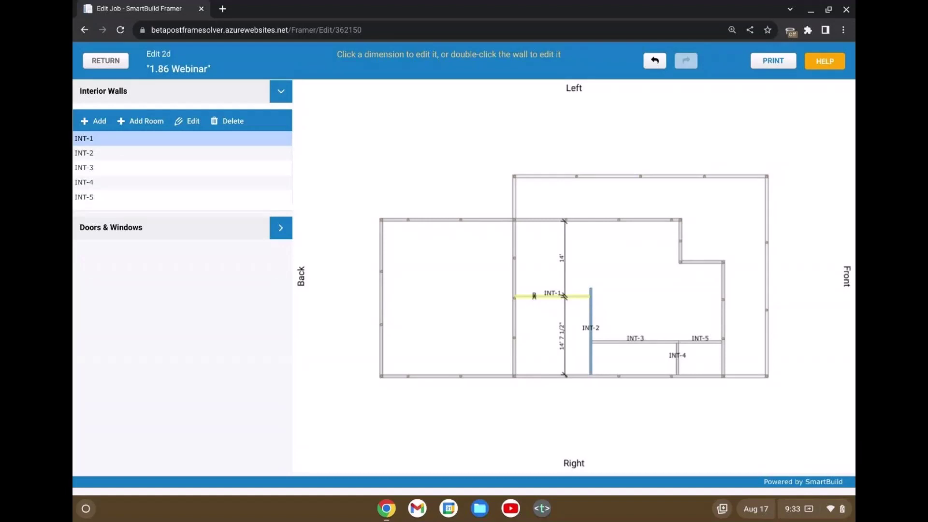
- Set the length of interior wall INT-2 to 16', moving the end that lies beyond INT-1
click(591, 311)
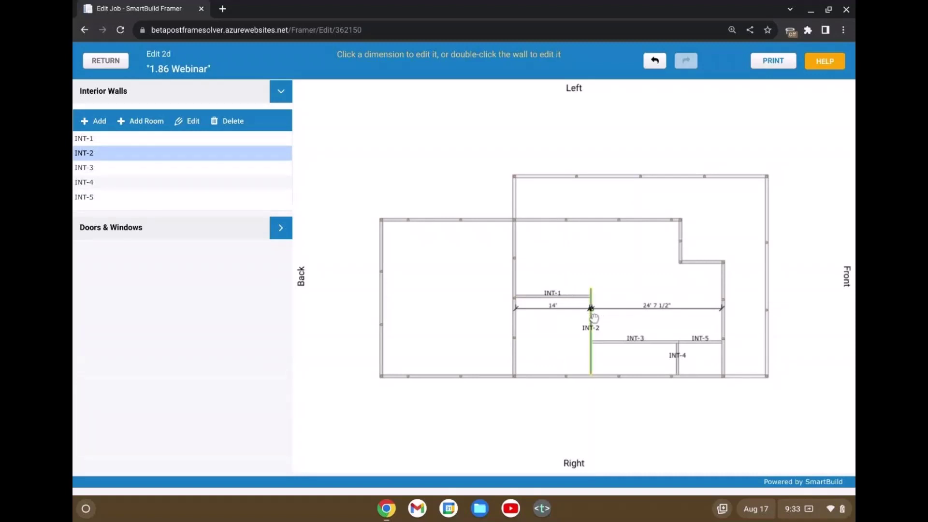
click(591, 314)
double_click(591, 313)
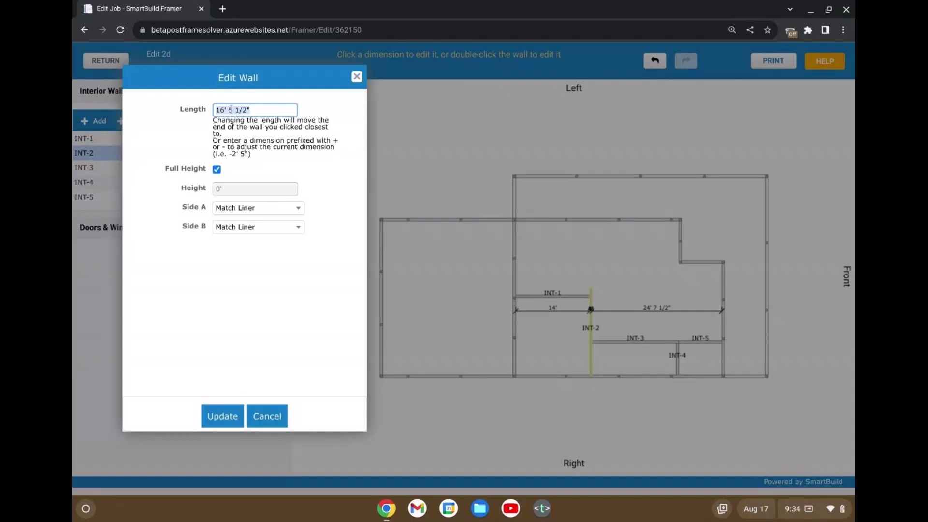
click(265, 110)
key(BackSpace)
key(BackSpace)
key(BackSpace)
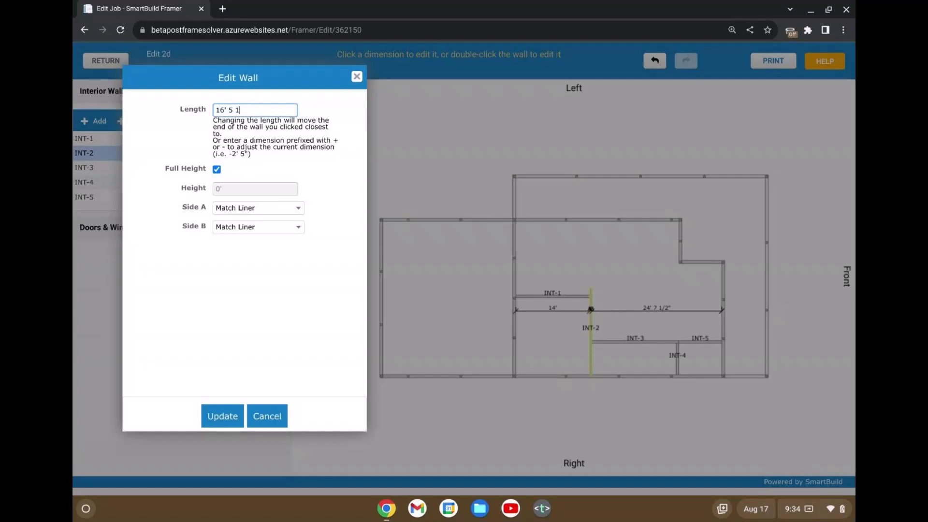
key(BackSpace)
key(BackSpace)
key(BackSpace)
key(BackSpace)
key(BackSpace)
click(212, 417)
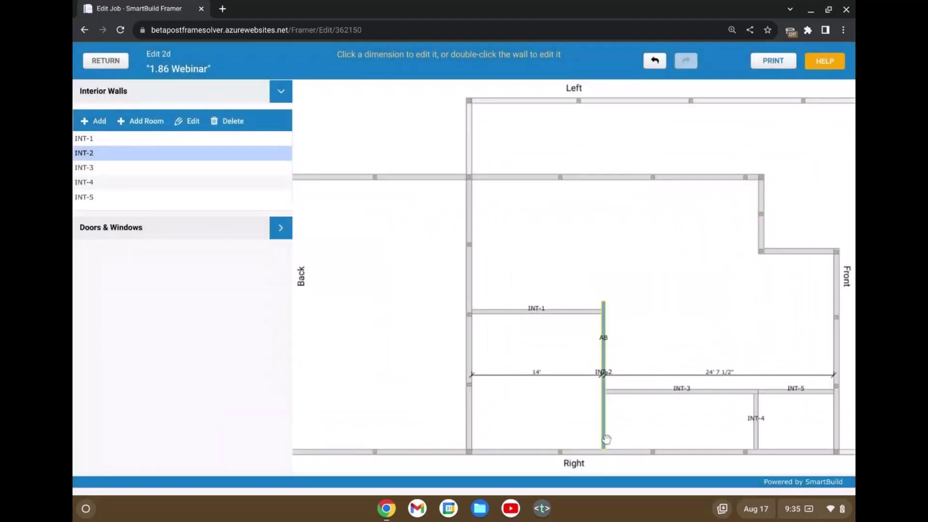
- Check the wall settings of INT-2 from its end nearest the building's right wall, leaving them as they are
click(604, 435)
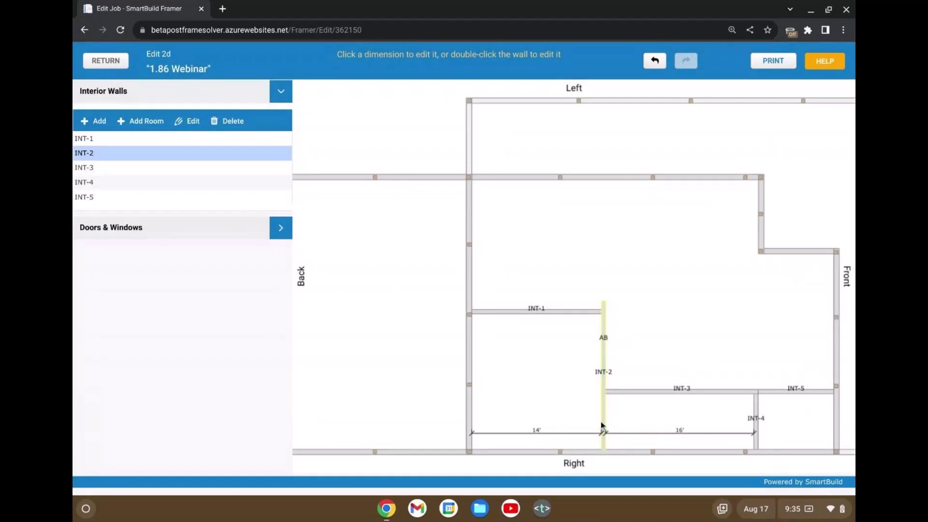
double_click(603, 421)
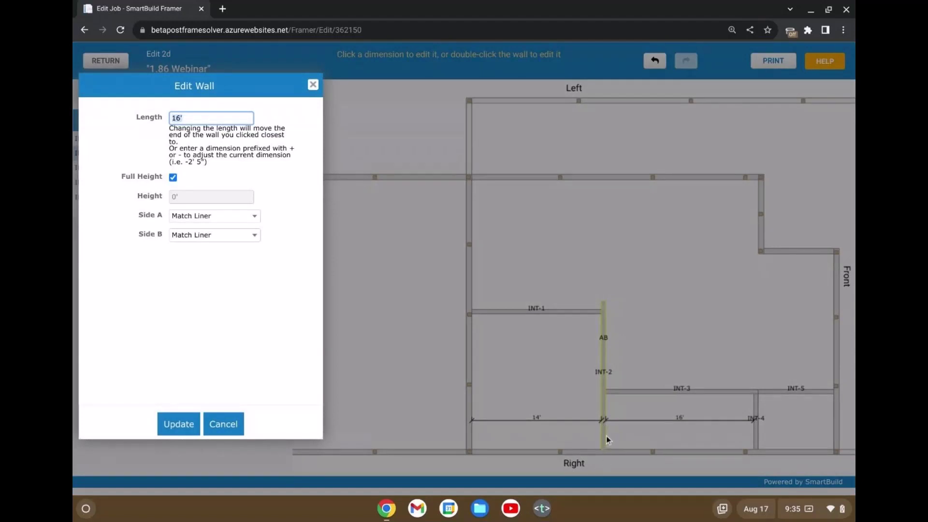
click(313, 86)
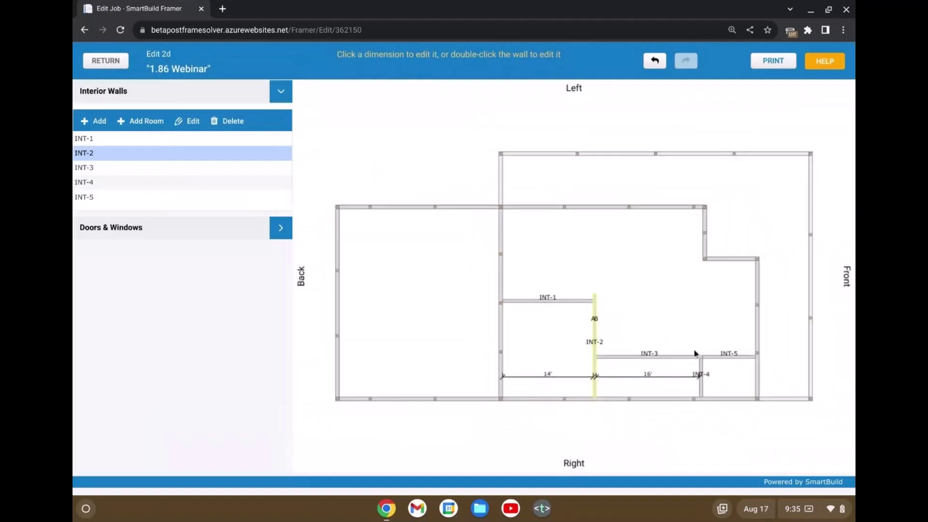
- Open the settings of INT-2 from the middle of the wall and read the note about changing its length
click(692, 356)
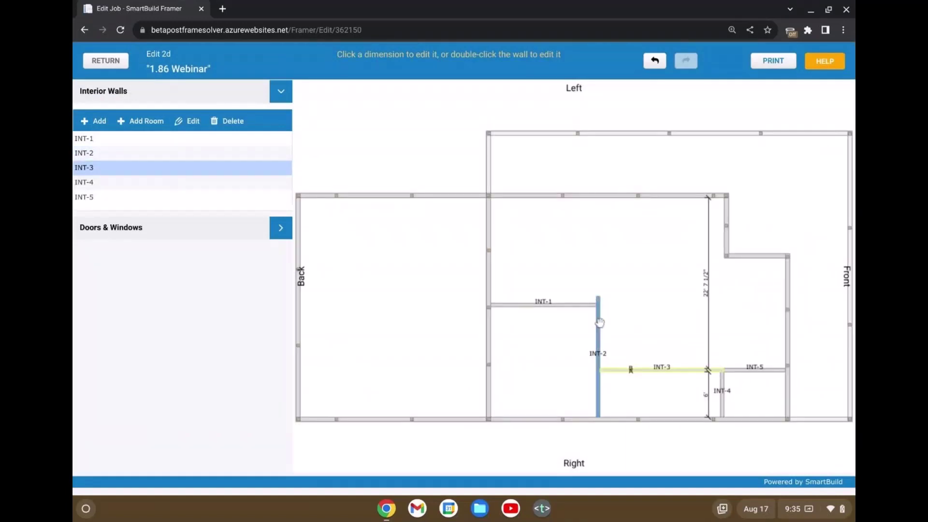
click(596, 356)
click(597, 354)
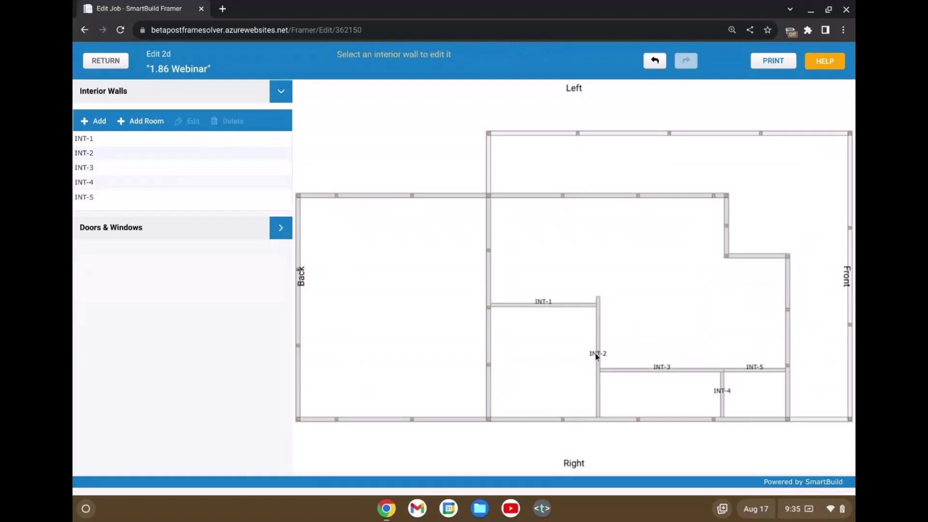
click(598, 355)
double_click(598, 354)
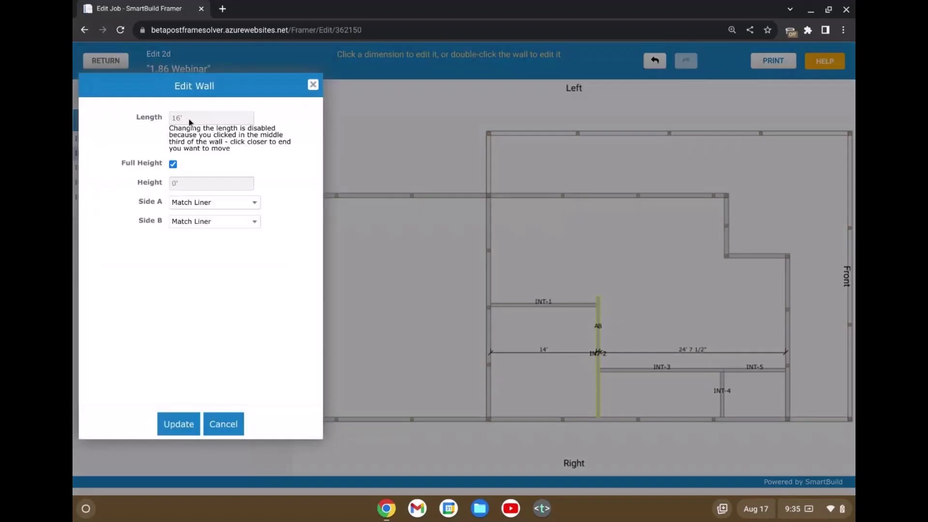
drag(230, 149, 165, 130)
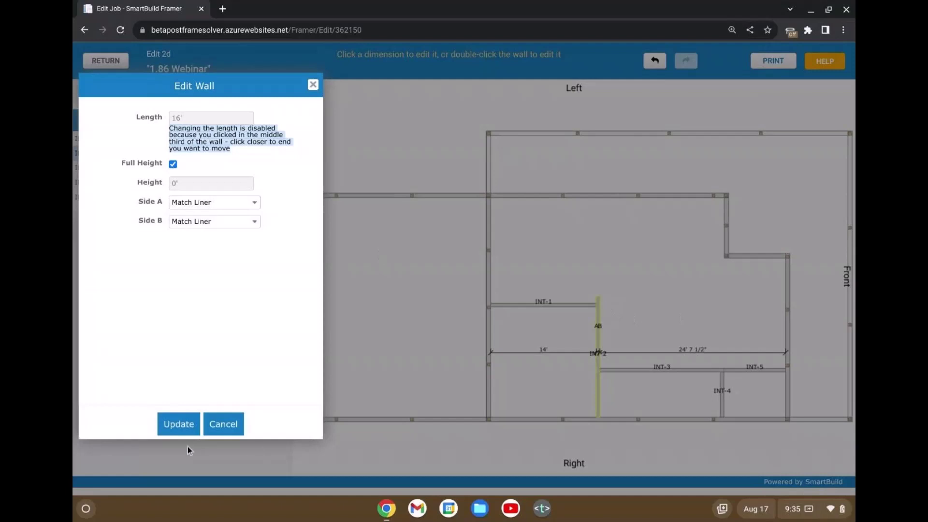
click(225, 425)
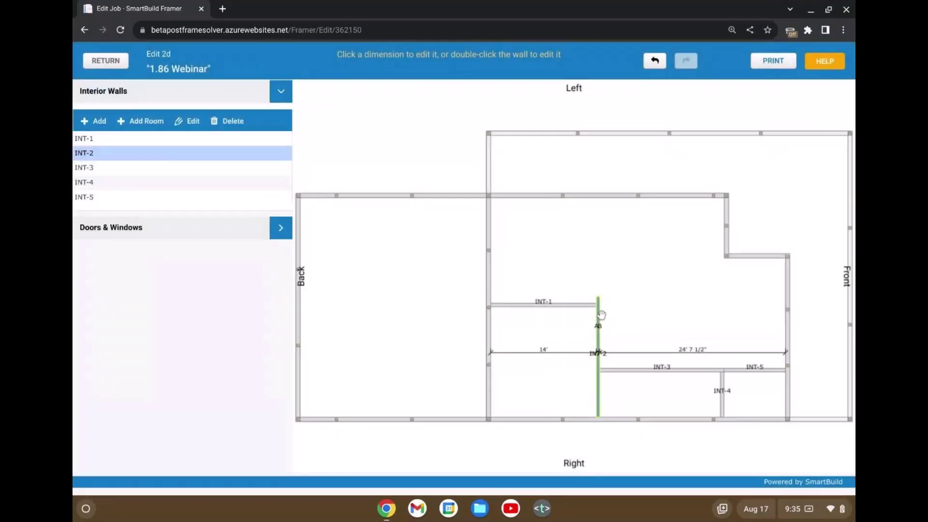
- Lengthen interior wall INT-2 by 3' at its end beyond INT-1, using a relative length entry
double_click(599, 311)
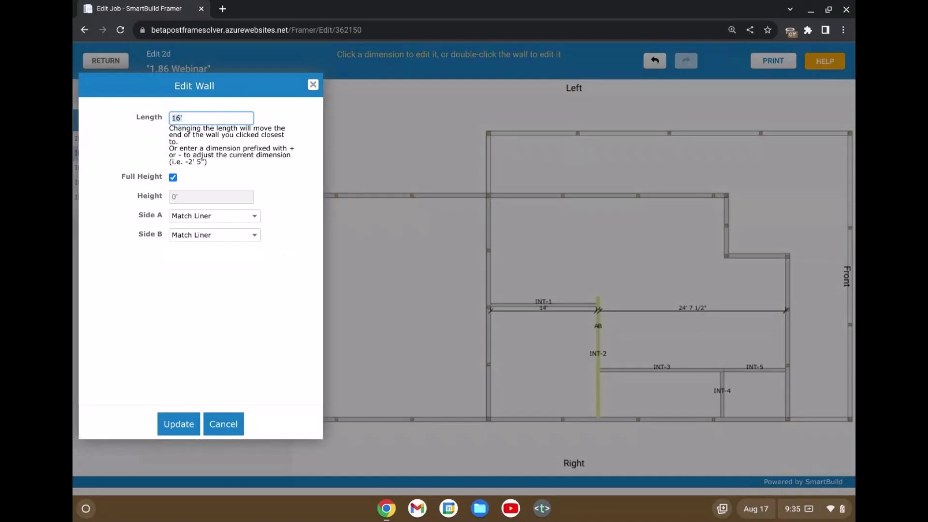
key(BackSpace)
key(BackSpace)
text(5)
key(BackSpace)
key(BackSpace)
text(+3)
key(Tab)
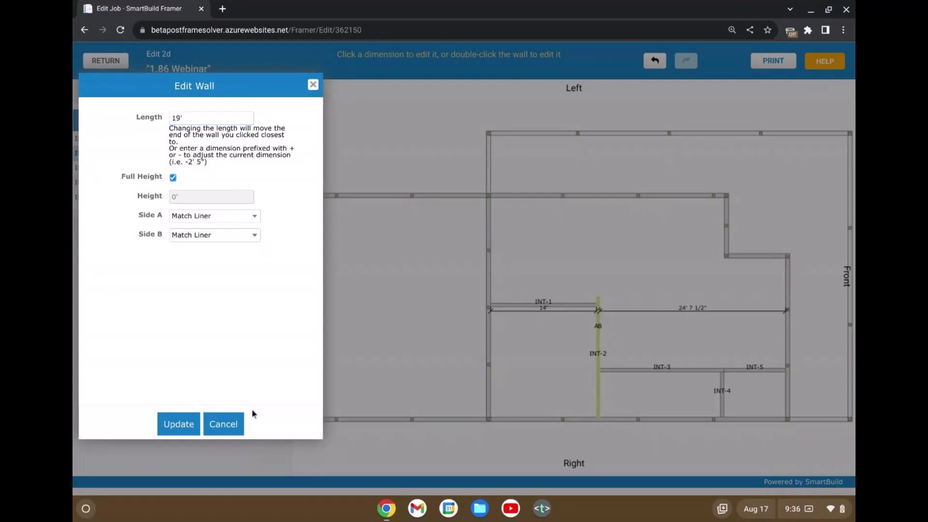
click(184, 423)
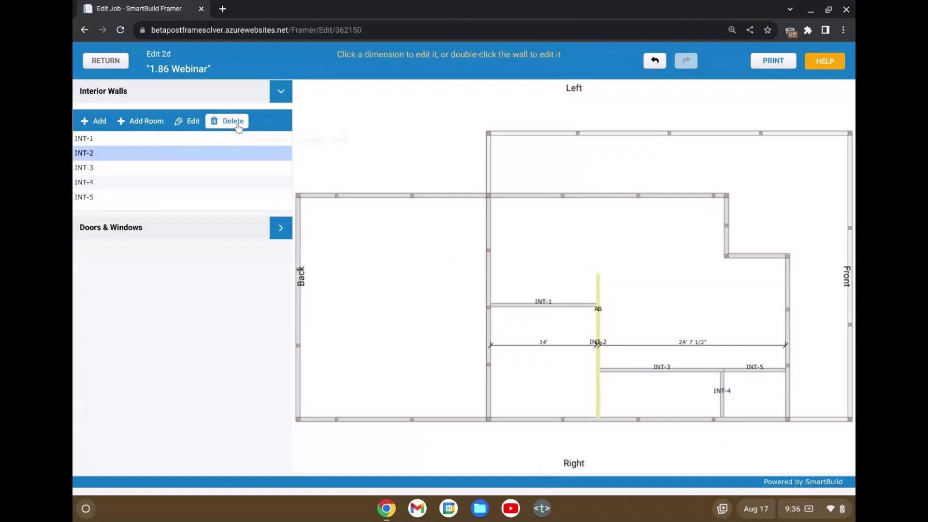
- Select INT-3 and INT-4 in the wall list, and review the wall settings of INT-5 without changing them
click(184, 171)
click(187, 181)
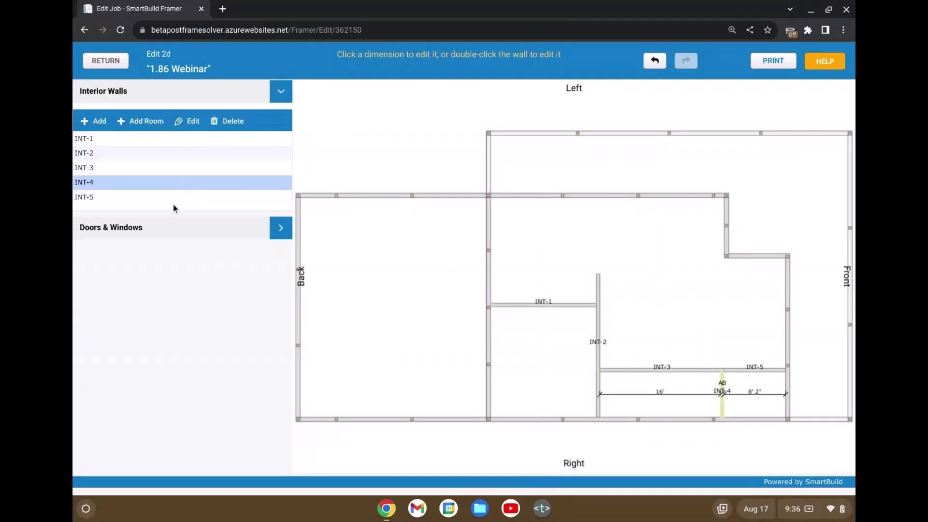
double_click(174, 198)
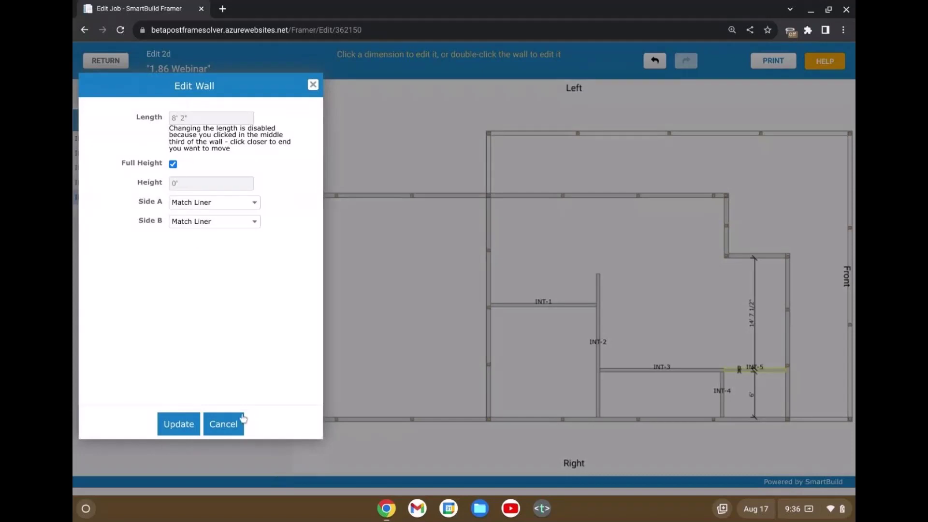
drag(224, 83, 268, 87)
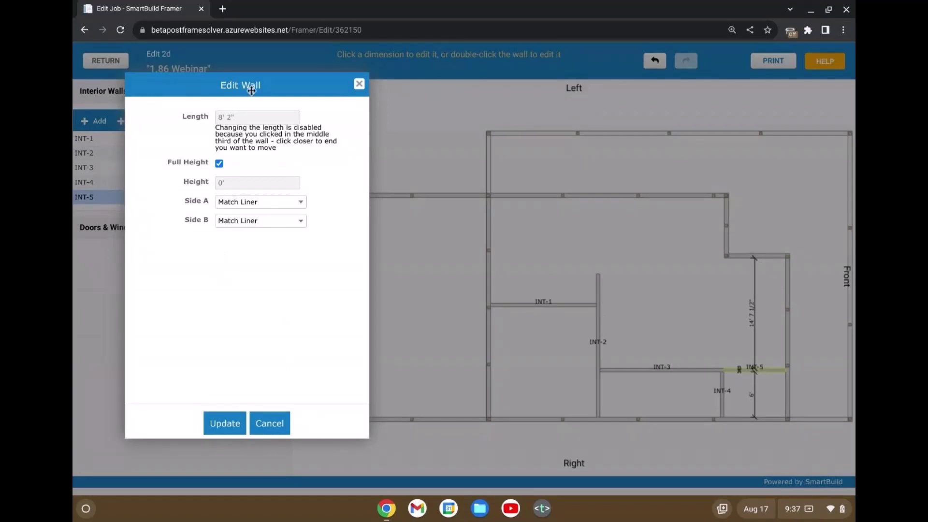
drag(235, 93, 271, 90)
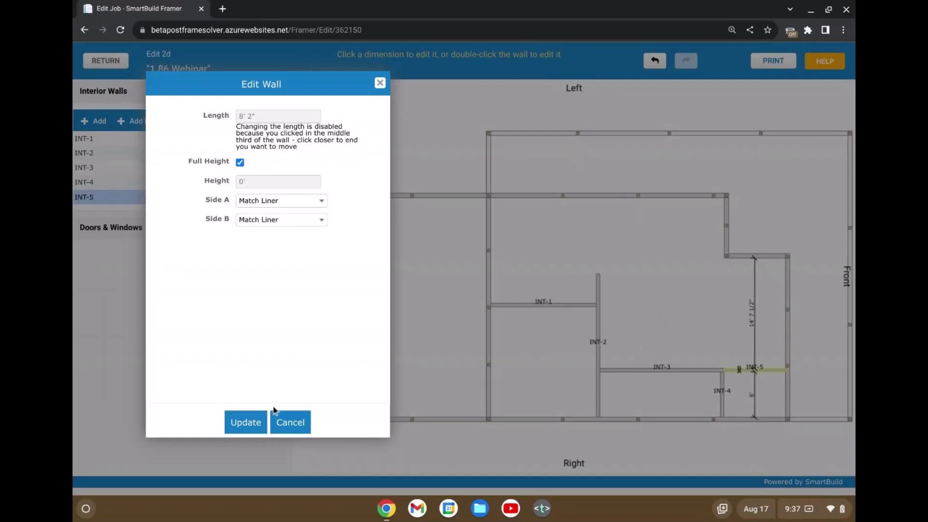
click(290, 422)
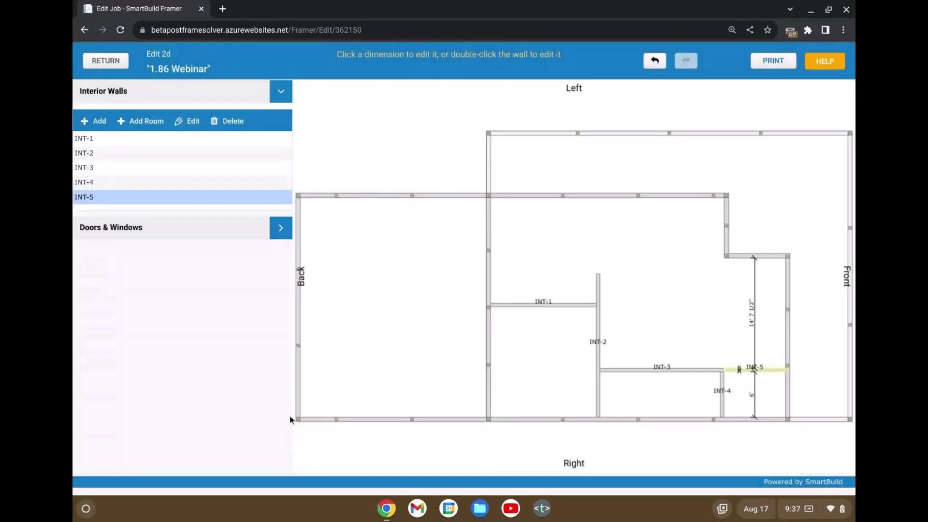
- Add a 3'w x 6' 8"h walk door to the short wall of the front left notch and center it there
scroll(574, 328, down, 2)
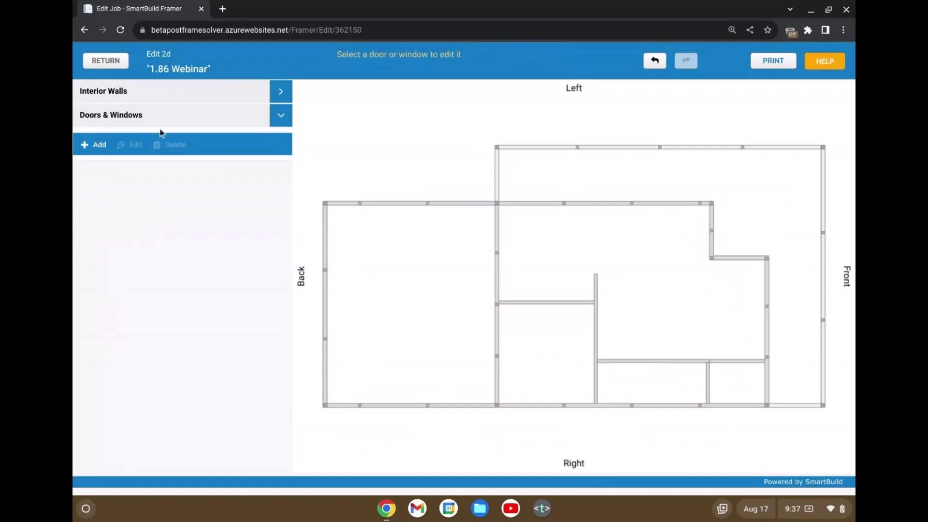
click(93, 145)
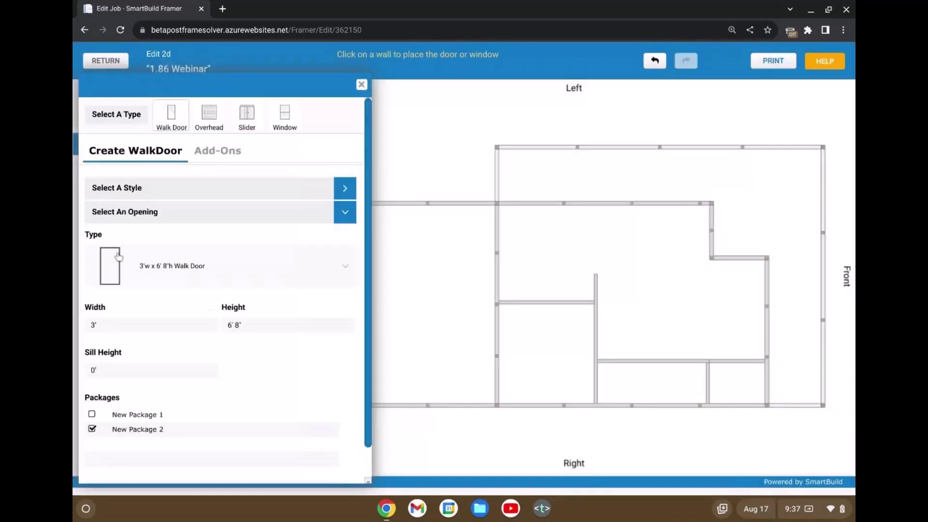
click(738, 258)
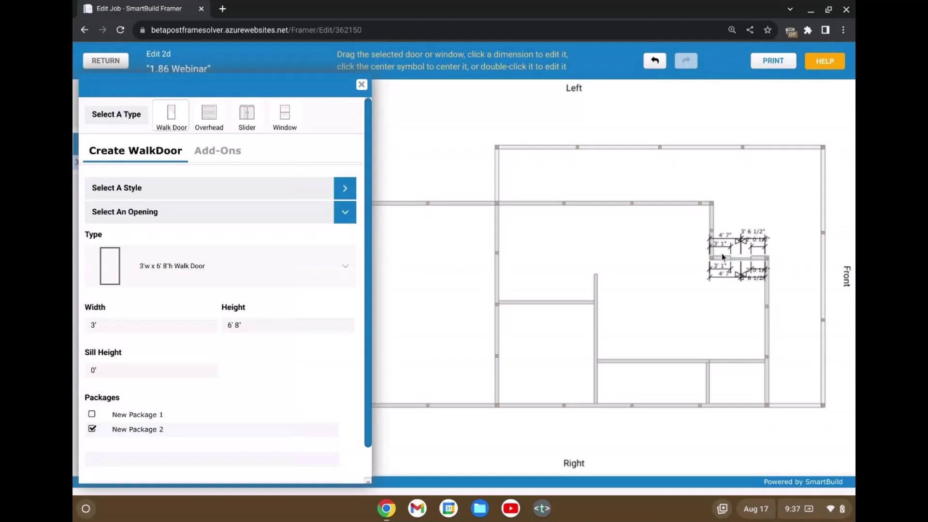
key(Delete)
click(745, 257)
click(740, 274)
click(739, 273)
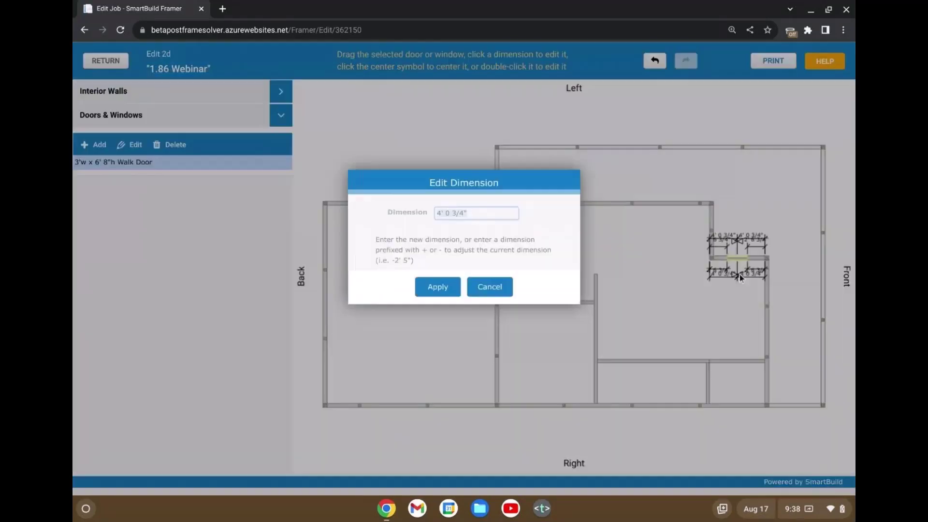
click(509, 295)
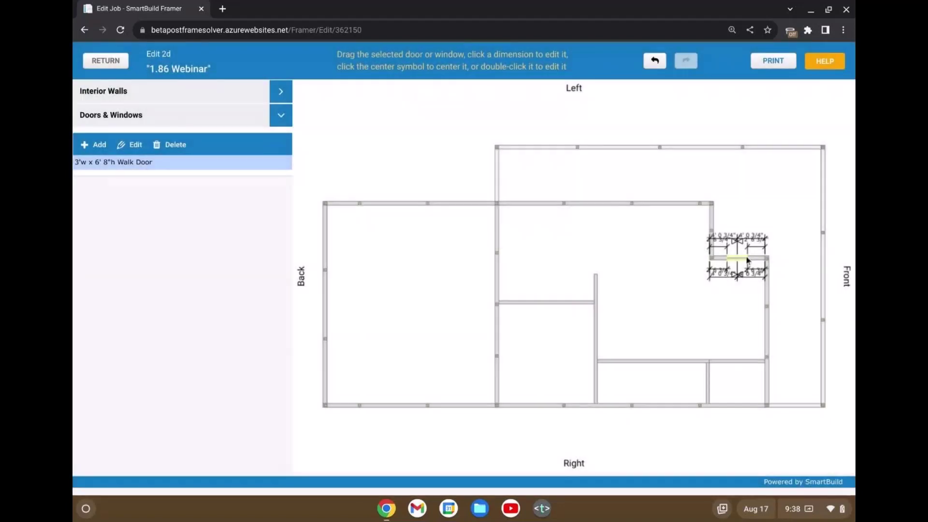
click(738, 363)
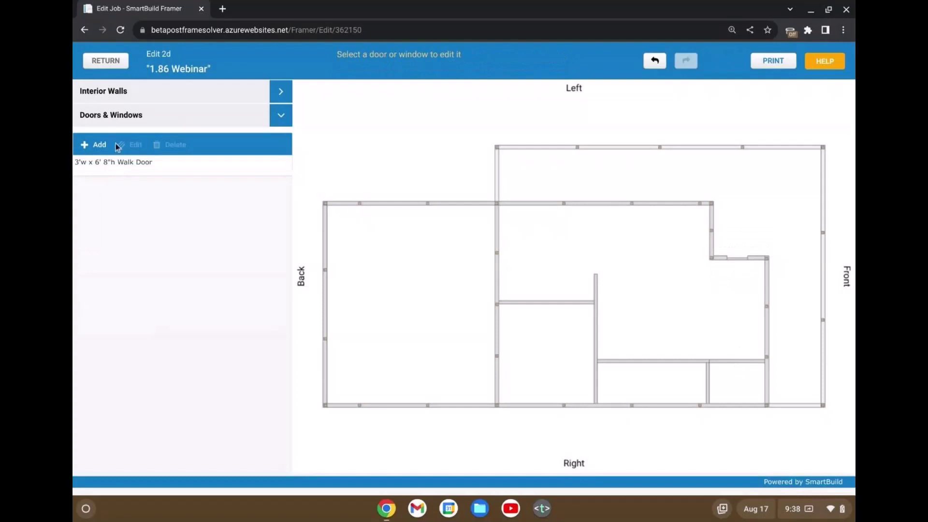
- Add 4082 Green Door walk doors, one in interior wall INT-5 and two along INT-2
click(94, 145)
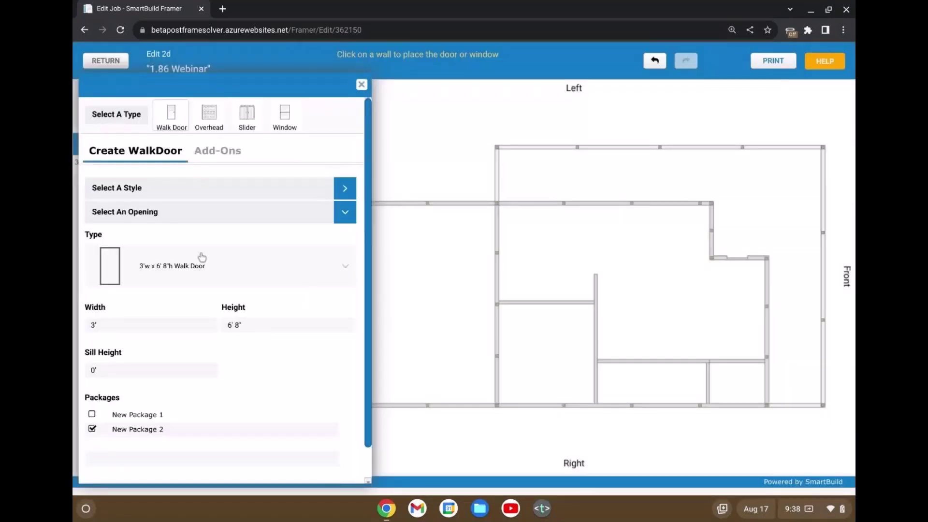
scroll(764, 276, up, 2)
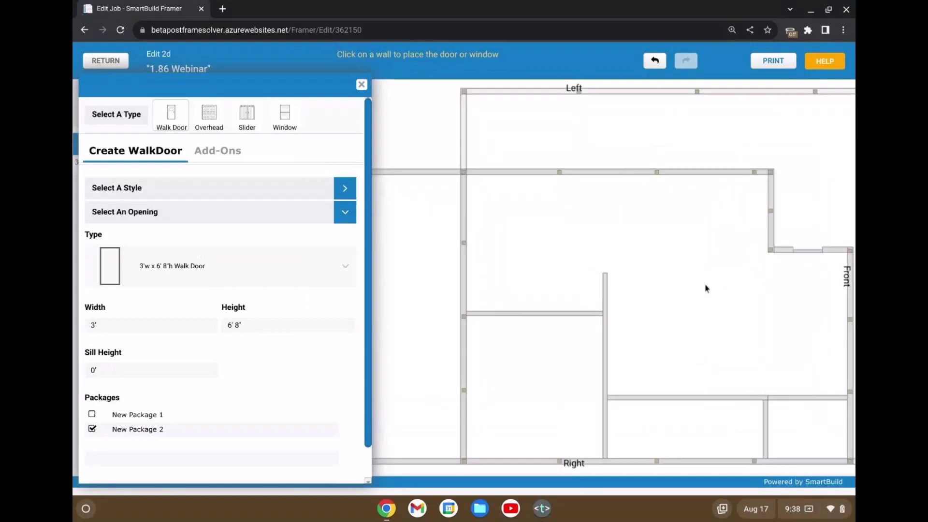
drag(705, 288, 614, 285)
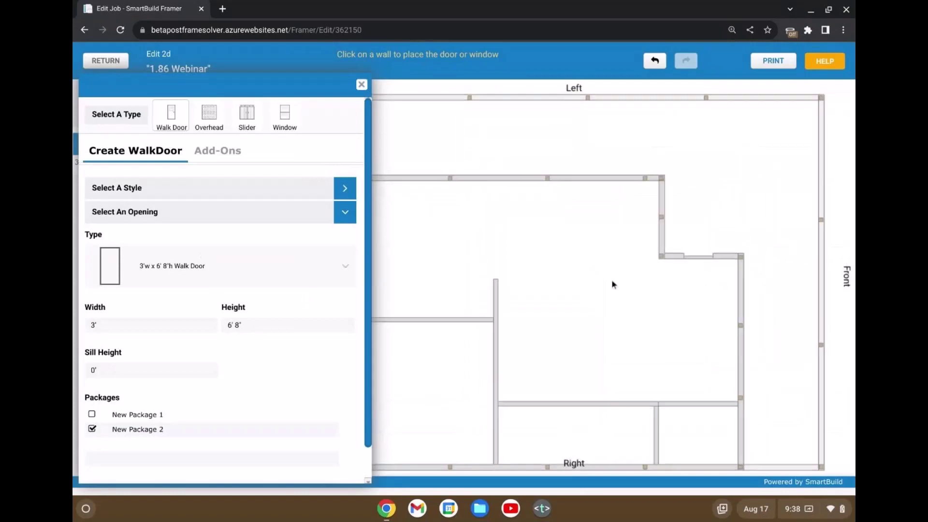
click(706, 259)
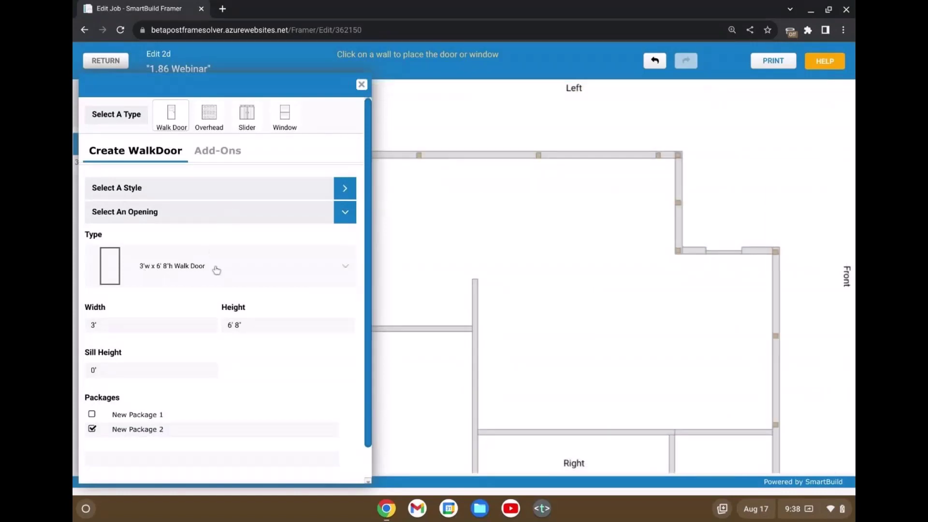
click(216, 269)
scroll(209, 390, down, 1)
click(208, 334)
click(722, 433)
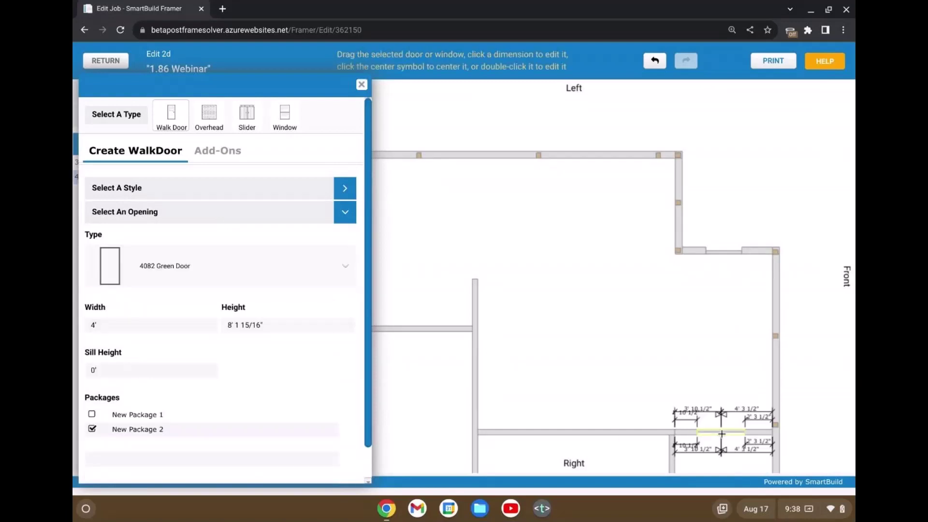
click(477, 364)
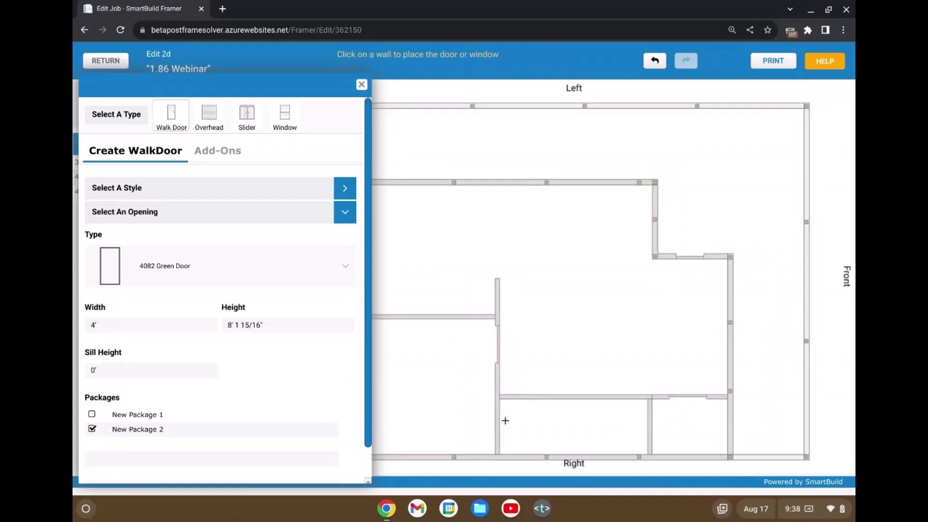
click(498, 426)
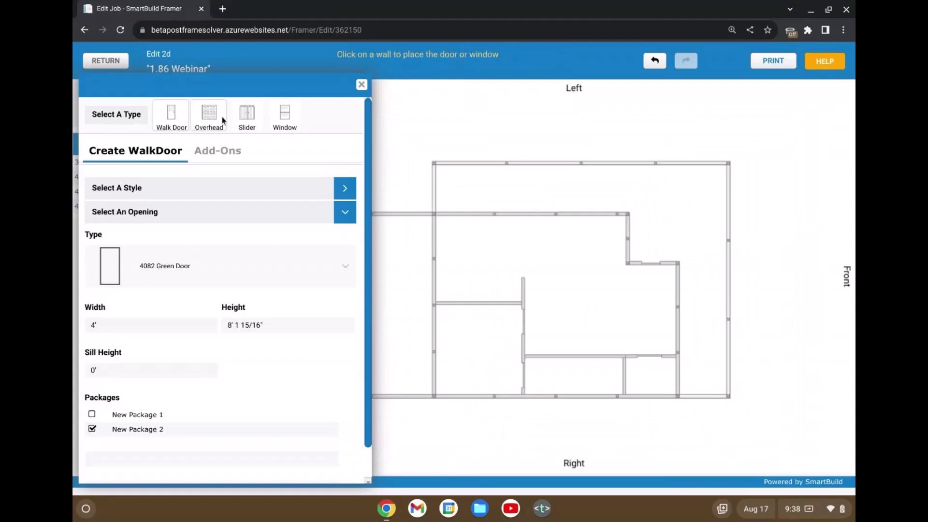
- Add two 10x10 Garage_Big Panels_CC overhead doors along the left wall of the rear section, finding the type by searching for "garage"
click(208, 123)
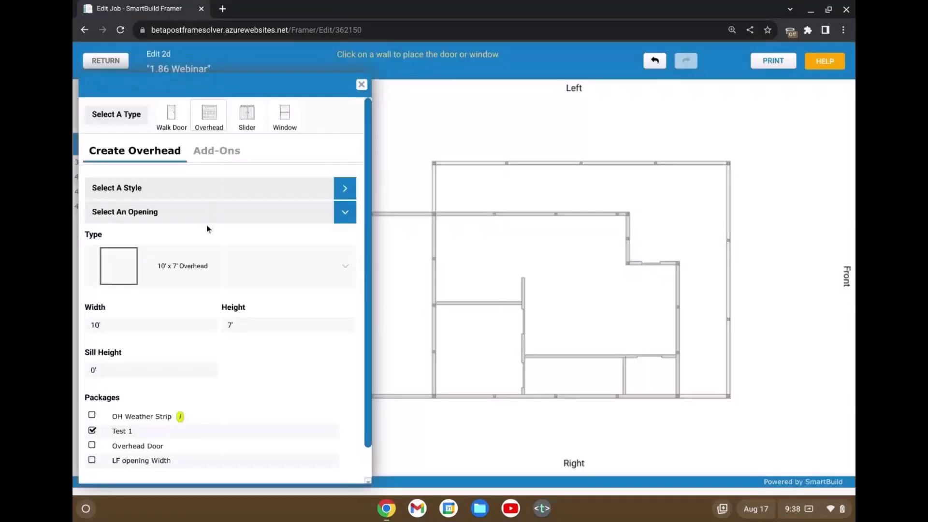
click(239, 192)
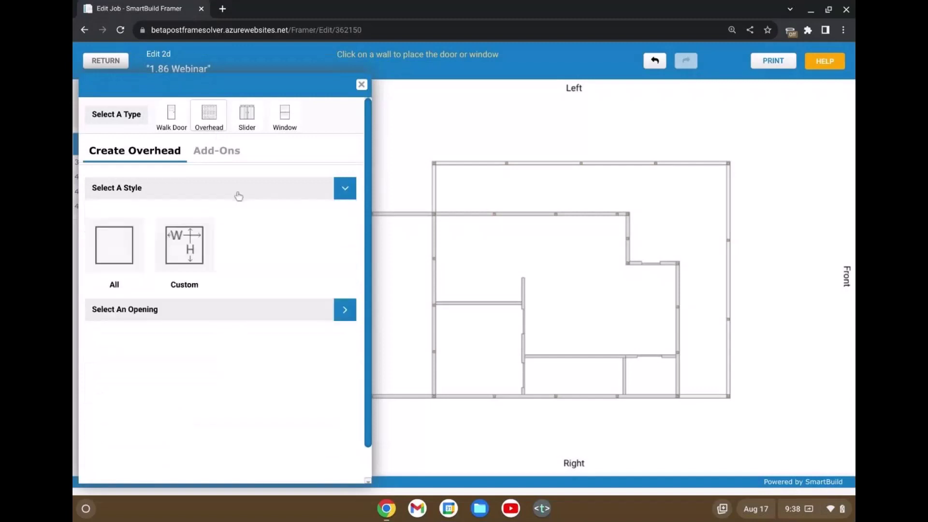
click(121, 250)
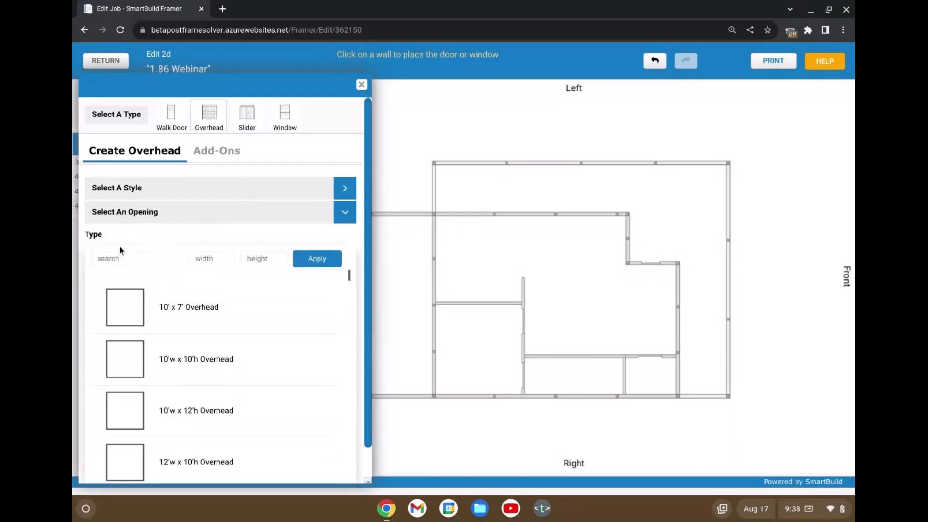
click(121, 253)
text(garage)
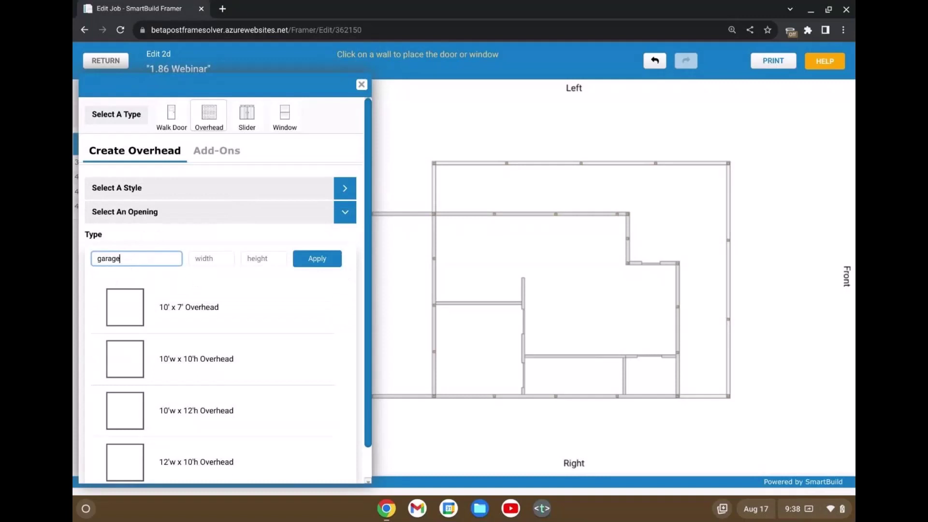
click(310, 261)
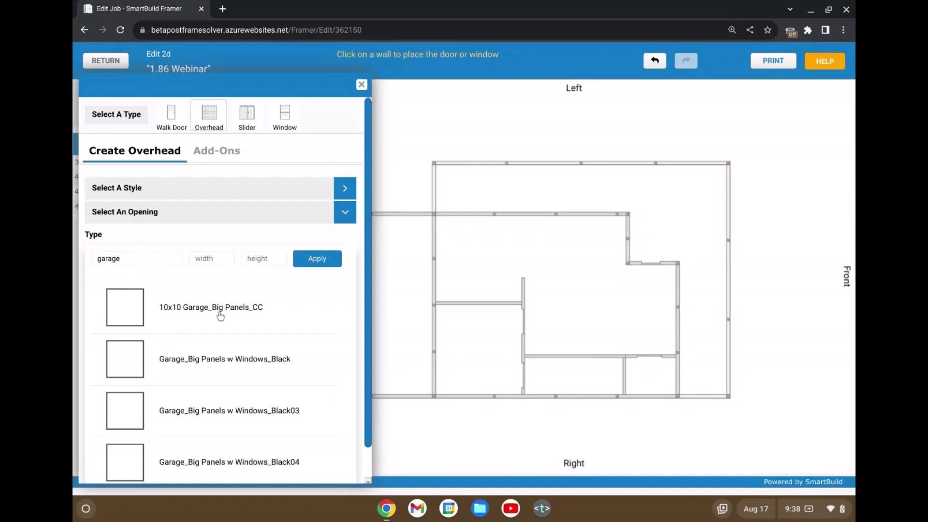
click(221, 312)
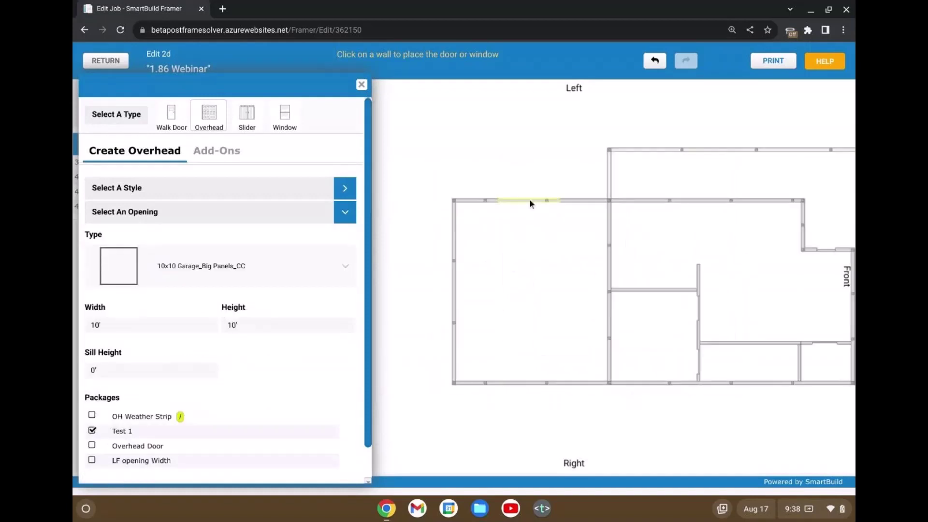
click(498, 199)
click(571, 201)
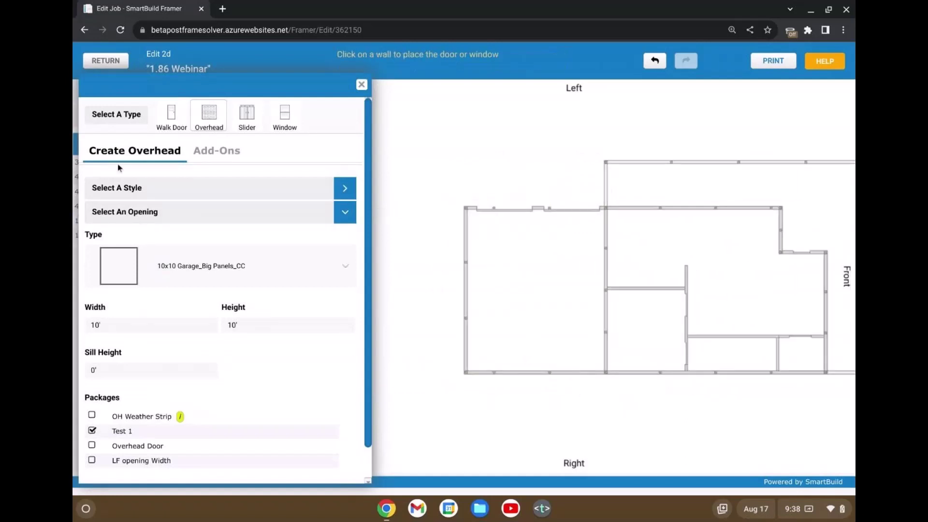
key(Escape)
- Add four 2' 6"w x 2'h slider windows along the building's right wall, two in the front section and two in the rear section
click(266, 123)
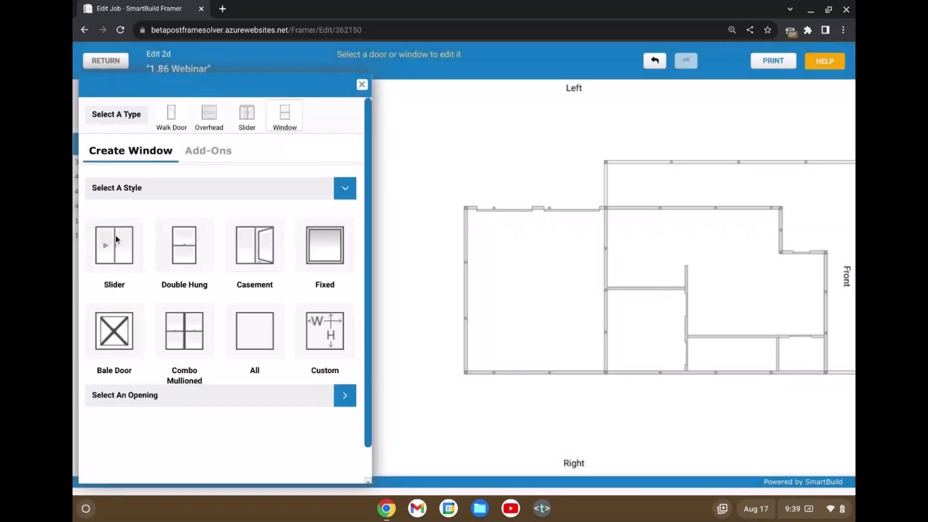
click(117, 240)
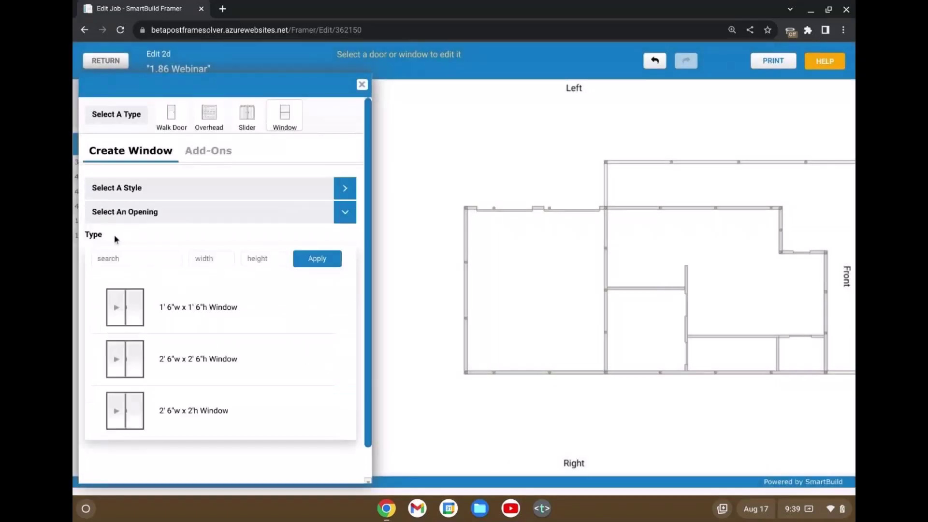
click(193, 410)
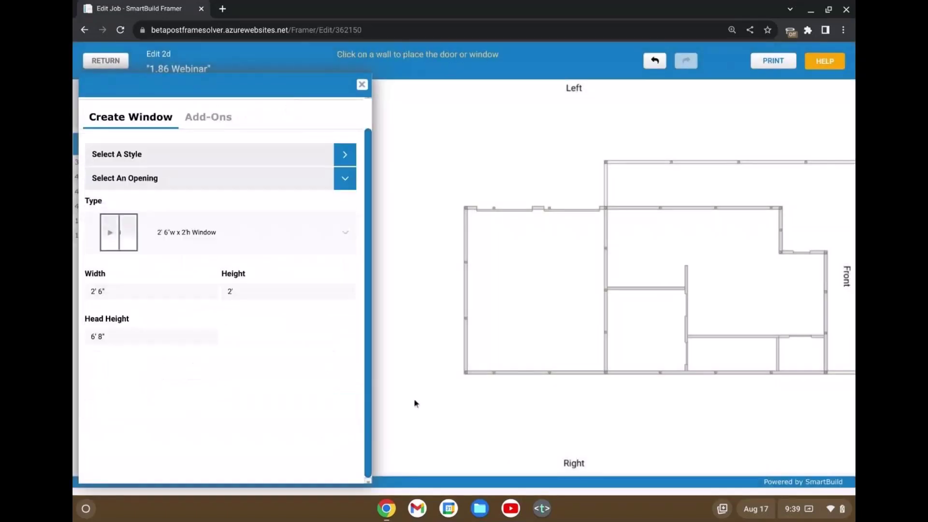
click(635, 372)
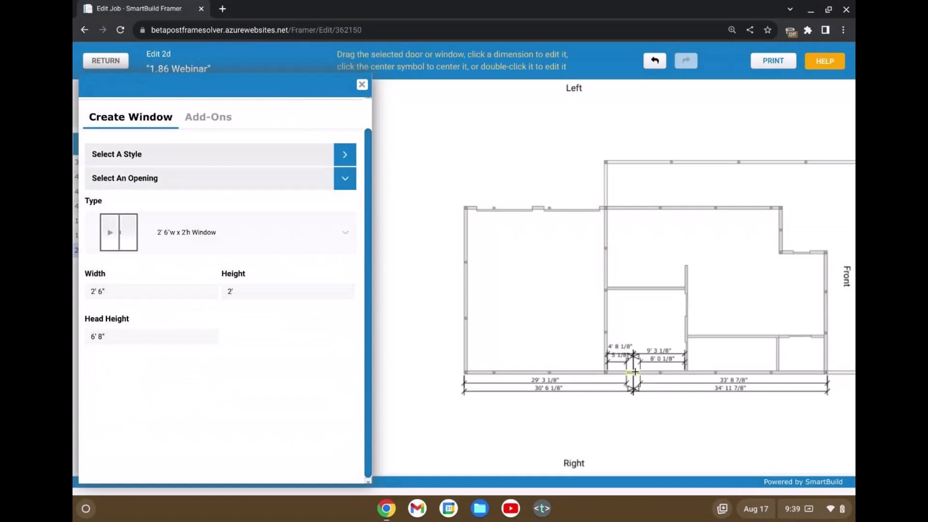
click(741, 372)
click(688, 379)
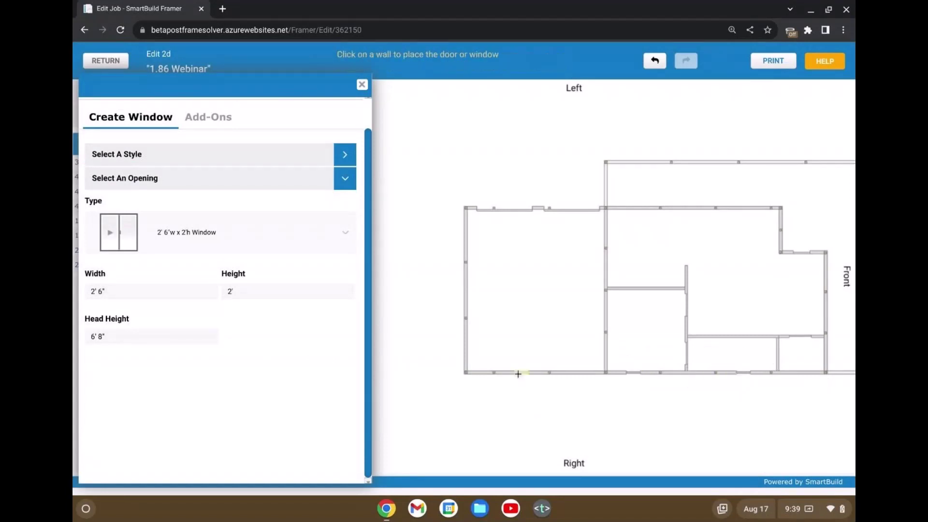
scroll(493, 266, down, 3)
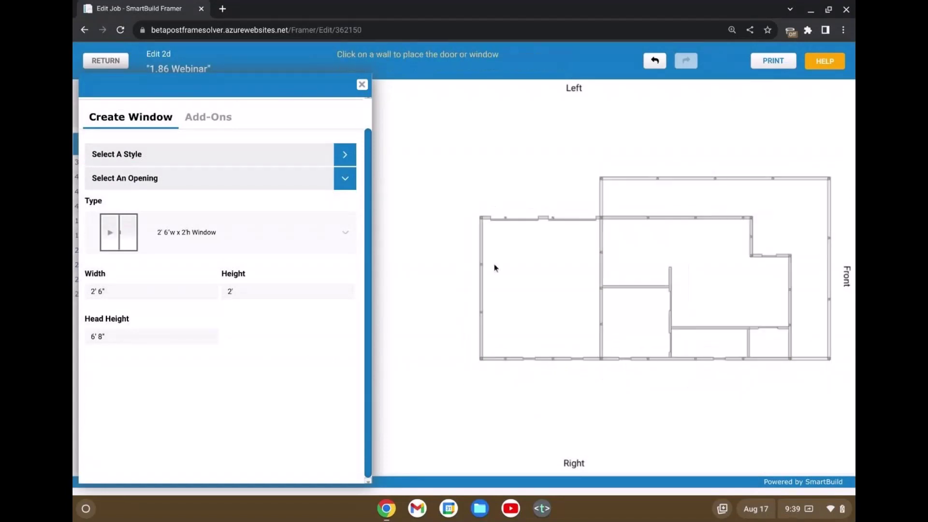
click(361, 85)
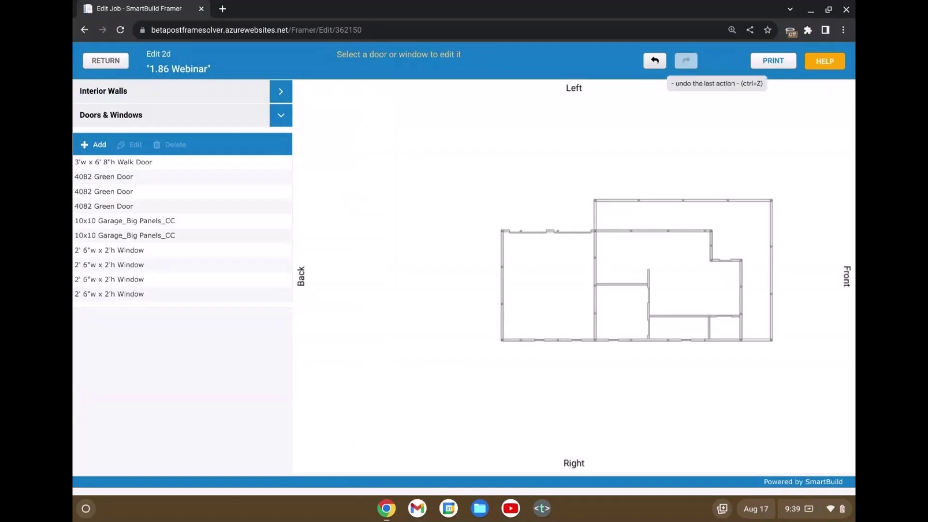
- Undo the last window placement and redo it
click(657, 62)
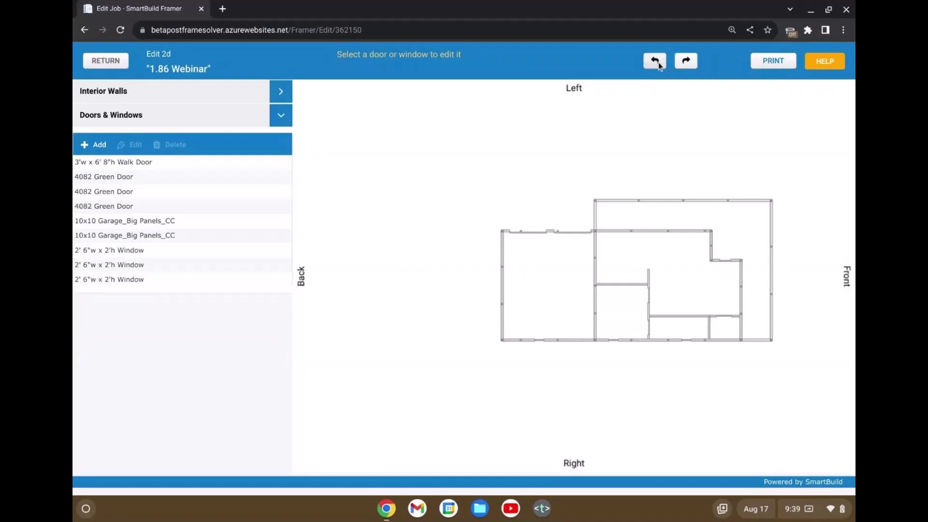
click(687, 62)
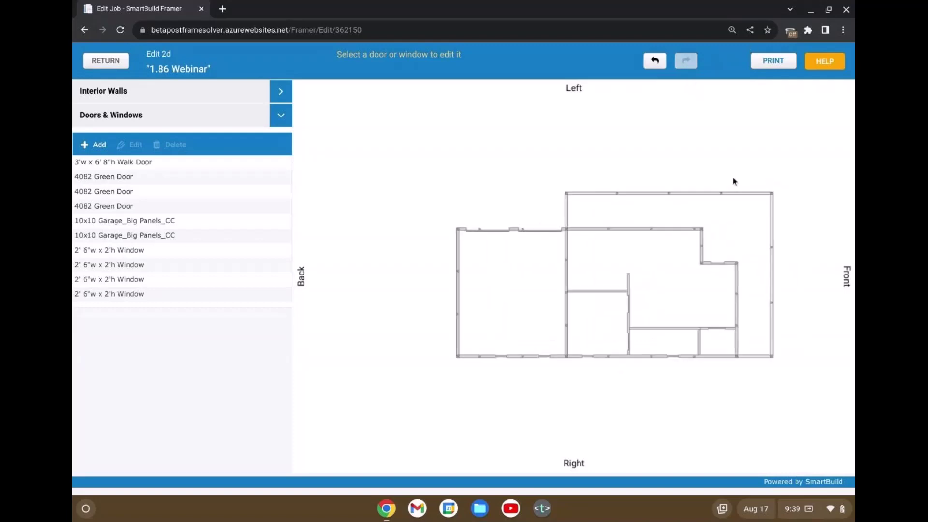
- Print the 2D doors plan to a PDF, open the downloaded file for review and close it
click(780, 62)
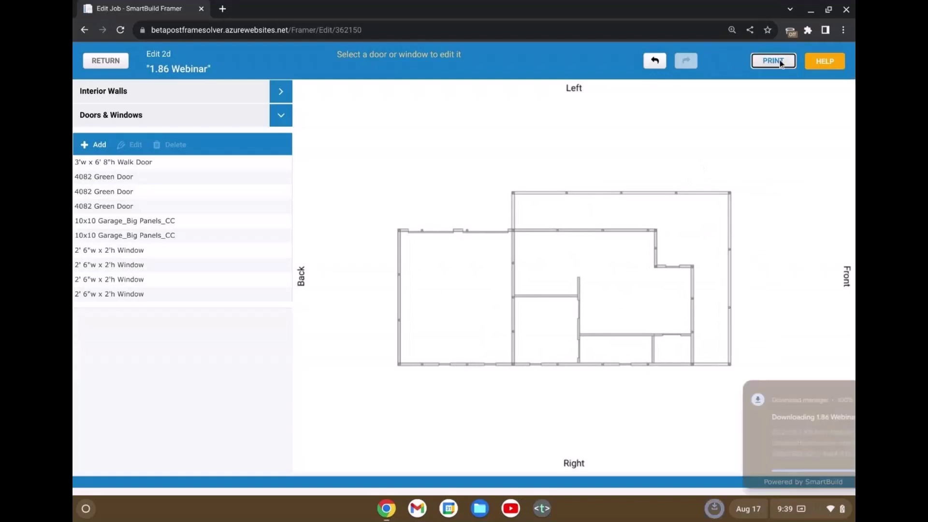
click(731, 447)
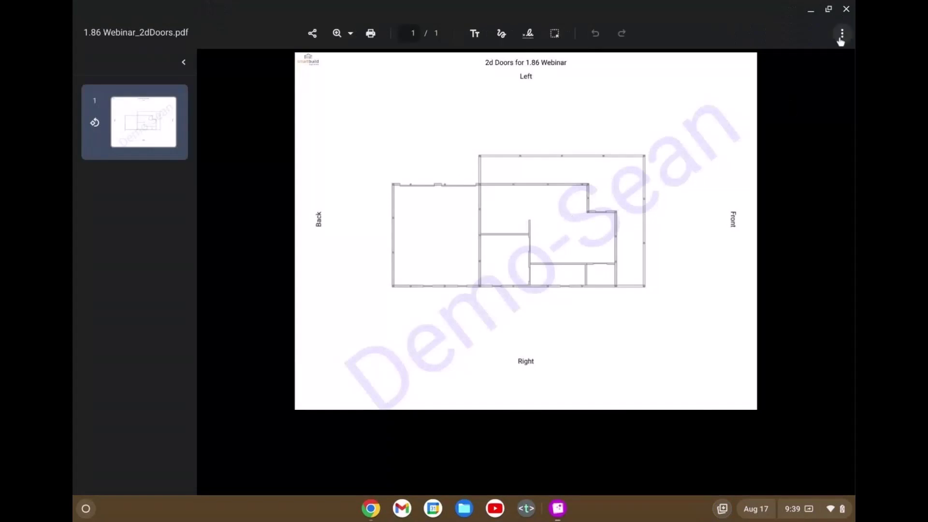
click(846, 7)
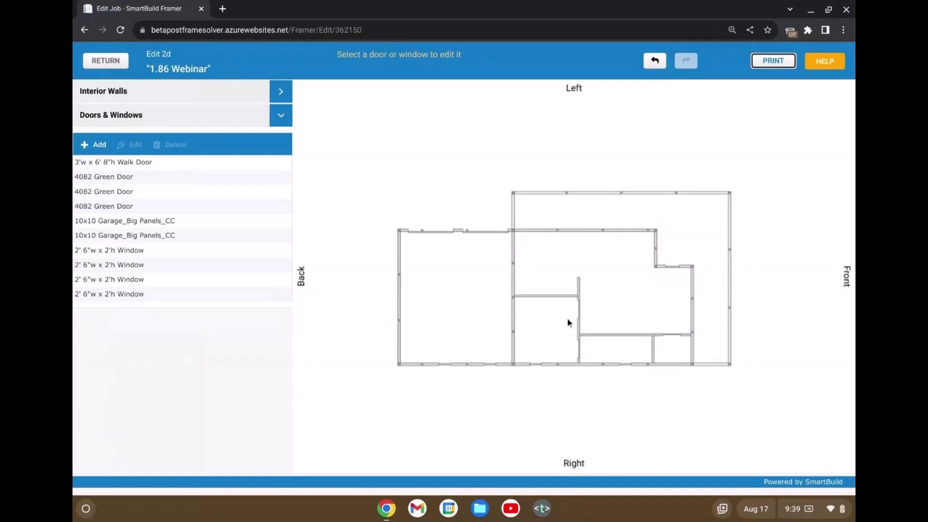
- Try to return from the 2D editor to the main view with the changes saved
scroll(567, 317, up, 2)
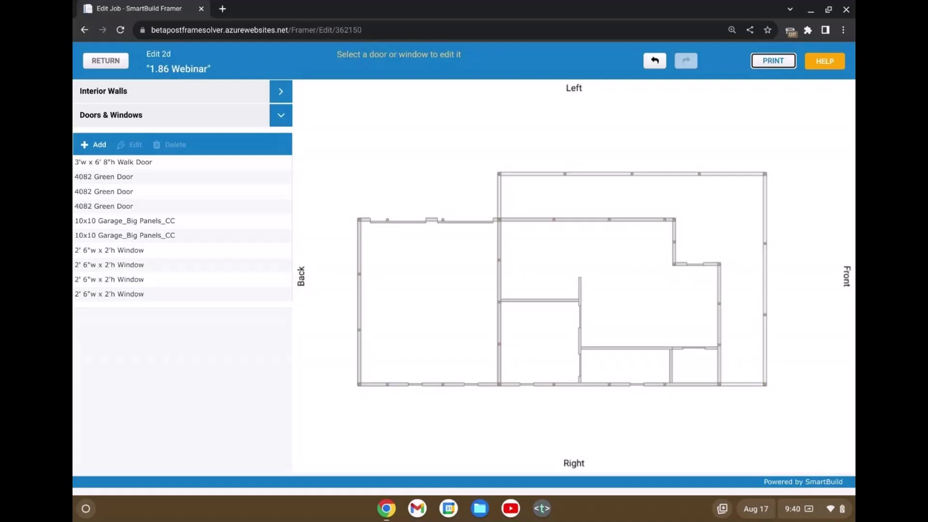
scroll(548, 362, up, 1)
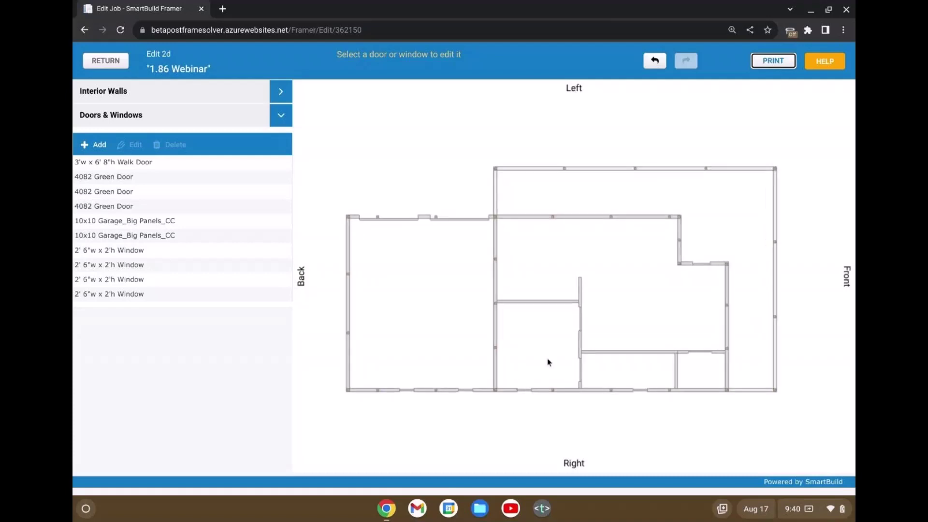
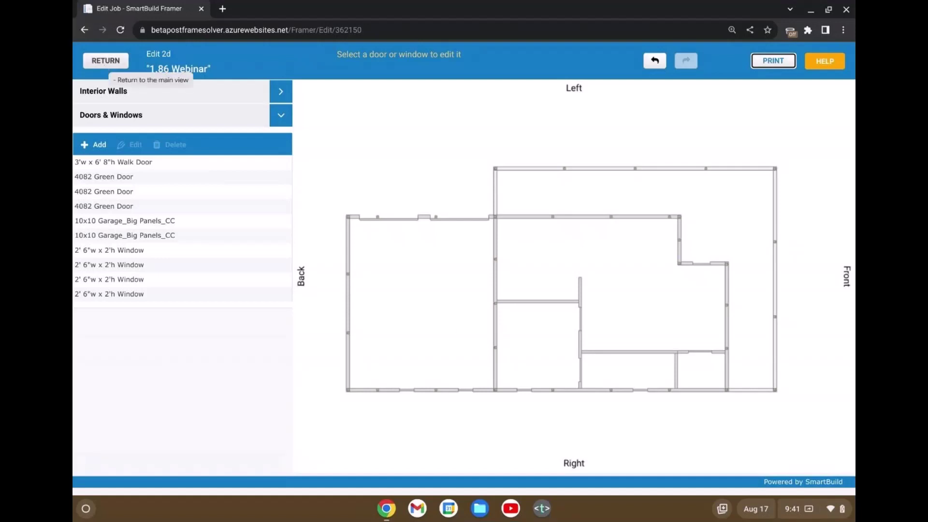
click(103, 64)
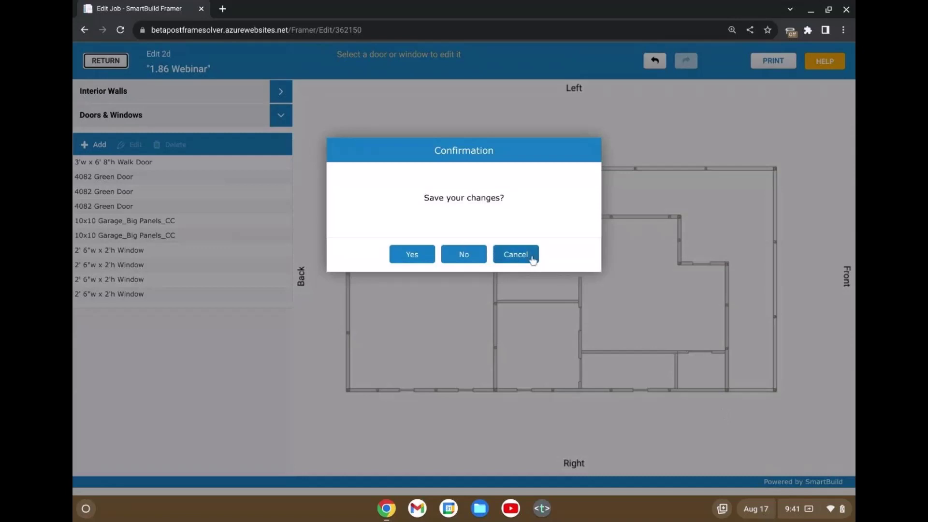
click(532, 259)
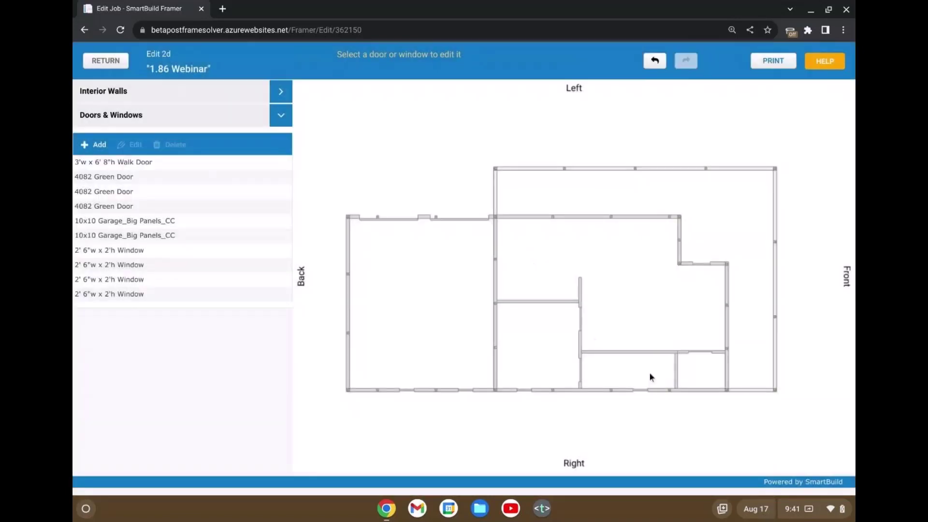
click(109, 64)
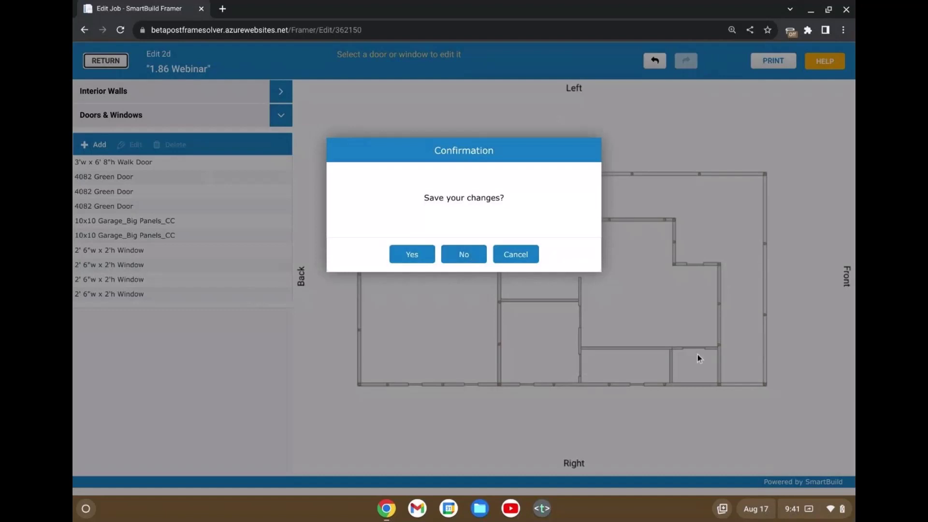
click(410, 261)
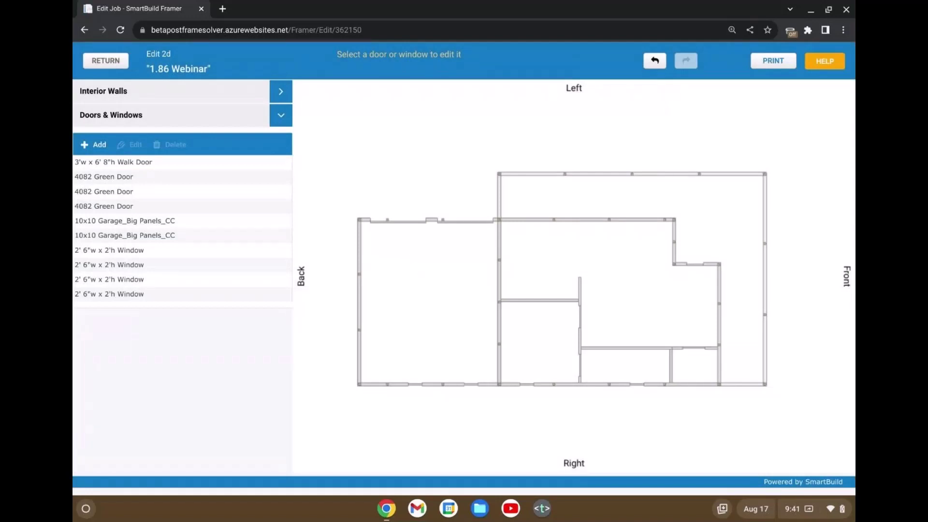
click(106, 60)
click(415, 258)
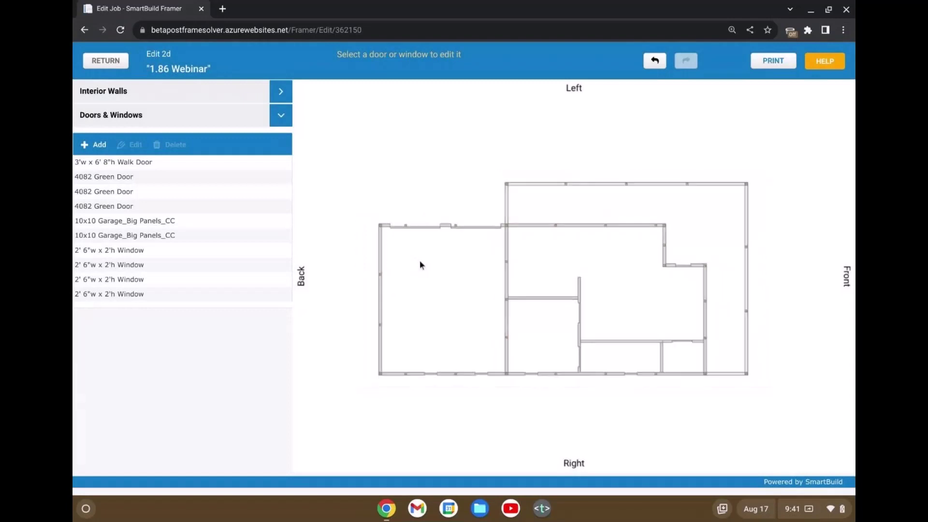
scroll(426, 273, up, 1)
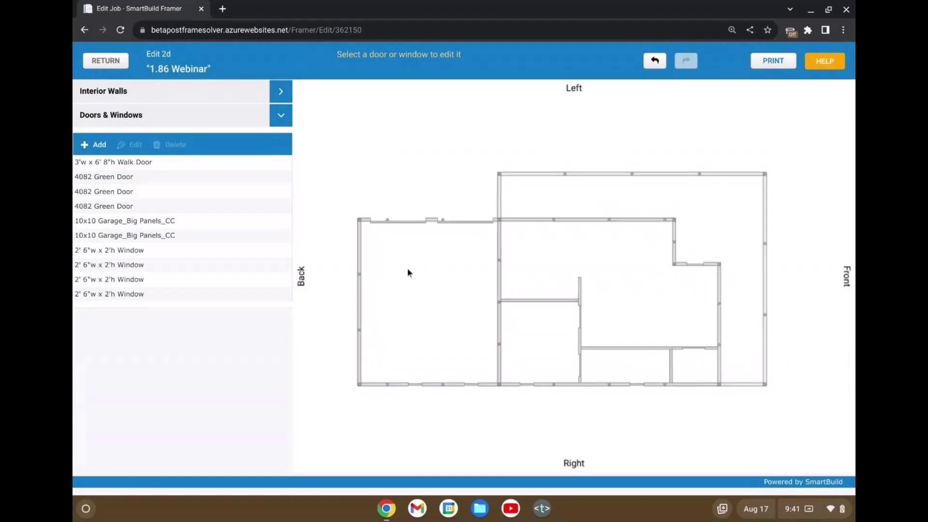
- Return to the main 3D view without saving the 2D changes
click(106, 61)
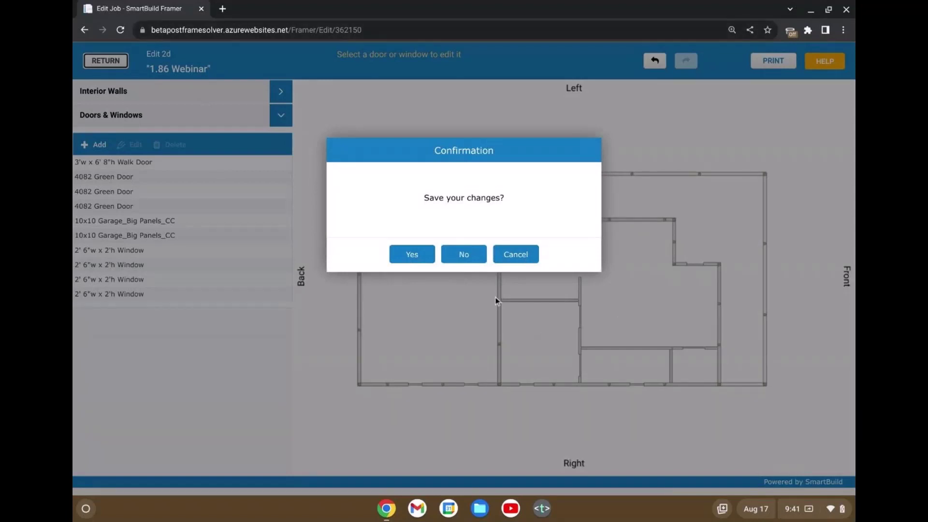
click(474, 253)
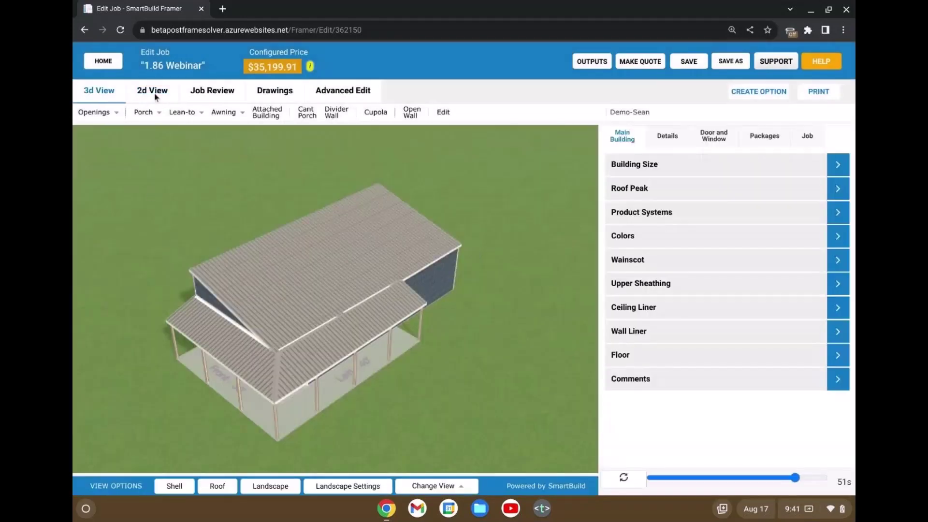
scroll(156, 94, down, 2)
- Reopen the 2D view and add a full-height interior room, 14' long and 16' wide, in the main section's back right corner
click(155, 93)
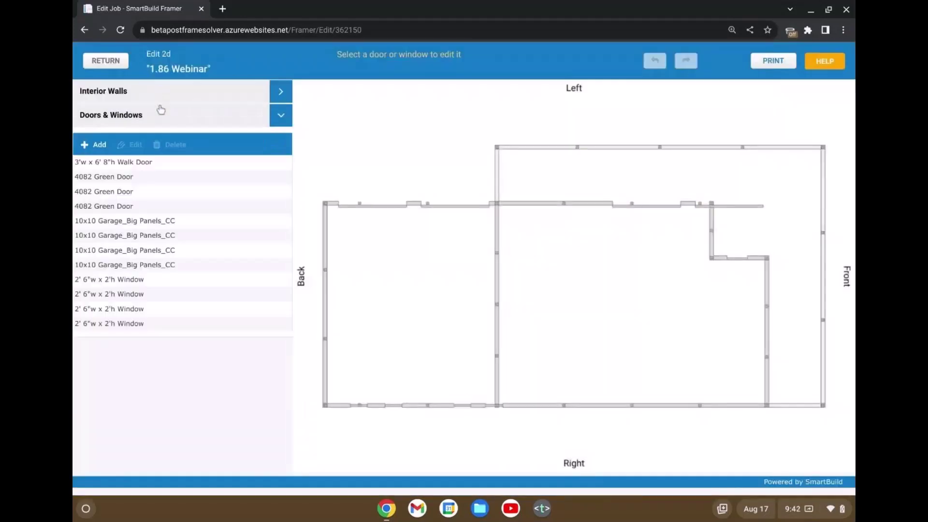
click(155, 93)
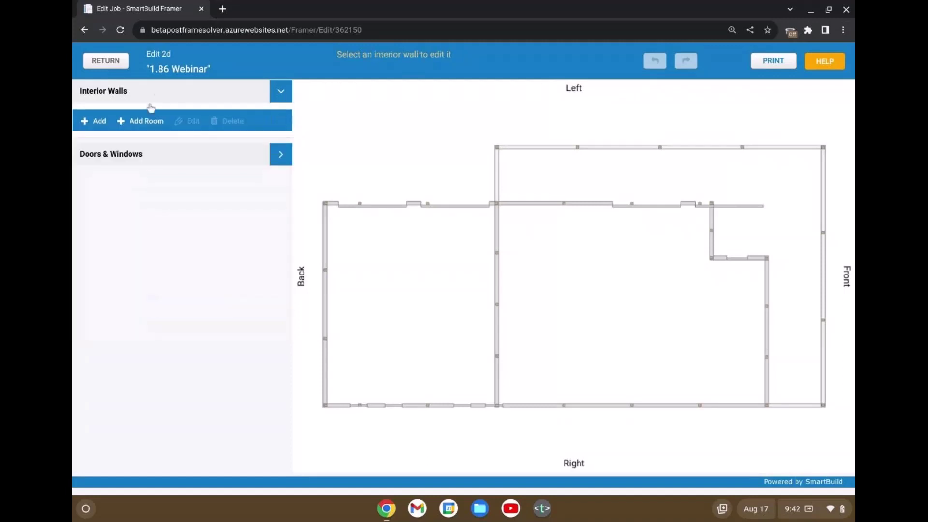
click(136, 121)
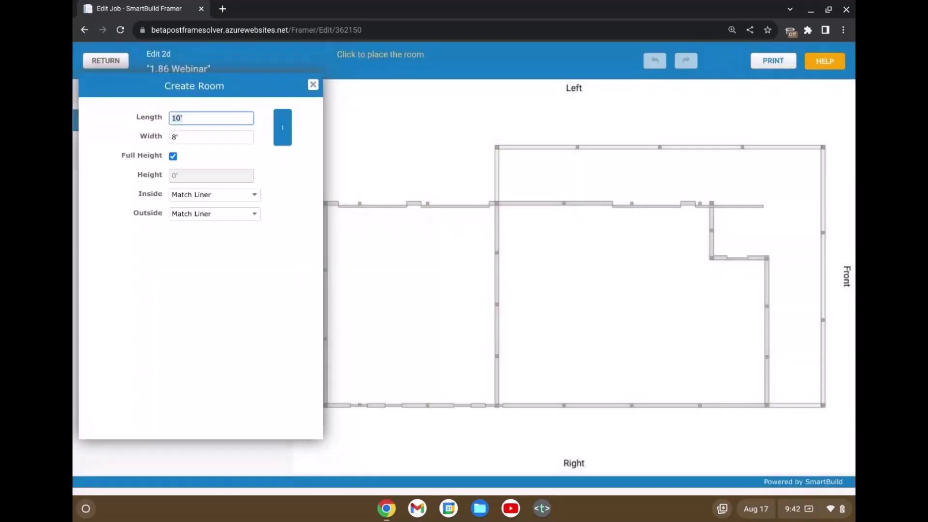
text(14)
click(192, 137)
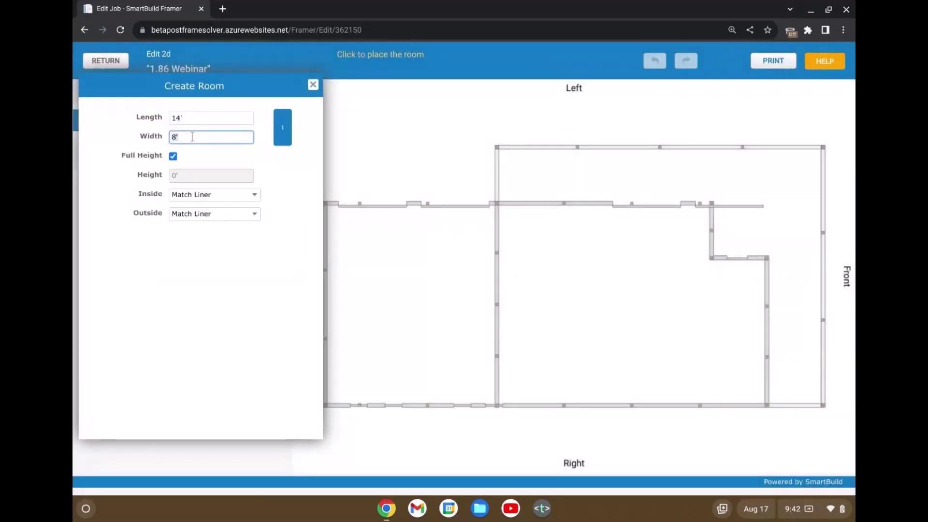
text(16)
click(523, 387)
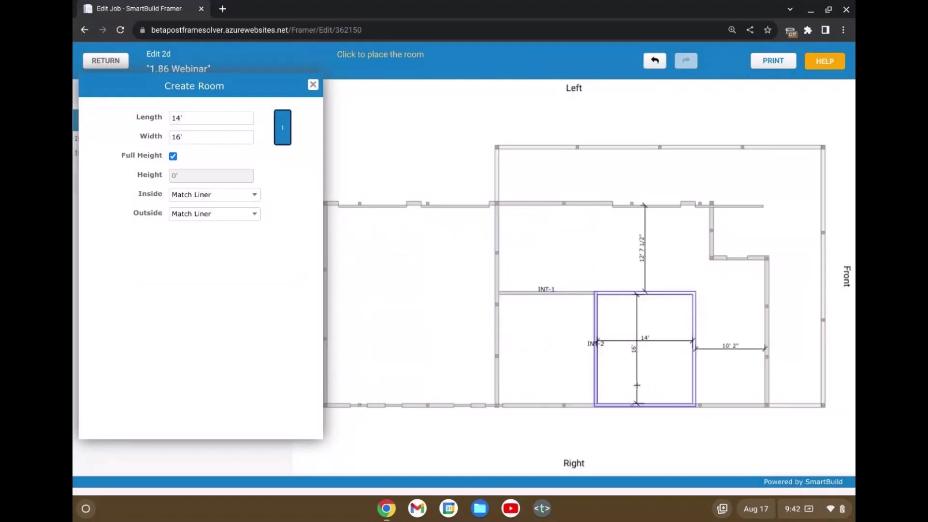
- Add two full-height rooms along the right wall, 16' long by 14' wide beside the first room and 14' by 8' in the front corner
click(282, 127)
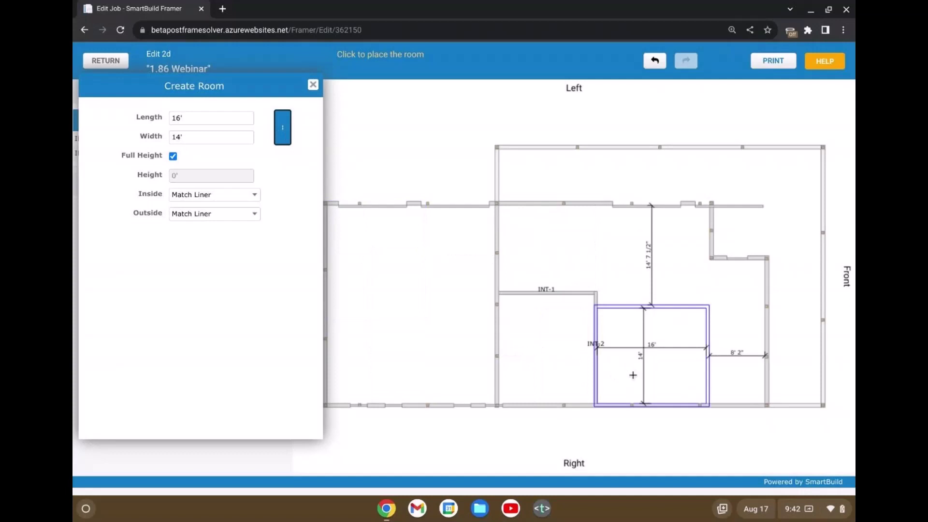
click(633, 375)
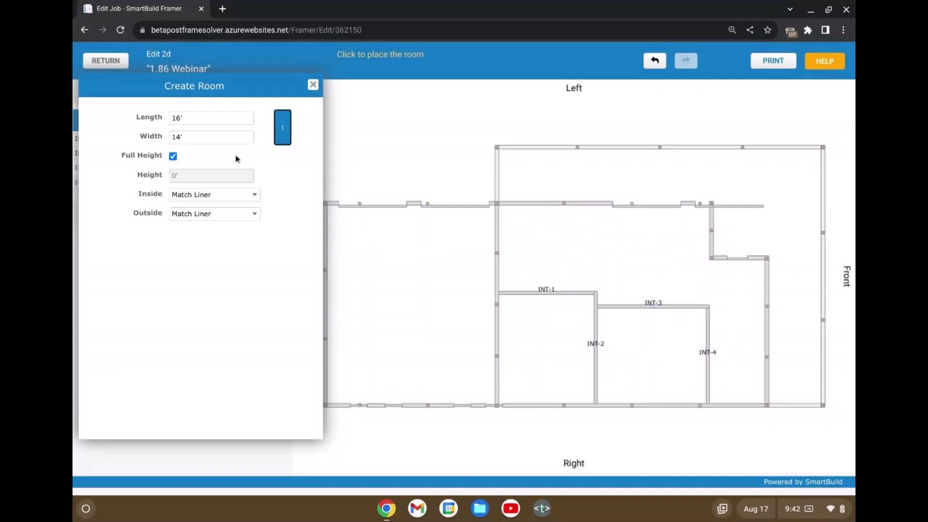
click(202, 120)
key(ctrl+a)
text(8)
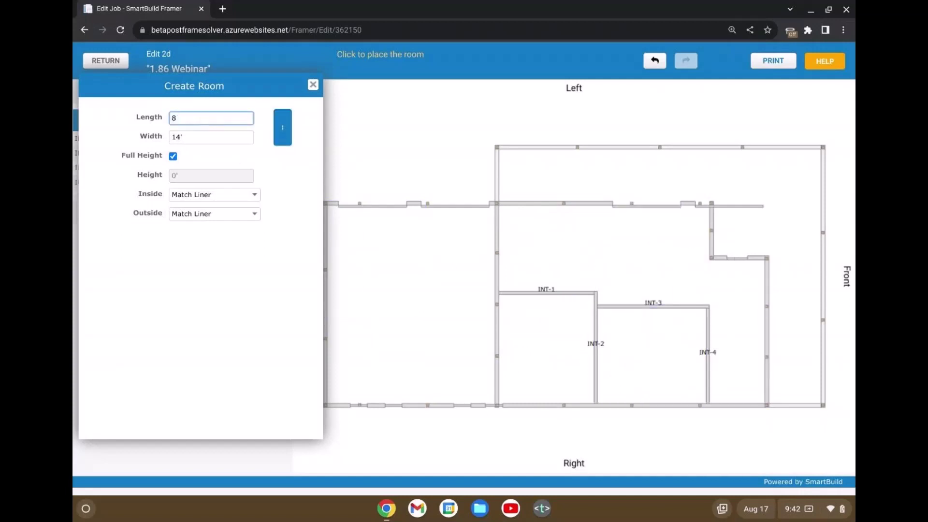
key(Tab)
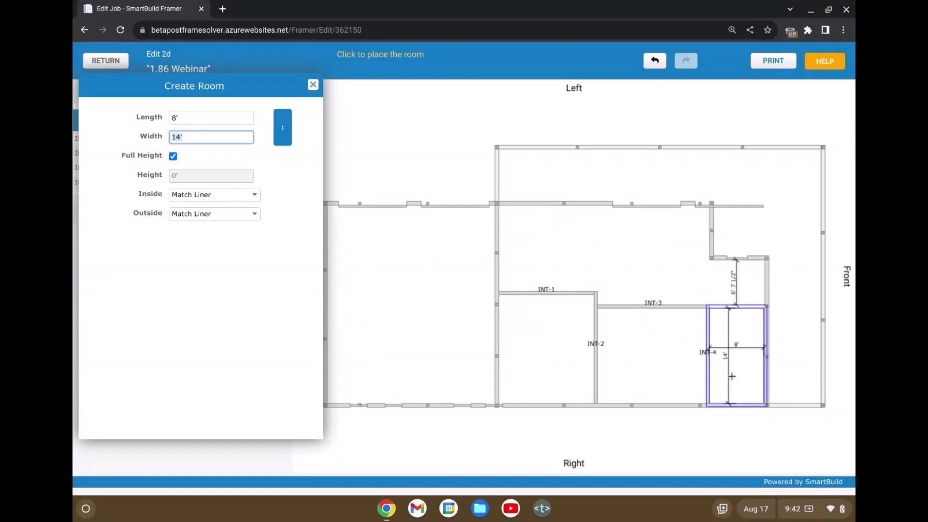
click(283, 126)
click(754, 384)
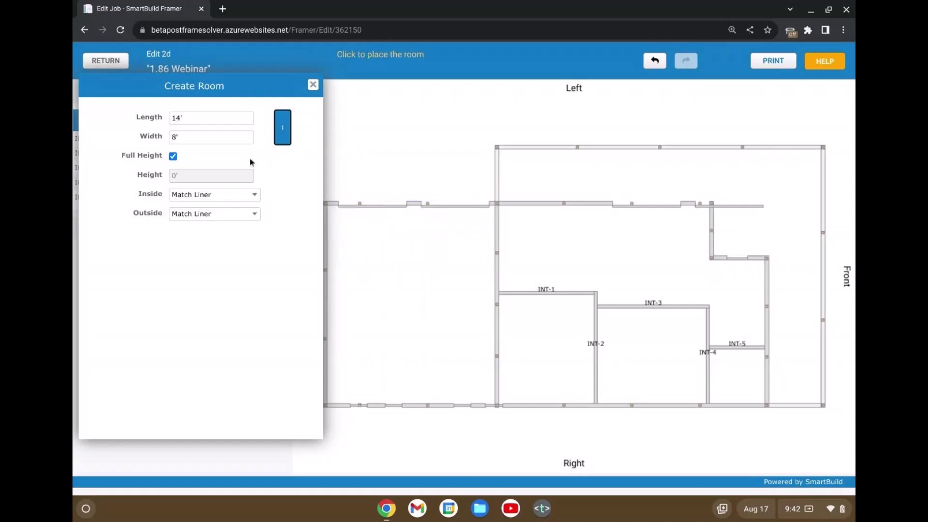
click(312, 85)
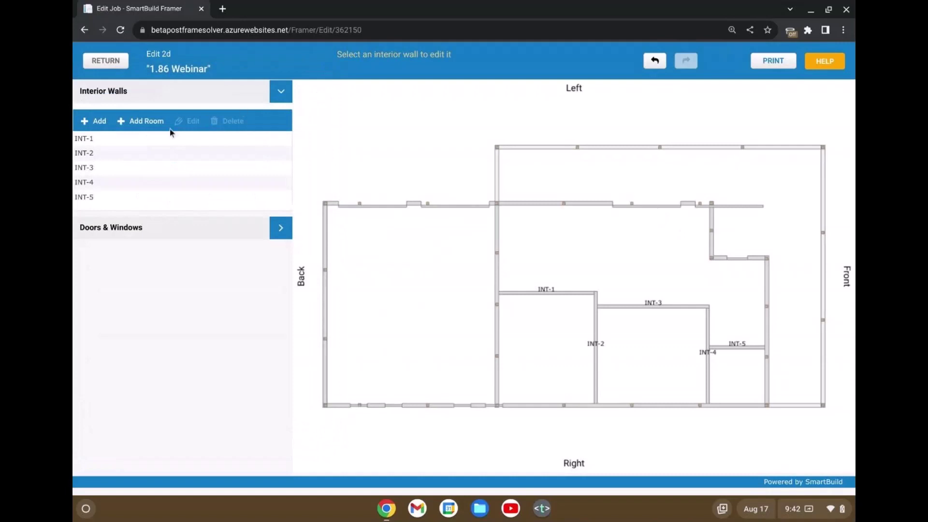
- Delete the two 10x10 garage doors on the main section's left wall
click(168, 144)
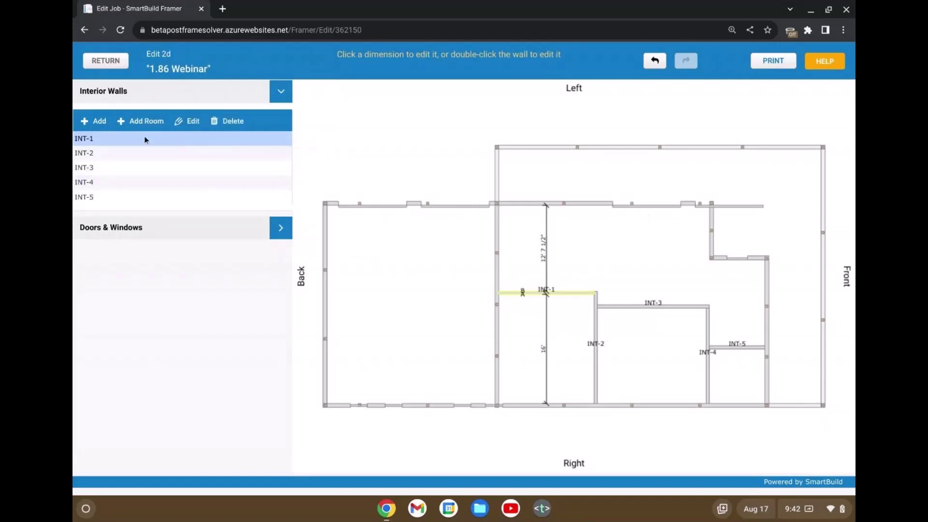
click(137, 227)
click(650, 206)
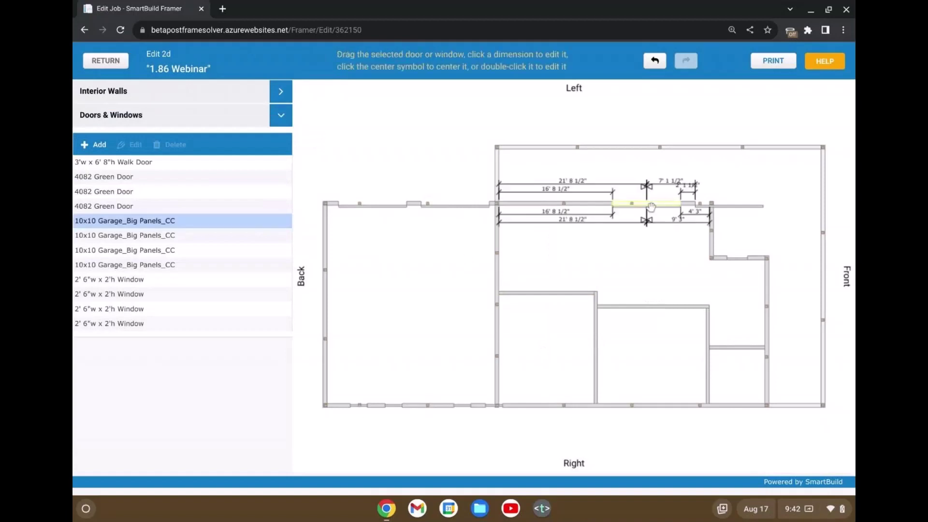
double_click(651, 205)
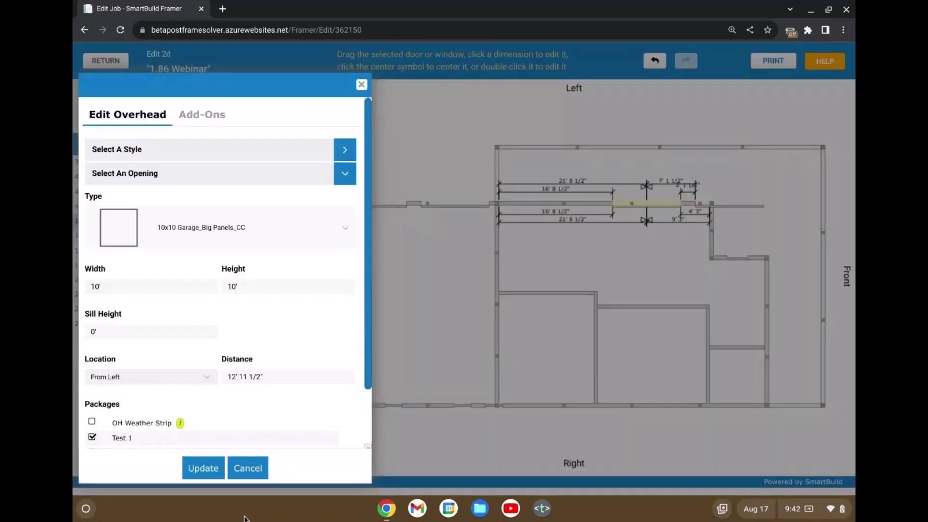
click(248, 469)
click(701, 215)
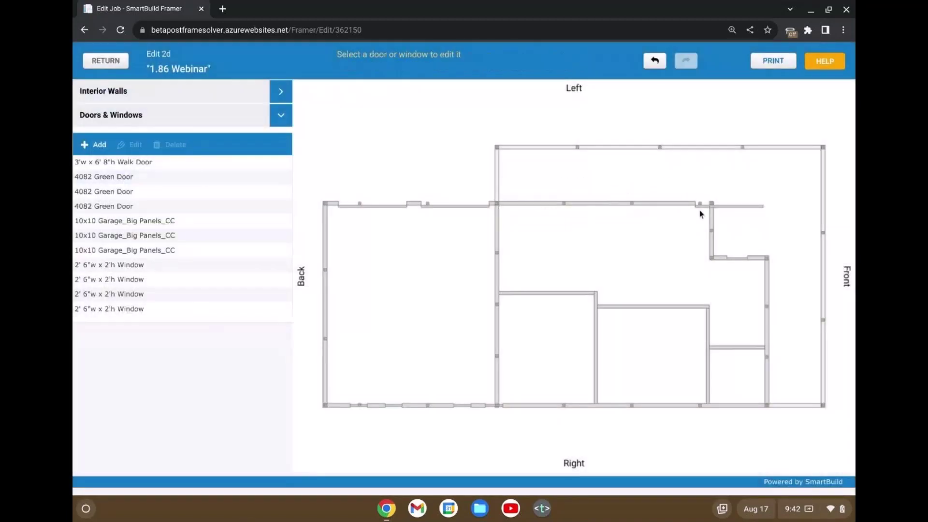
click(729, 204)
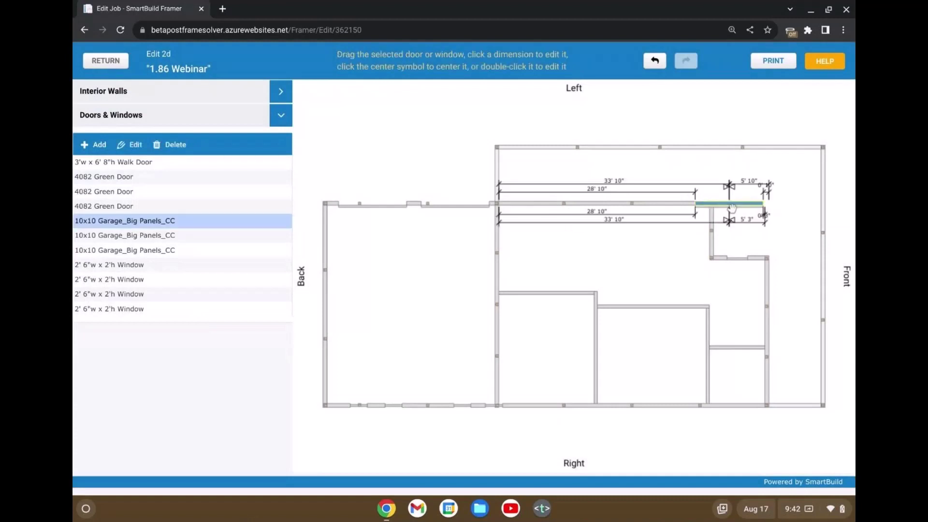
click(175, 145)
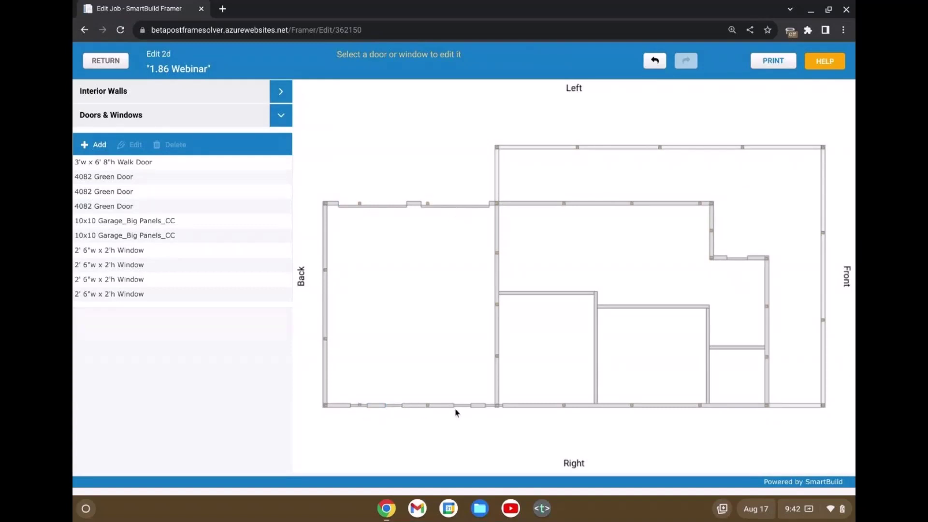
- Delete the four 2' 6" x 2' windows on the back section's right wall
scroll(726, 420, down, 1)
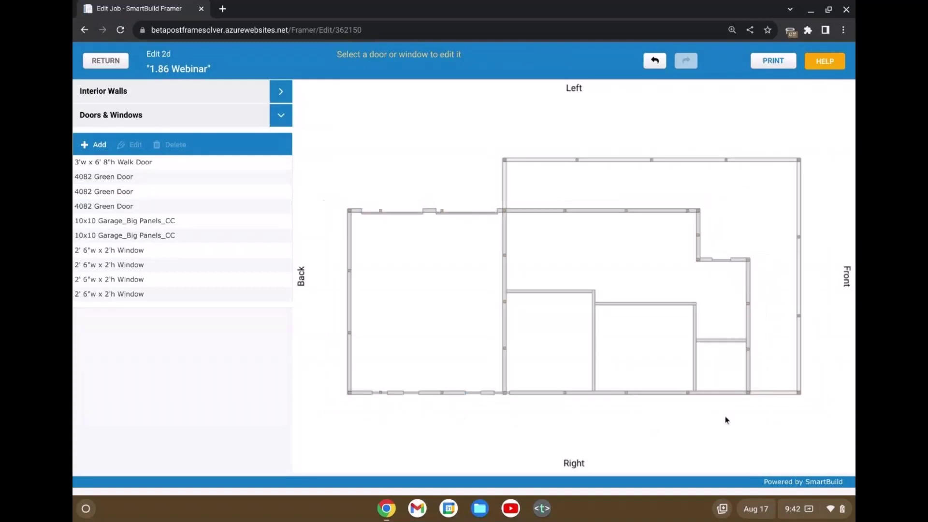
scroll(726, 420, down, 1)
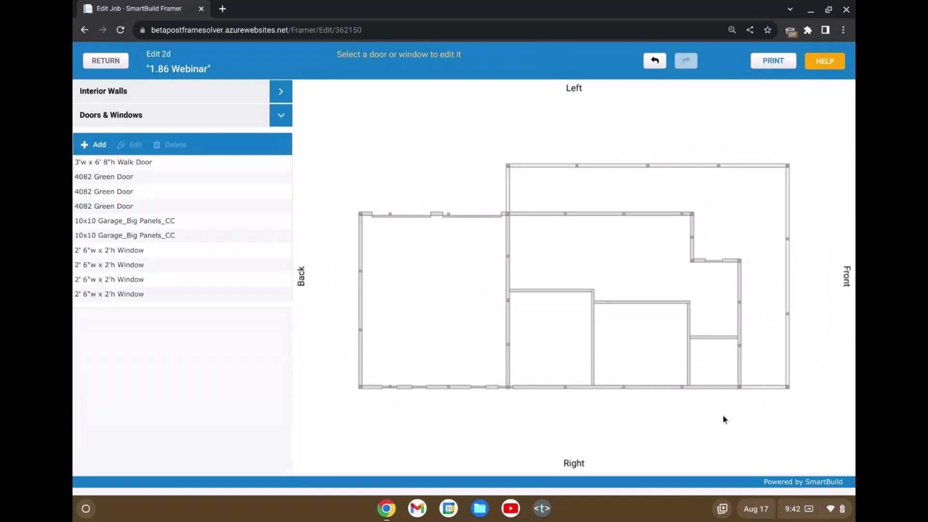
click(500, 387)
click(317, 304)
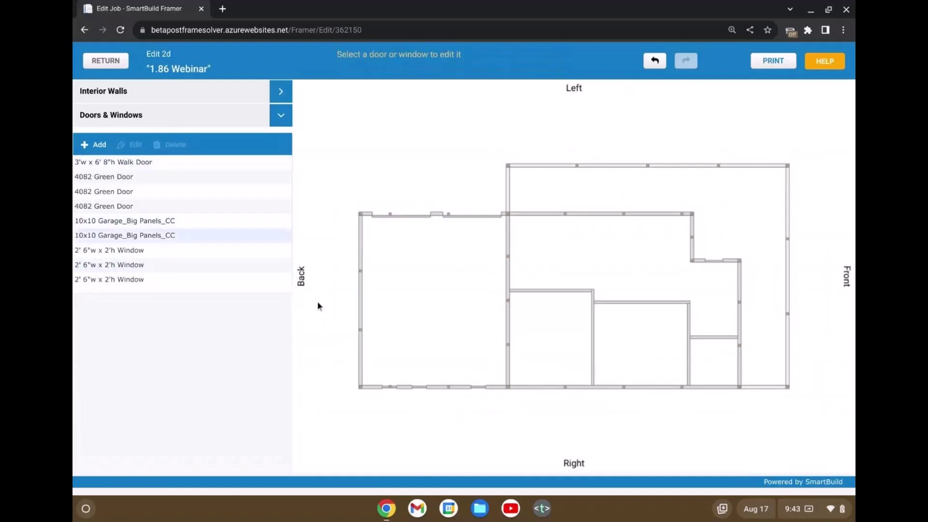
click(478, 387)
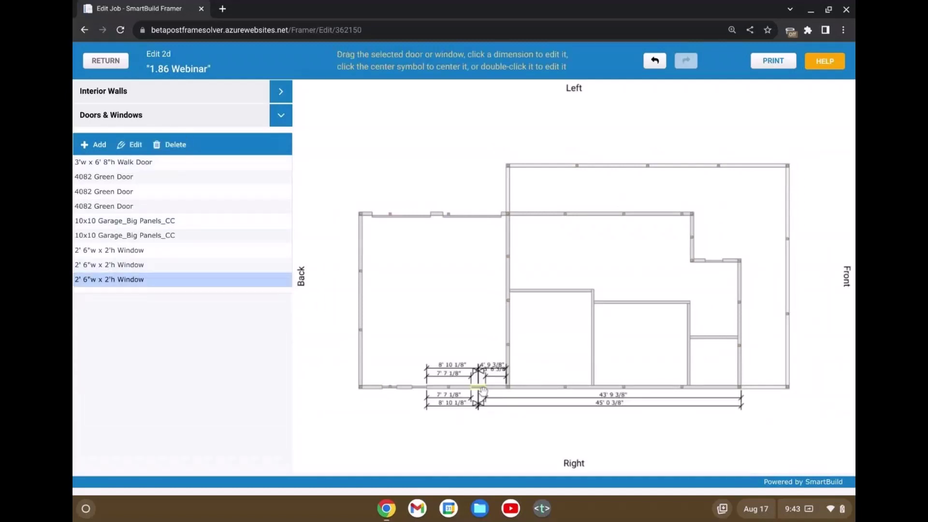
click(176, 144)
drag(462, 357, 352, 425)
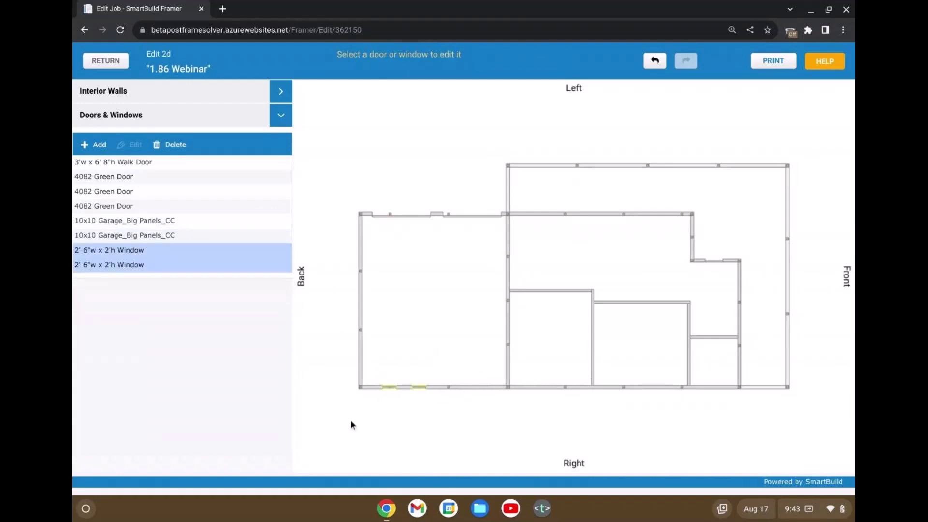
click(170, 144)
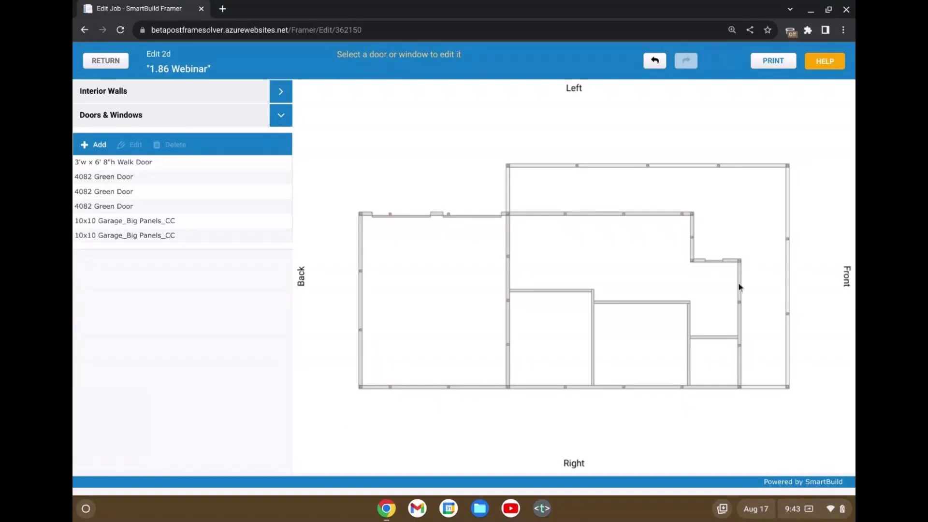
- Delete the walk door and the two remaining 10x10 garage doors together, and select the first 4082 Green Door in the doors and windows list
drag(833, 121, 346, 417)
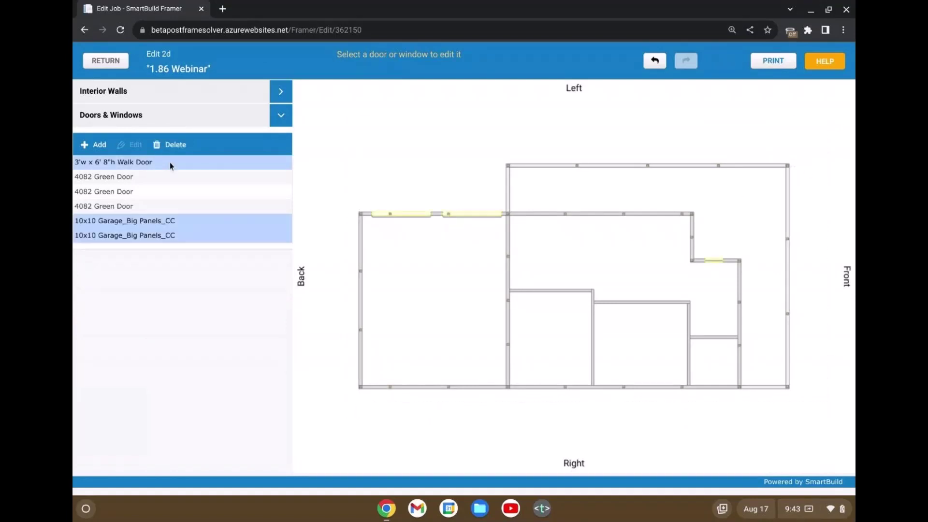
click(172, 146)
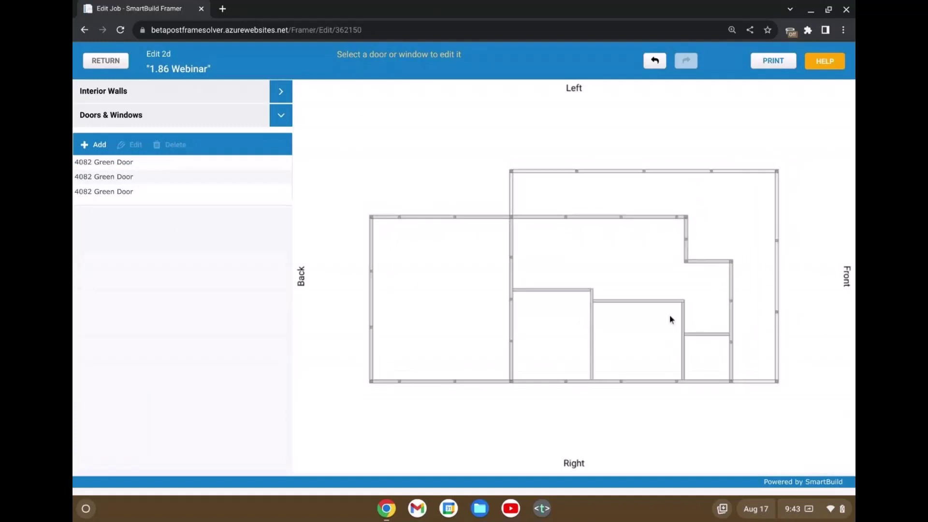
click(156, 97)
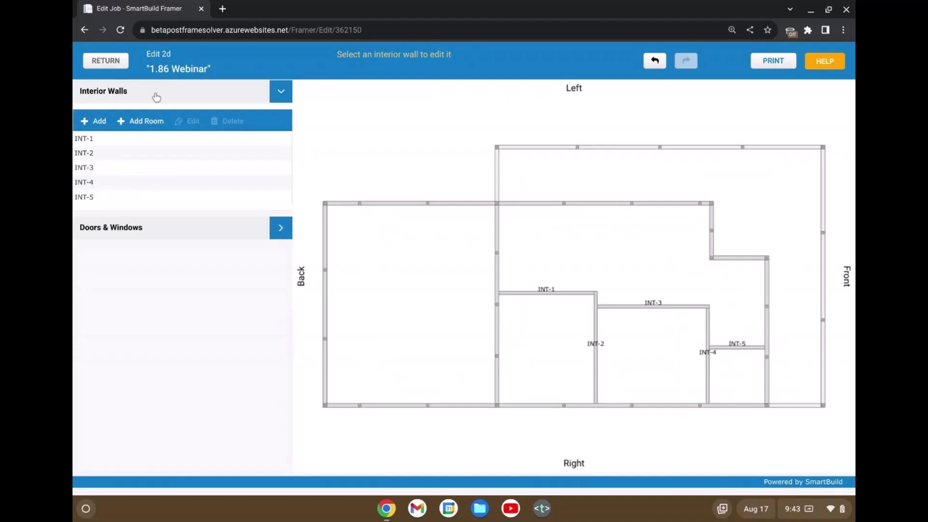
click(133, 235)
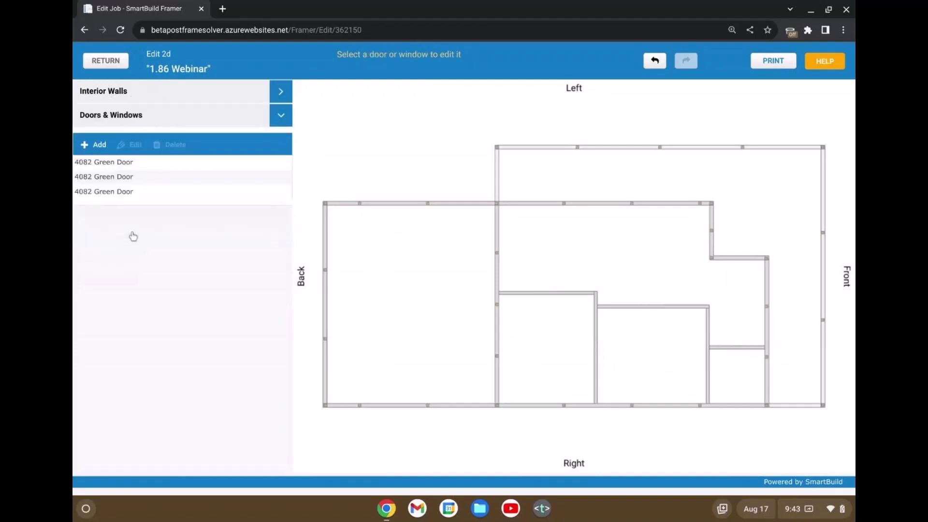
click(159, 162)
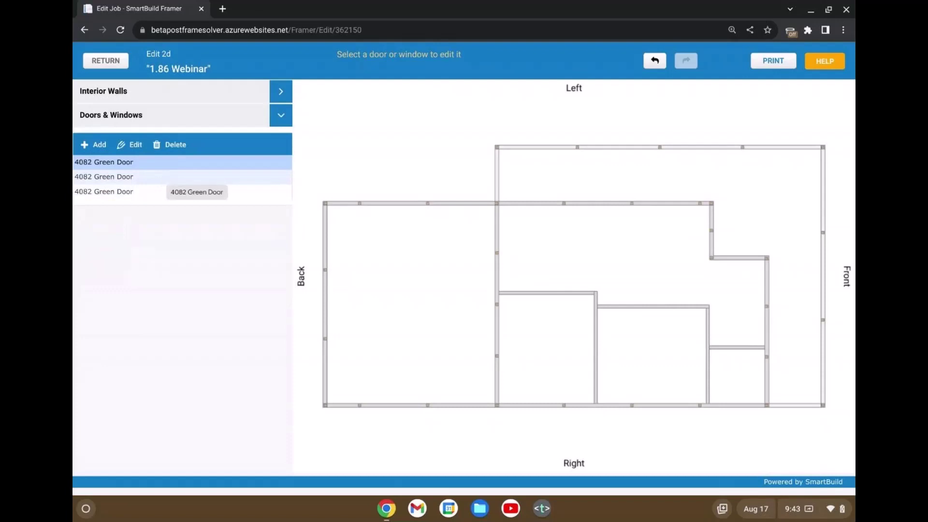
- Try to return to the main 3D view with the 2D changes saved, and leave without saving them instead
click(113, 58)
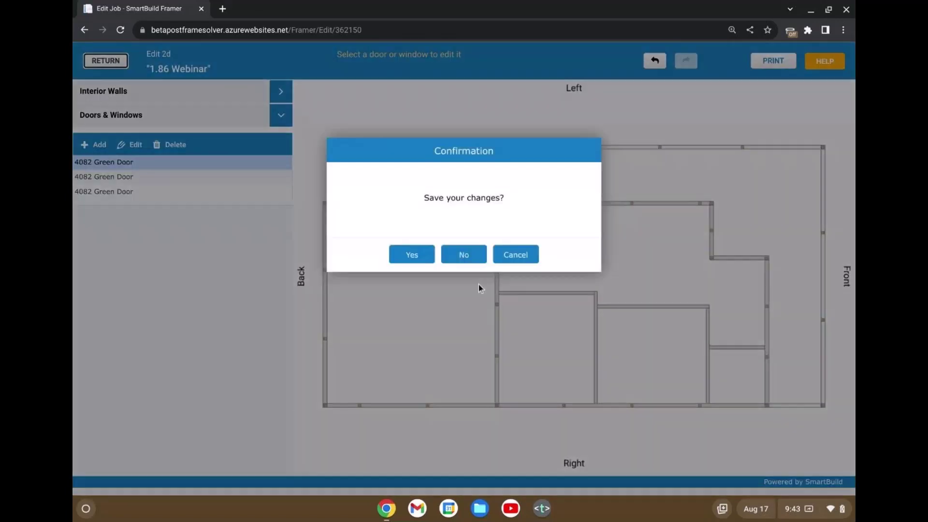
click(414, 255)
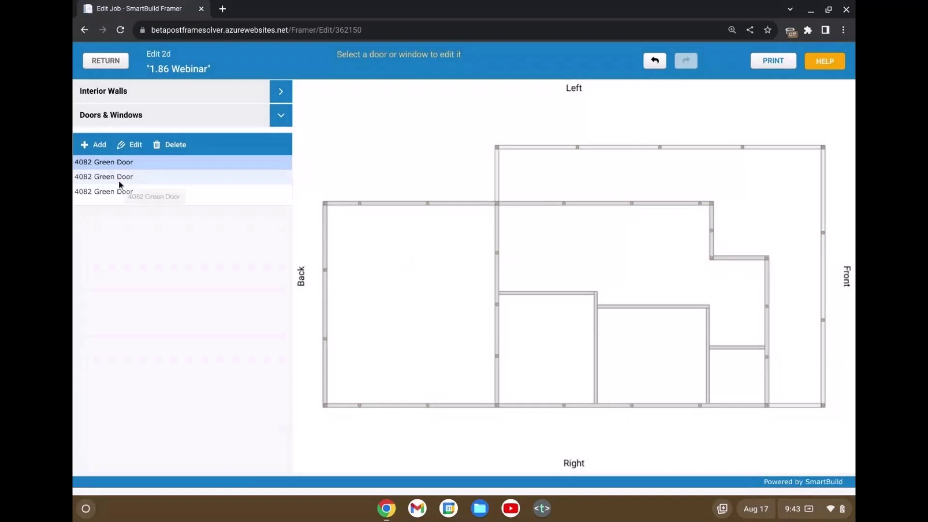
click(105, 61)
click(457, 251)
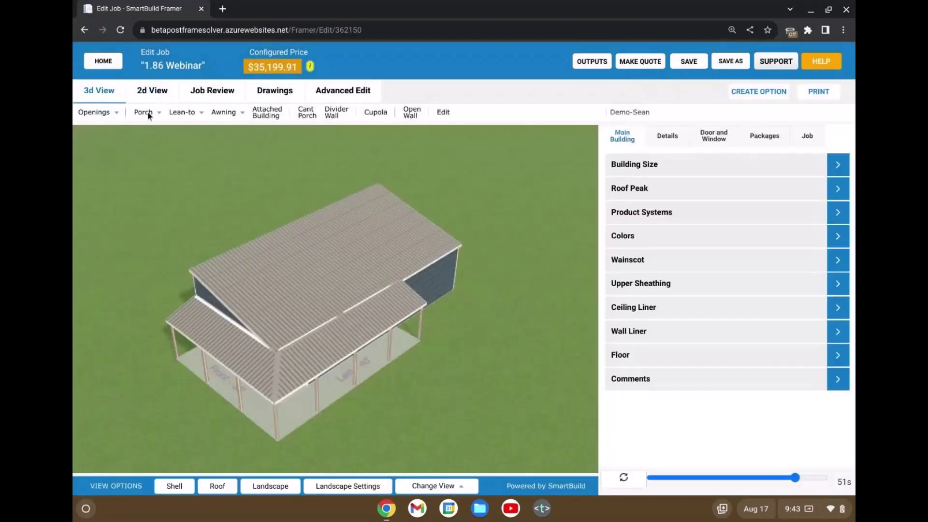
- Fill in the required contact e-mail for the job and save it
drag(251, 227, 433, 207)
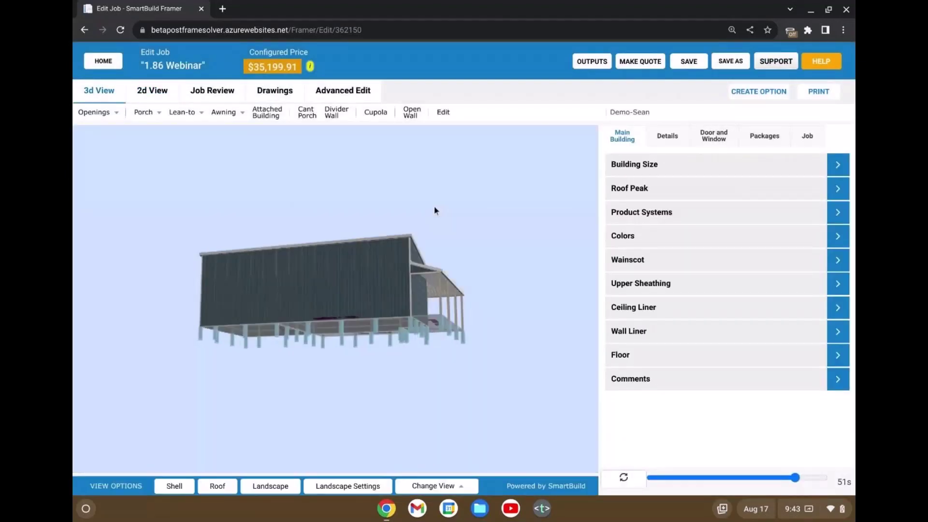
click(187, 484)
drag(367, 307, 208, 338)
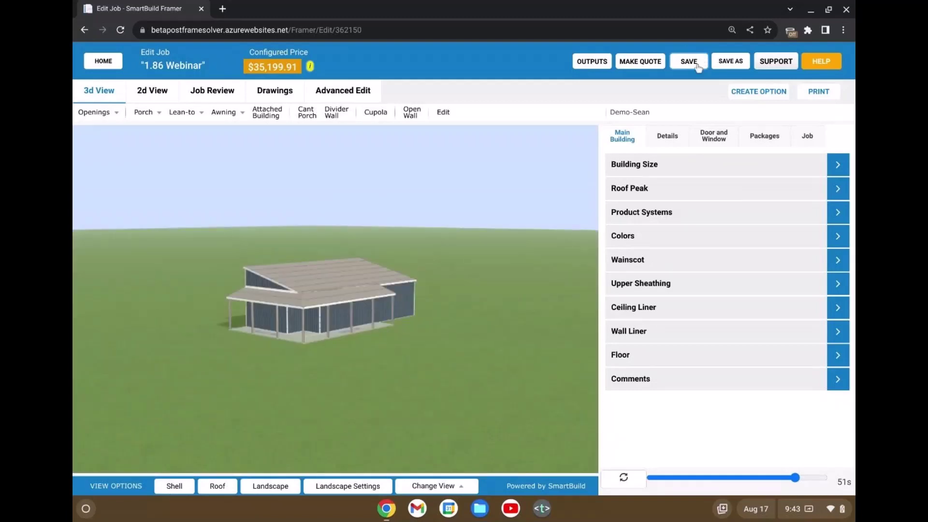
click(698, 65)
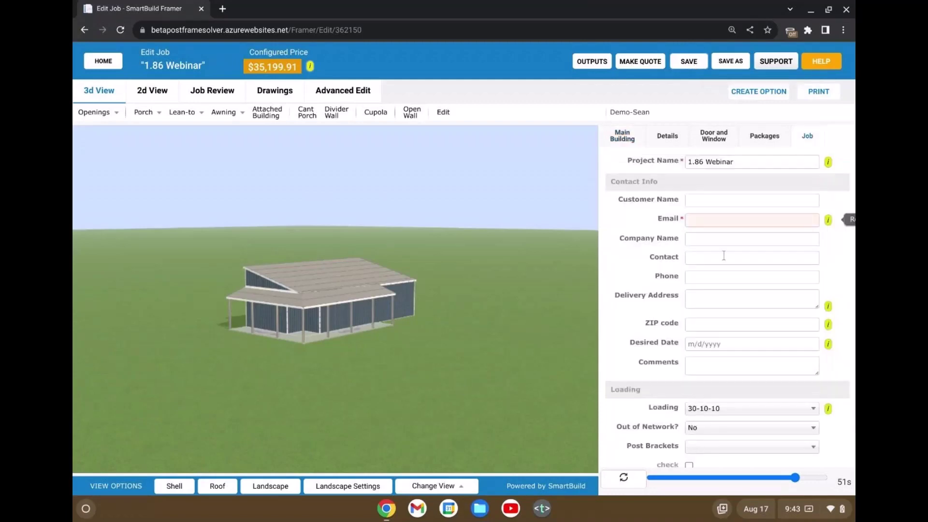
click(728, 220)
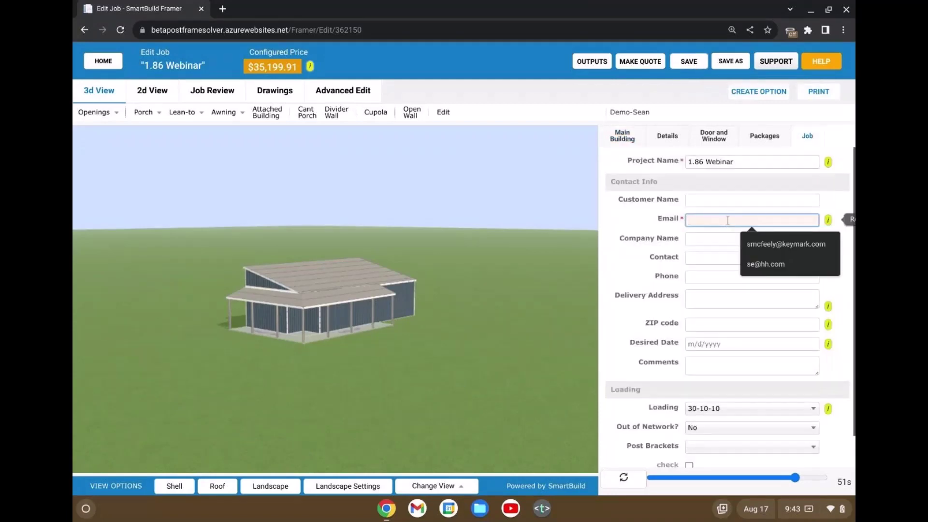
click(786, 244)
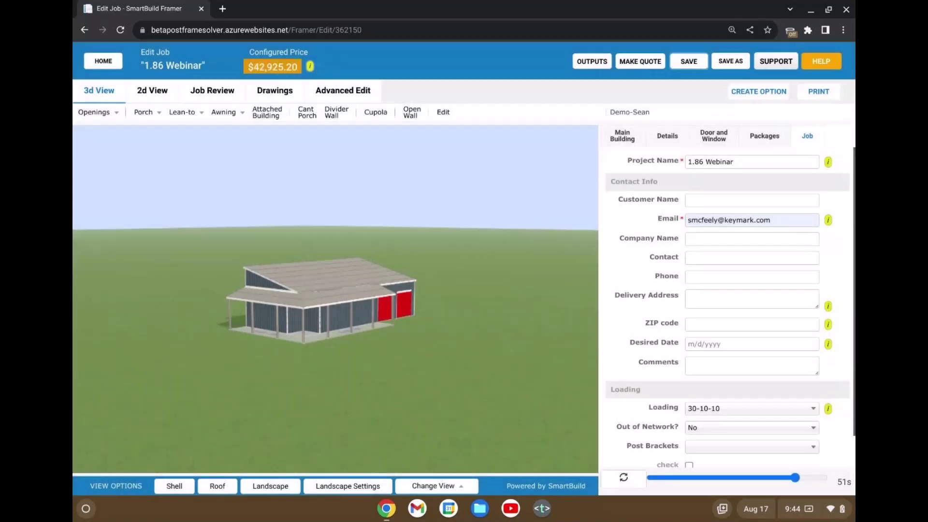
- Restore the building's outer shell and examine the overhead doors and porch from outside
drag(461, 232, 312, 365)
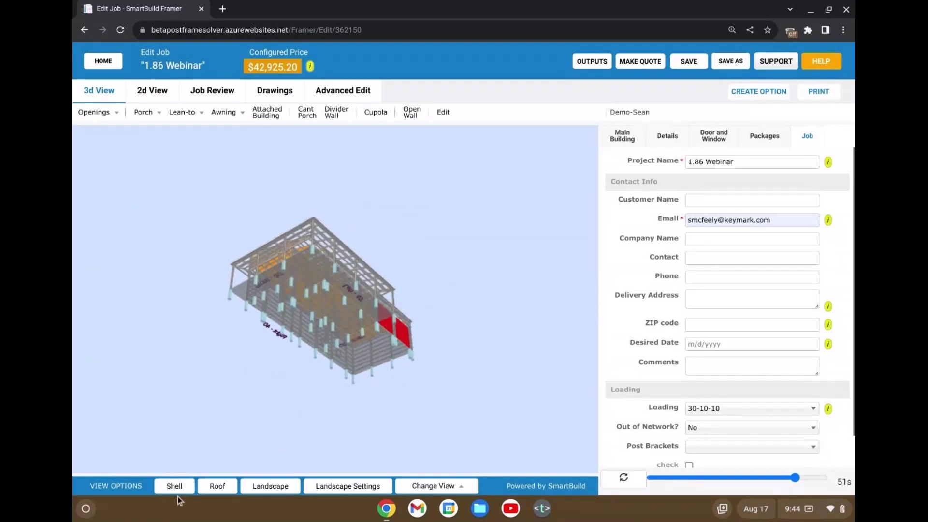
click(175, 486)
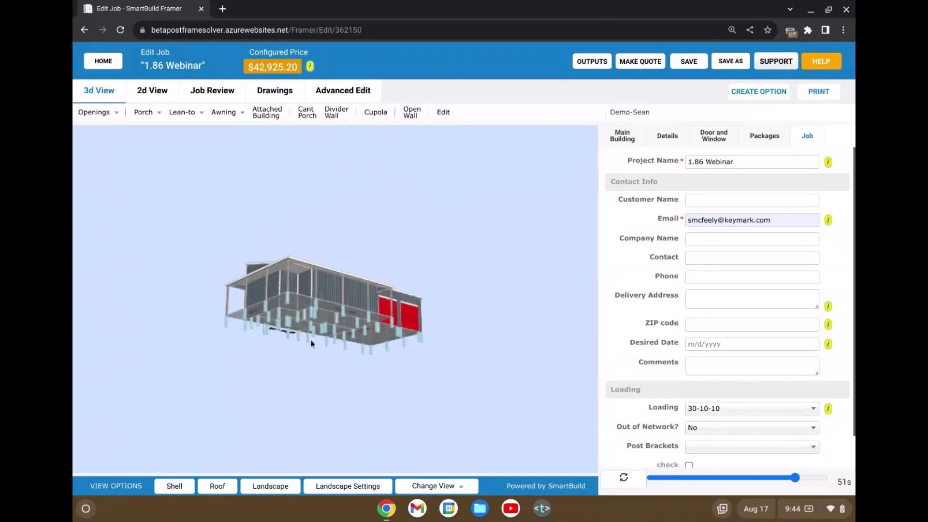
drag(310, 283, 279, 388)
drag(189, 383, 252, 386)
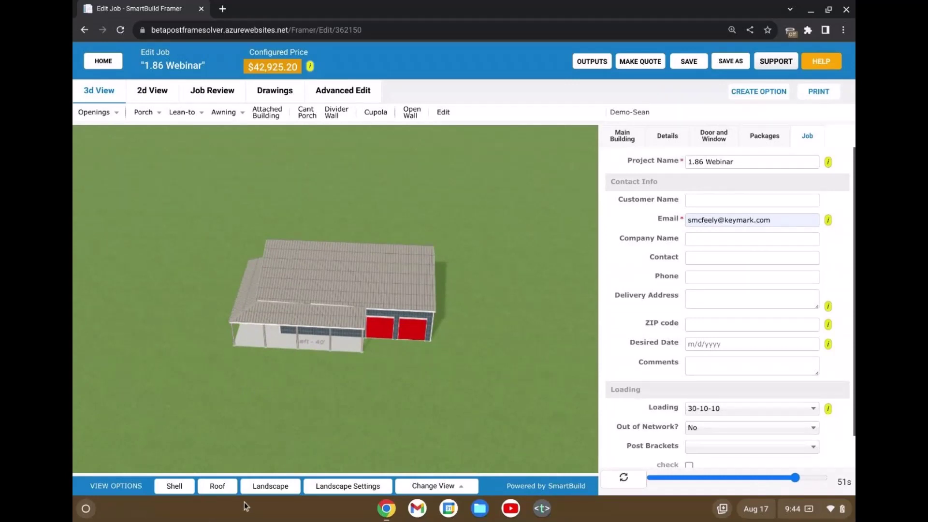
- Hide the roof and examine the interior wall layout from above
click(224, 489)
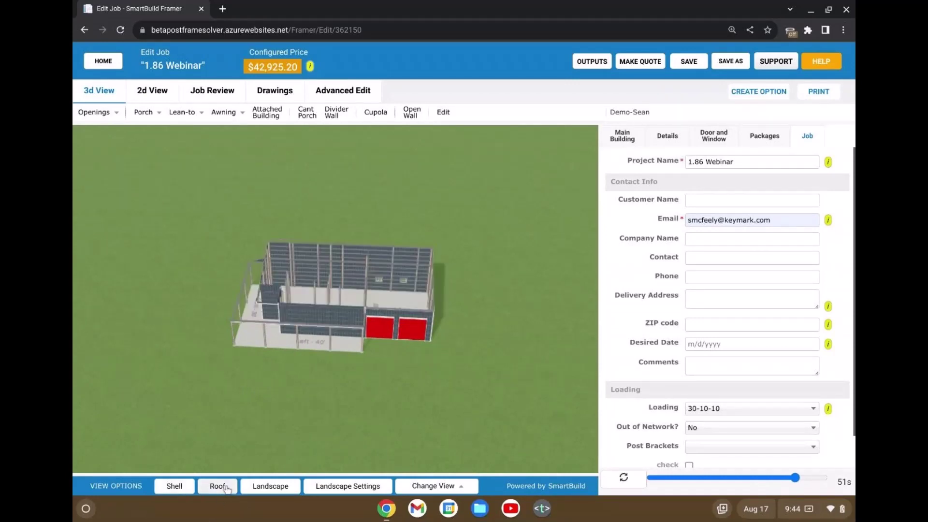
drag(260, 449, 327, 454)
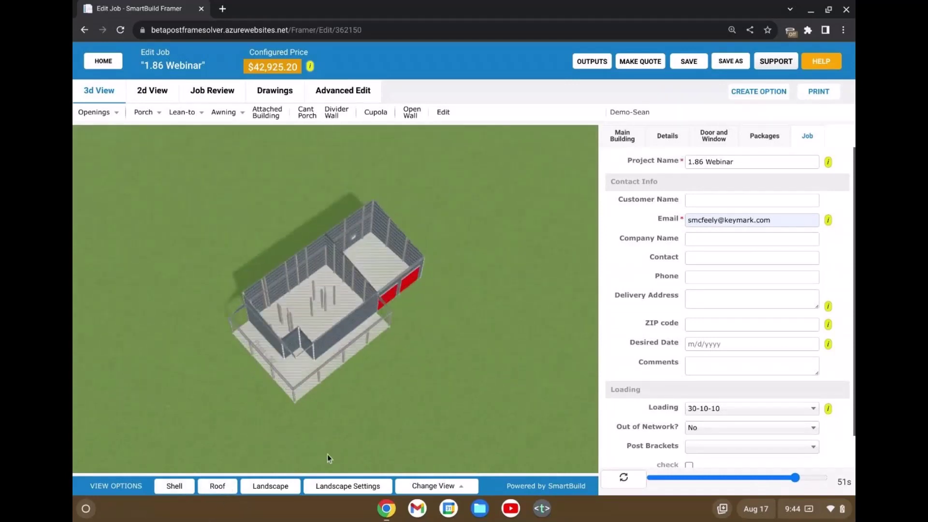
scroll(330, 266, up, 5)
drag(289, 342, 459, 227)
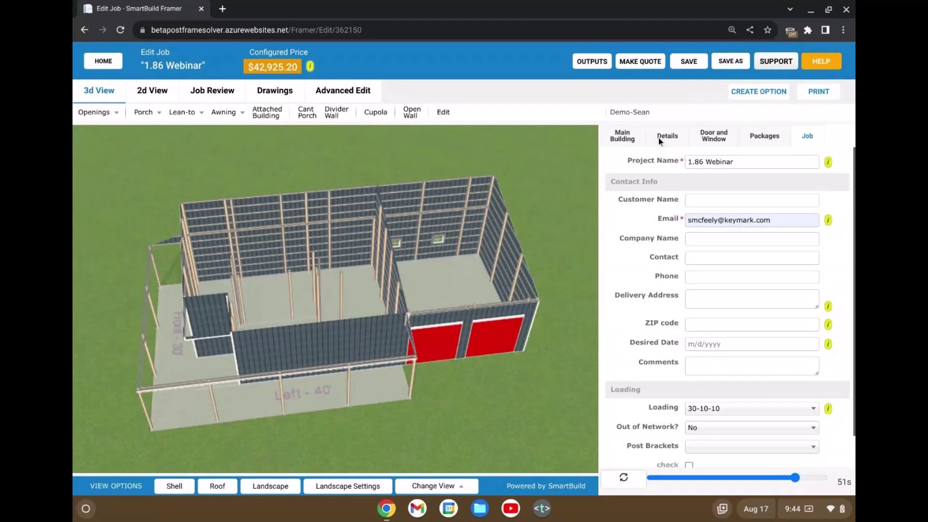
- Set the building's Interior Wall Framing to Stud Frame and regenerate the model
click(658, 138)
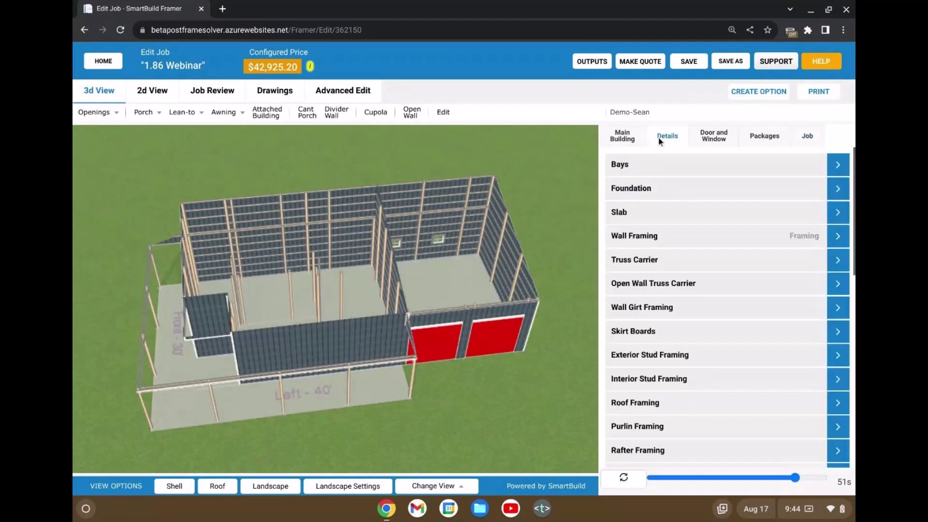
click(628, 244)
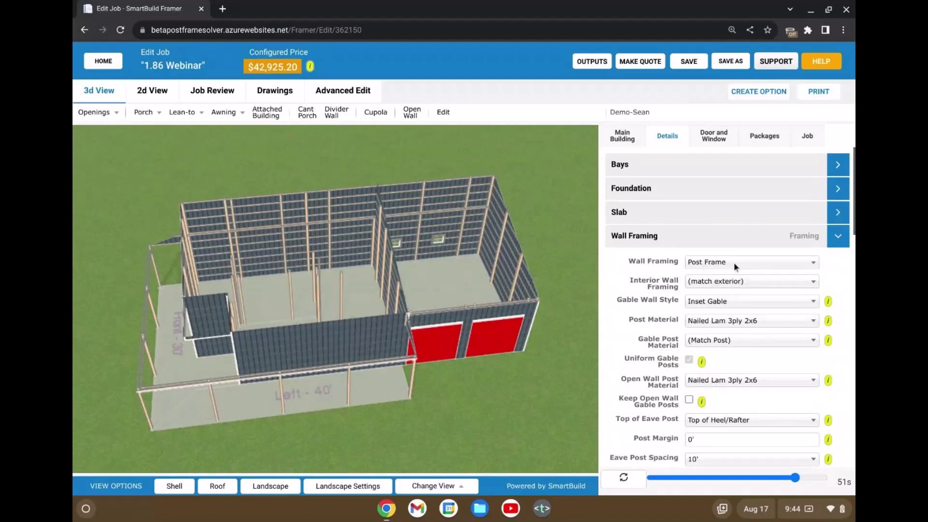
drag(491, 255, 476, 257)
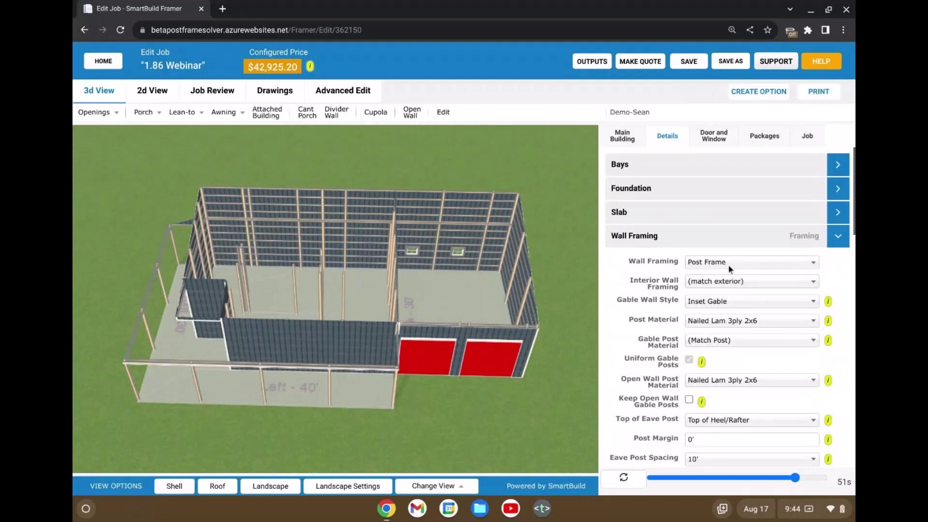
drag(430, 202, 453, 208)
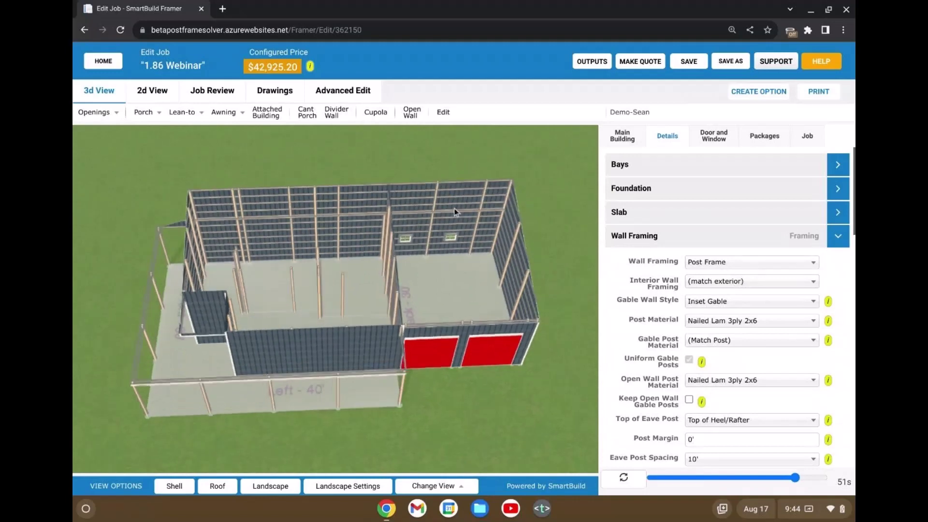
click(748, 284)
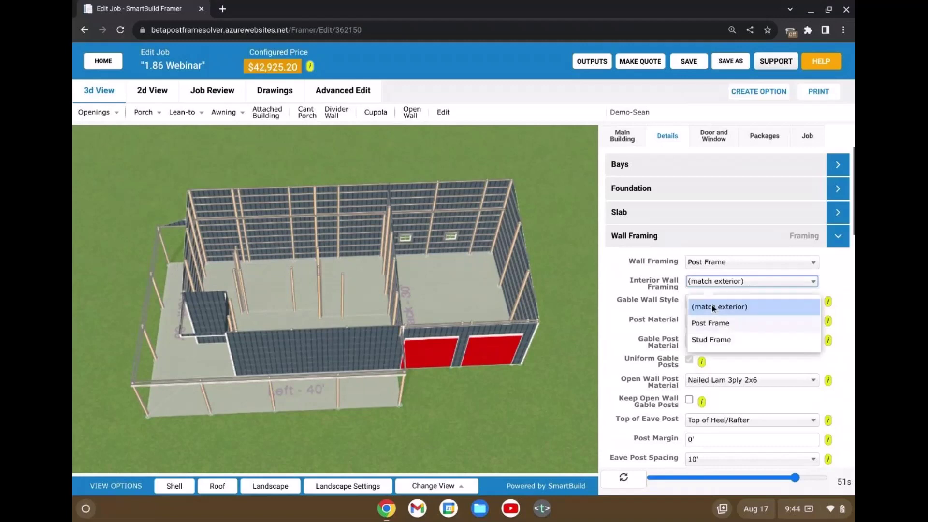
click(726, 339)
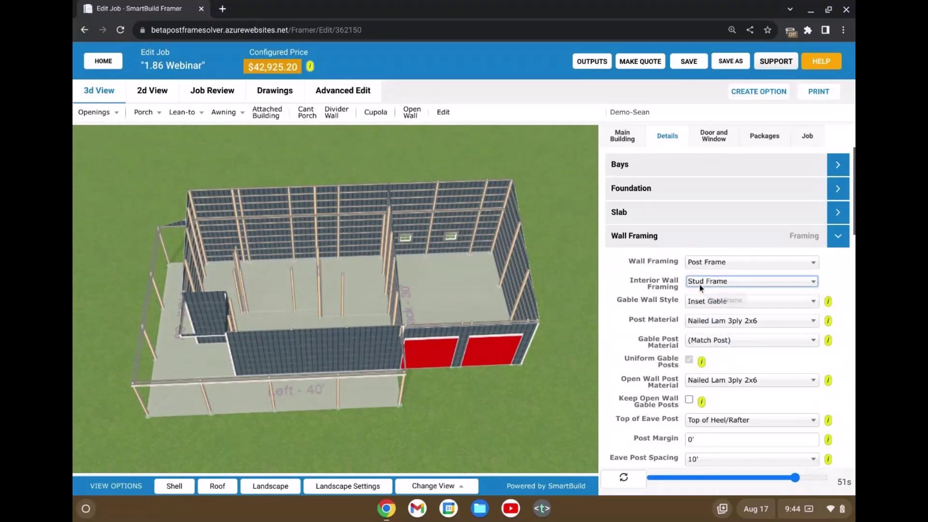
click(634, 483)
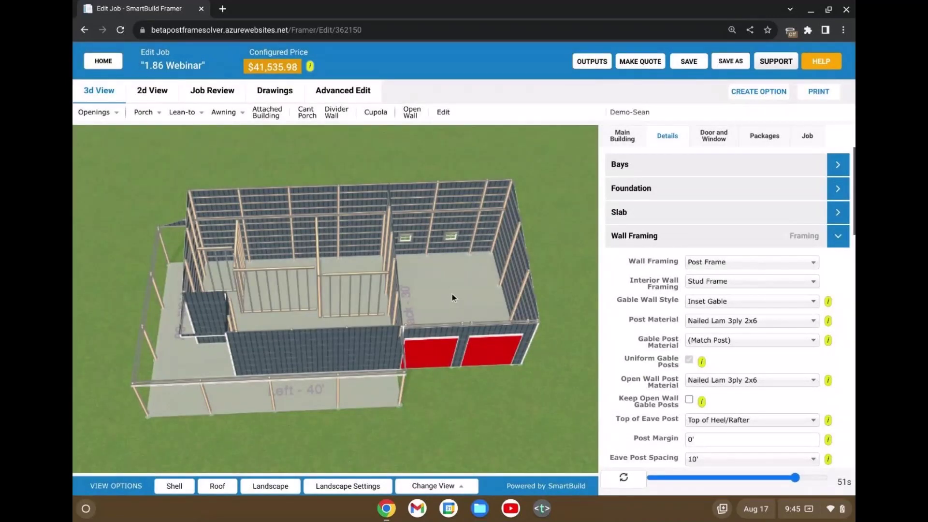
- Inspect the stud framing of interior wall INT-3 in Advanced Edit
drag(460, 289, 477, 292)
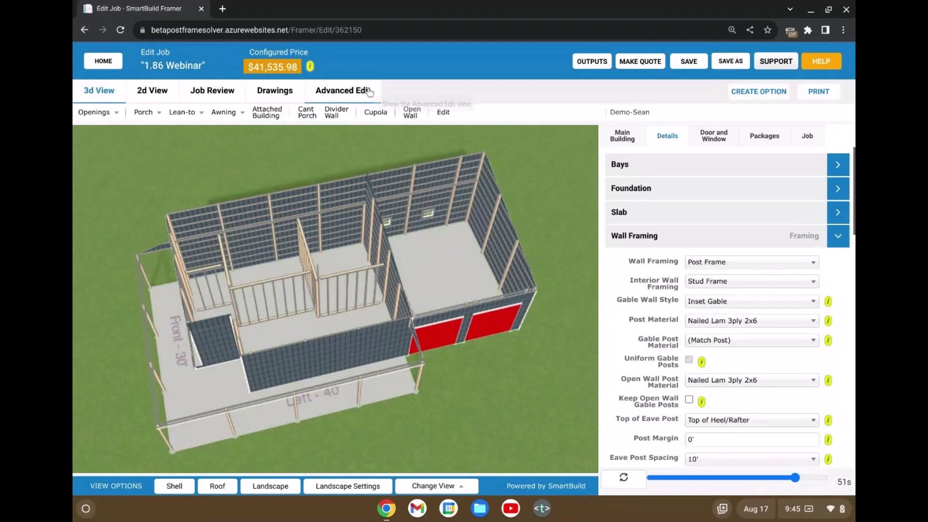
click(363, 91)
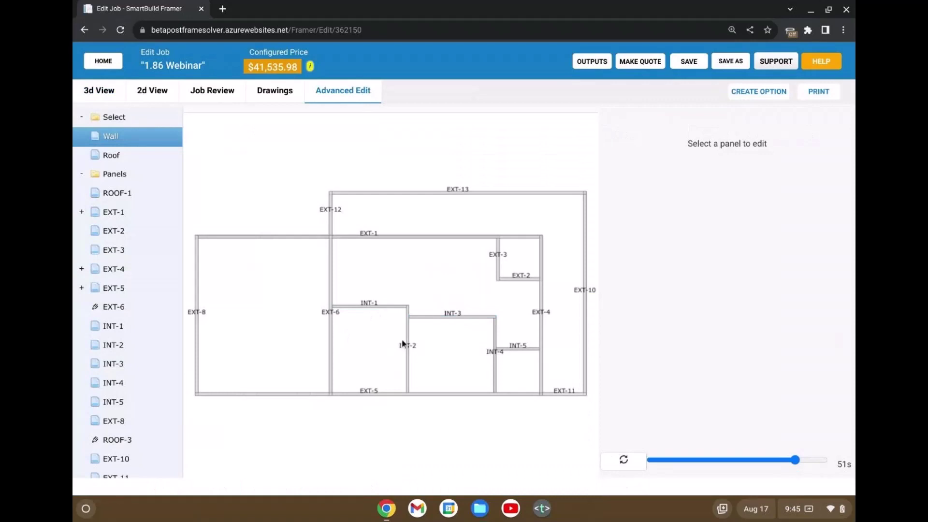
click(479, 317)
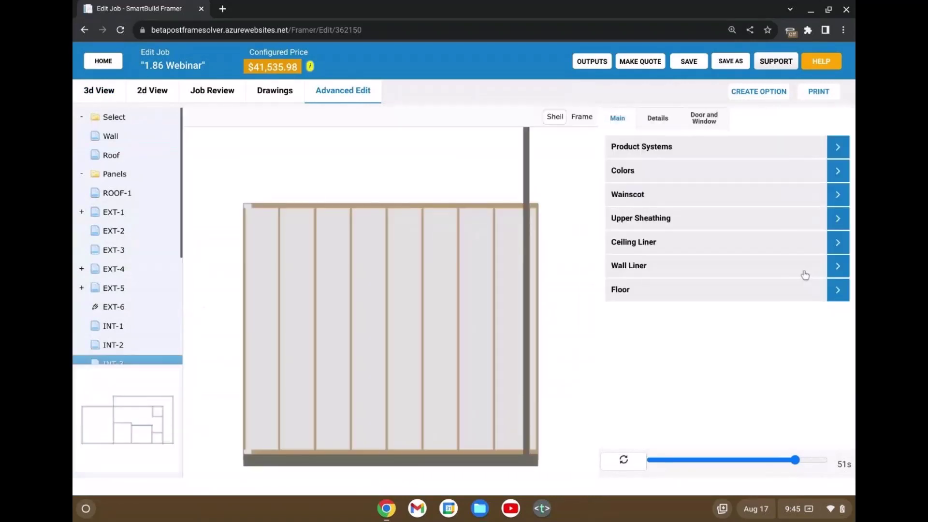
drag(453, 309, 434, 314)
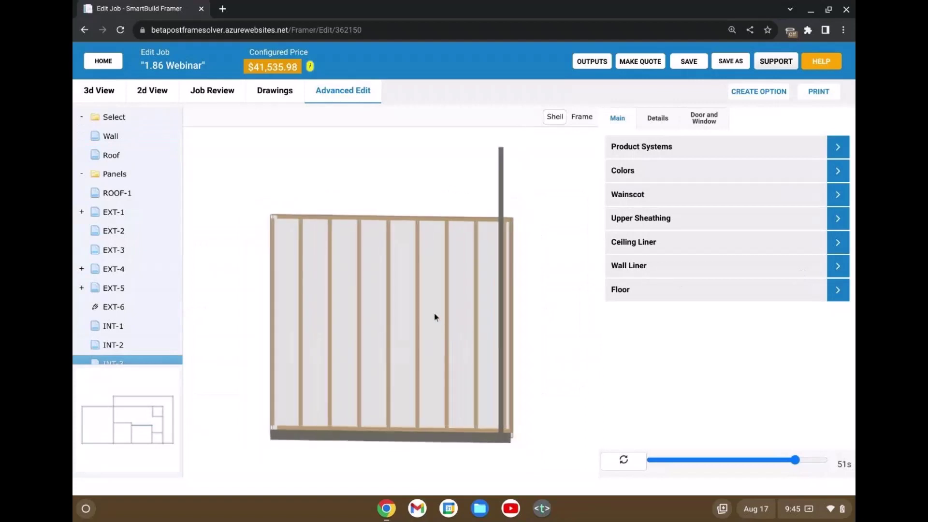
- Return to the 3D model, enable liner panels for the main building's walls and regenerate the model
click(116, 101)
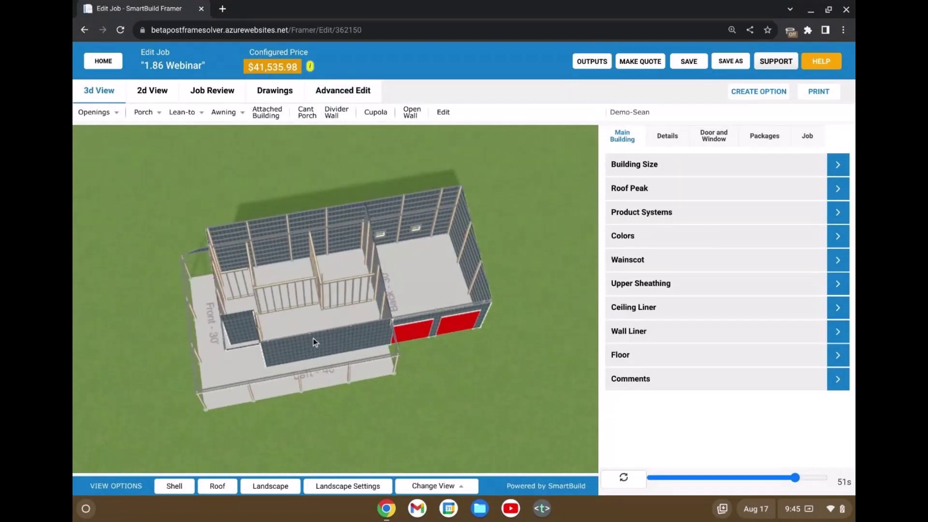
click(659, 337)
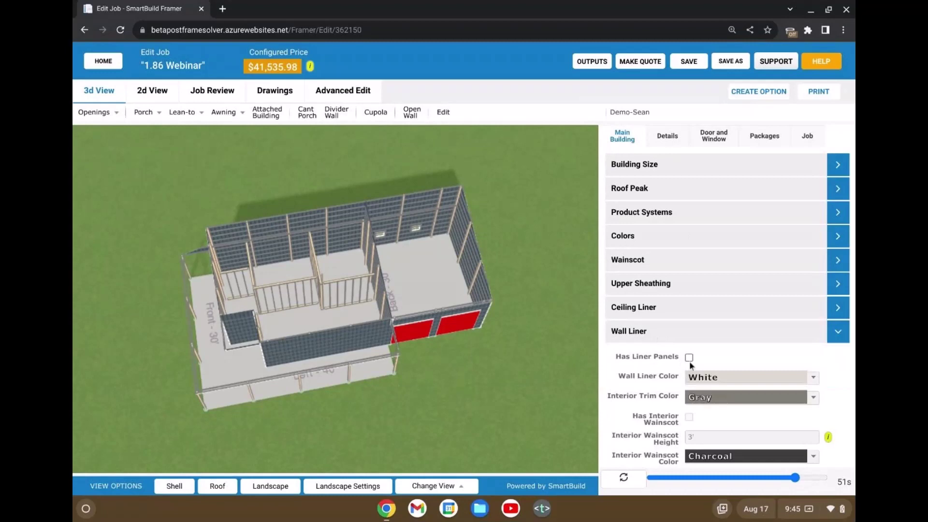
scroll(688, 361, down, 1)
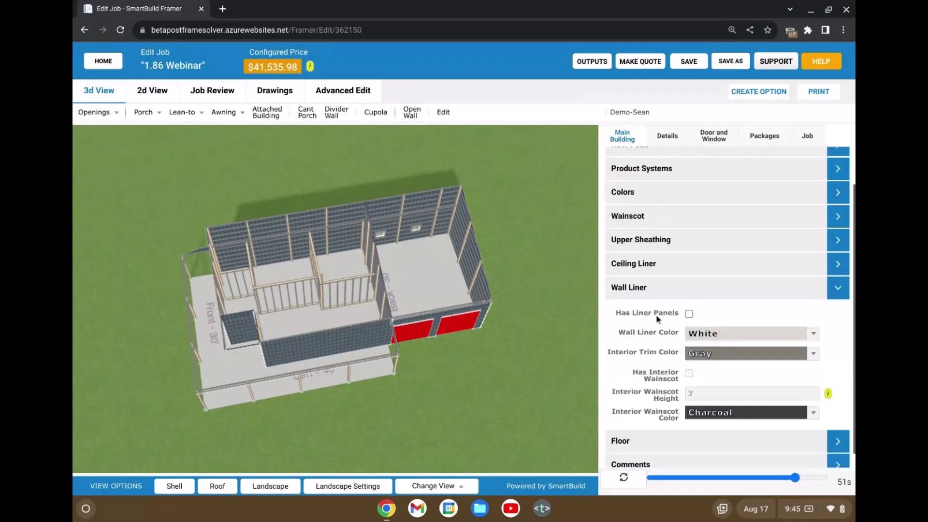
click(689, 314)
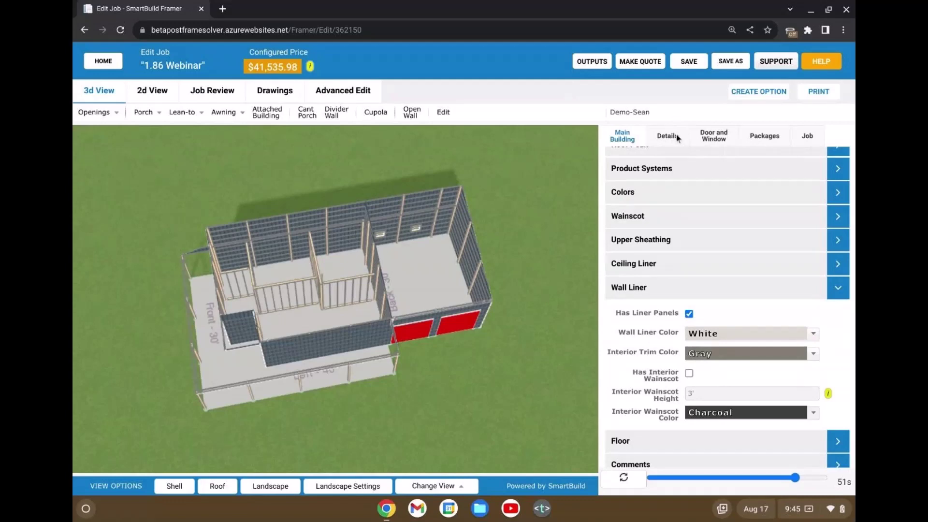
click(625, 481)
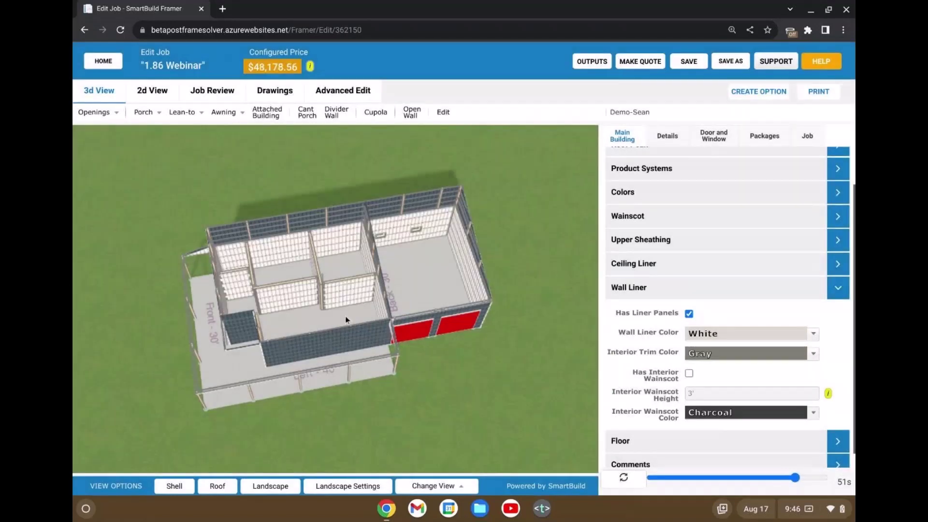
- Examine the liner panels on the interior partitions and the corner where the partition walls meet
mouse_move(351, 293)
mouse_down()
mouse_move(362, 264)
mouse_move(367, 274)
mouse_move(353, 285)
mouse_up()
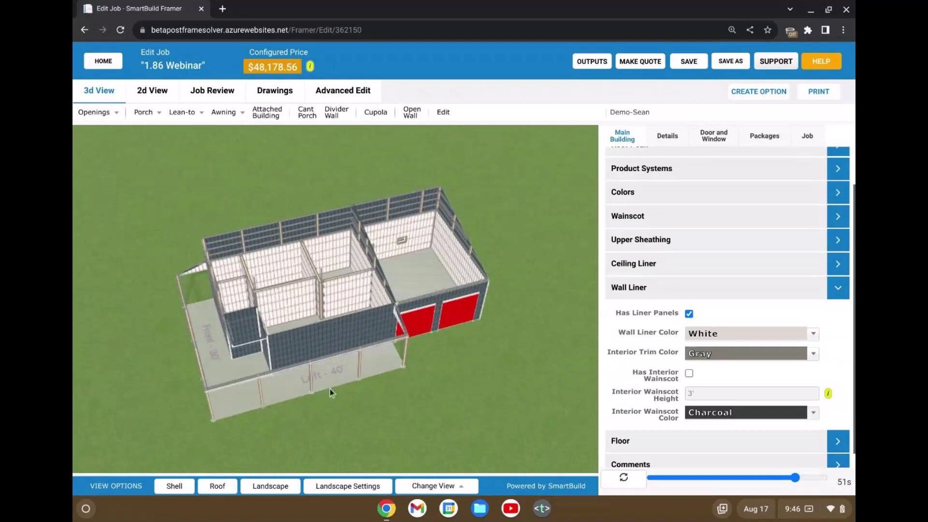
drag(329, 388, 314, 410)
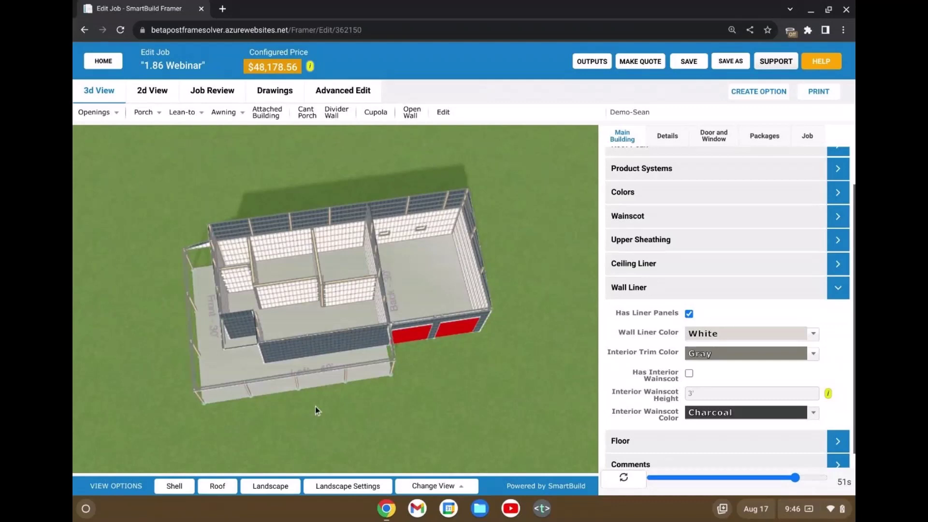
scroll(292, 303, up, 8)
scroll(345, 346, up, 3)
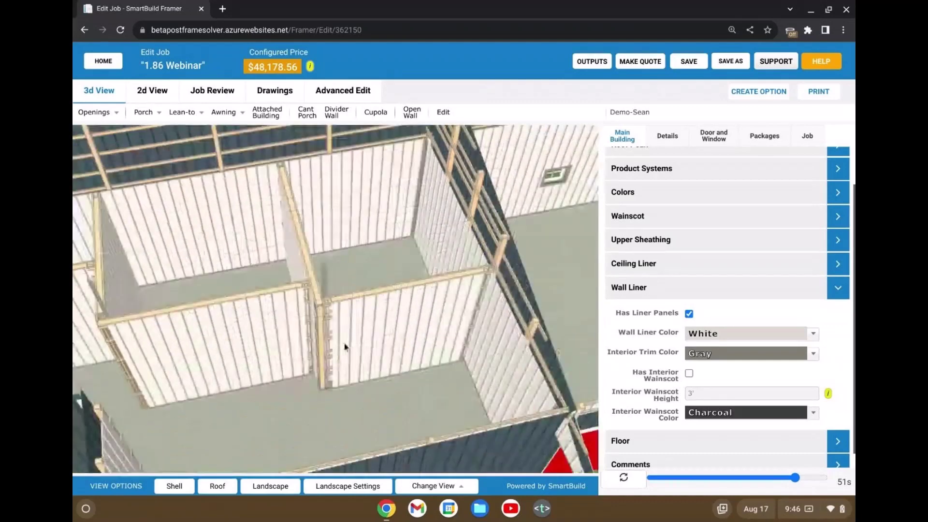
drag(344, 347, 301, 296)
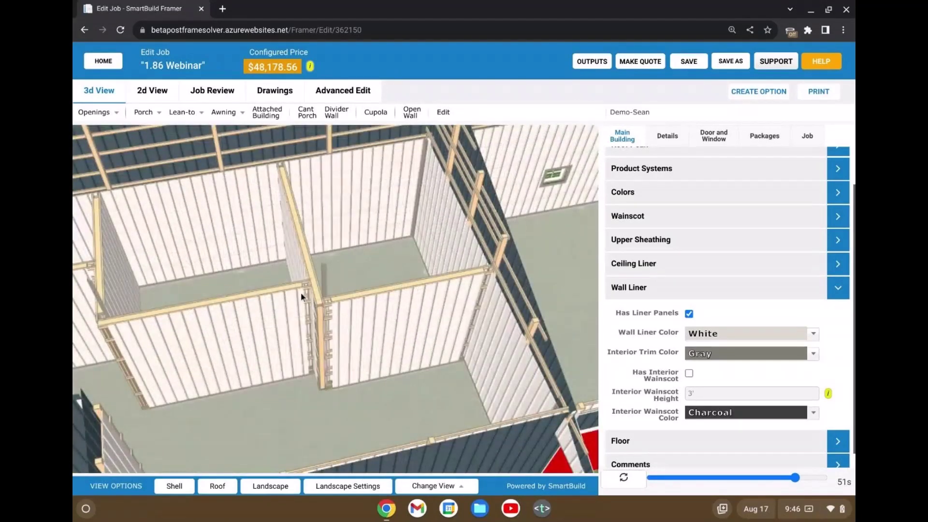
scroll(301, 296, up, 4)
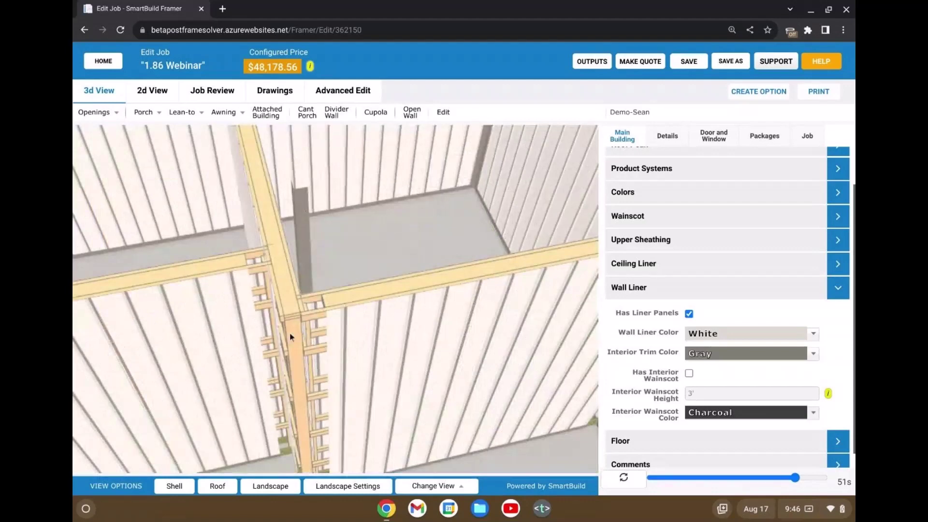
scroll(334, 337, down, 3)
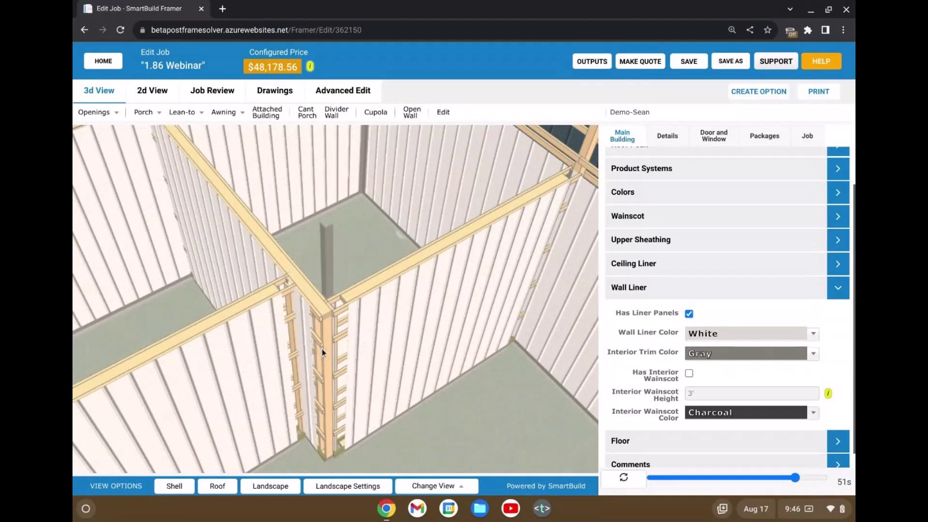
drag(322, 349, 325, 311)
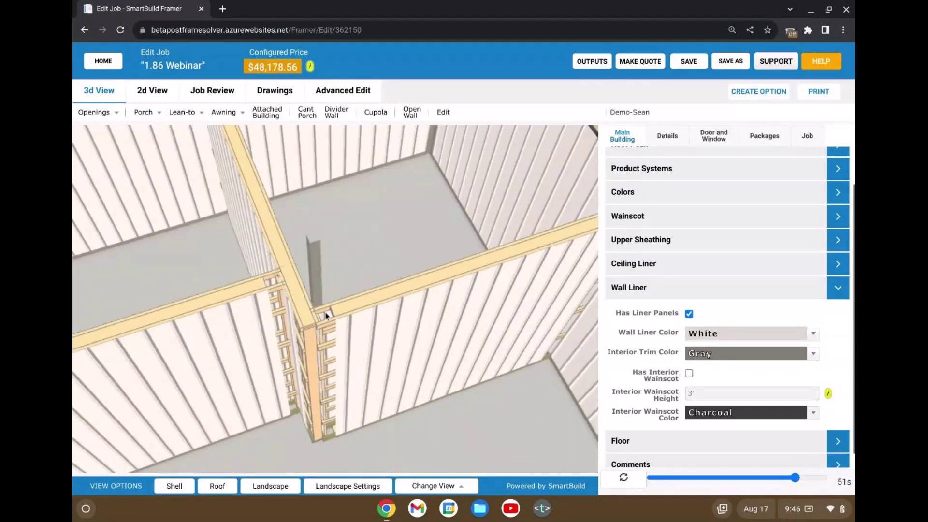
scroll(327, 323, down, 5)
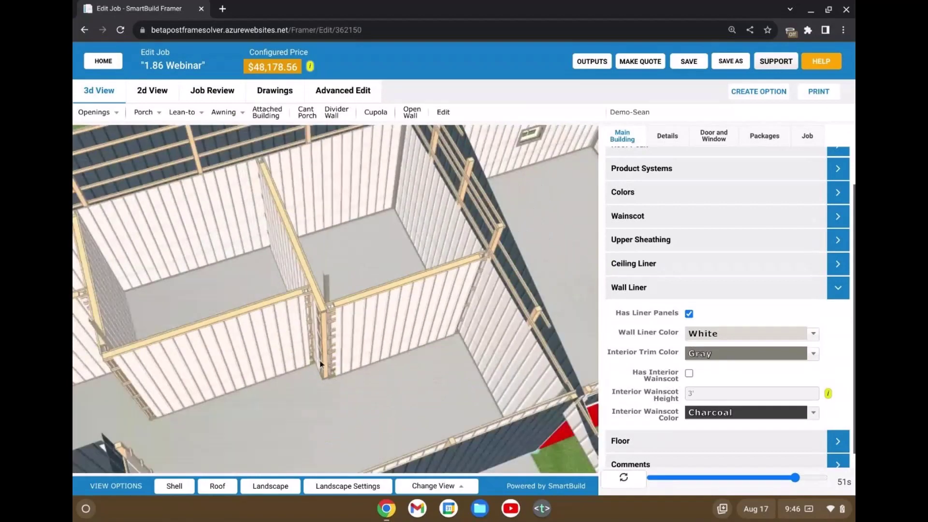
- Examine the lined interior partitions, the framing at their corner junction and the surrounding exterior walls in the 3D model
scroll(337, 330, up, 3)
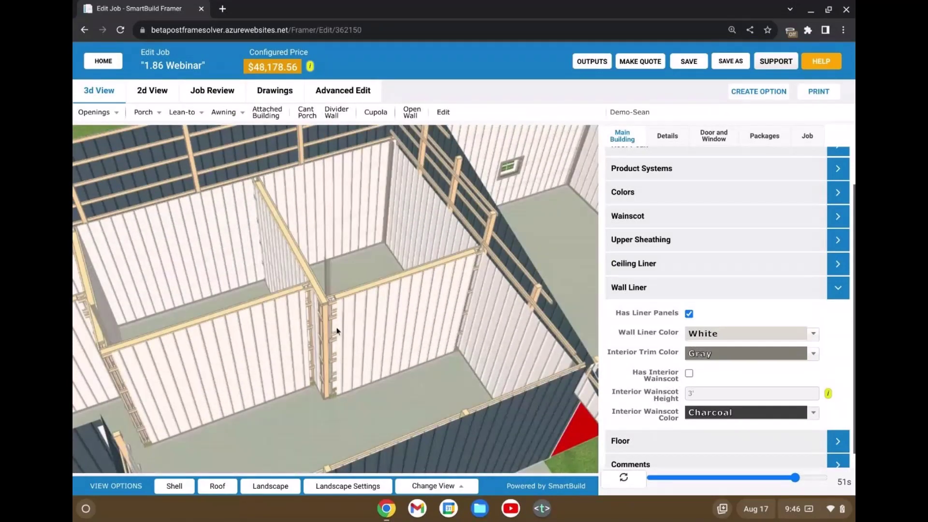
mouse_move(337, 330)
mouse_down()
mouse_move(292, 332)
mouse_move(302, 315)
mouse_move(352, 317)
mouse_move(308, 331)
mouse_move(302, 320)
mouse_move(339, 341)
mouse_up()
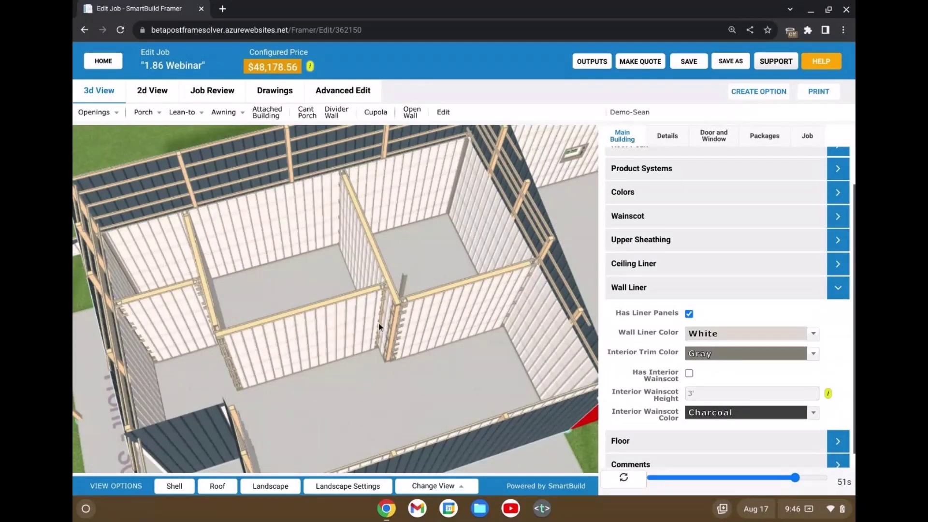
scroll(378, 323, up, 8)
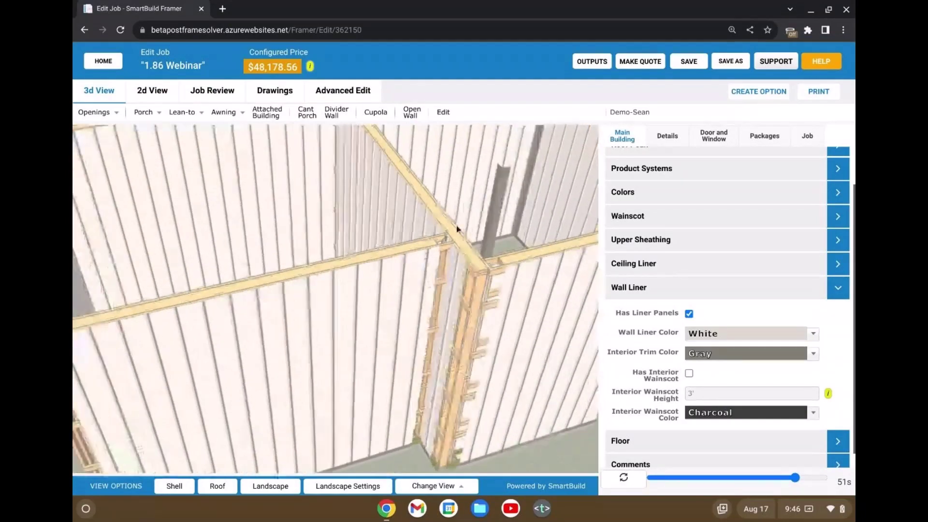
drag(456, 229, 416, 279)
scroll(413, 281, down, 3)
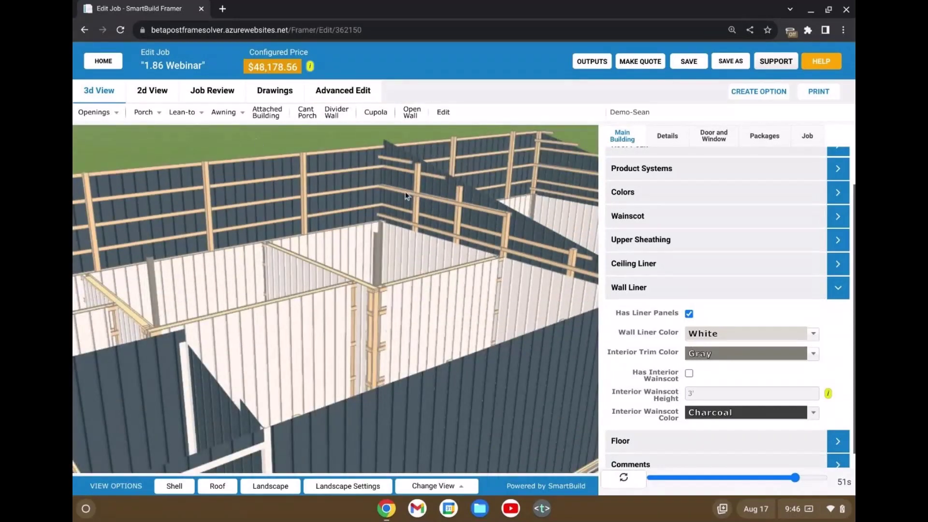
scroll(408, 203, down, 2)
drag(410, 212, 353, 216)
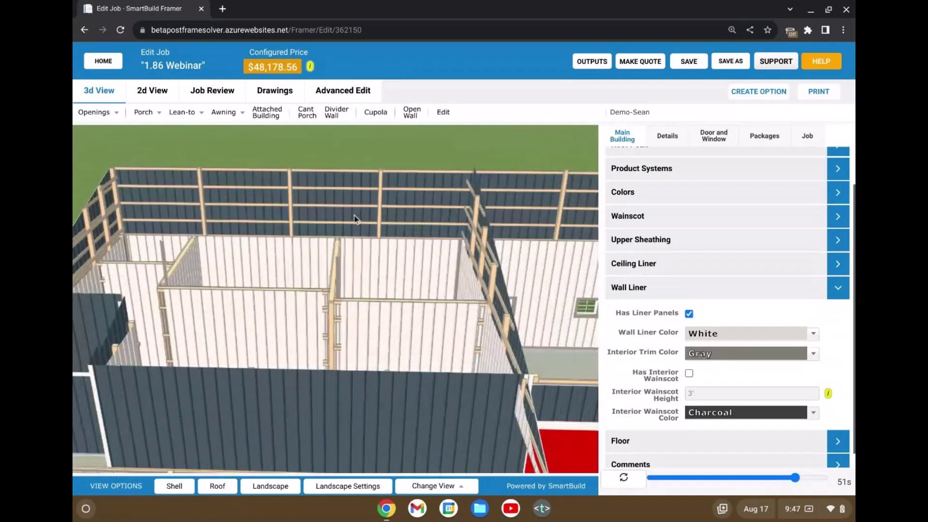
scroll(355, 217, up, 2)
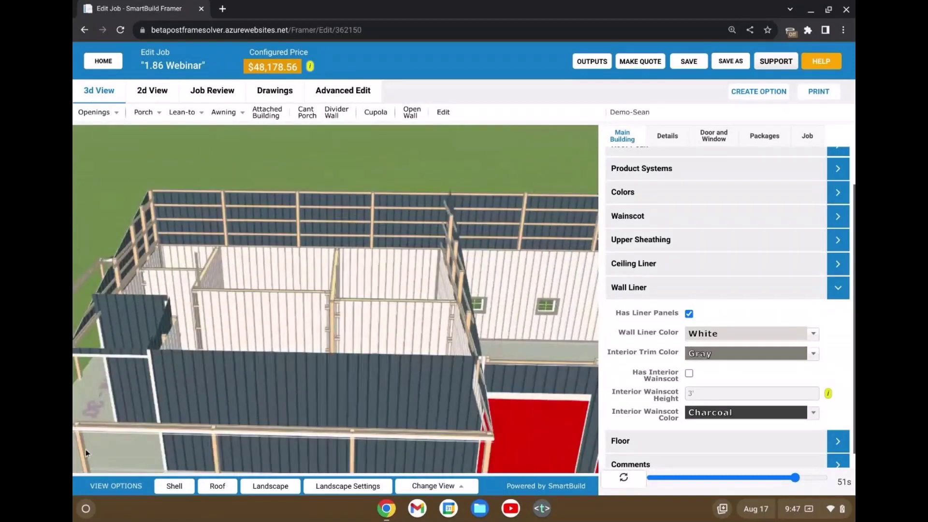
scroll(329, 355, down, 2)
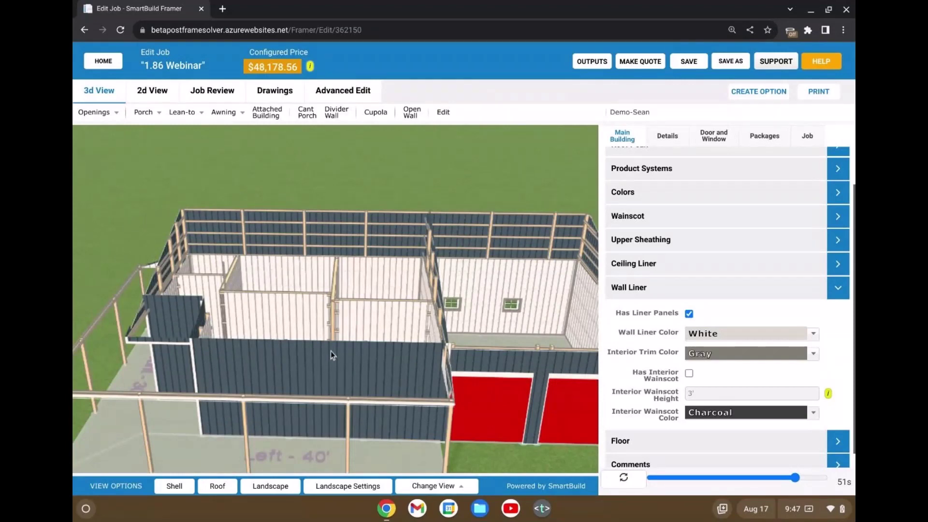
scroll(331, 351, down, 5)
- Redisplay the shell, roof and landscape with Show Sky enabled, and view the building's exterior from the garage door end
click(172, 489)
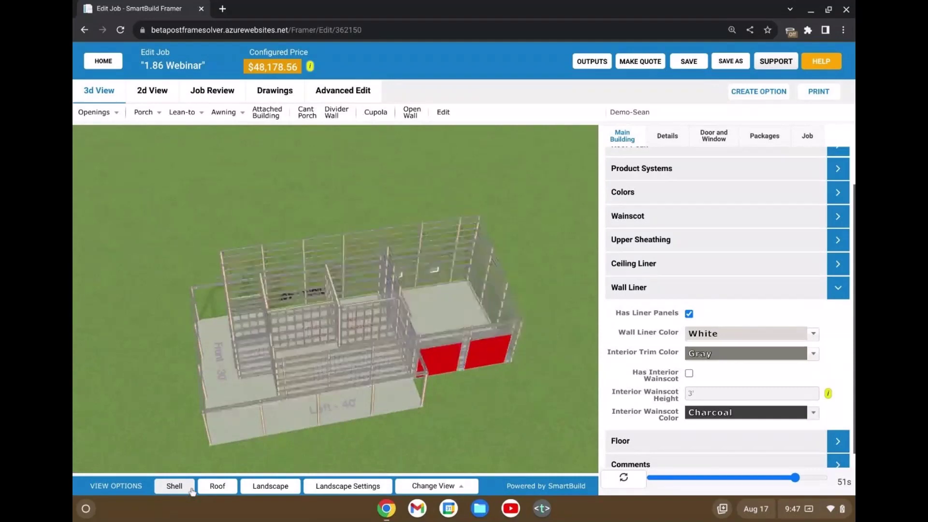
click(189, 490)
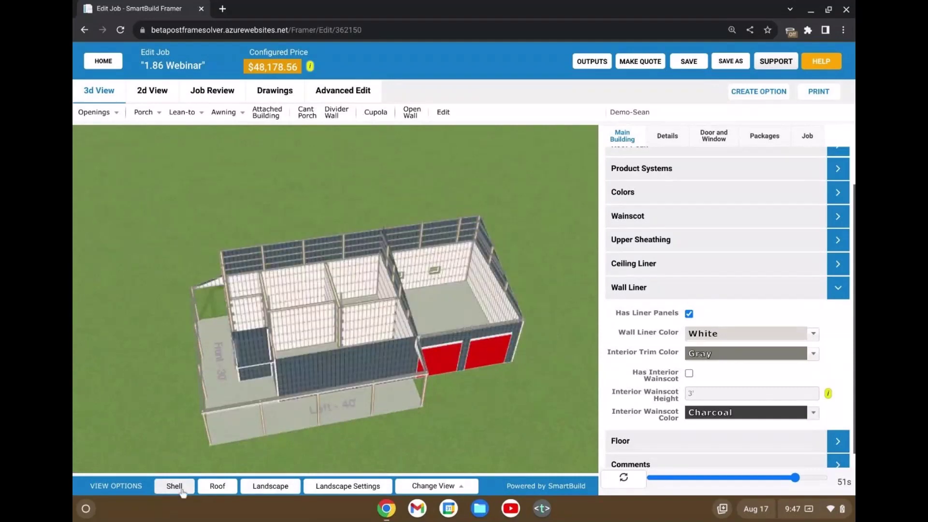
click(216, 489)
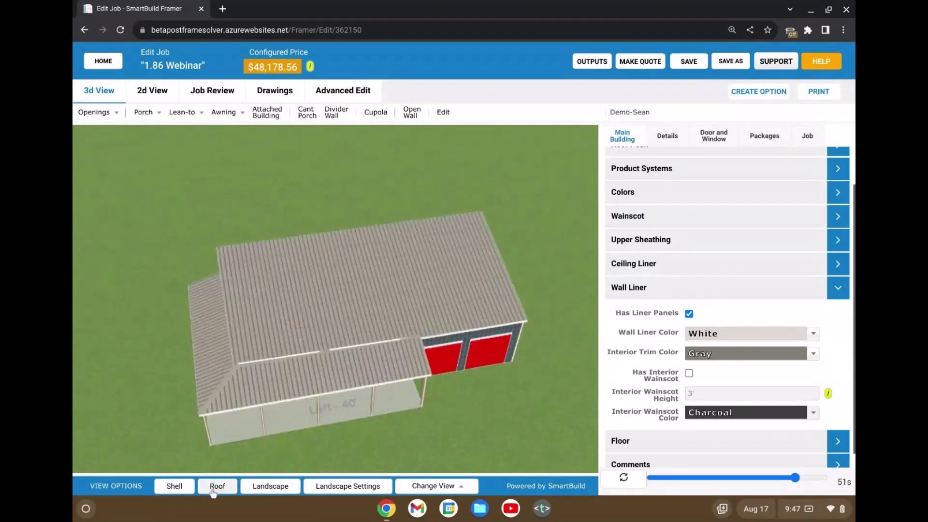
click(296, 490)
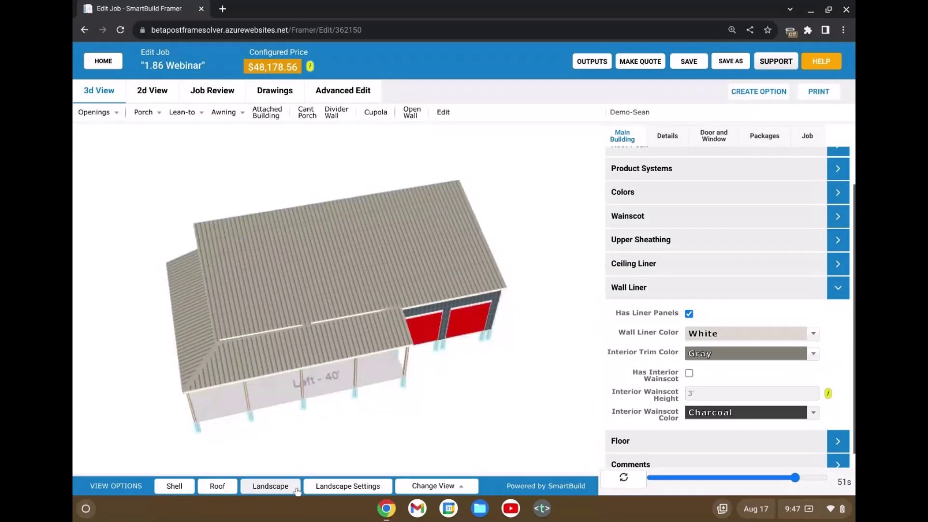
click(323, 487)
click(390, 331)
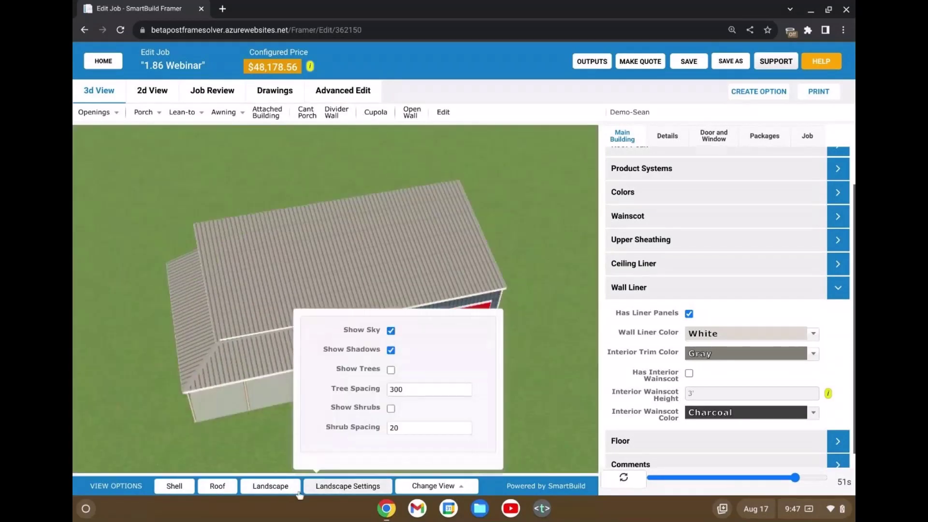
click(223, 419)
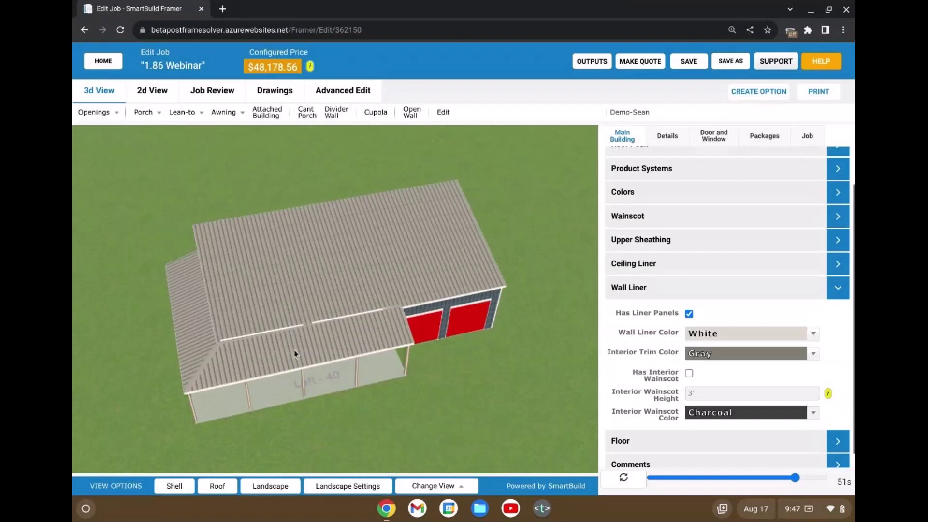
drag(294, 350, 179, 321)
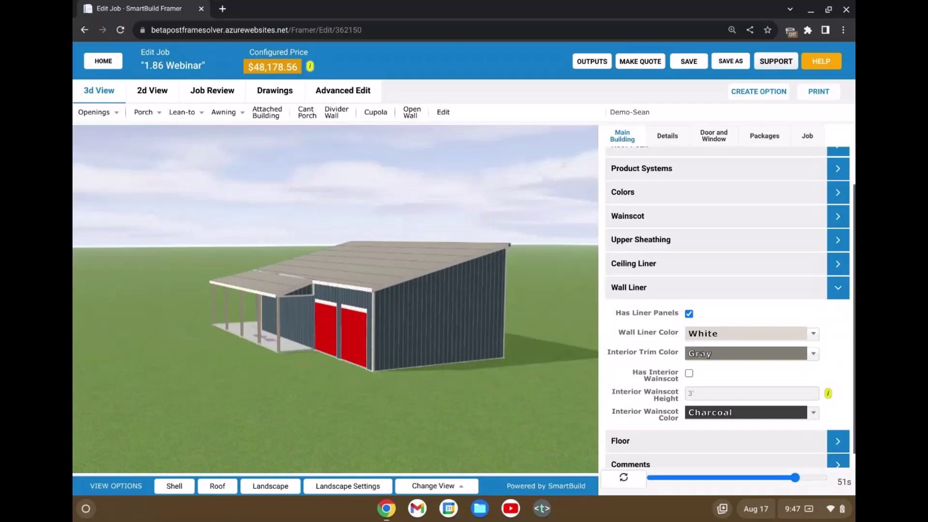
drag(384, 317, 425, 309)
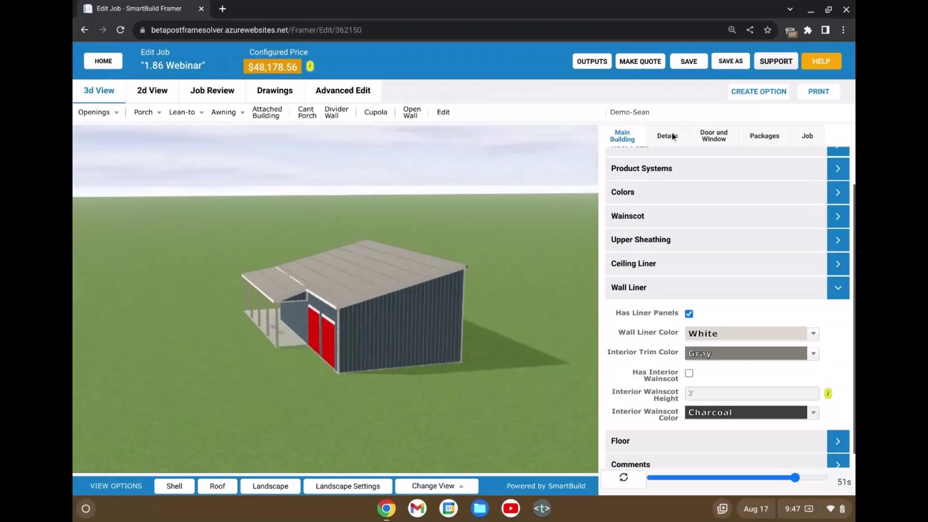
- Bring up the wall layout drawing and open the assembly drawing of wall EXT-6 from it
scroll(695, 234, up, 1)
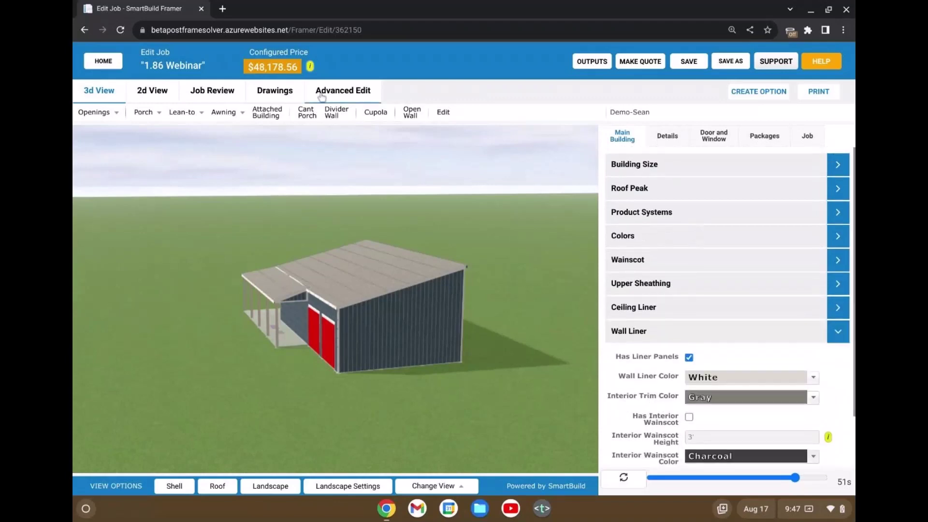
click(292, 95)
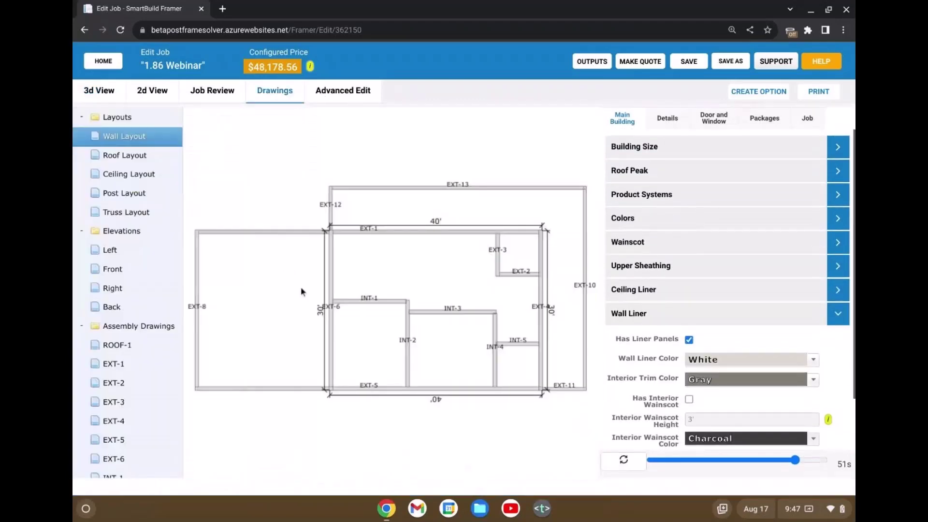
drag(300, 289, 313, 271)
drag(399, 275, 430, 278)
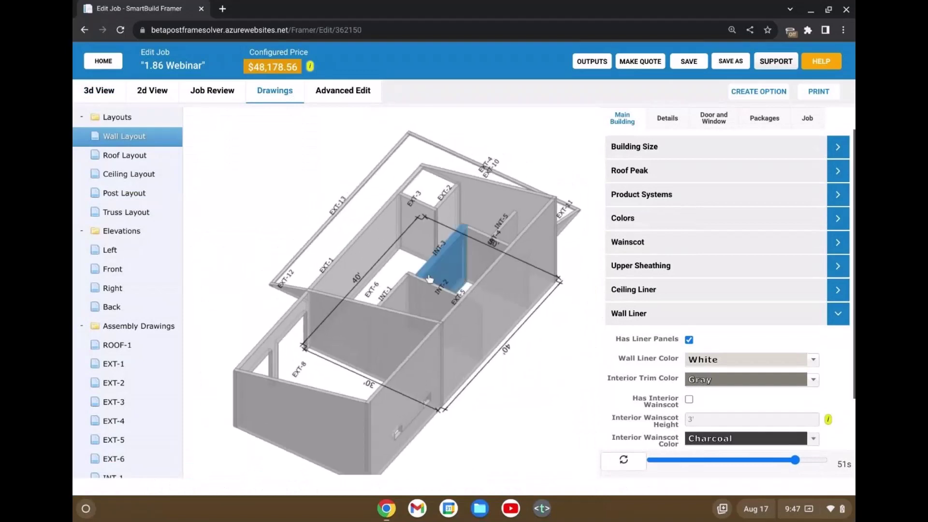
right_click(364, 309)
click(398, 344)
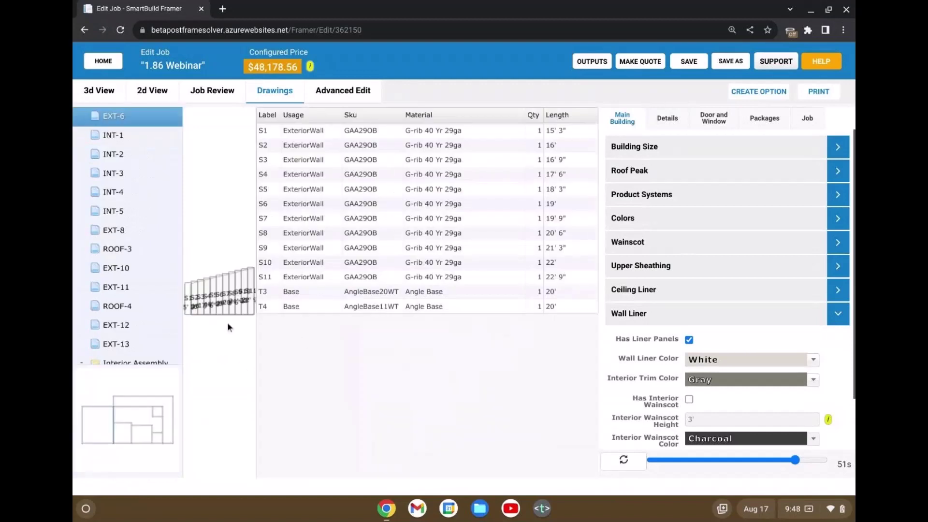
- Widen the EXT-6 drawing area and inspect how wall sheathing sheets S1 to S4 are laid out
drag(256, 330, 418, 328)
scroll(261, 331, up, 3)
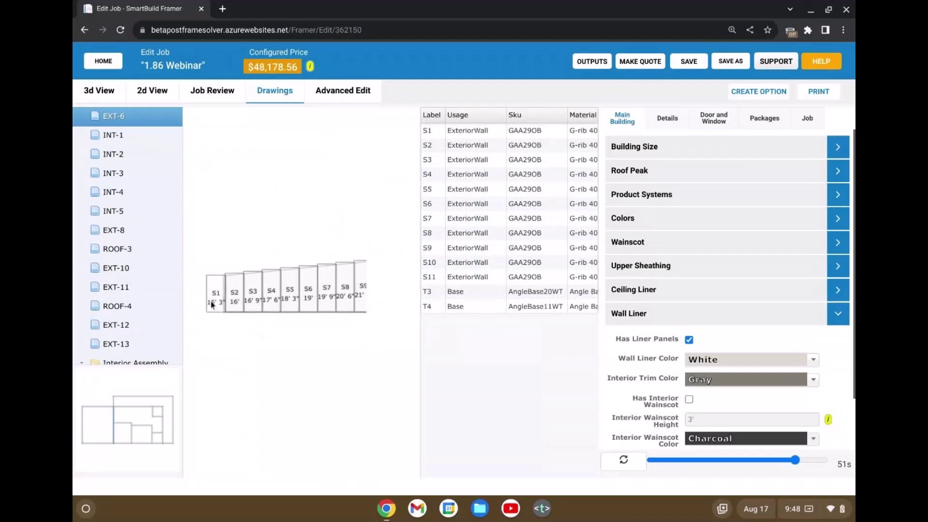
scroll(234, 280, up, 5)
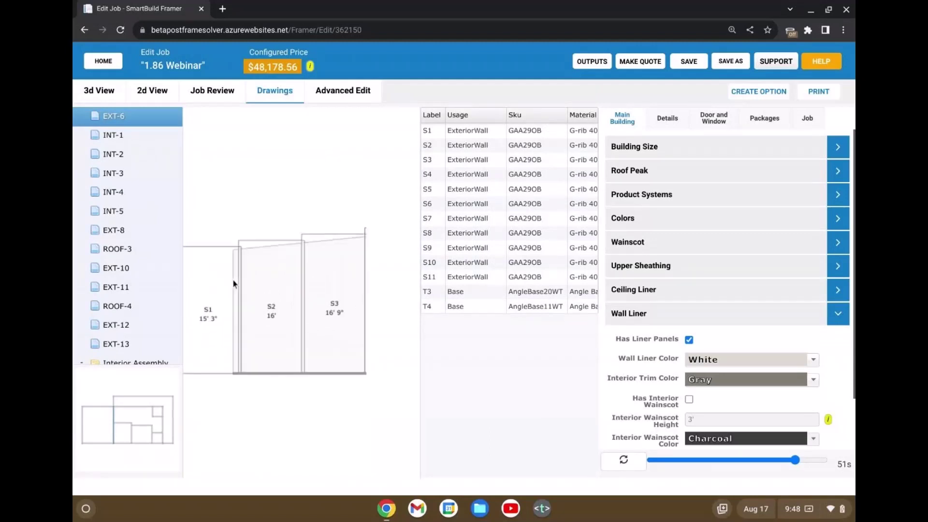
scroll(269, 267, down, 3)
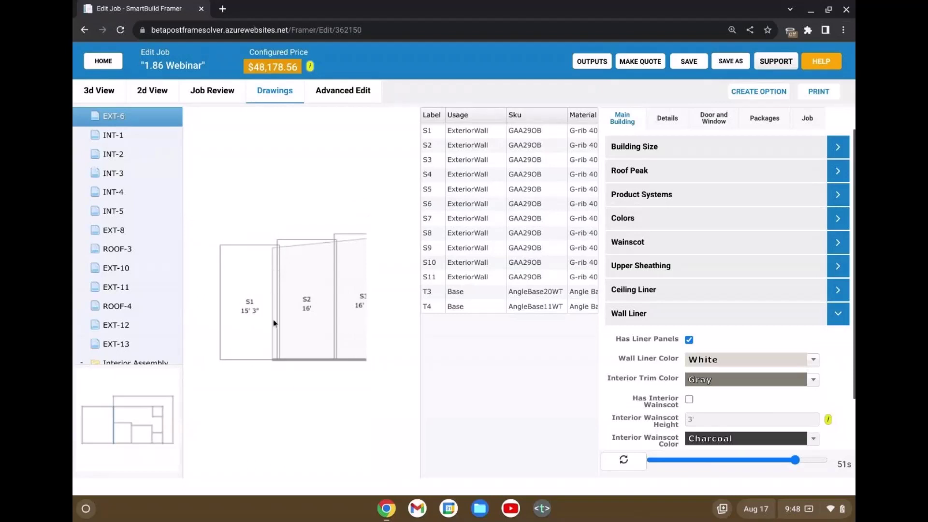
scroll(319, 300, down, 1)
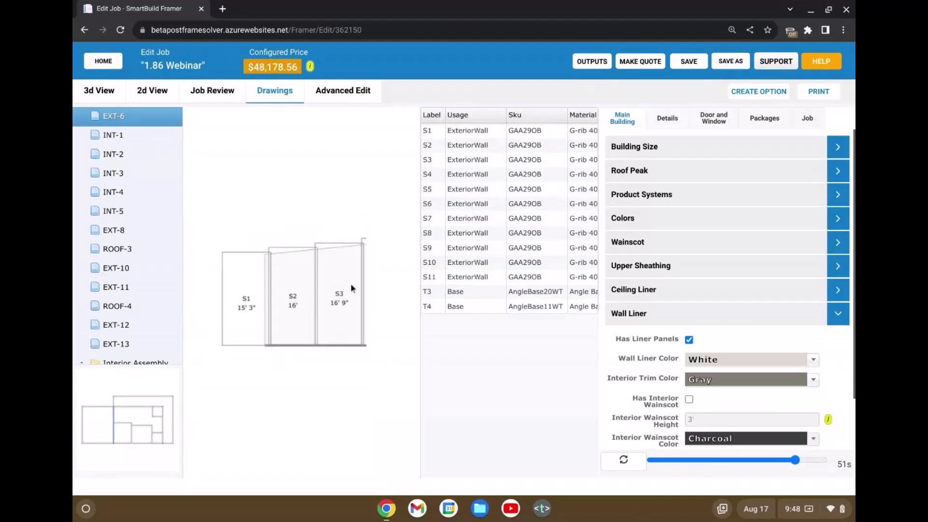
scroll(329, 285, down, 2)
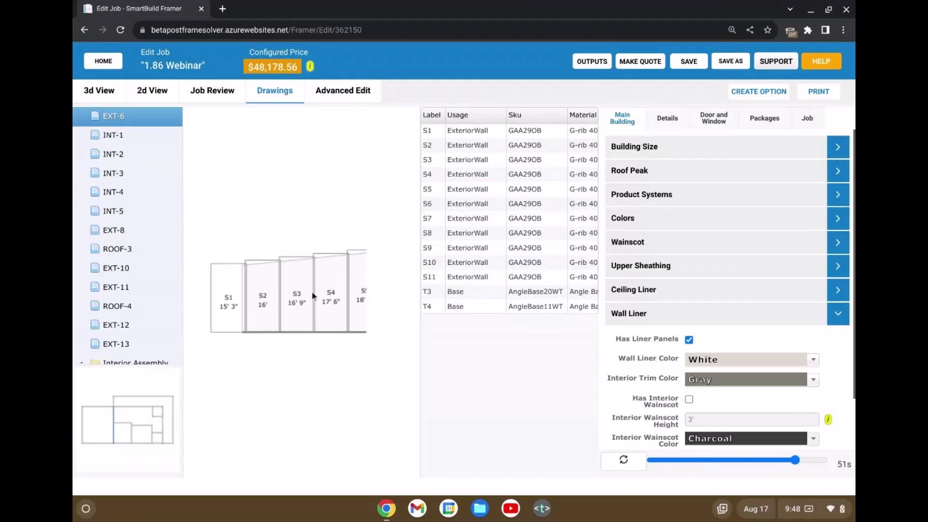
- Check the available Measure From options in the main building's Building Size settings
click(659, 148)
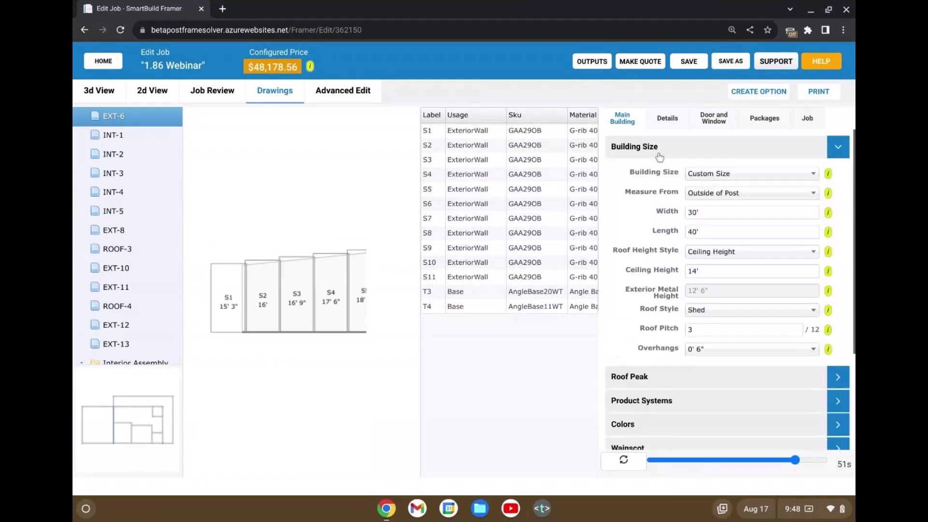
click(720, 195)
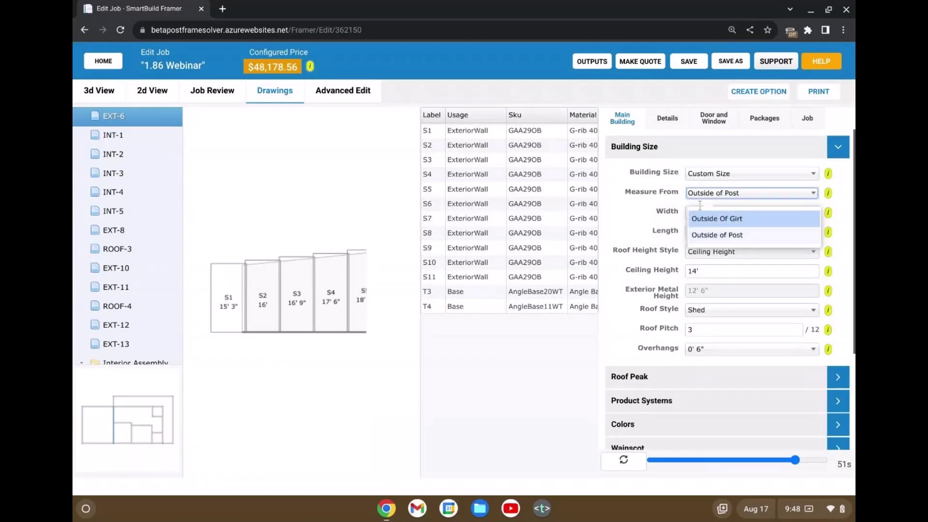
click(628, 196)
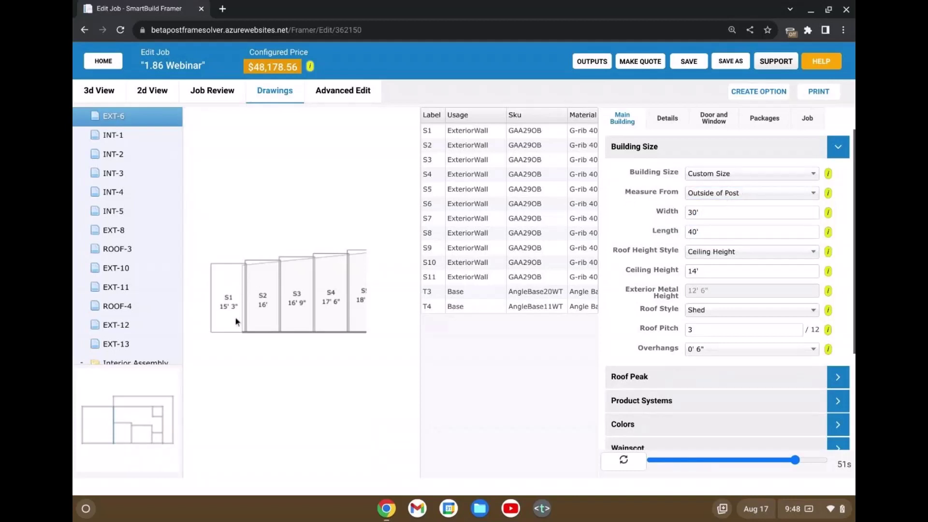
scroll(236, 321, down, 1)
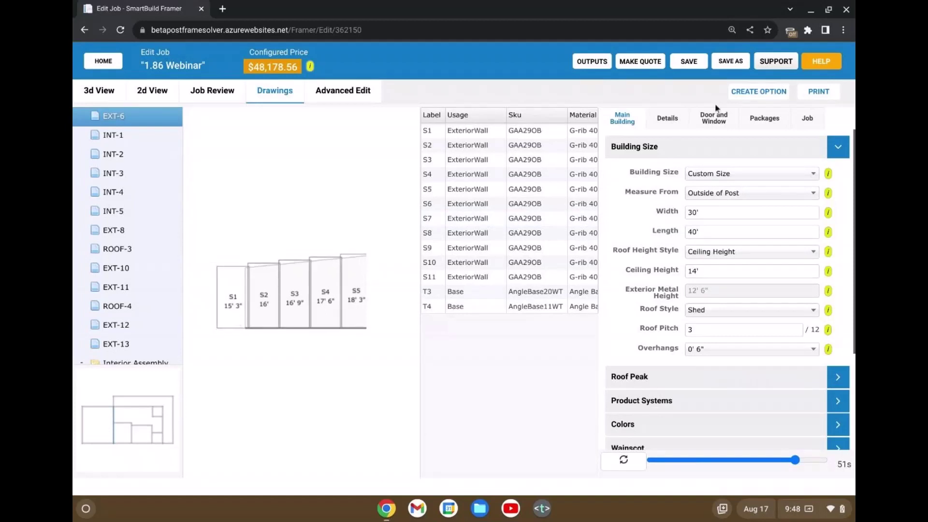
- Set the Corner Sheathing Margin to 2" in the Wall Sheathing details and look closely at sheet S1 in the EXT-6 drawing
click(667, 119)
scroll(710, 232, down, 5)
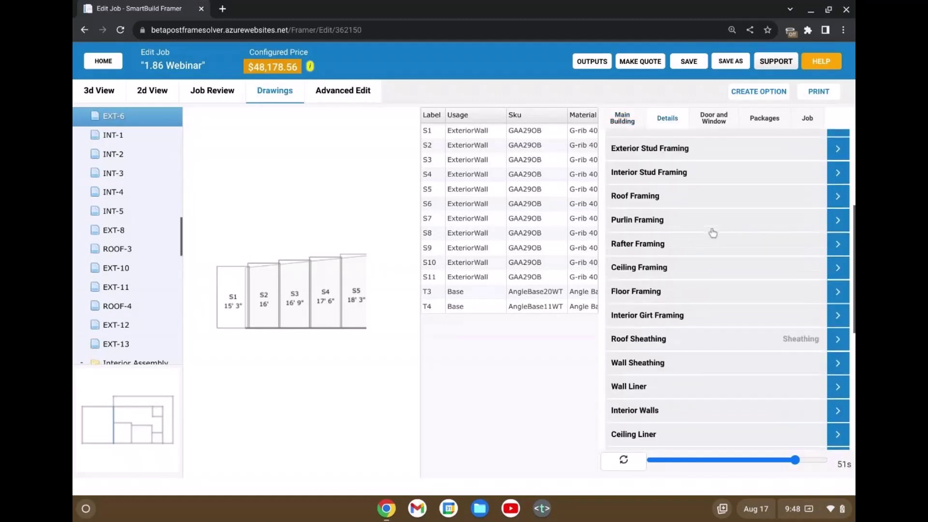
click(696, 313)
scroll(665, 301, down, 2)
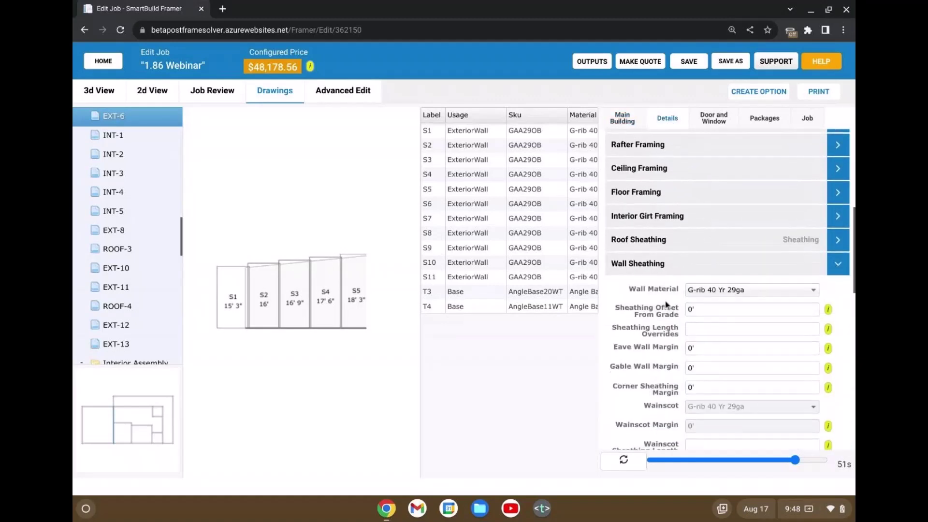
scroll(665, 301, down, 2)
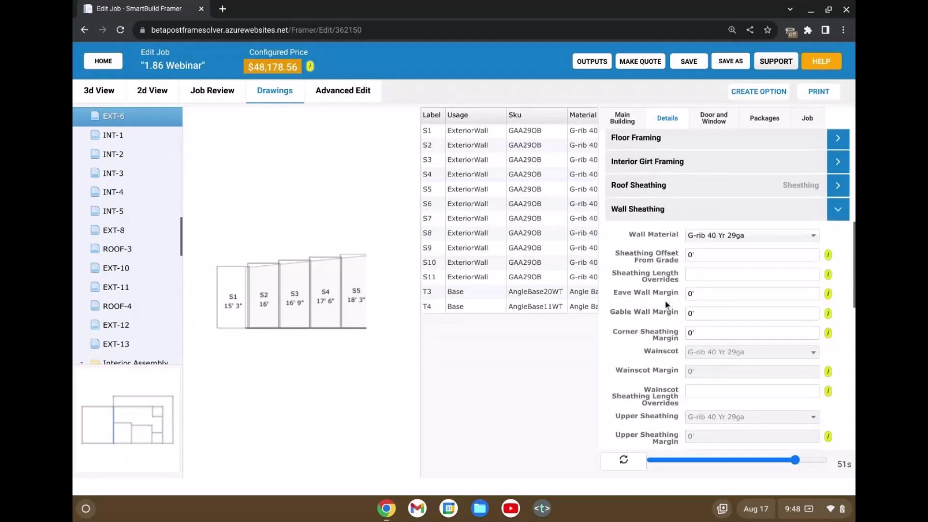
triple_click(668, 334)
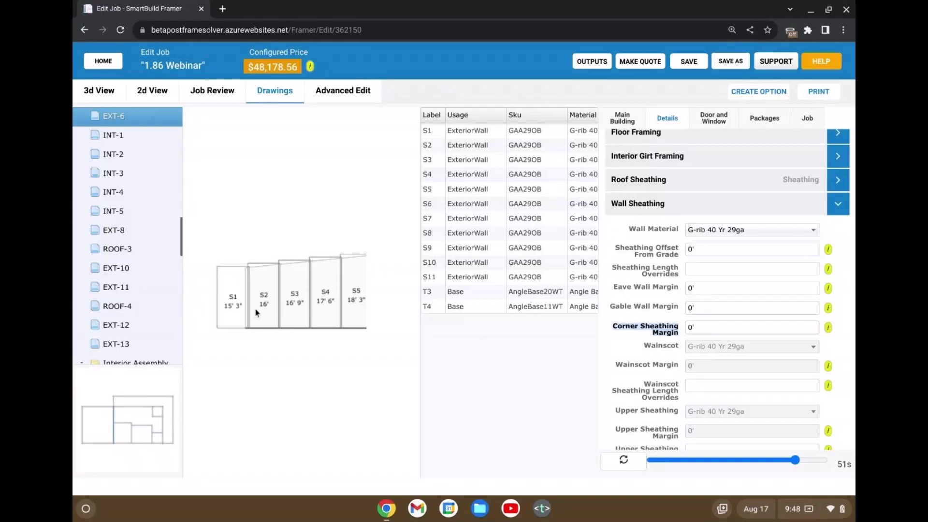
click(697, 327)
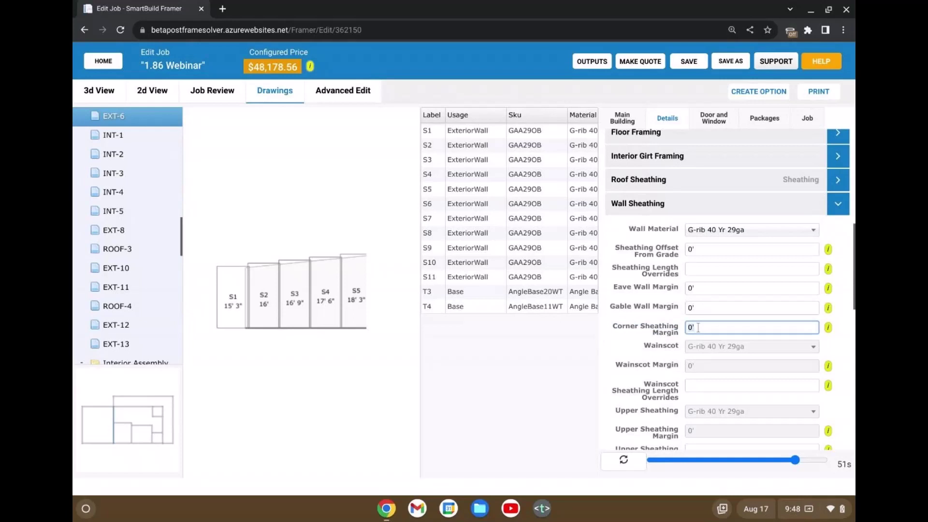
key(BackSpace)
key(BackSpace)
text(2)
click(620, 353)
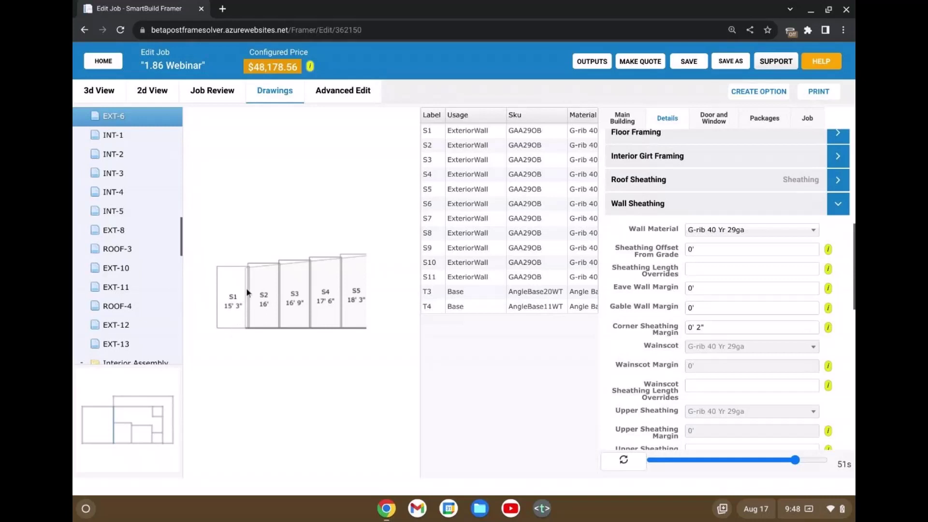
scroll(245, 286, up, 5)
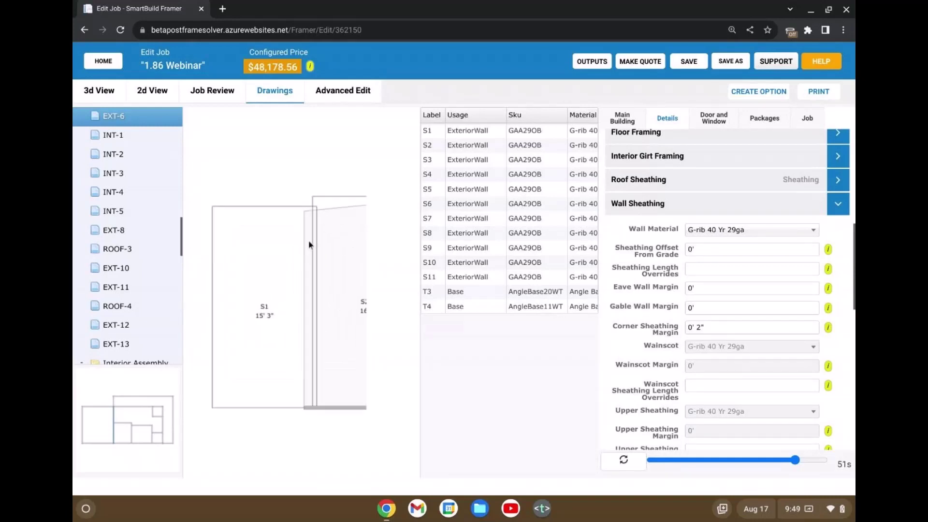
- Inspect sheets S1 to S3 in the EXT-6 sheathing drawing and update the model with the 2" Corner Sheathing Margin
scroll(307, 246, down, 5)
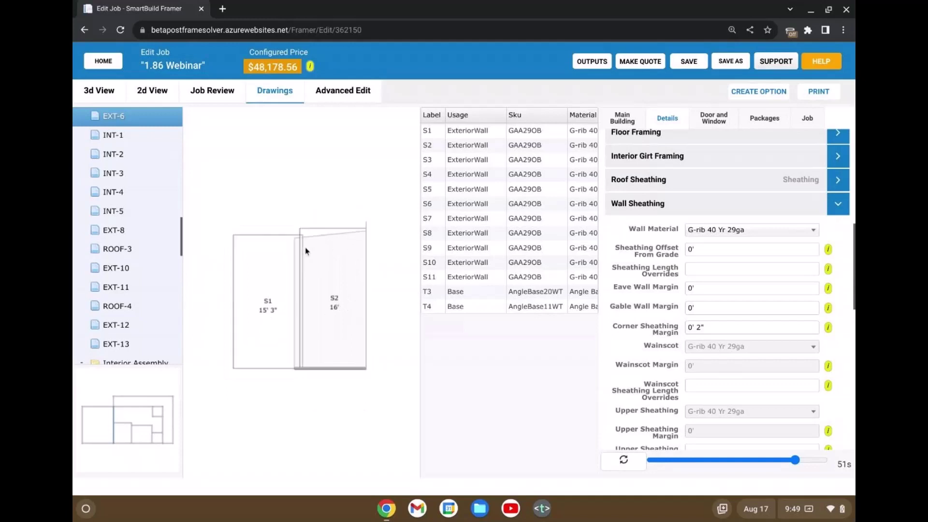
scroll(324, 222, down, 5)
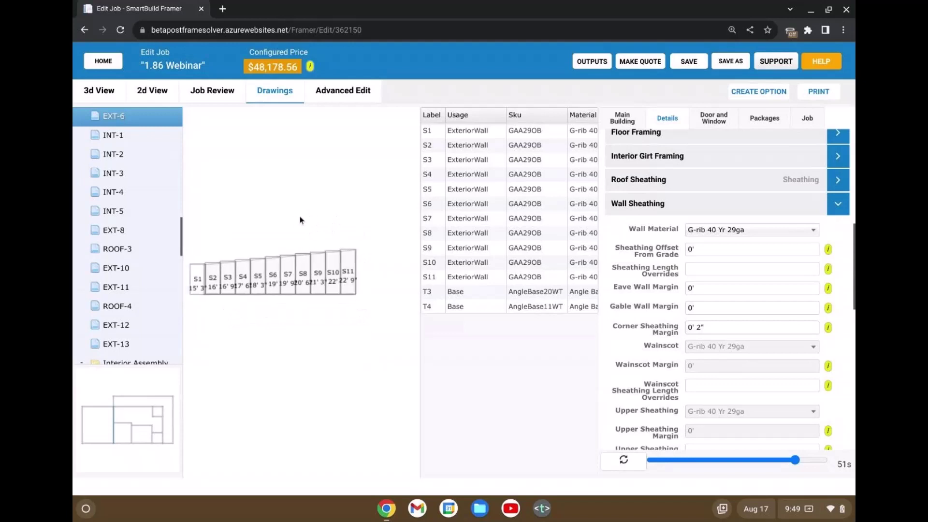
scroll(222, 288, up, 3)
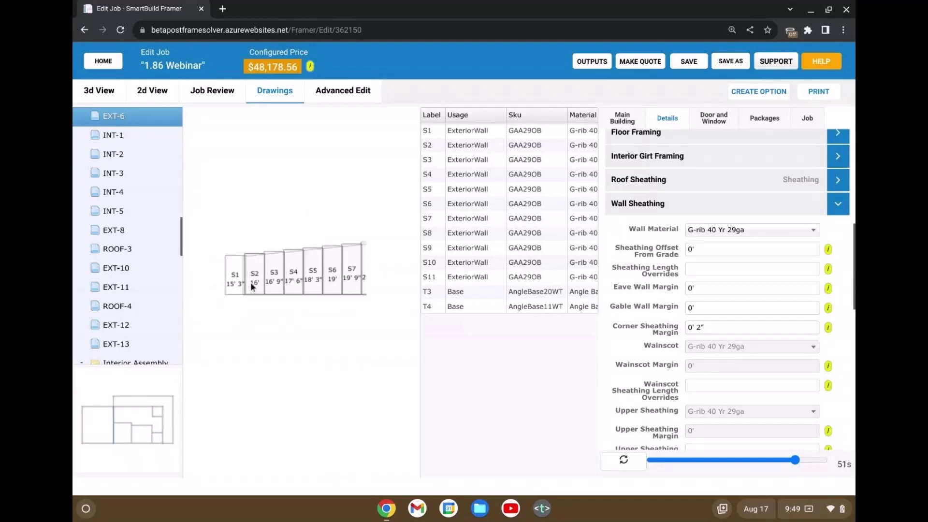
scroll(251, 283, up, 3)
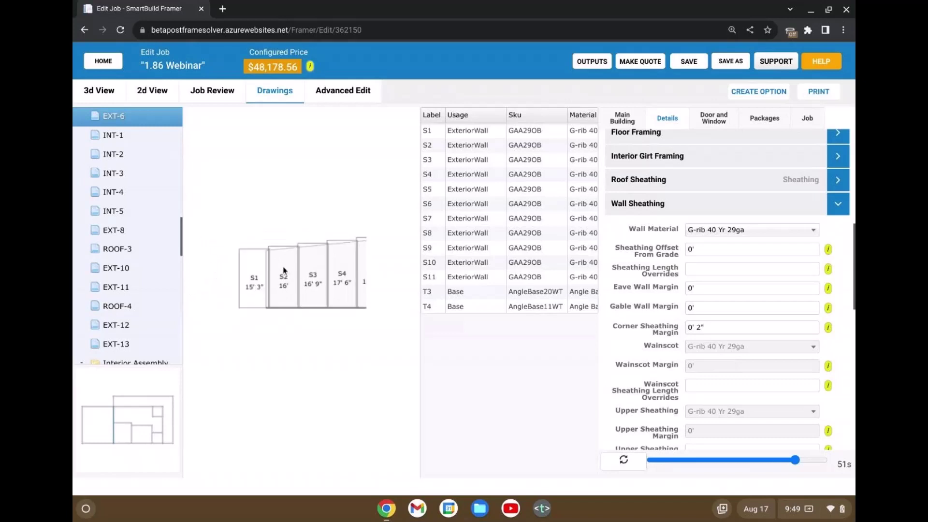
scroll(283, 270, up, 2)
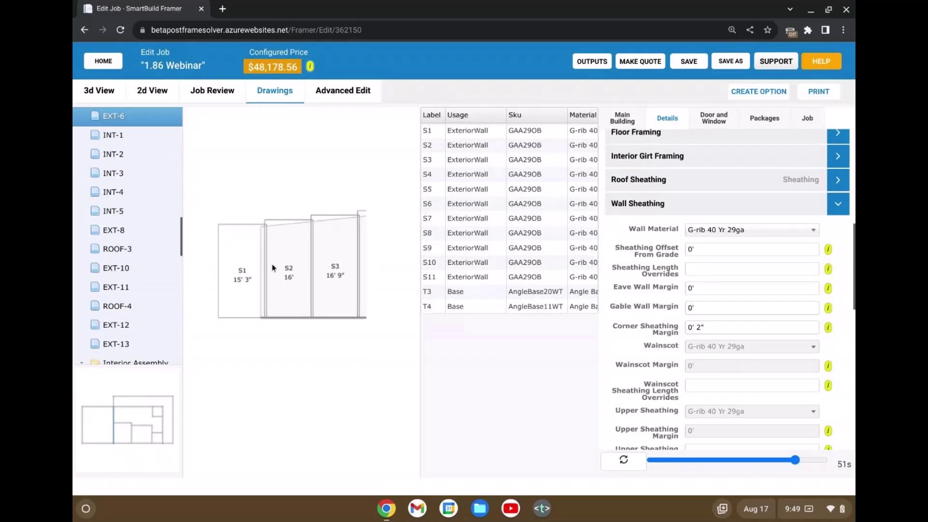
click(713, 329)
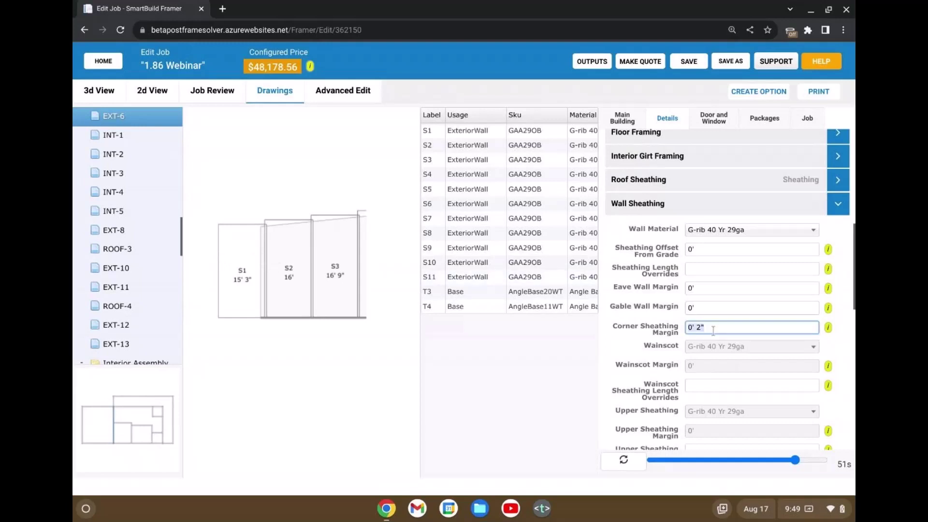
click(630, 466)
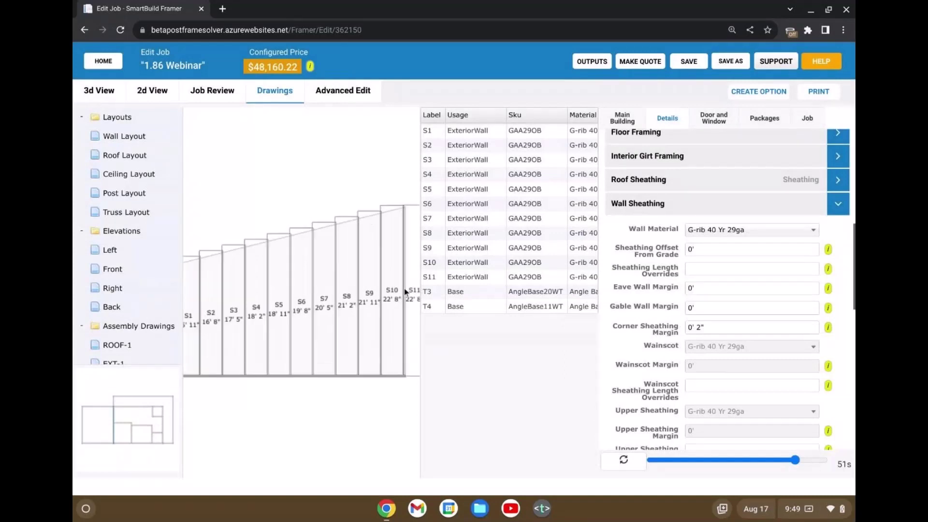
- View the sheathing drawing of wall EXT-4, and reopen the EXT-6 sheathing drawing from the wall layout
click(165, 431)
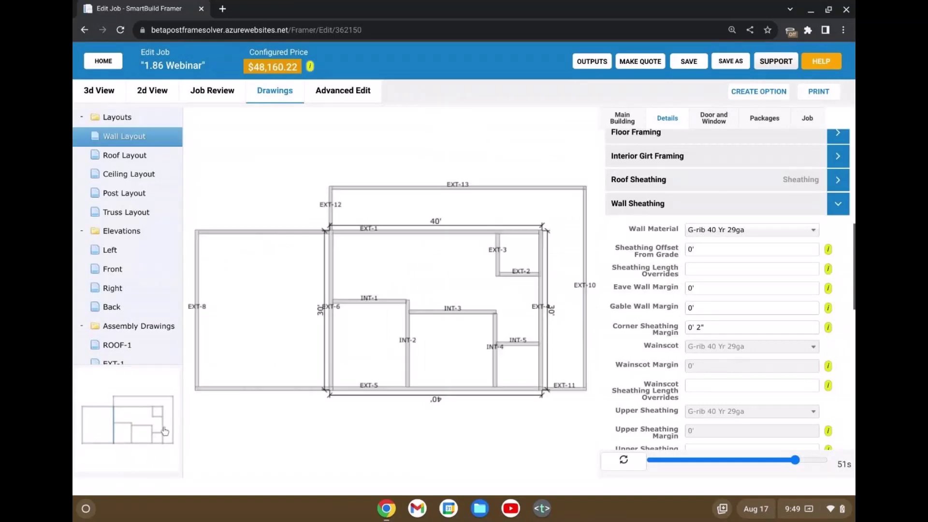
click(543, 302)
click(556, 336)
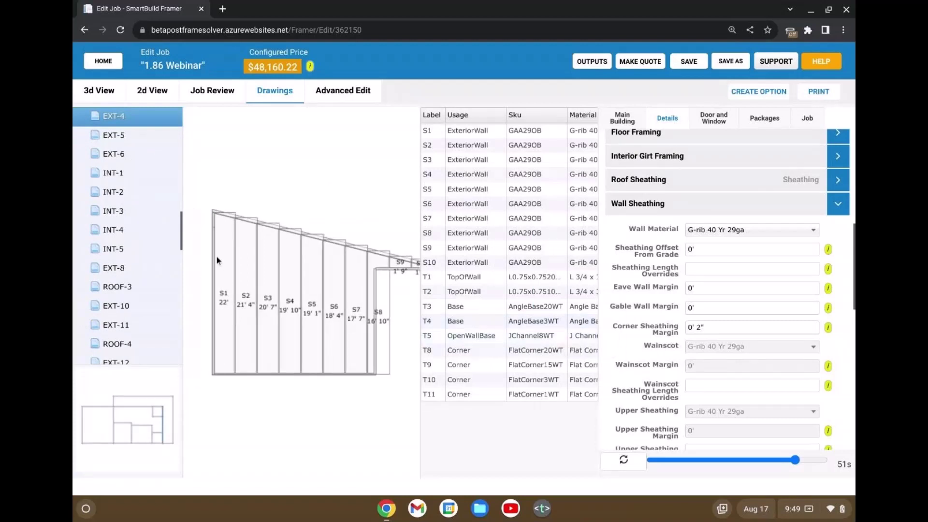
click(114, 417)
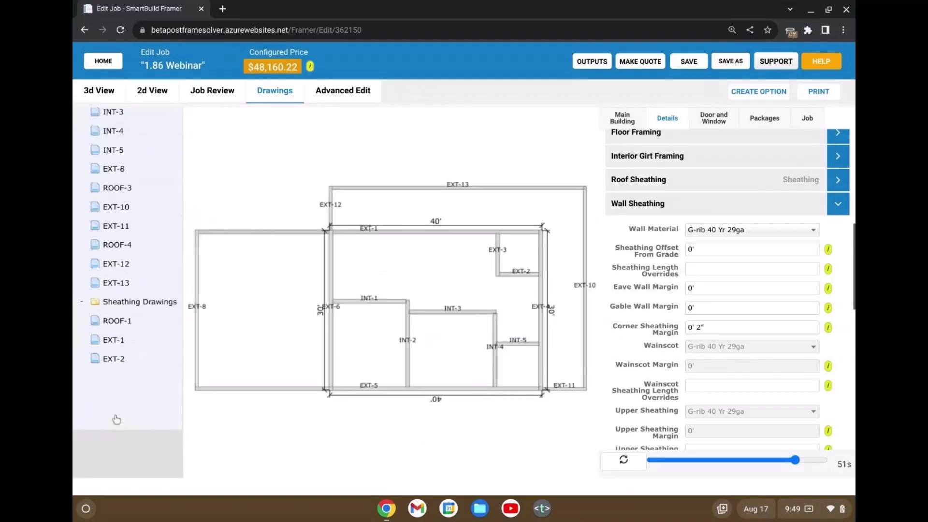
click(334, 272)
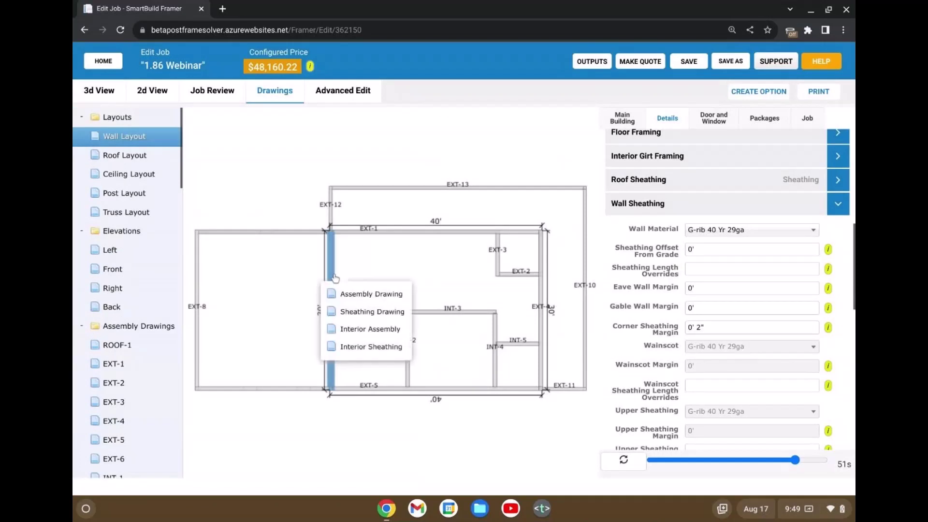
click(372, 311)
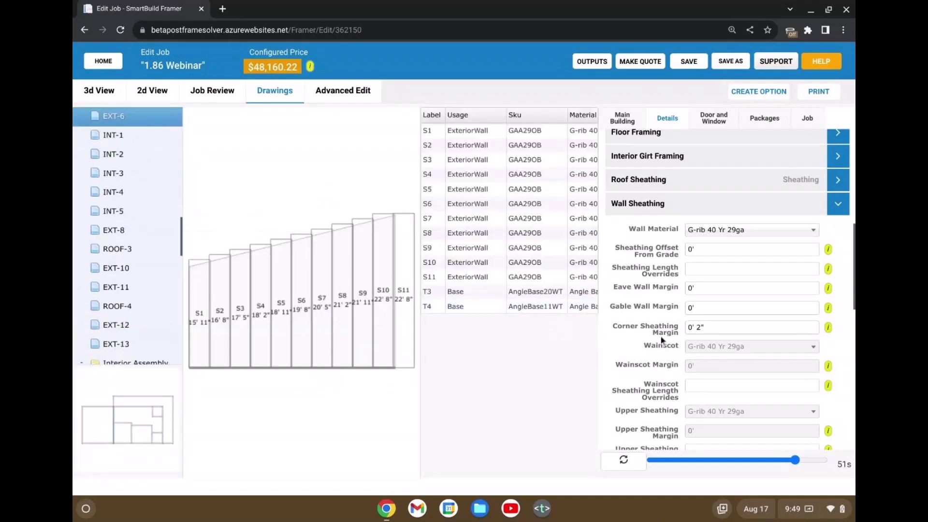
- Set the Corner Sheathing Margin to 0, update the model and look over the EXT-6 sheets
click(724, 326)
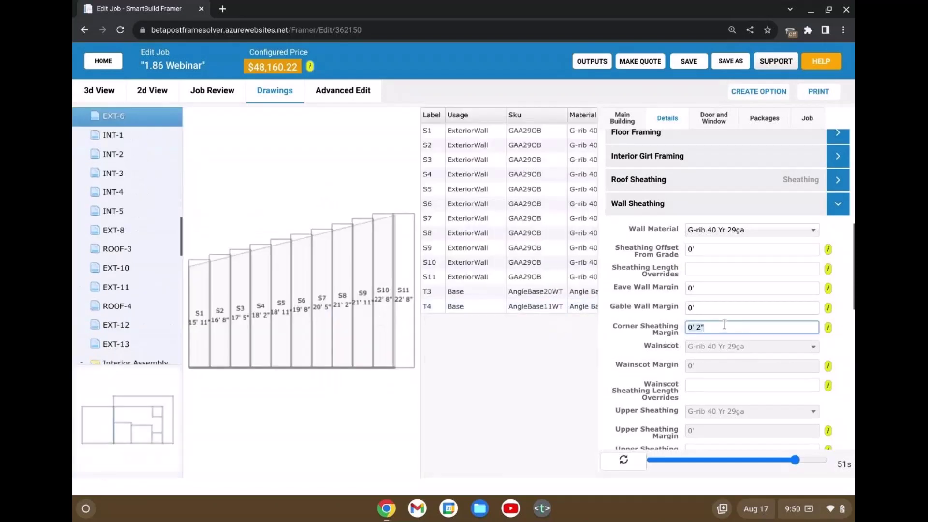
text(0)
click(624, 459)
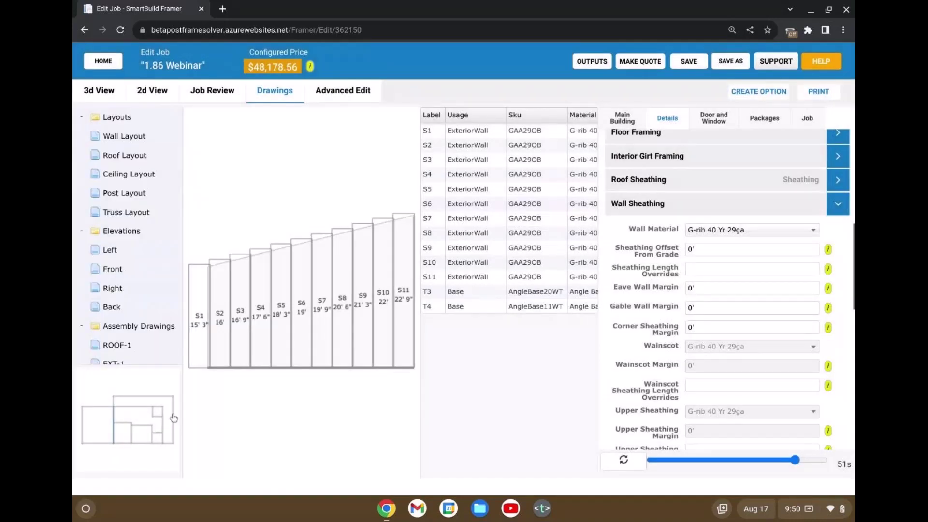
scroll(328, 285, down, 1)
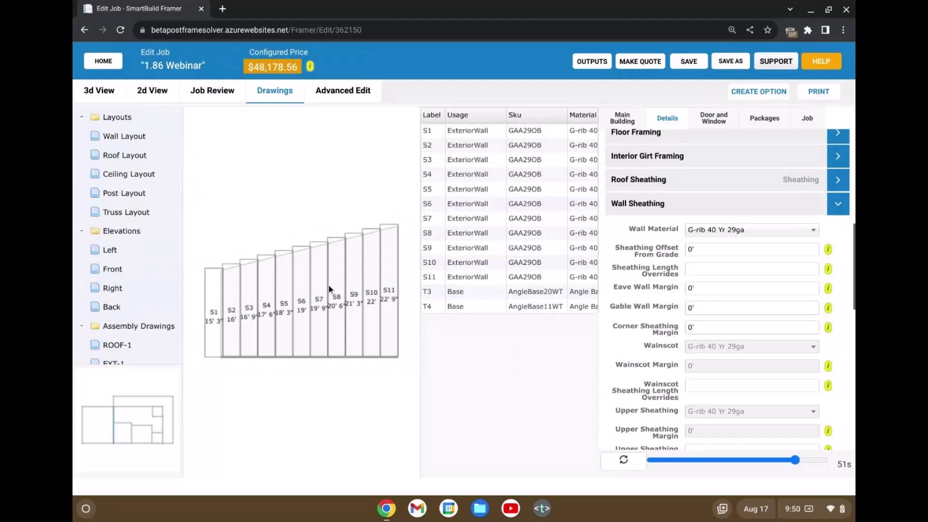
- Set the Corner Sheathing Margin back to 2" in the Wall Sheathing details and update the model
click(712, 327)
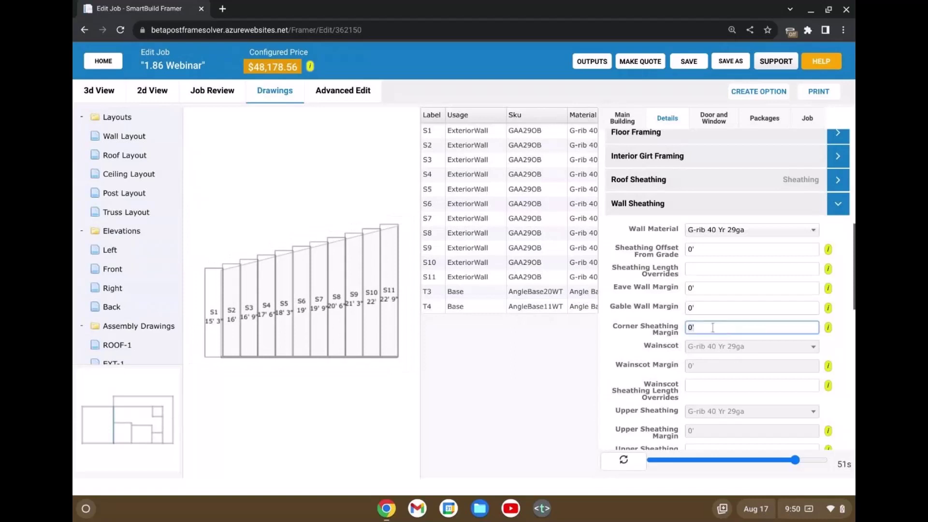
key(BackSpace)
key(BackSpace)
text(2')
click(642, 459)
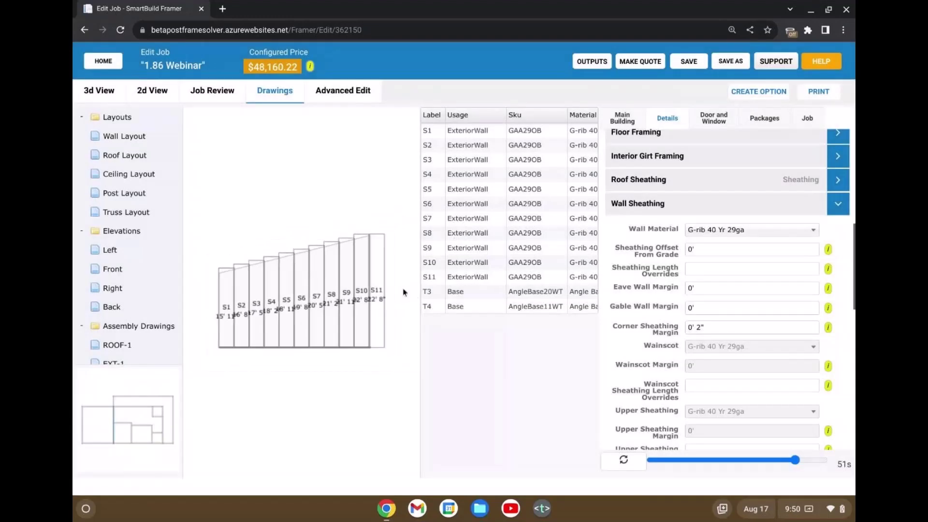
- Examine the sheathed building and its corners in the 3D view from several angles
click(97, 97)
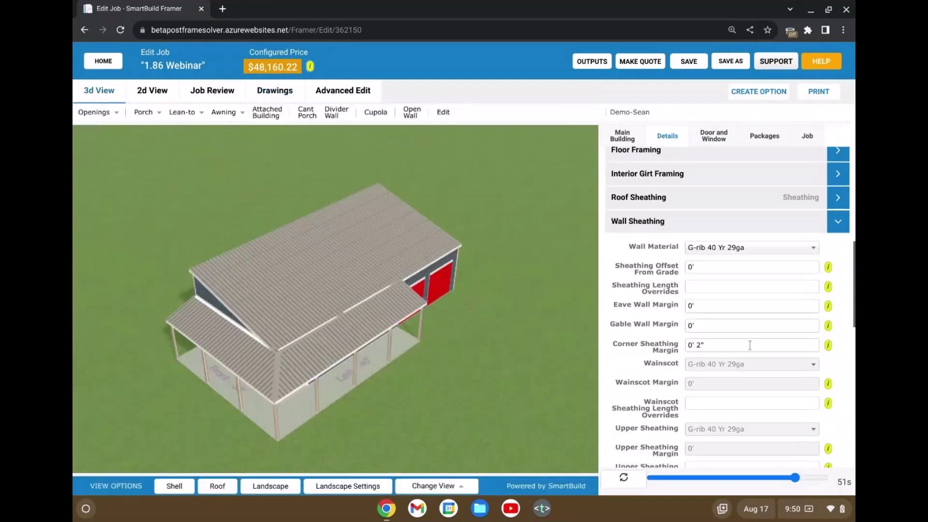
drag(292, 349, 277, 259)
drag(466, 359, 434, 363)
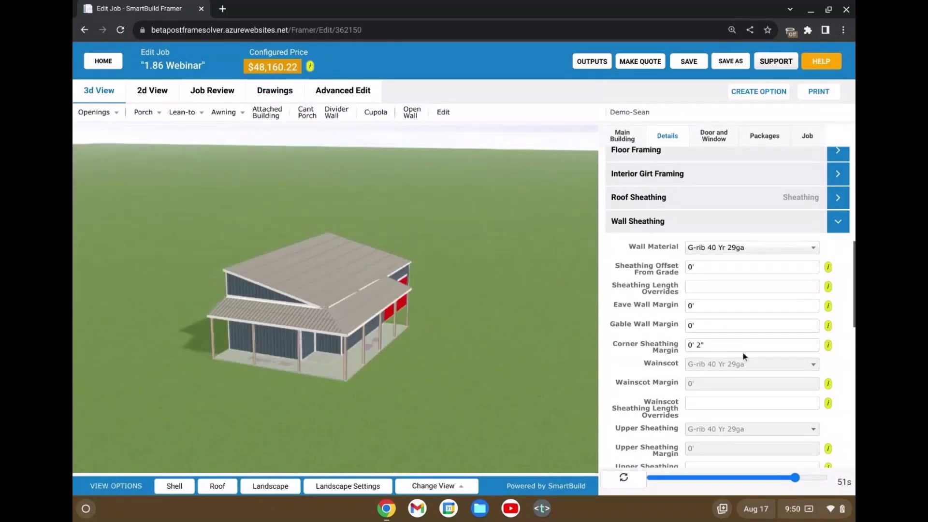
triple_click(730, 344)
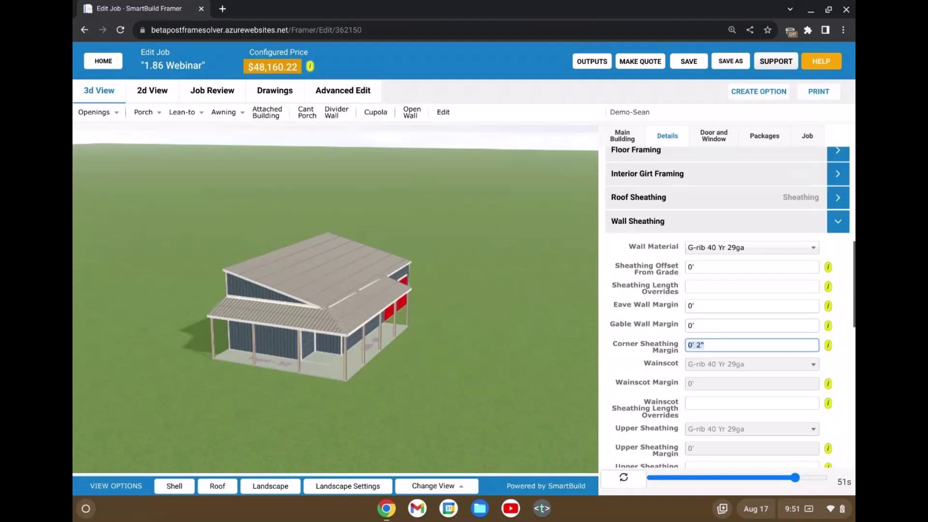
drag(439, 330, 373, 348)
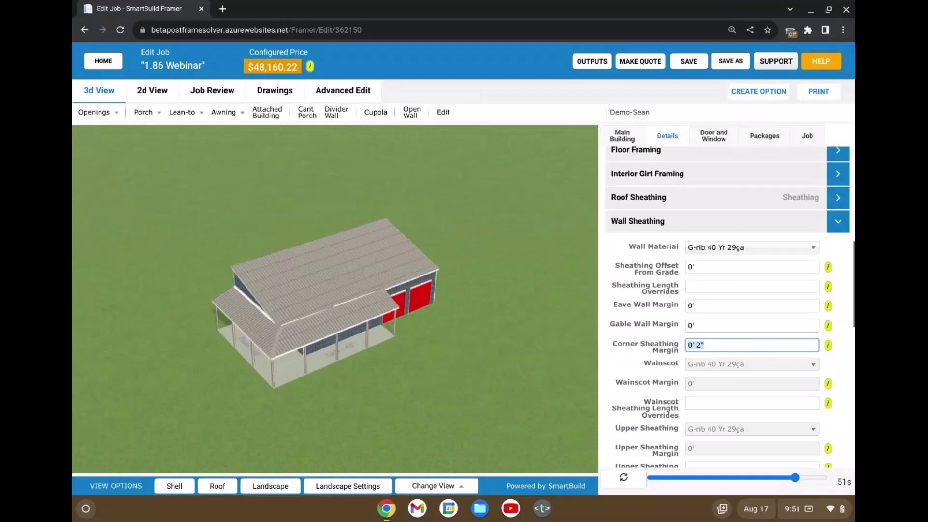
- Hide the building's shell and examine the exposed framing around the two red overhead doors
click(174, 486)
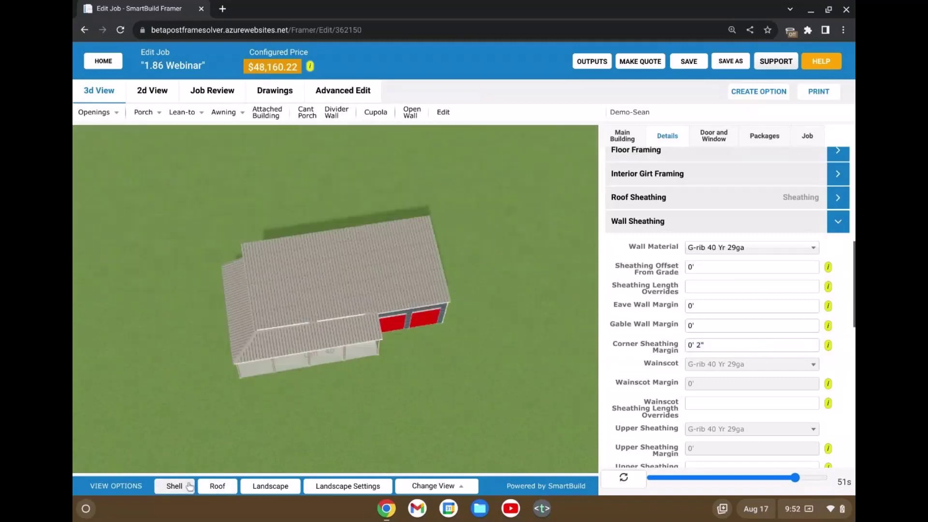
drag(360, 332, 323, 274)
scroll(397, 374, up, 5)
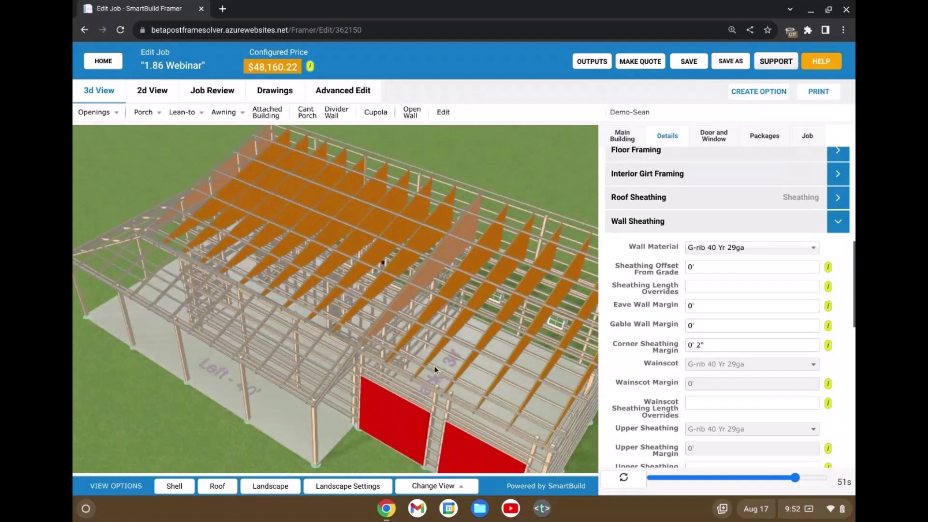
drag(431, 274, 330, 233)
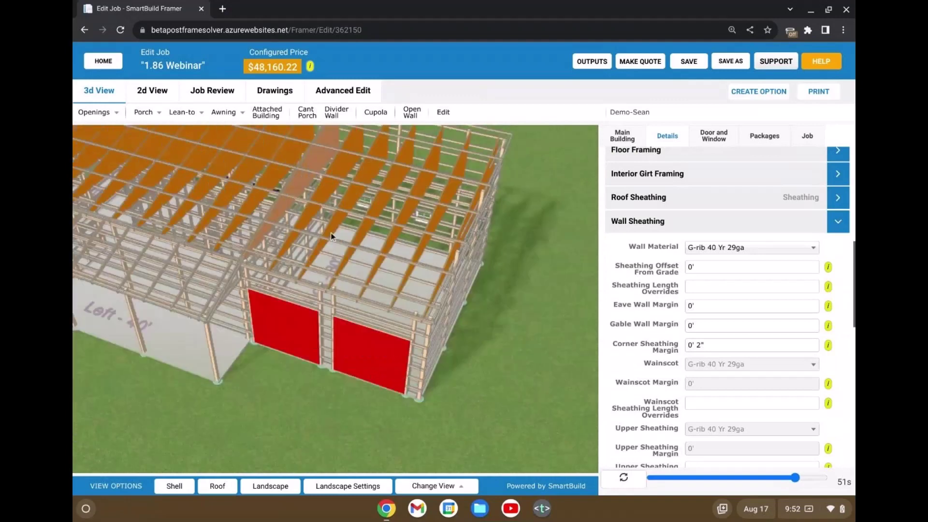
drag(426, 271, 403, 278)
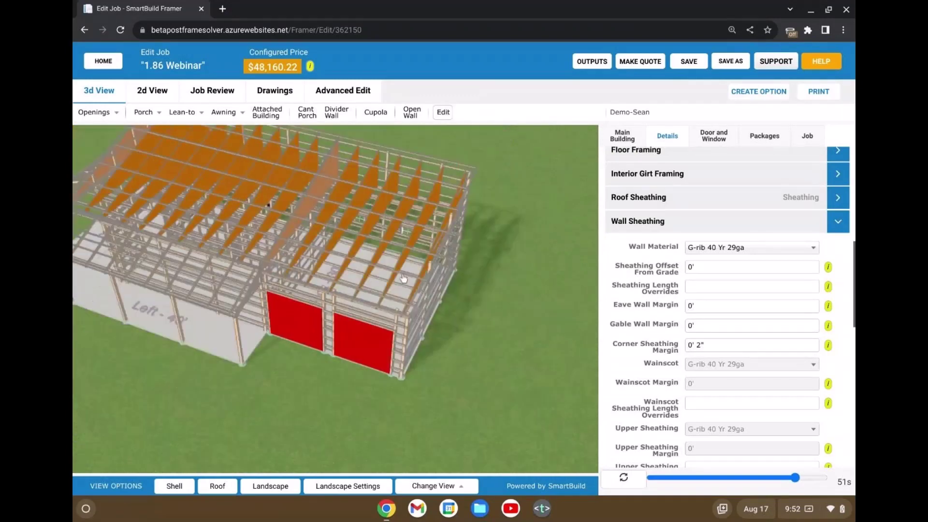
- Override the Wall Framing of wall EXT-6 with Stud Frame in its advanced edit details and update the model
click(343, 90)
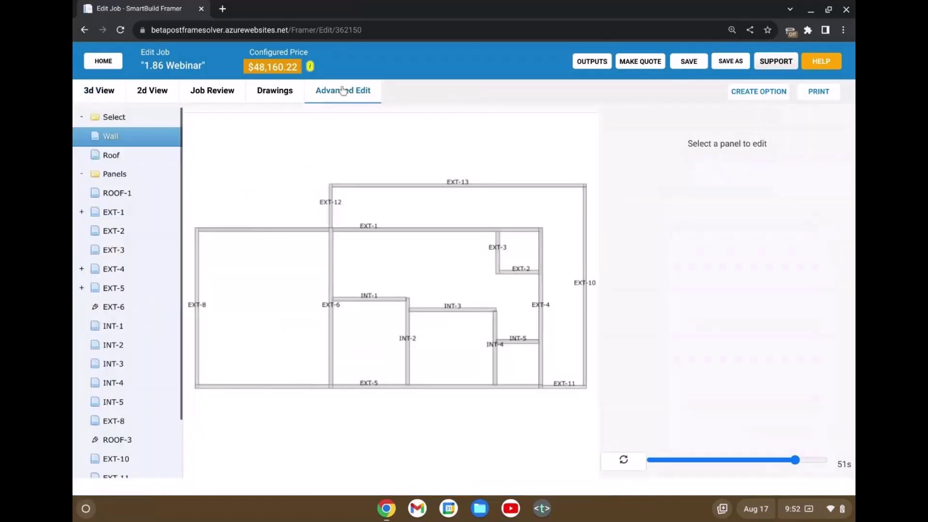
drag(468, 309, 445, 278)
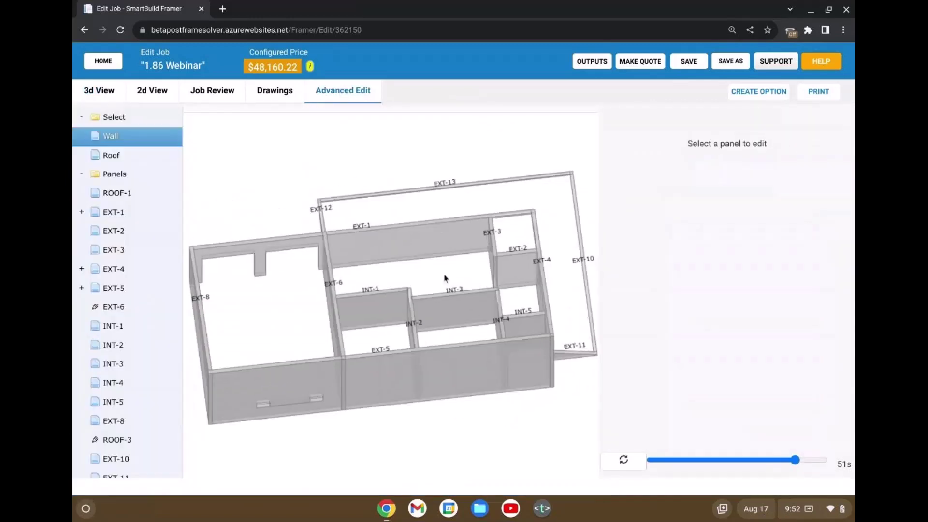
click(327, 277)
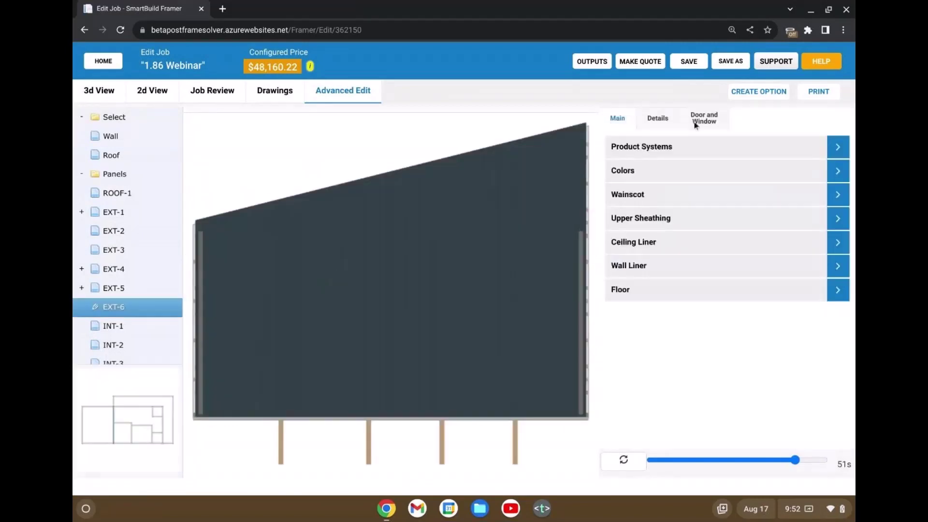
click(671, 129)
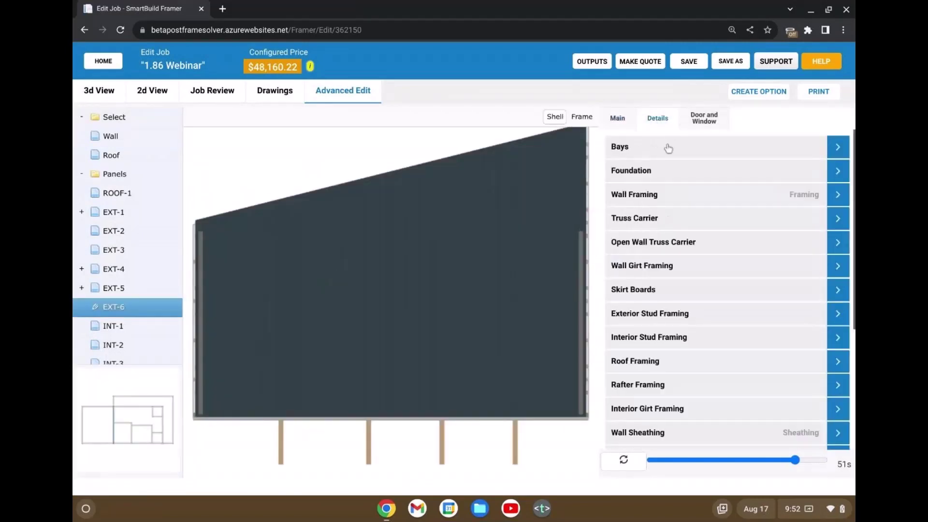
click(681, 194)
click(724, 220)
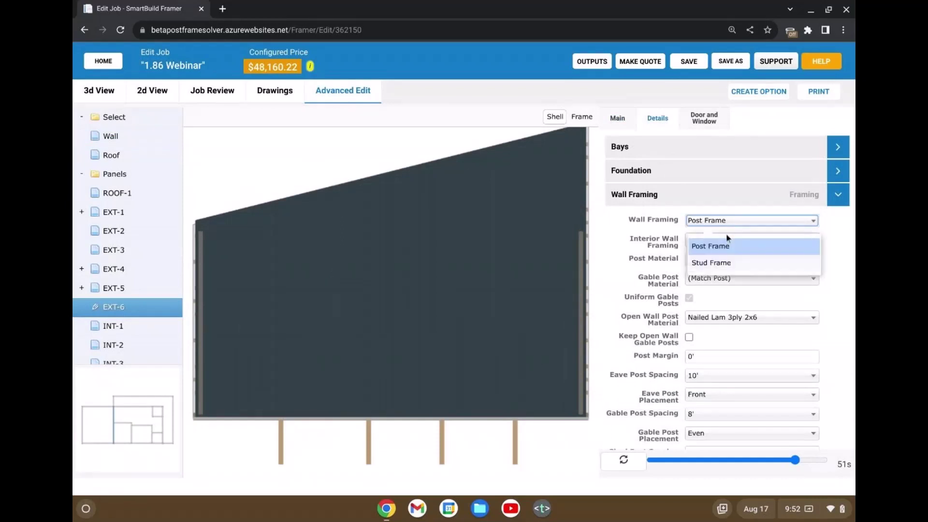
click(724, 264)
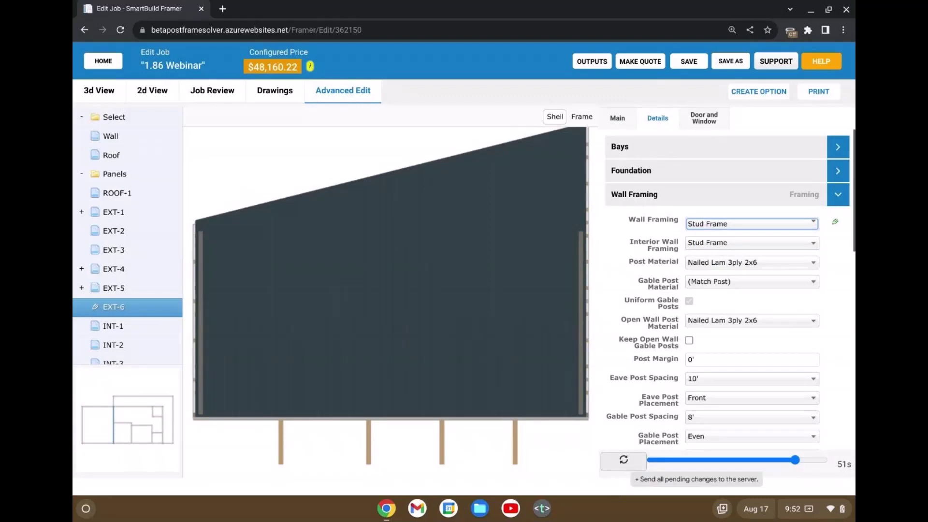
click(624, 462)
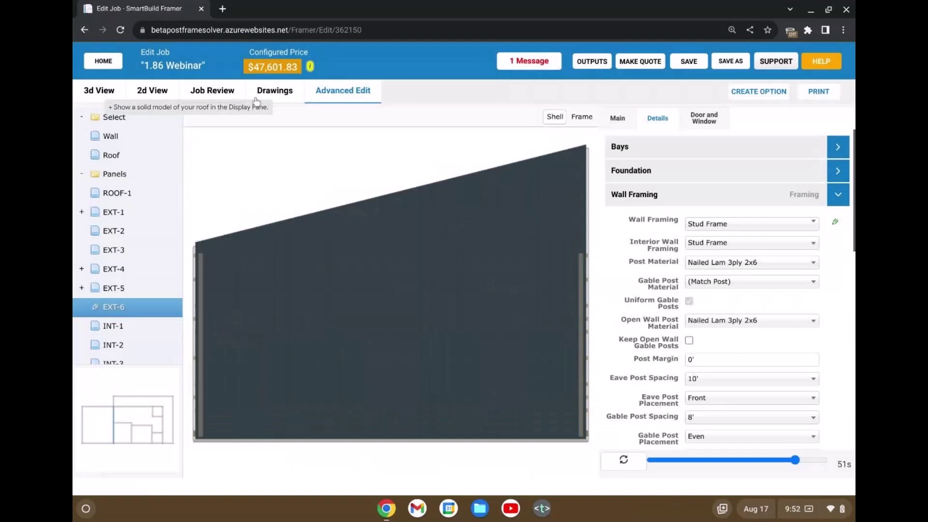
- Show the framing of wall EXT-6, and view the whole building's frame in 3D with the roof hidden
click(582, 116)
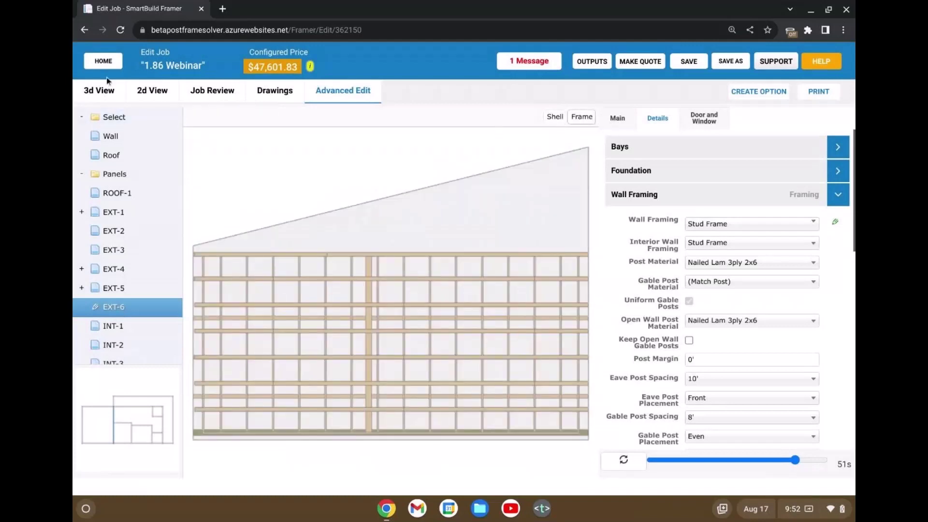
click(98, 90)
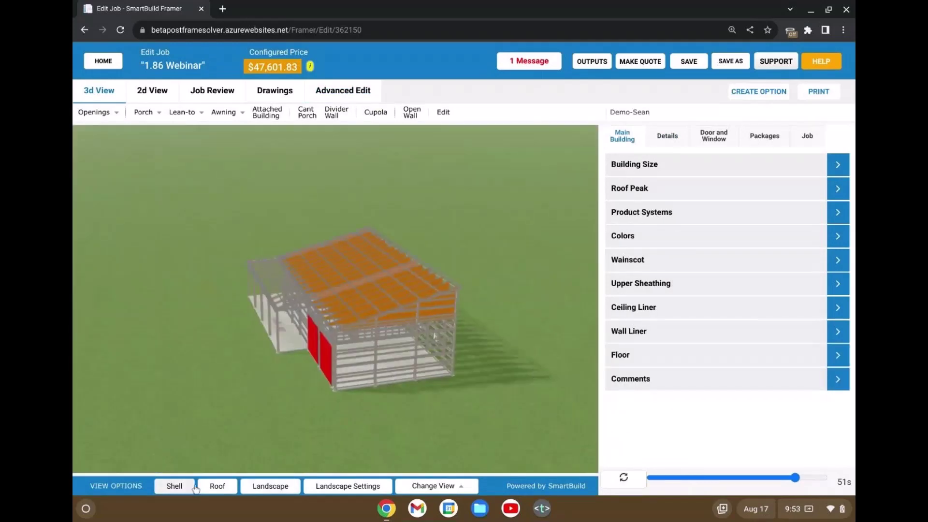
click(218, 487)
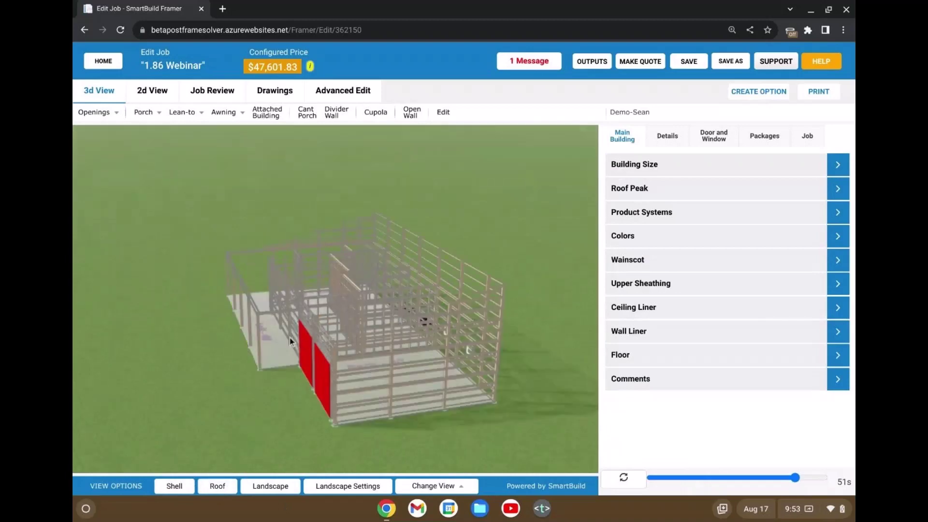
- Examine the stud framing of the interior partition walls and the exposed outer frame up close from above
scroll(426, 327, up, 5)
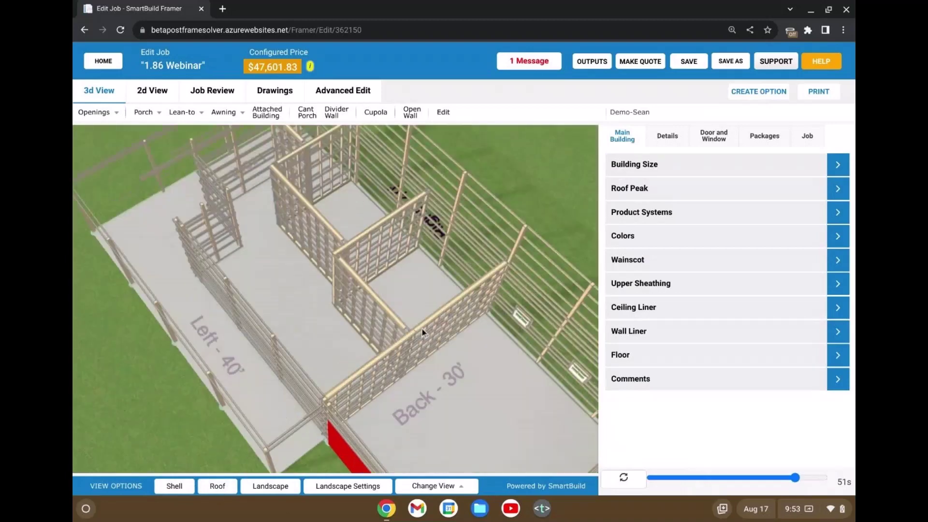
drag(427, 329, 399, 310)
scroll(489, 343, up, 3)
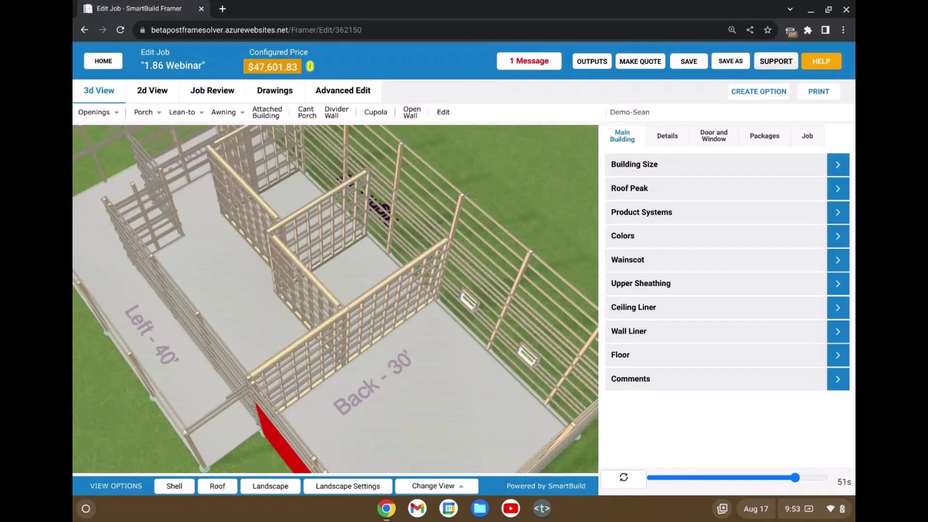
scroll(398, 324, down, 5)
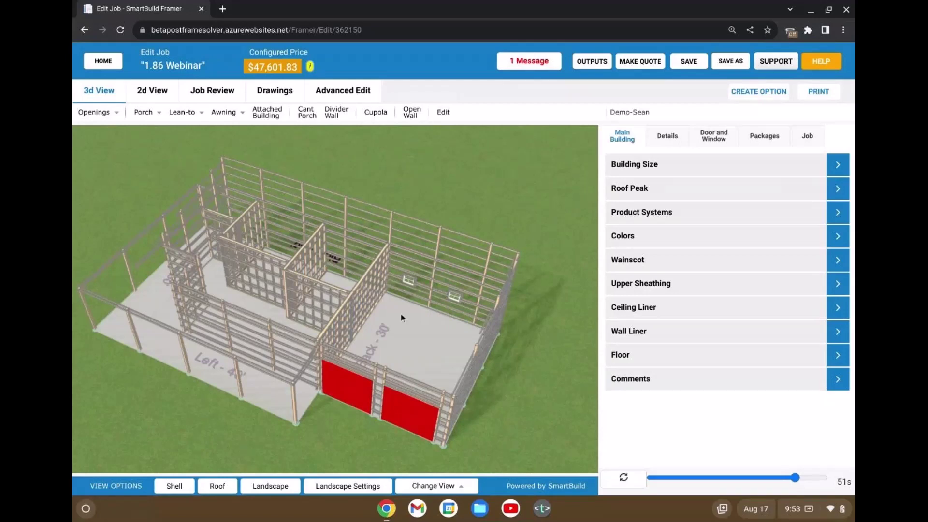
- Show the building's shell and roof again and view the finished exterior from the back and the porch side
click(183, 483)
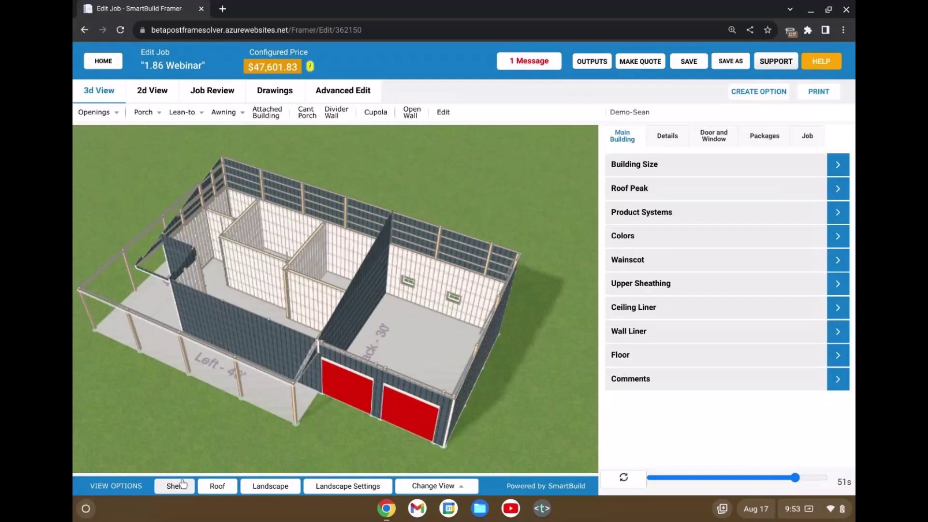
drag(251, 394, 160, 374)
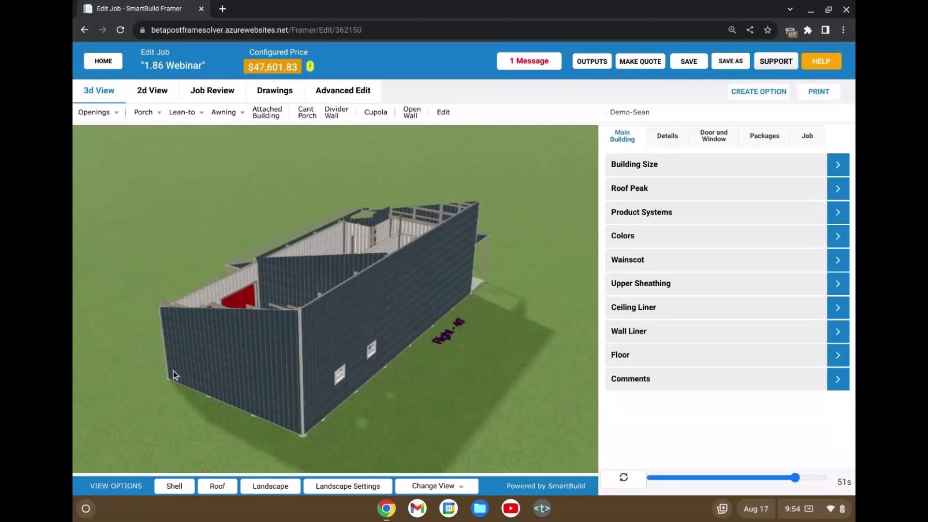
scroll(173, 370, down, 1)
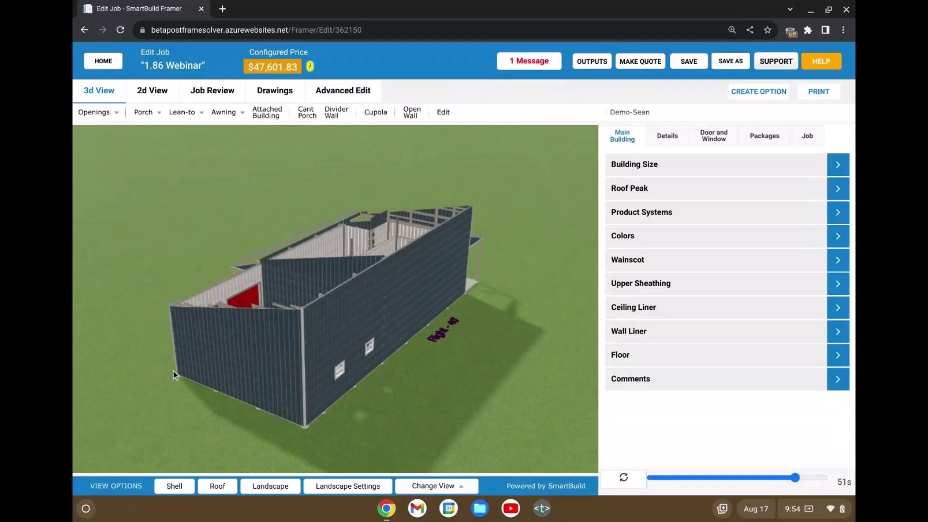
click(219, 487)
drag(224, 385, 464, 375)
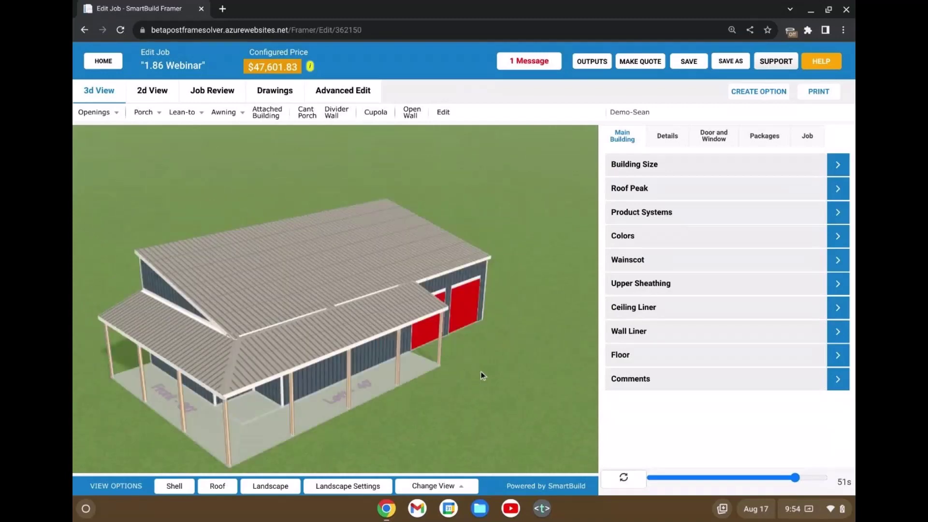
- Examine the interior walls in the 2D plan and the Create Room options, and return to the 3D view without adding a room
click(153, 90)
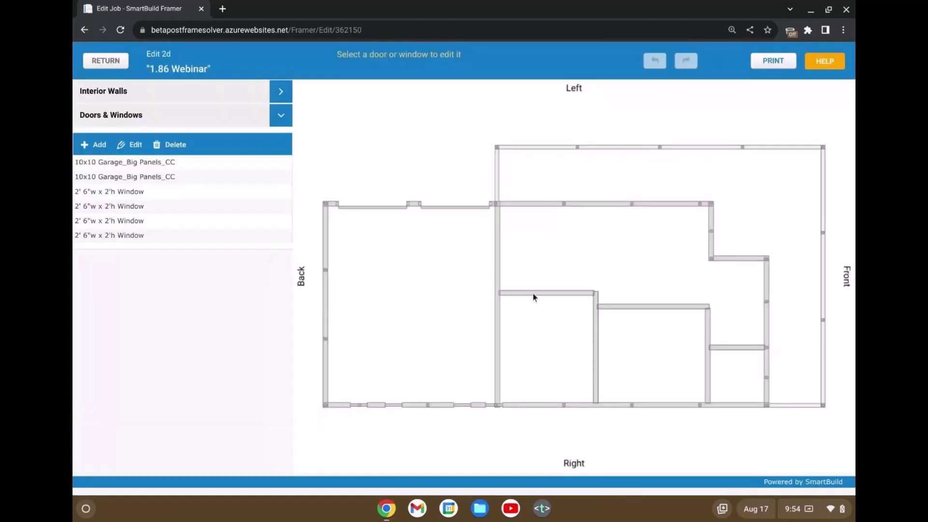
click(174, 97)
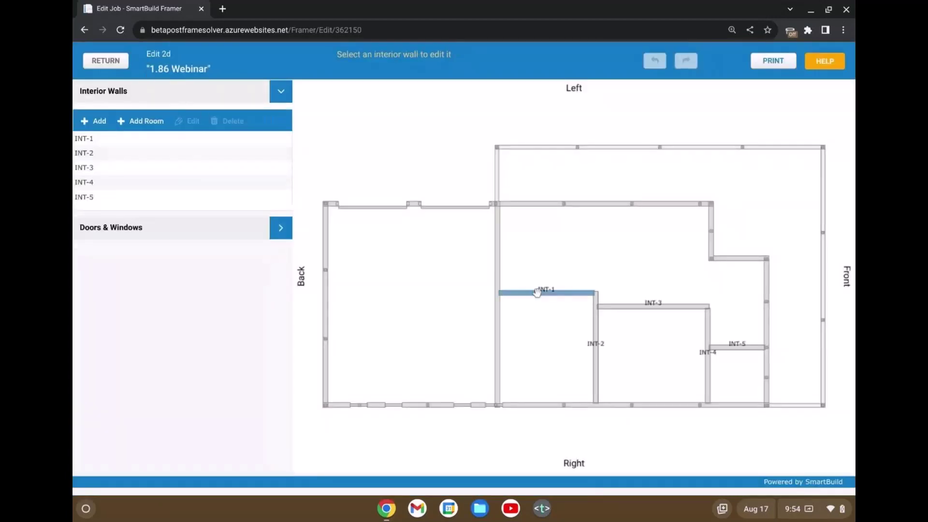
click(145, 122)
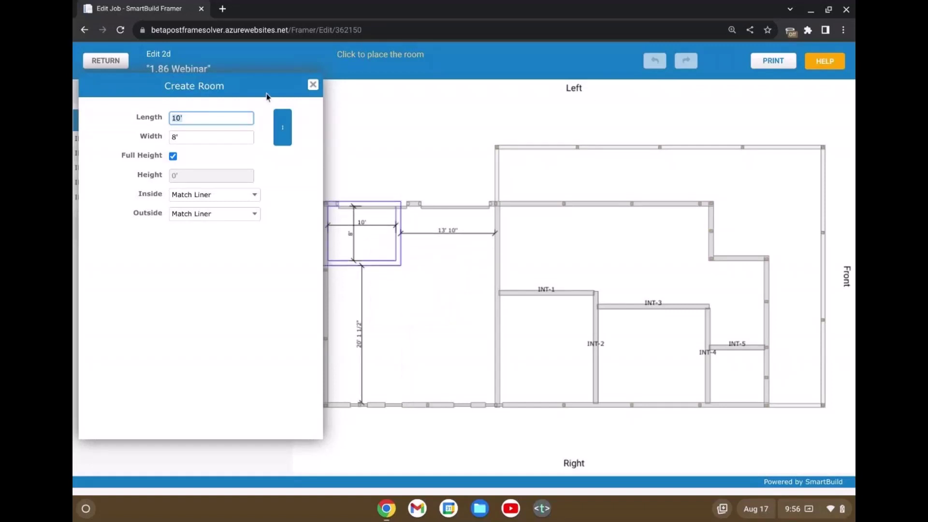
drag(268, 86, 240, 86)
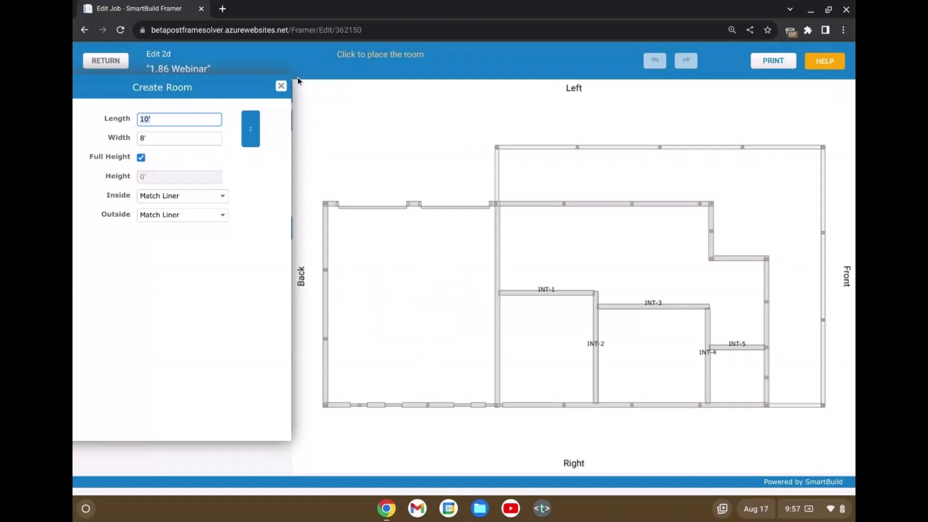
click(281, 86)
click(105, 60)
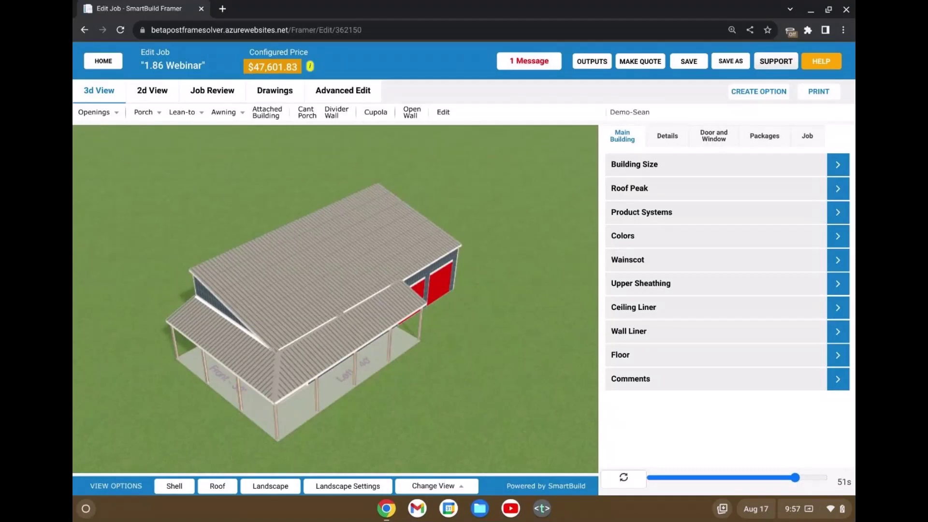
- Examine the porch side, the front gable corner and the long right wall with its two windows in 3D
drag(290, 333, 315, 307)
scroll(266, 315, up, 10)
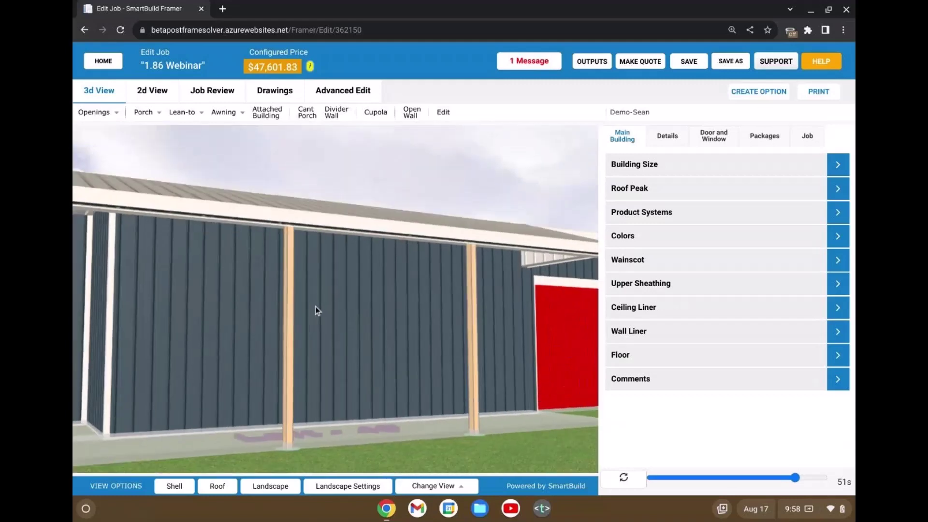
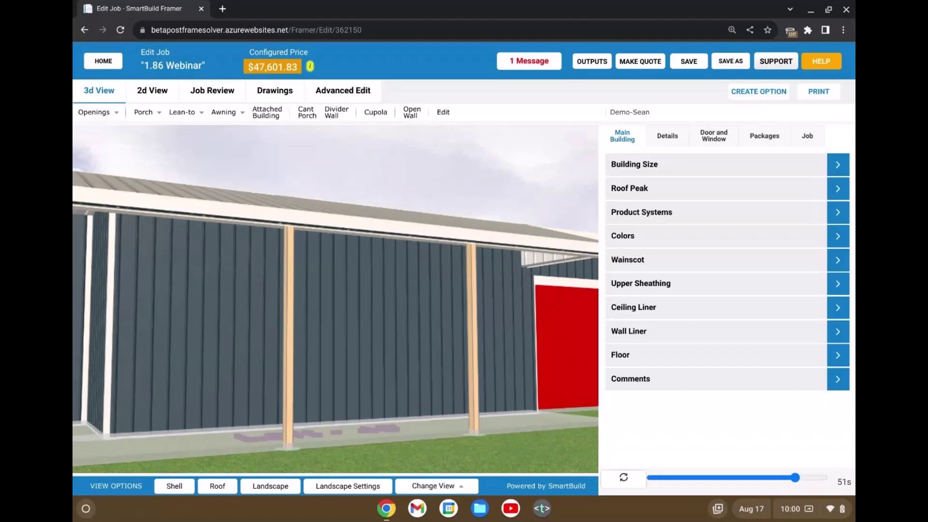
drag(361, 279, 413, 310)
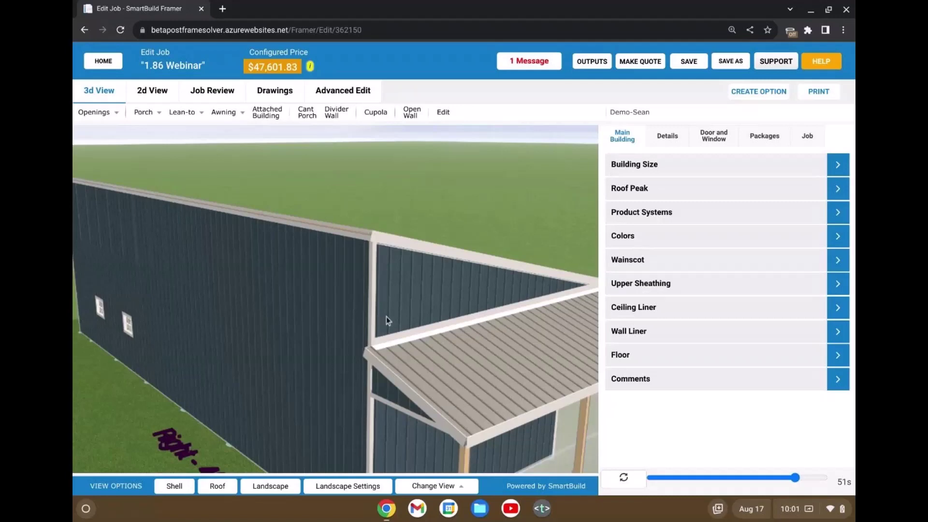
drag(387, 317, 495, 353)
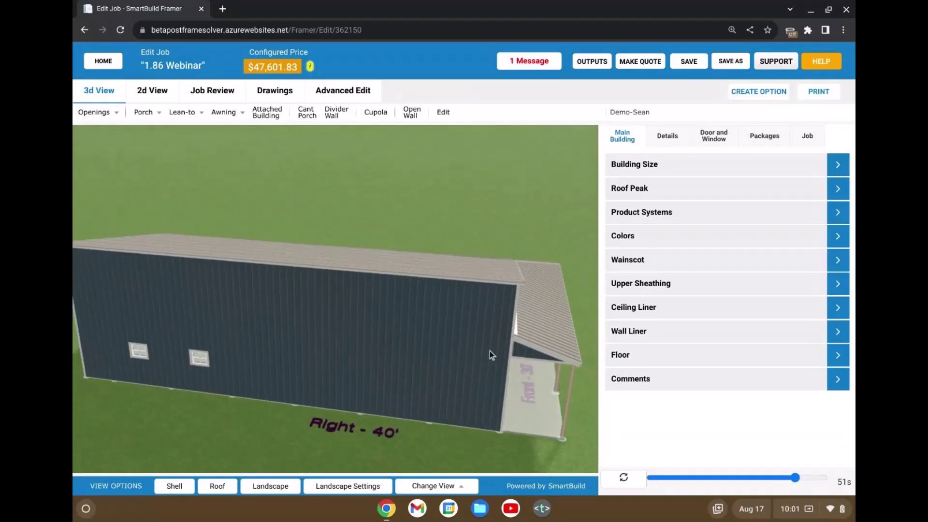
scroll(489, 355, down, 2)
scroll(487, 355, down, 2)
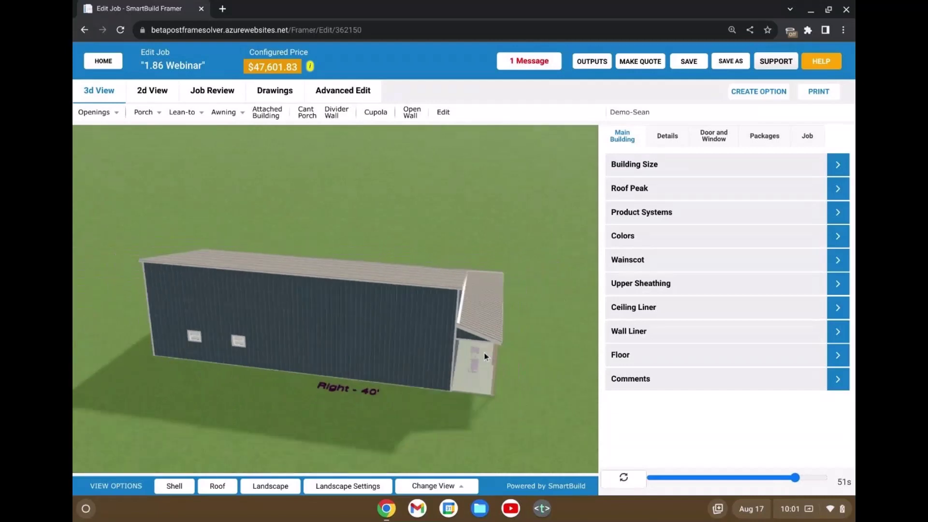
mouse_move(485, 356)
mouse_down()
mouse_move(355, 365)
mouse_move(255, 350)
mouse_move(265, 335)
mouse_move(487, 338)
mouse_up()
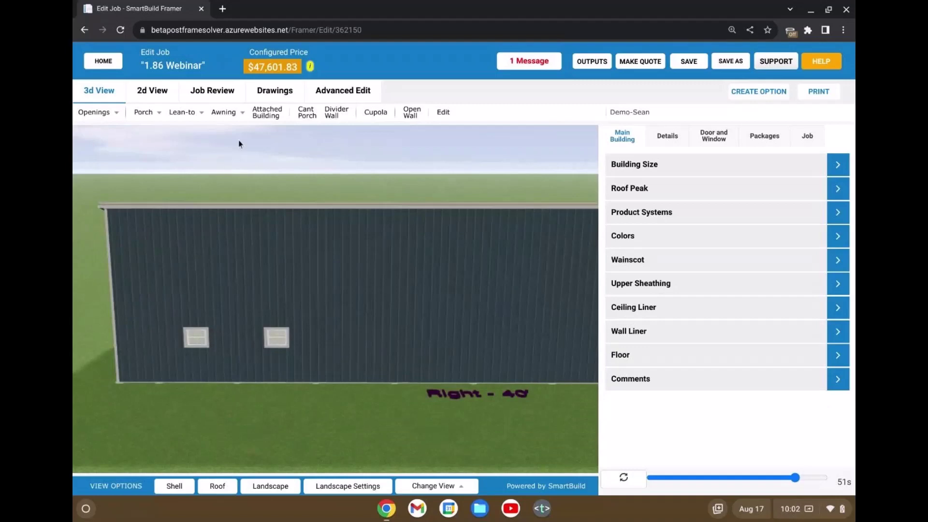
click(240, 113)
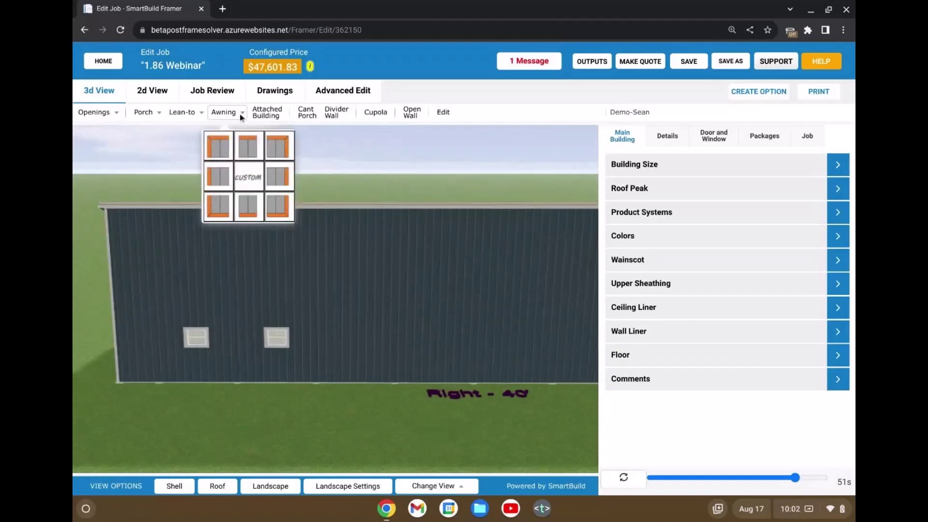
click(277, 177)
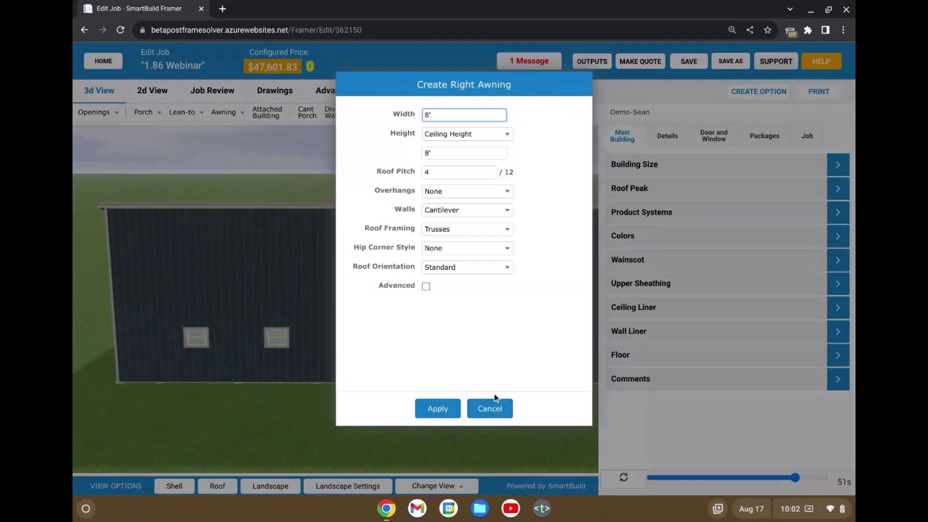
click(493, 408)
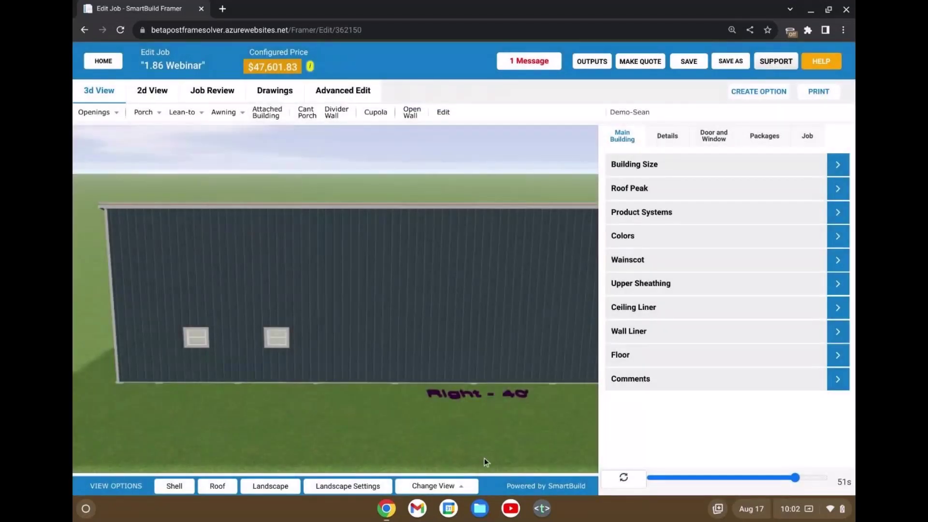
- Place a custom cantilever awning with a width of 2' on the right wall above the window nearest the back corner
click(485, 460)
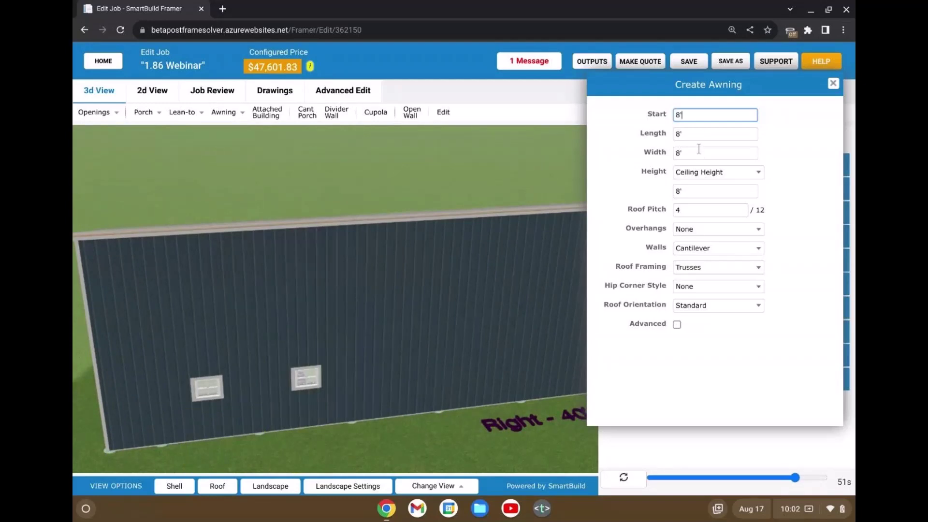
click(696, 152)
text(2)
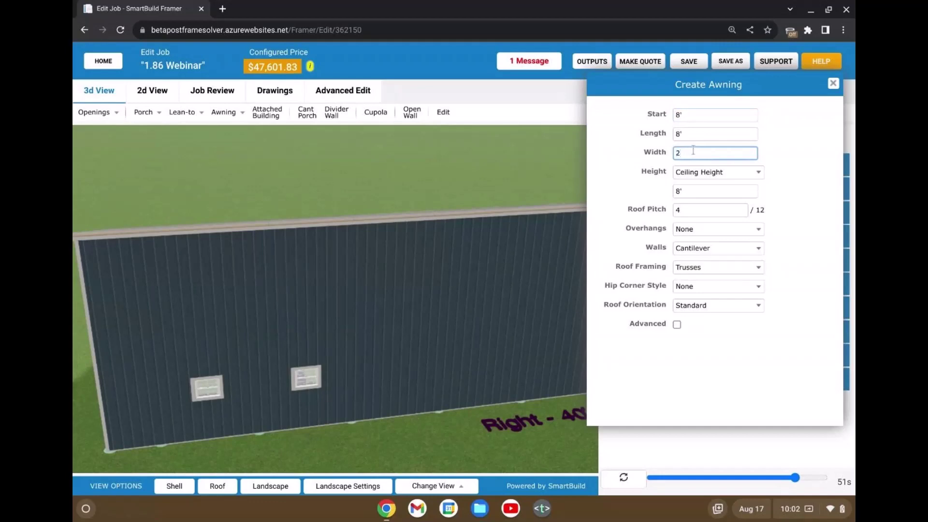
key(Return)
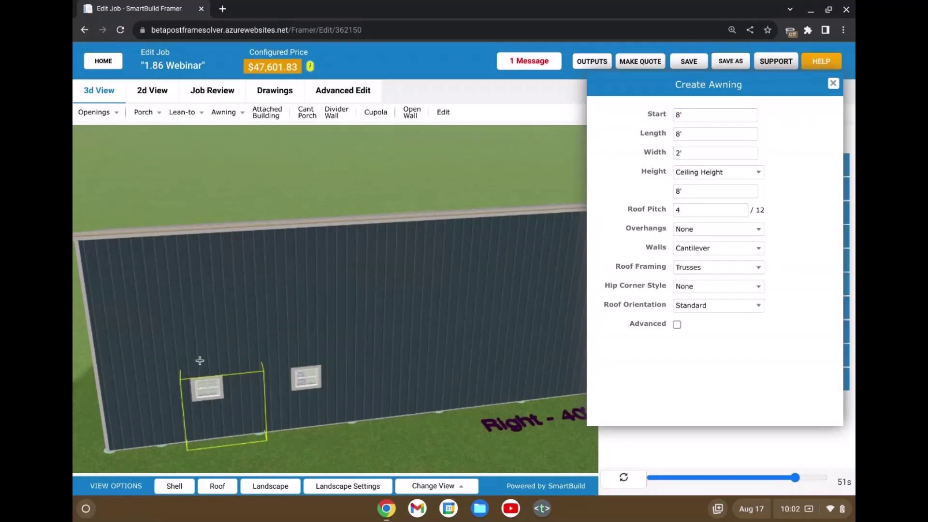
click(200, 361)
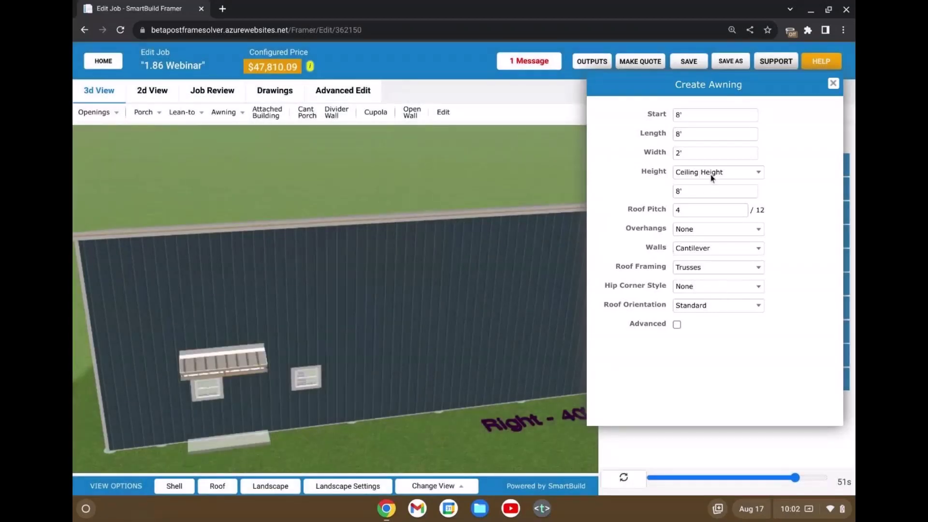
- Place a second awning with a 12' ceiling height near the middle of the right wall, beyond the two windows
click(686, 194)
text(12)
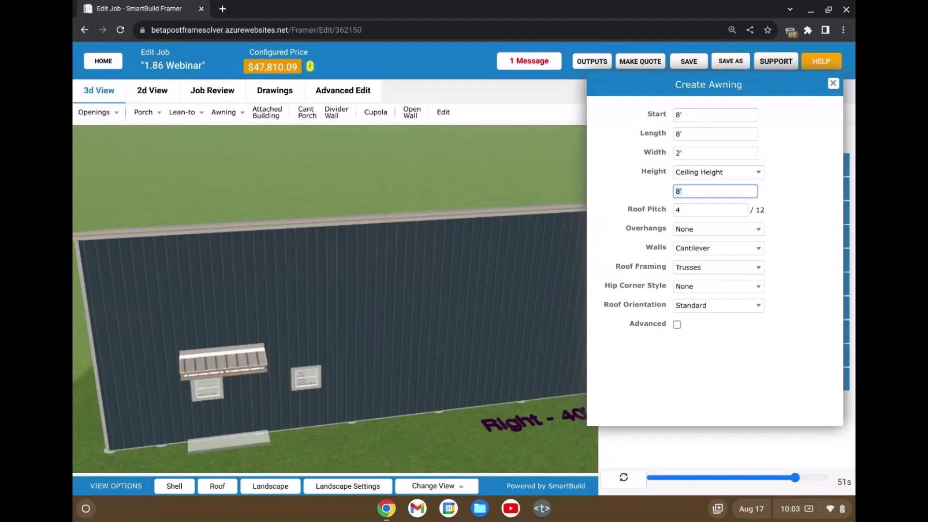
key(Tab)
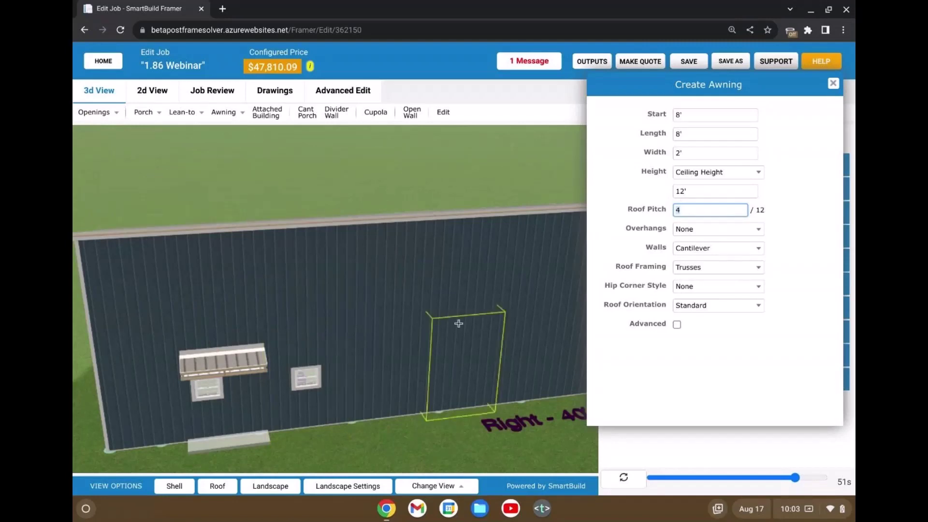
scroll(452, 323, down, 3)
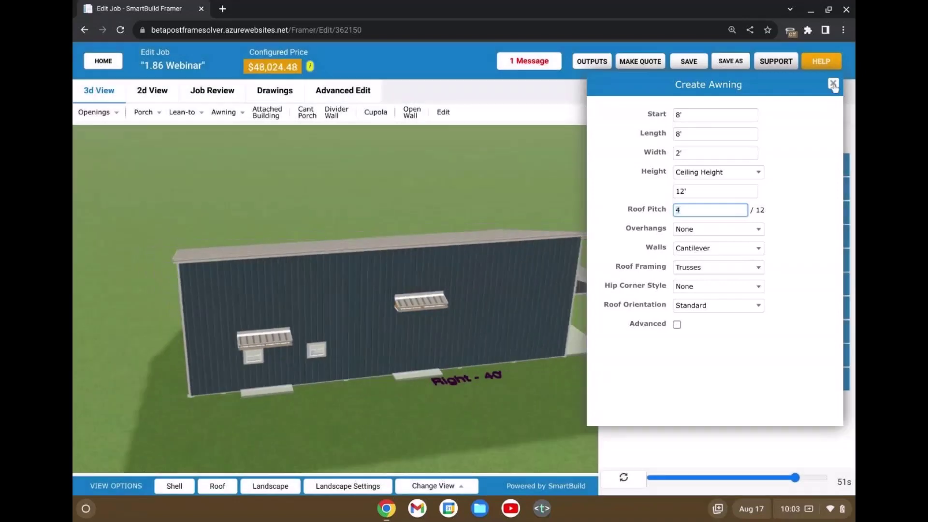
- Set the awning start to 16' and place a third awning on the right wall above the second window
click(706, 115)
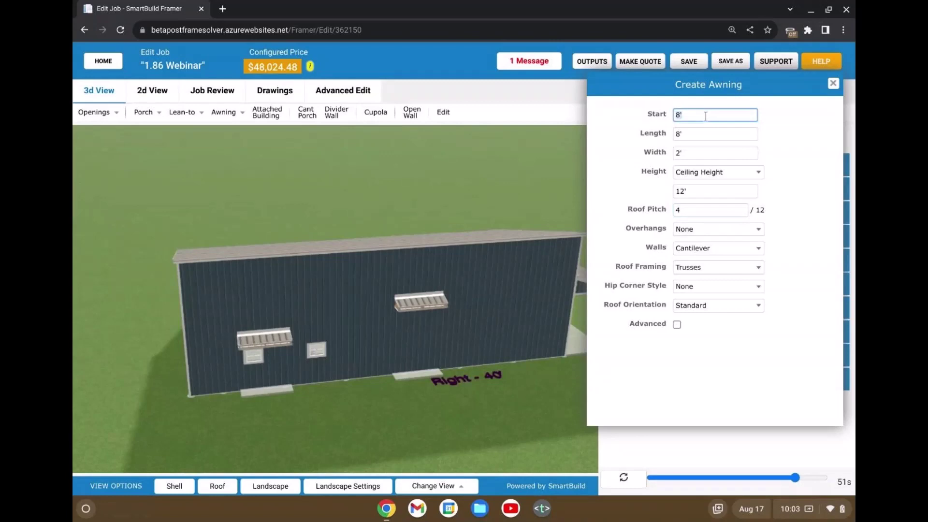
text(12)
key(Tab)
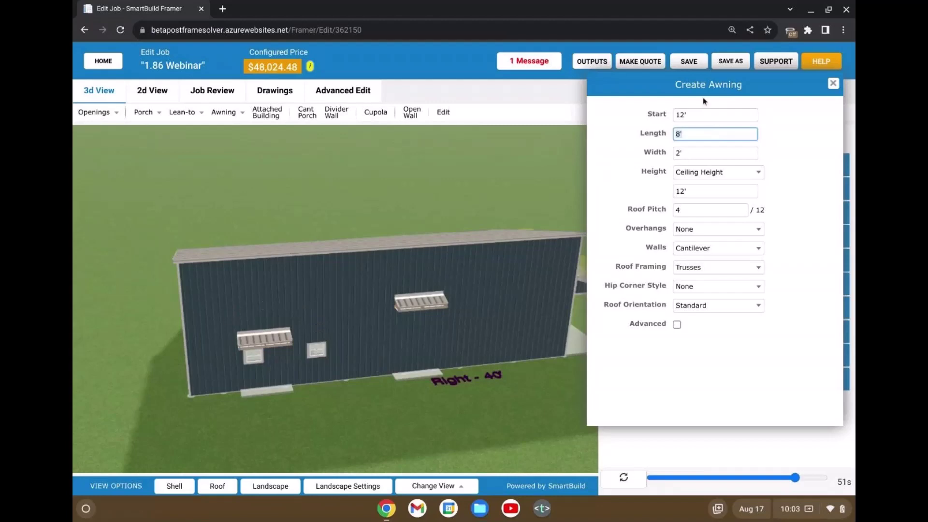
click(704, 112)
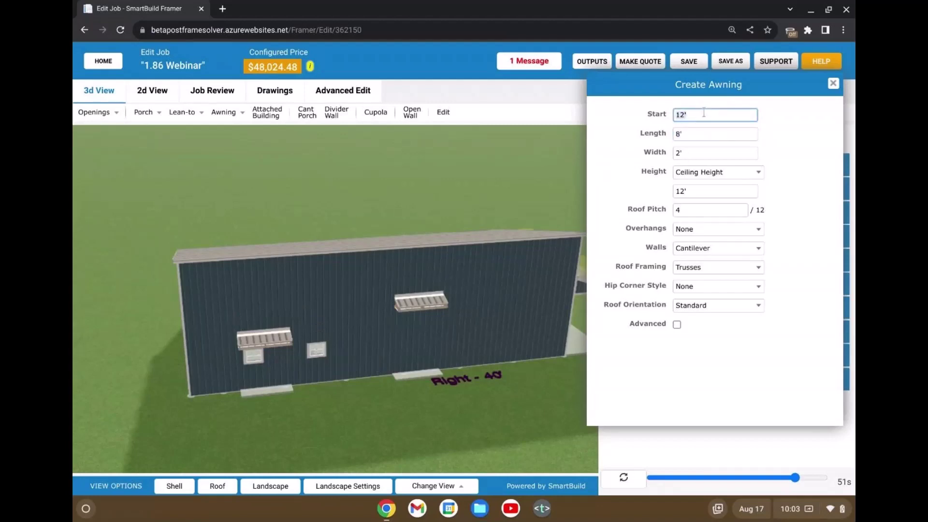
text(16)
key(Tab)
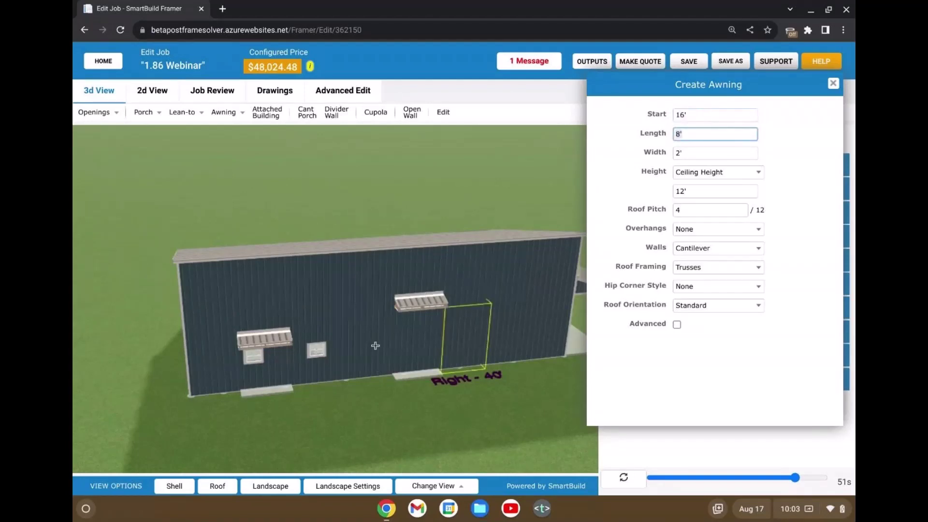
click(337, 312)
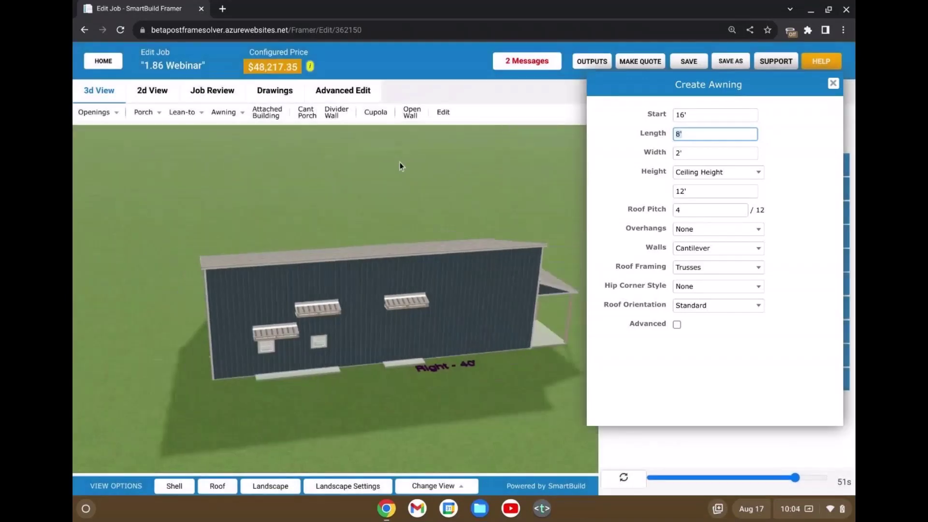
- Edit the awning above the second window on the right wall and set its start to 8'
click(447, 112)
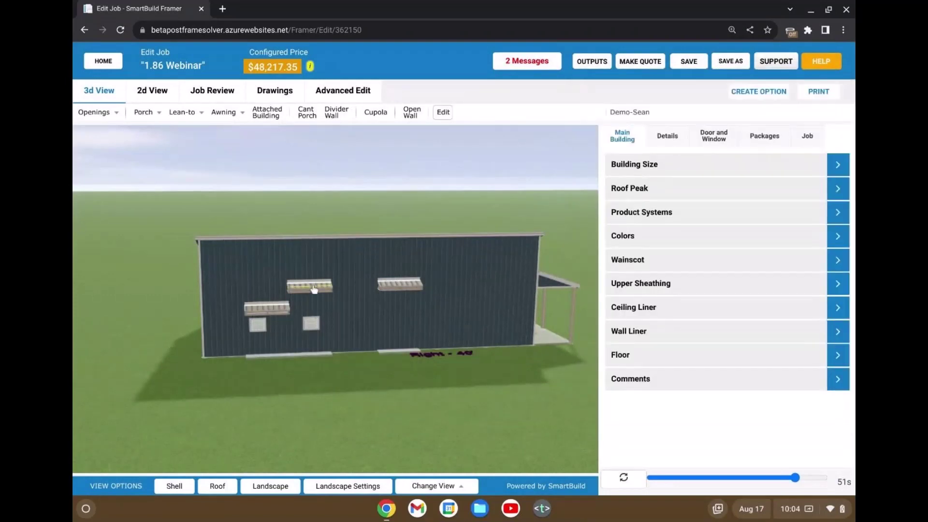
click(309, 289)
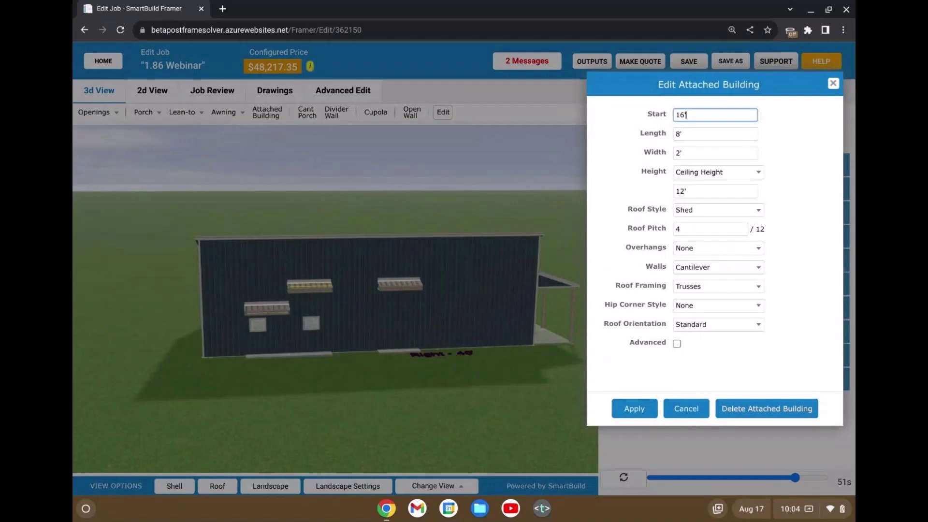
triple_click(692, 113)
text(8')
key(Tab)
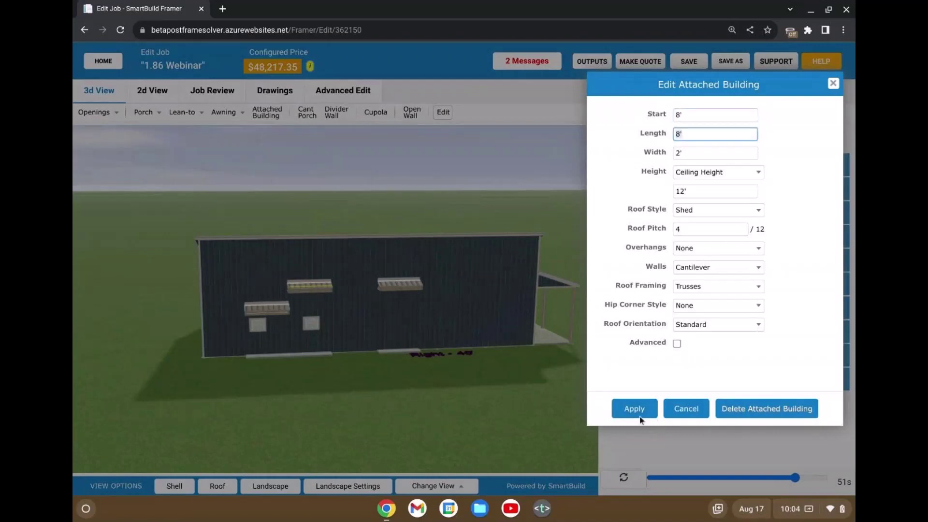
click(633, 410)
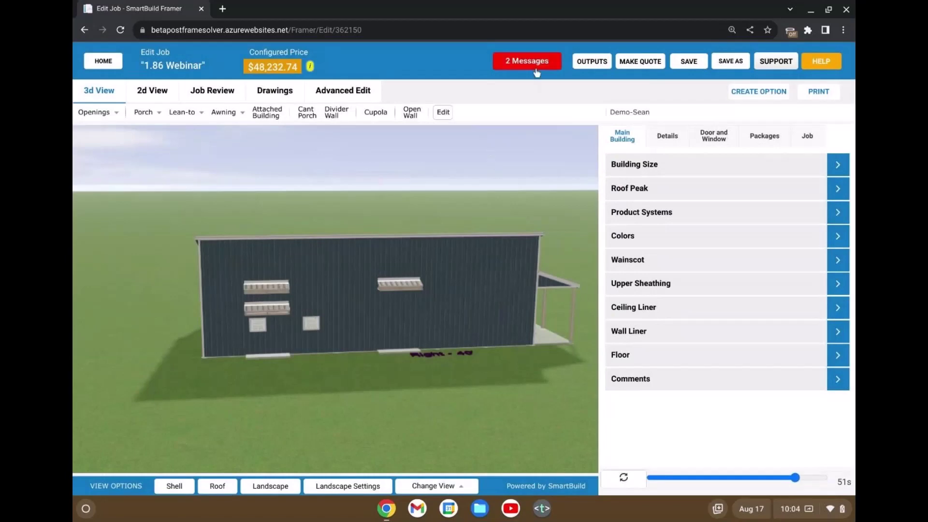
- Read the job's errors and warnings and examine the stacked awnings on the right wall in 3D
click(536, 72)
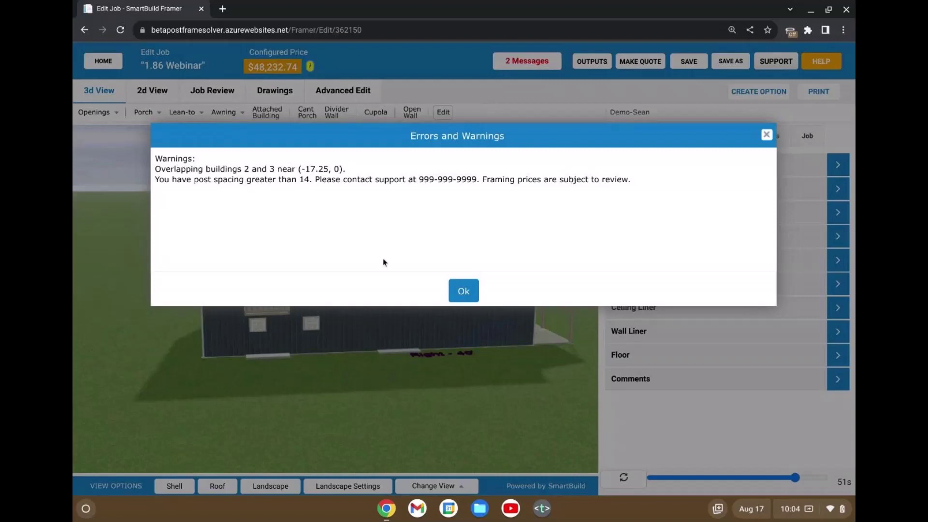
click(464, 291)
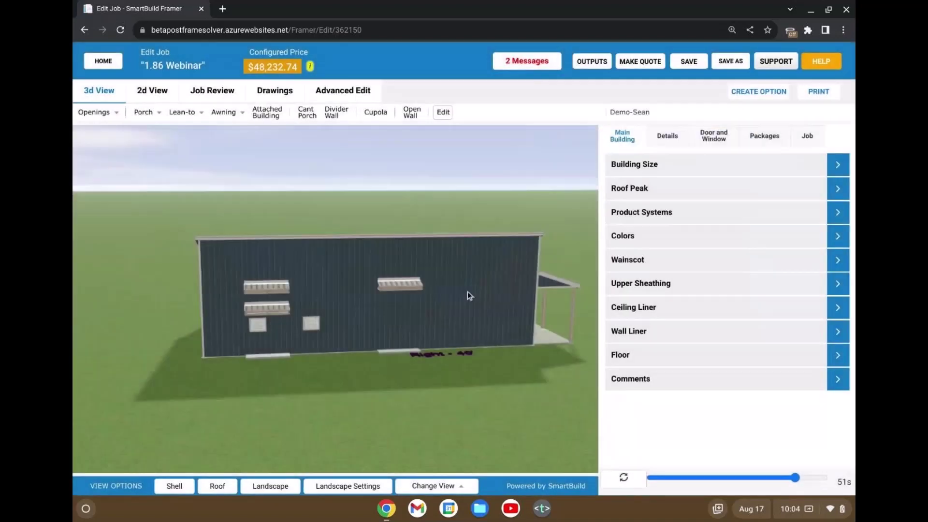
scroll(387, 255, down, 3)
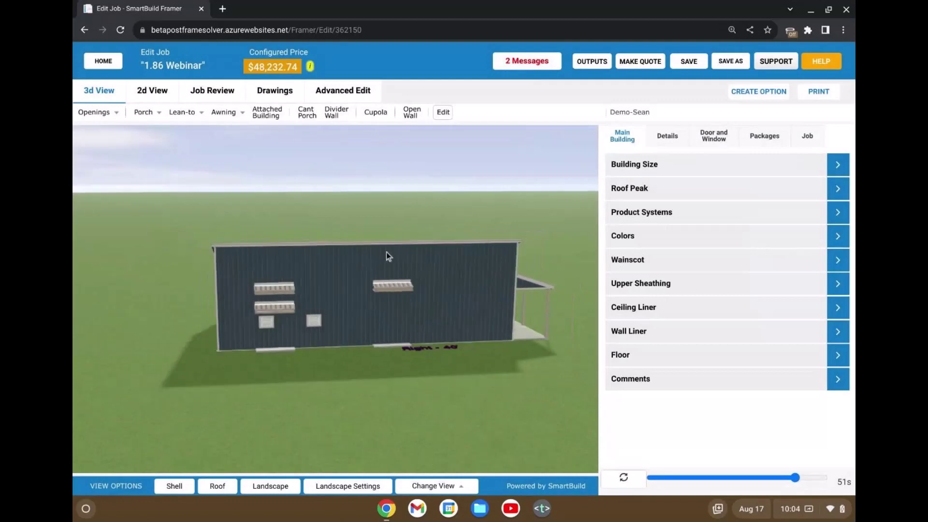
mouse_move(341, 374)
mouse_down()
mouse_move(389, 380)
mouse_move(332, 390)
mouse_up()
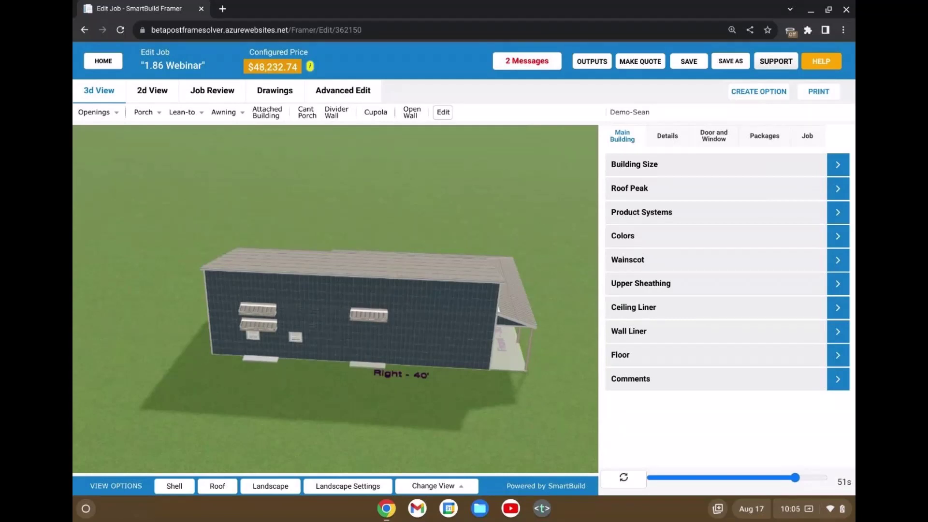
drag(251, 386, 385, 362)
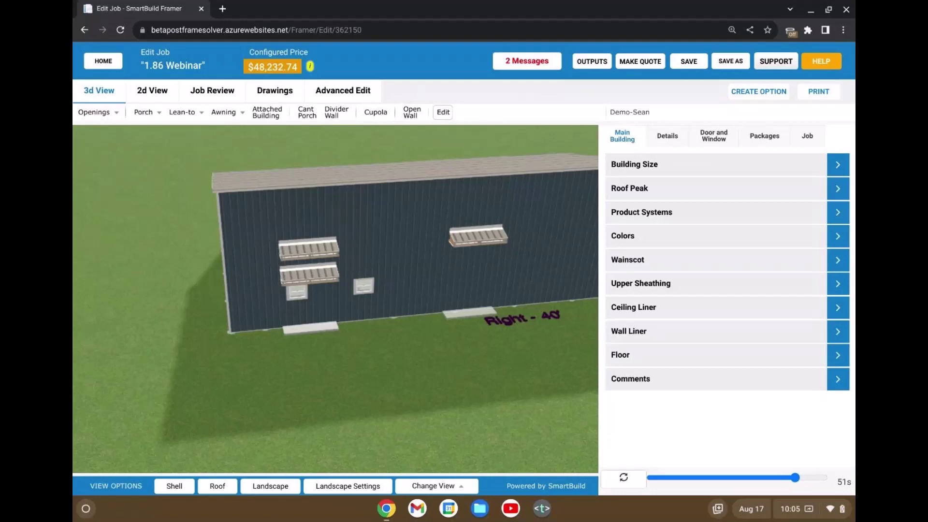
drag(412, 332, 379, 349)
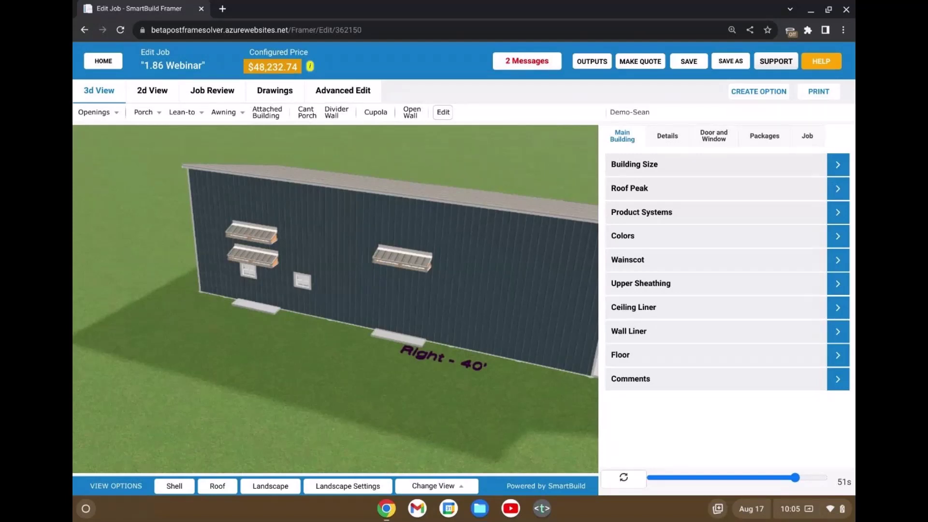
- Hide the roof and examine the interior room walls, their liners and stud framing from above
click(227, 494)
drag(450, 323, 399, 339)
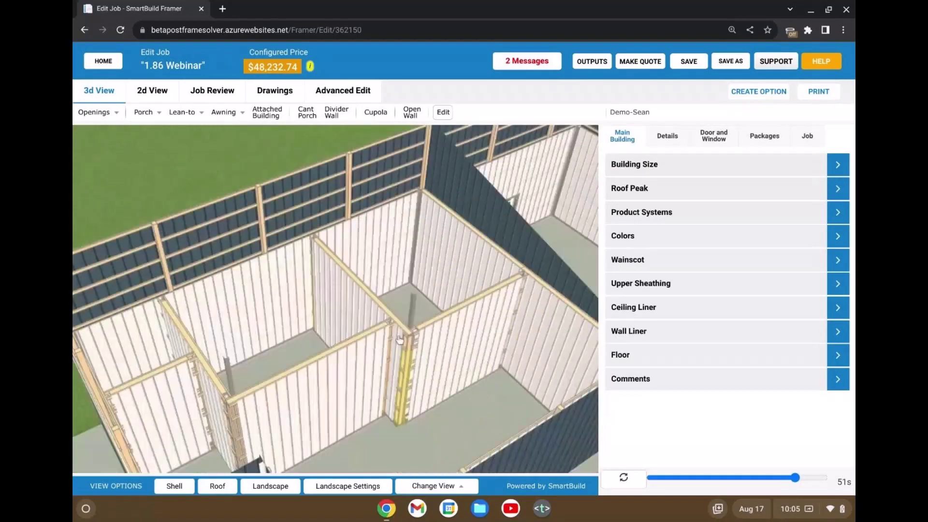
scroll(382, 353, up, 3)
scroll(356, 345, up, 3)
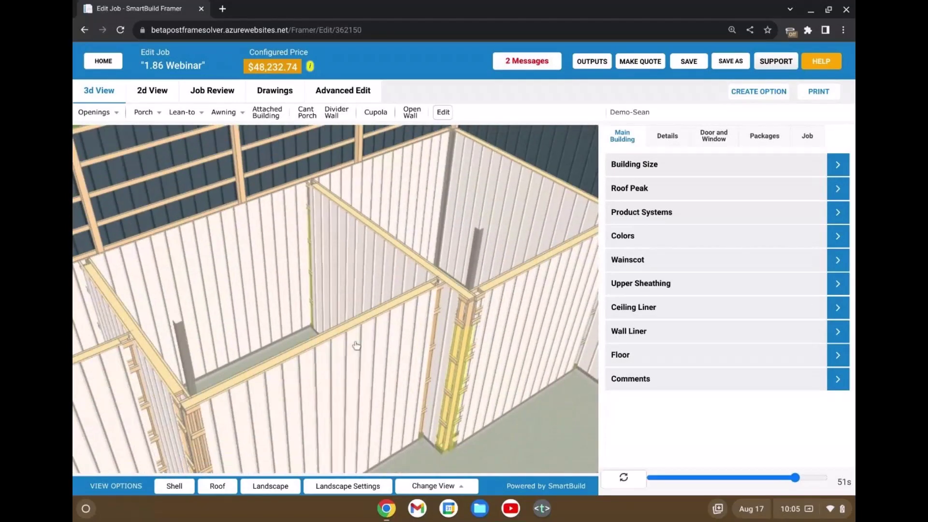
scroll(356, 345, down, 3)
scroll(359, 345, down, 3)
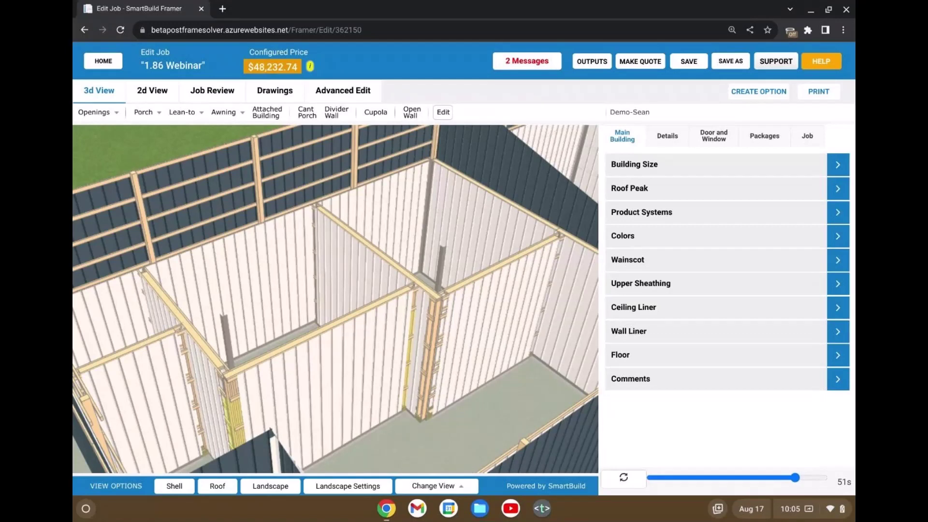
drag(394, 351, 492, 204)
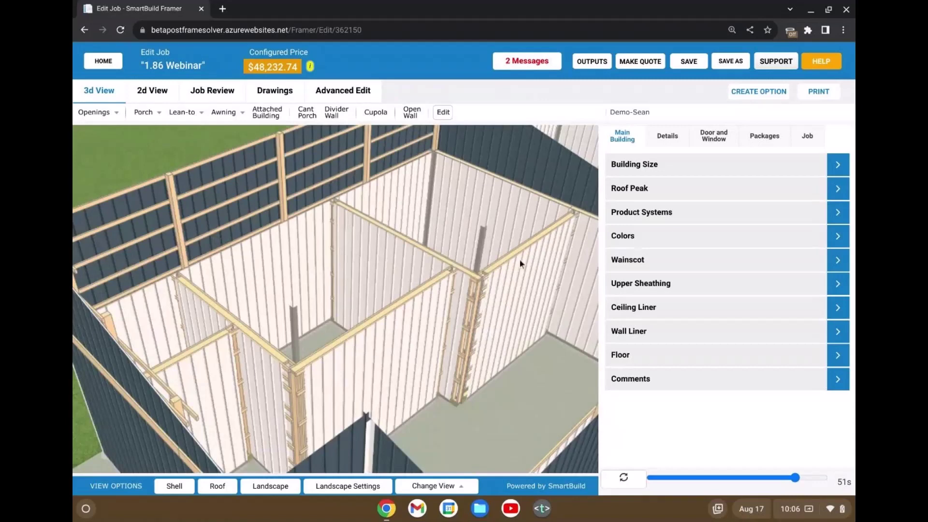
drag(471, 287, 404, 301)
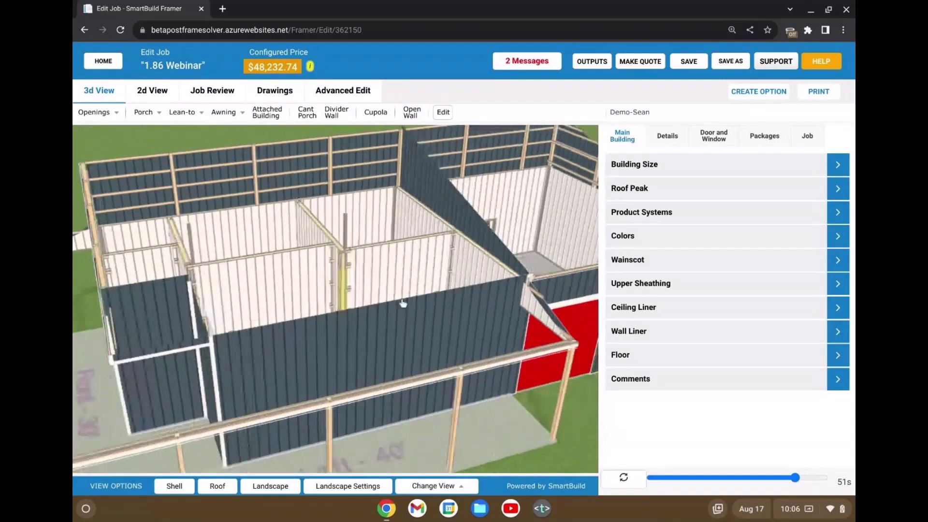
drag(287, 270, 292, 265)
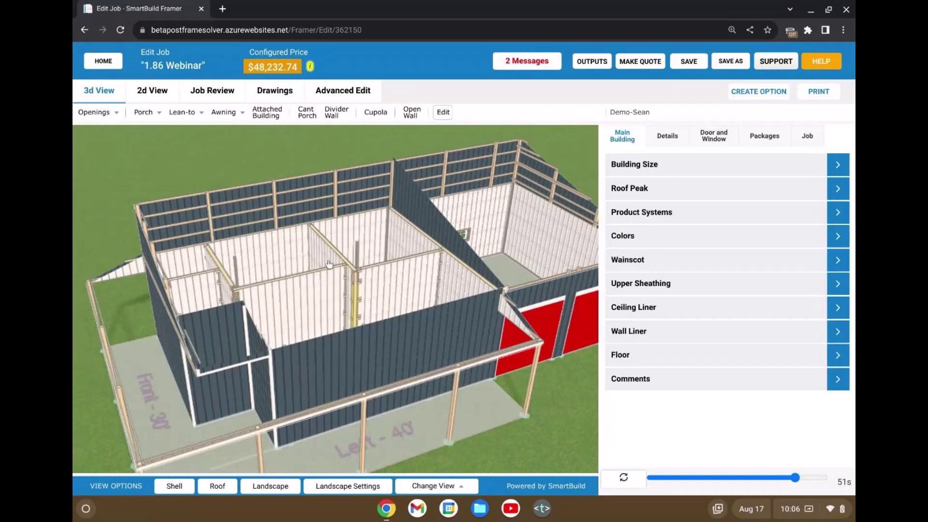
- Examine the framed corner where the interior room walls meet, close up and within the whole building
scroll(332, 272, up, 5)
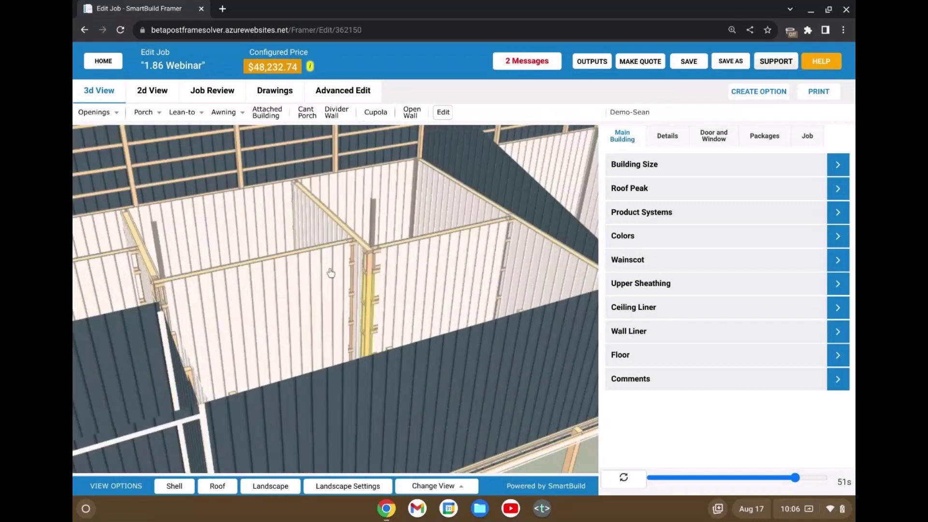
scroll(333, 275, up, 5)
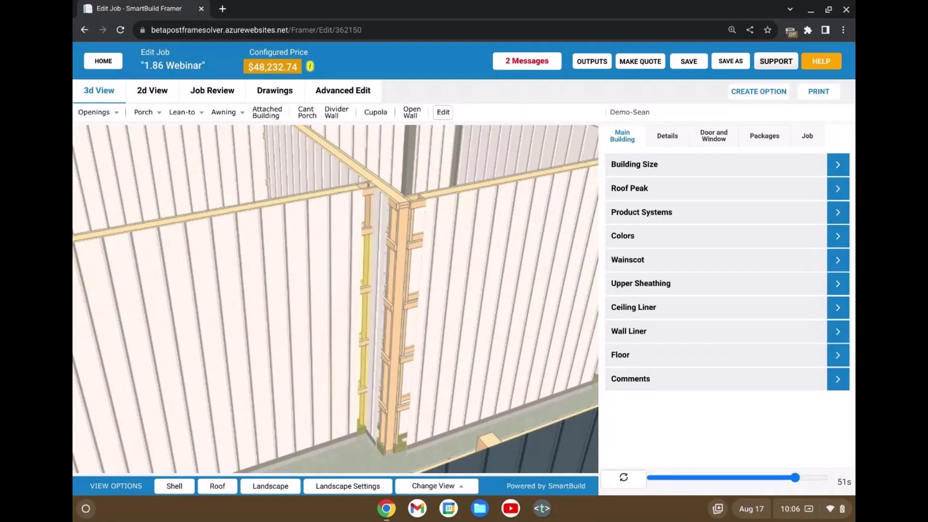
scroll(346, 259, down, 5)
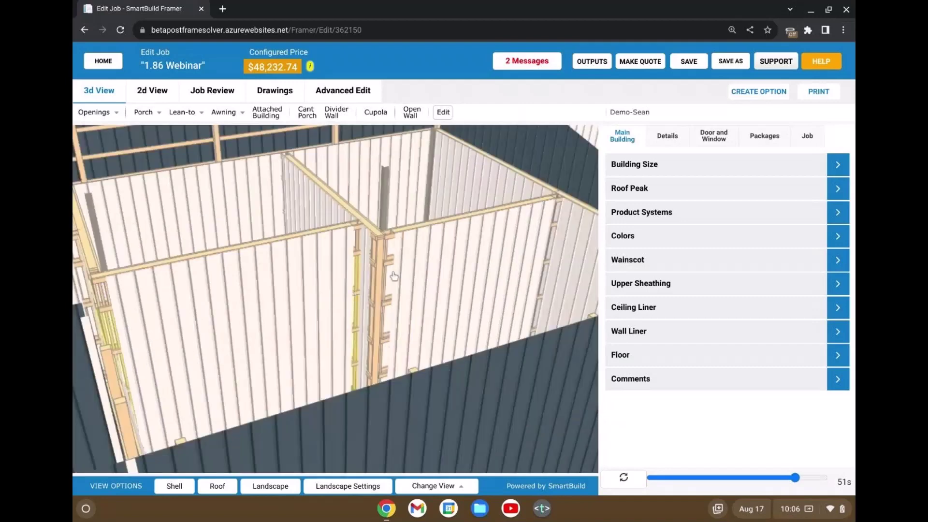
scroll(383, 276, down, 5)
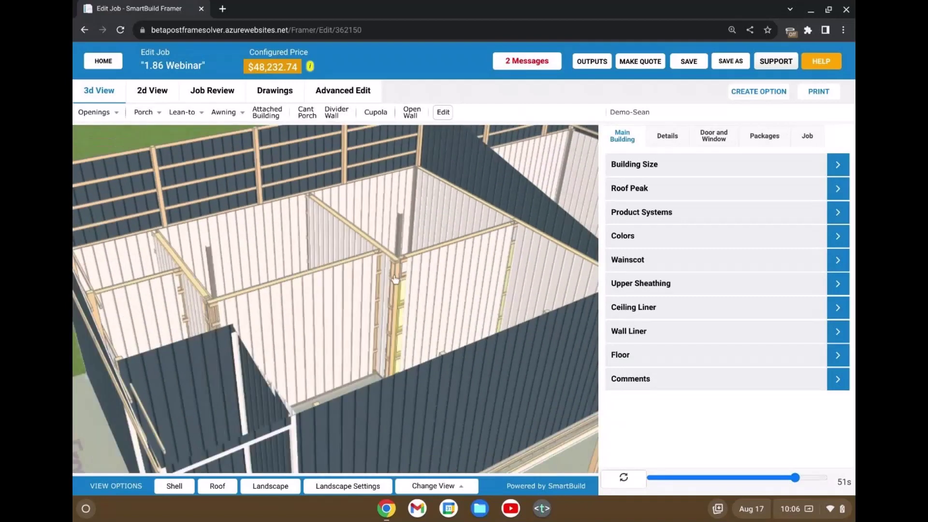
drag(398, 278, 372, 281)
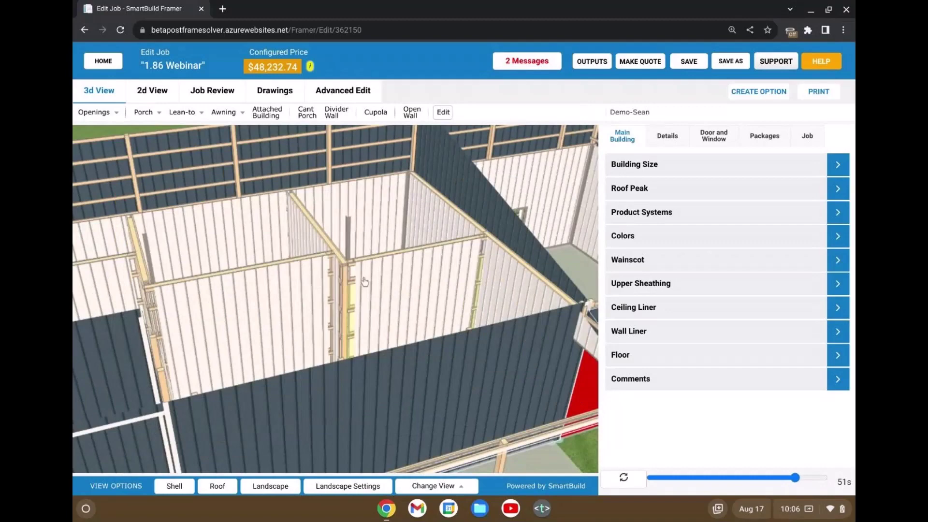
drag(365, 281, 385, 265)
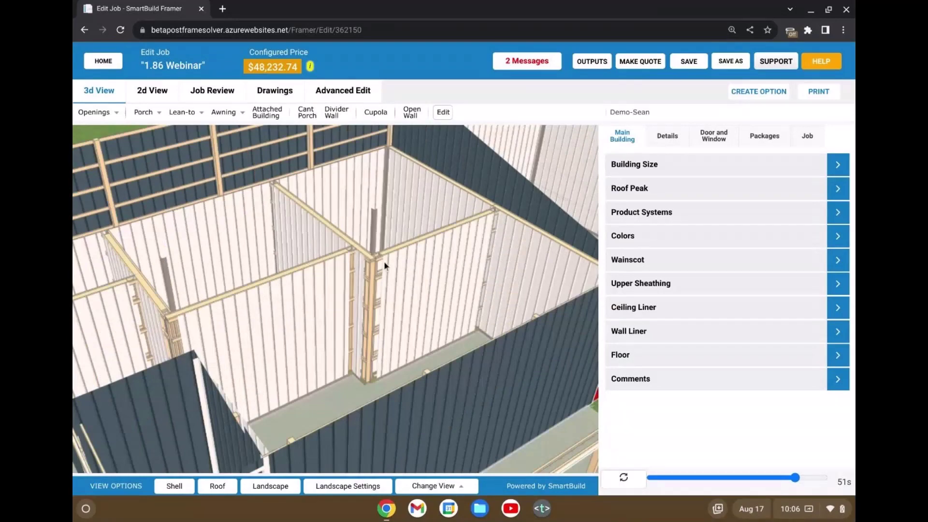
scroll(384, 261, down, 5)
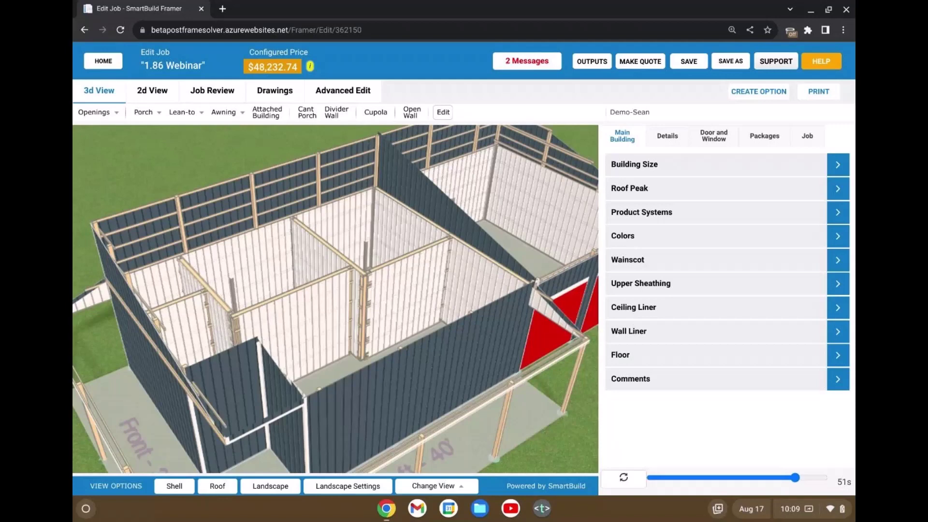
scroll(390, 260, down, 3)
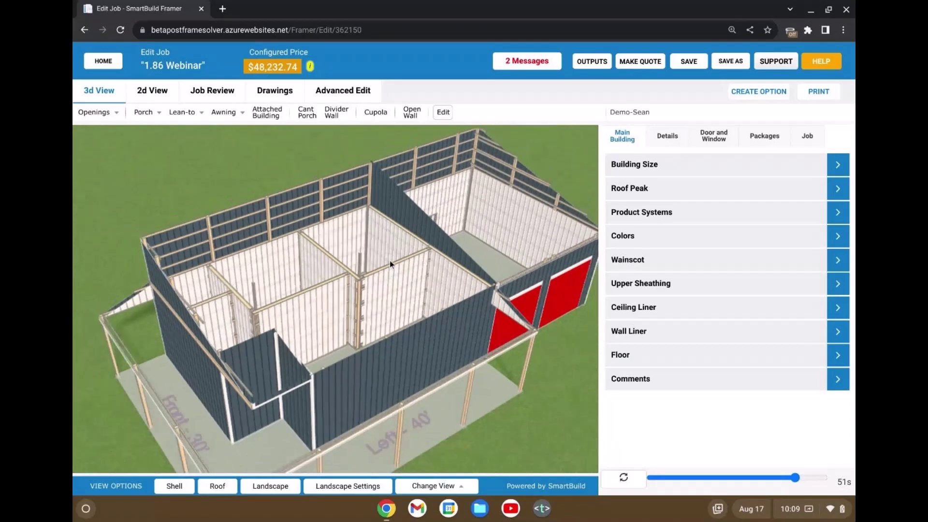
- Delete the 8' cantilever porch at the corner of the front and left walls
drag(389, 260, 415, 415)
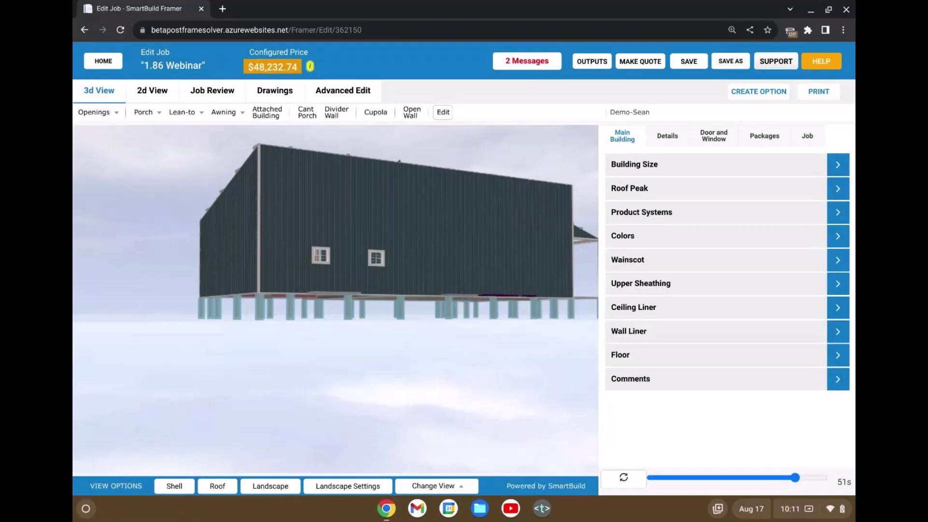
drag(341, 274, 381, 344)
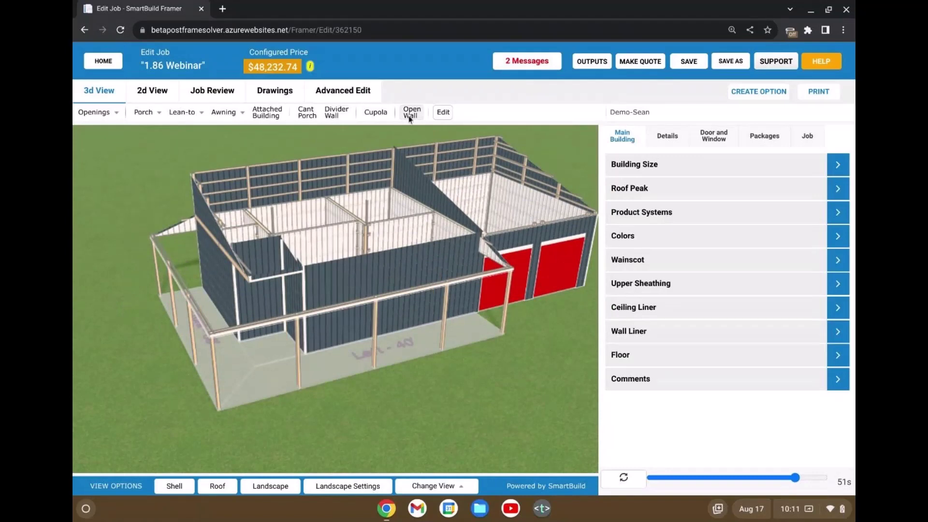
click(274, 355)
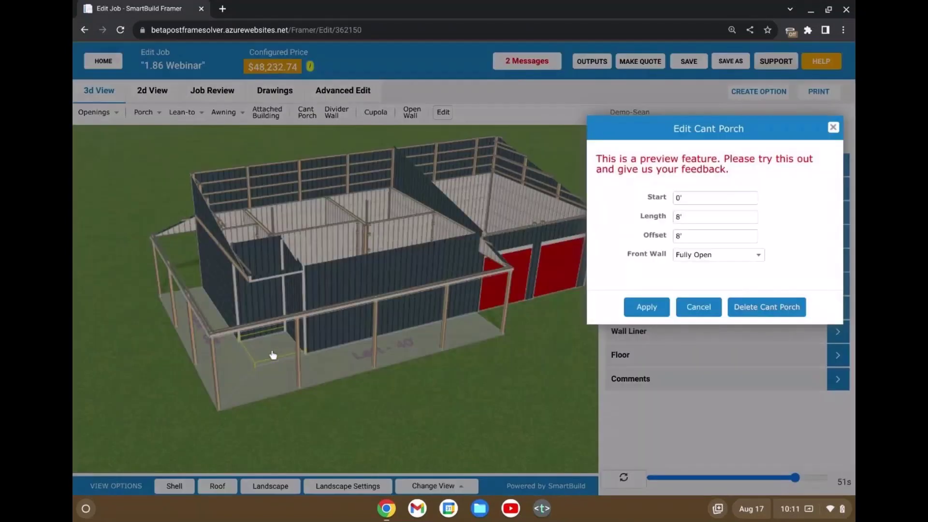
click(757, 311)
click(685, 228)
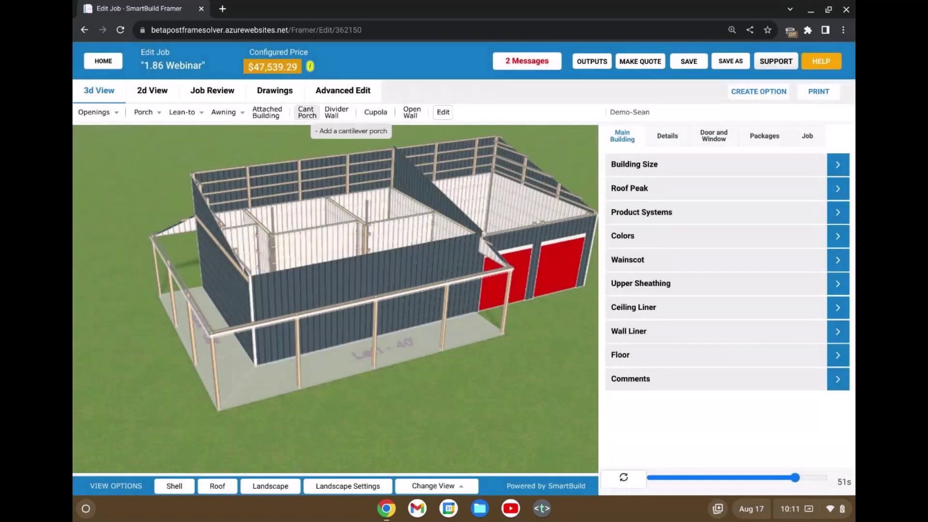
- Add a fully open cantilever porch at the front-left corner on the left wall, with start 0', length 8' and offset 8'
click(307, 119)
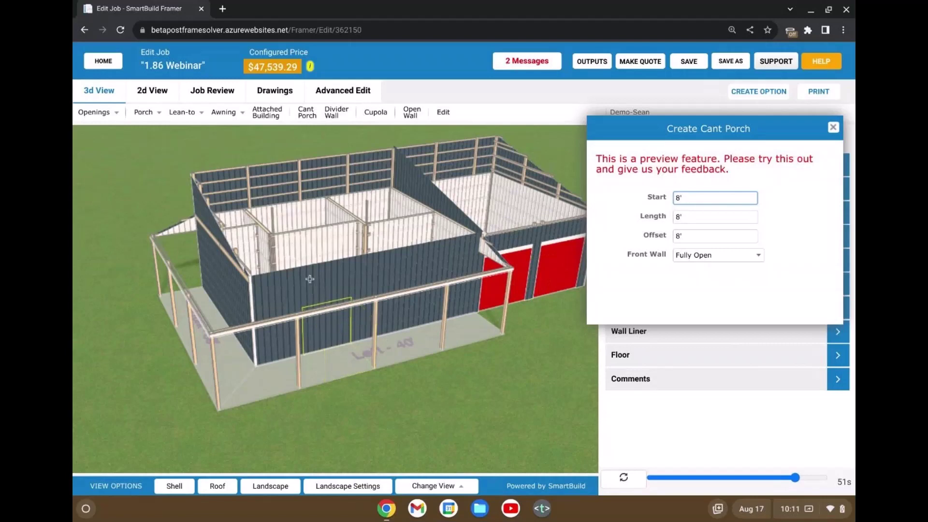
scroll(312, 284, down, 2)
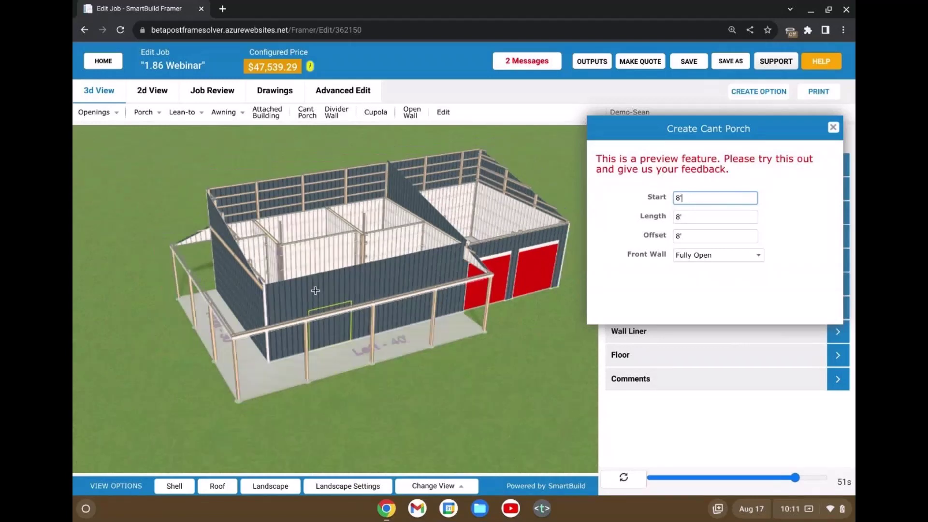
drag(315, 290, 375, 403)
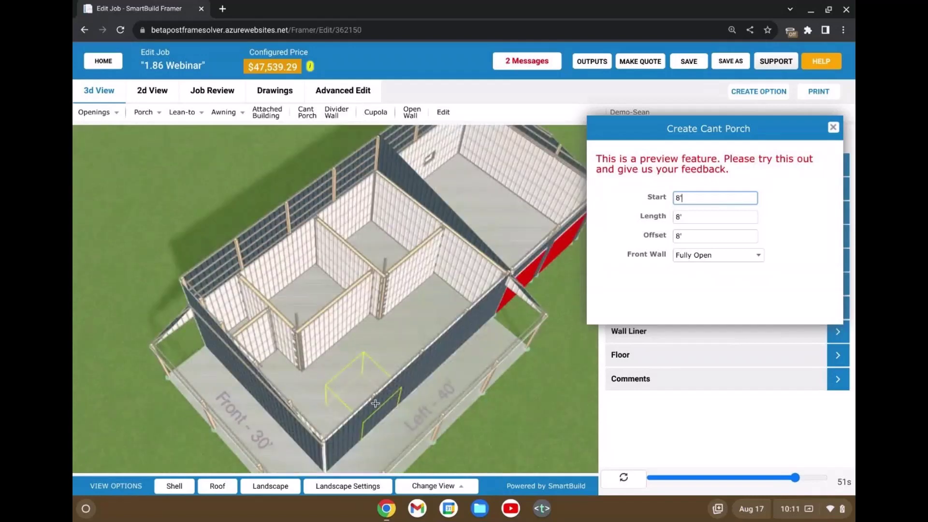
triple_click(691, 198)
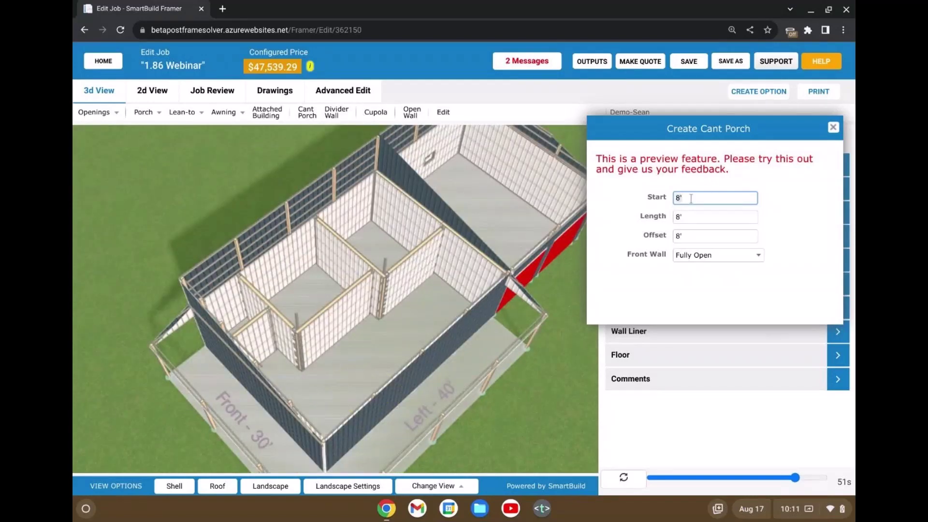
text(0)
key(Tab)
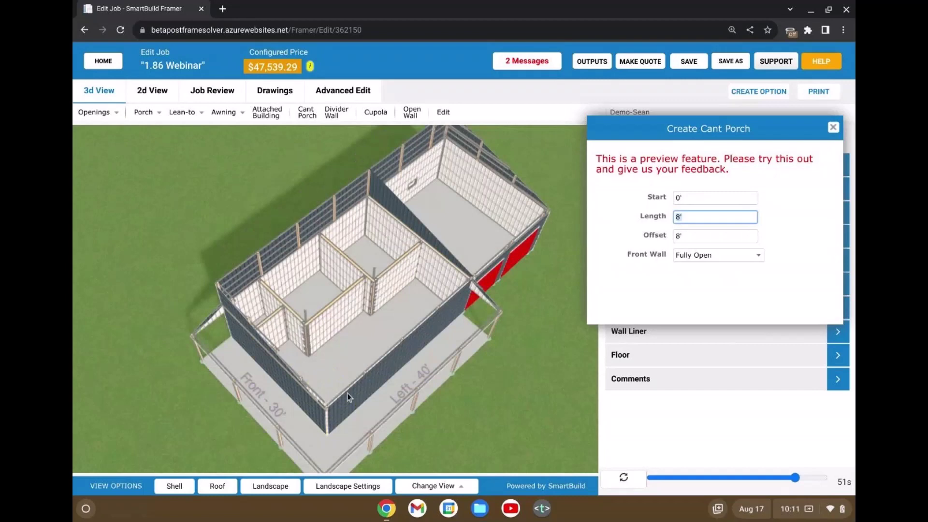
click(714, 255)
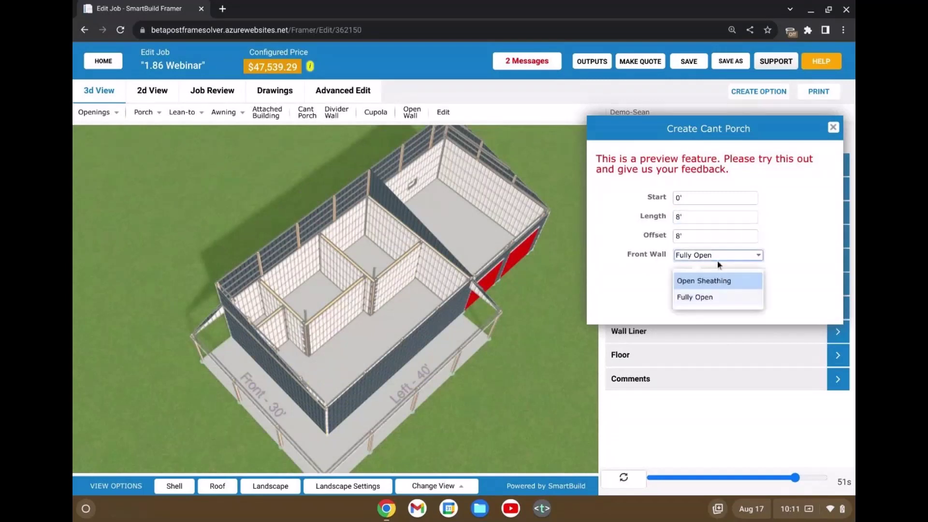
click(654, 288)
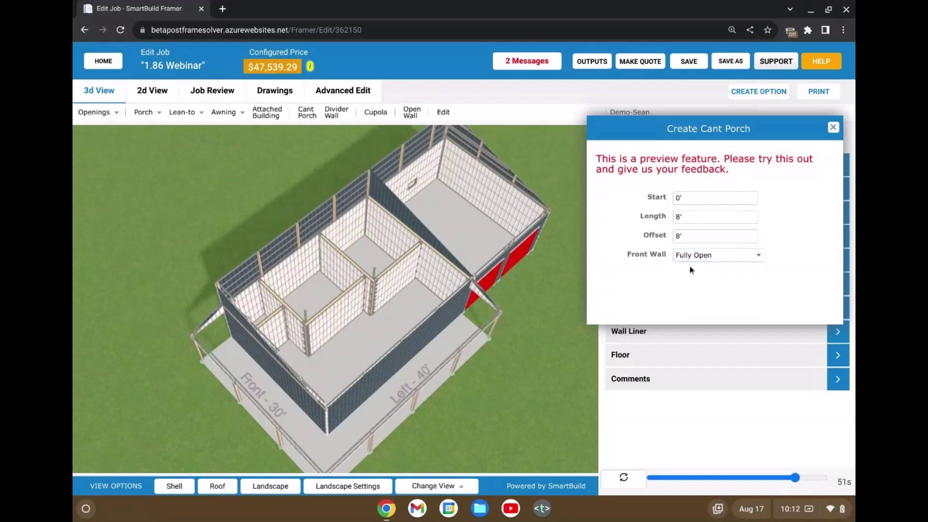
click(336, 407)
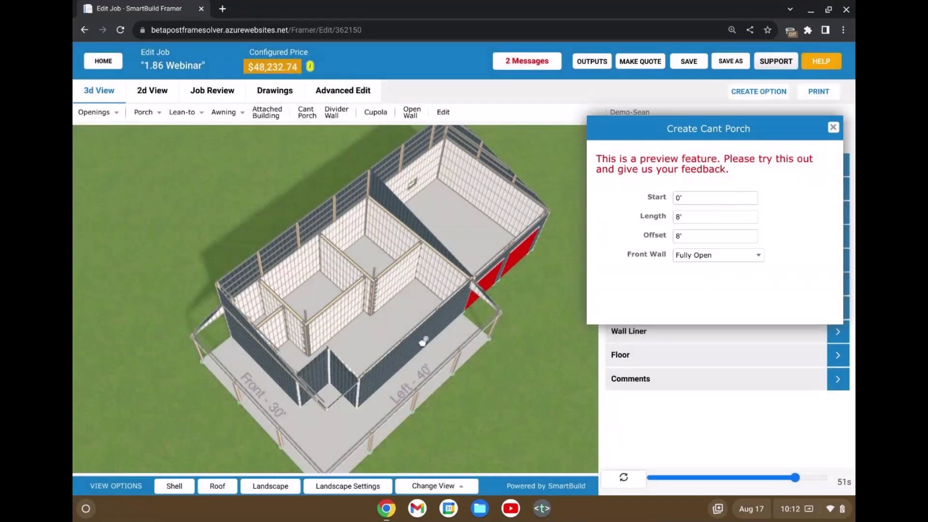
- Examine the new corner porch with the shell hidden and with the roof on and off, and finish creating cantilever porches
drag(538, 386, 514, 372)
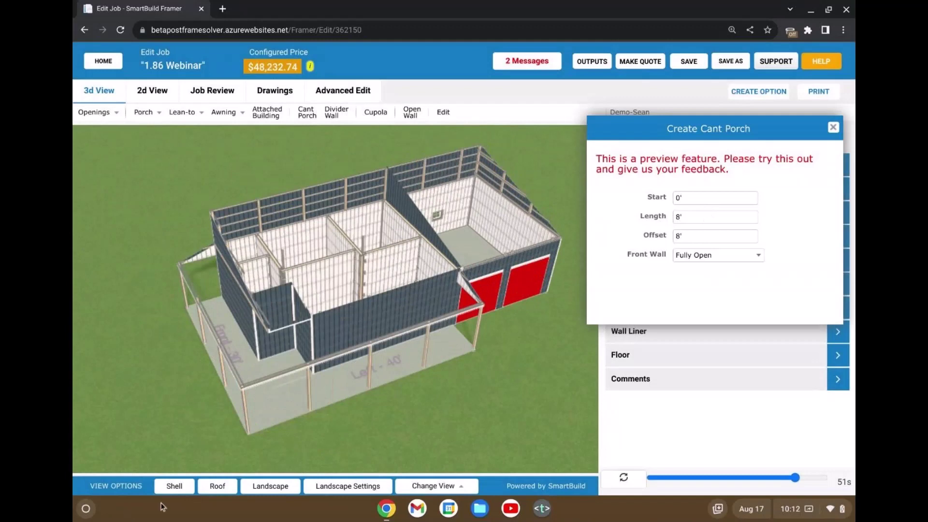
click(174, 486)
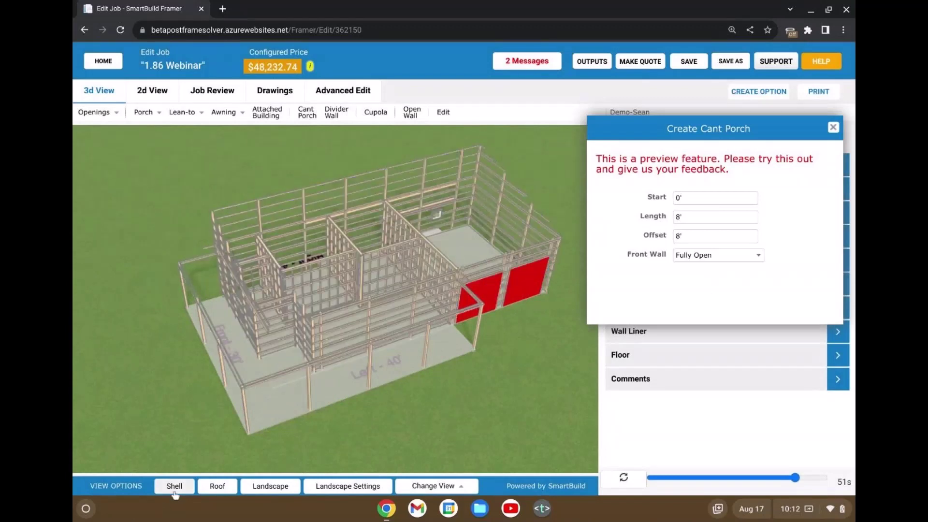
click(174, 486)
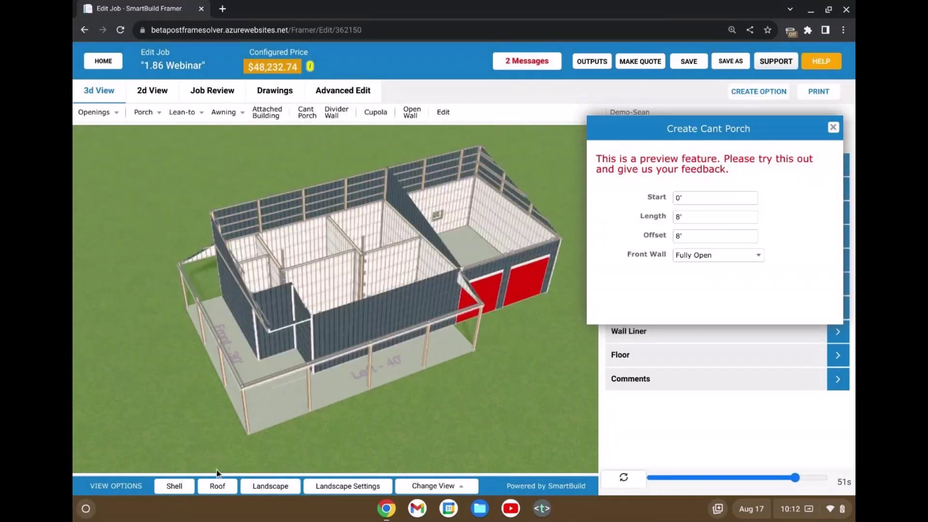
drag(294, 400, 339, 368)
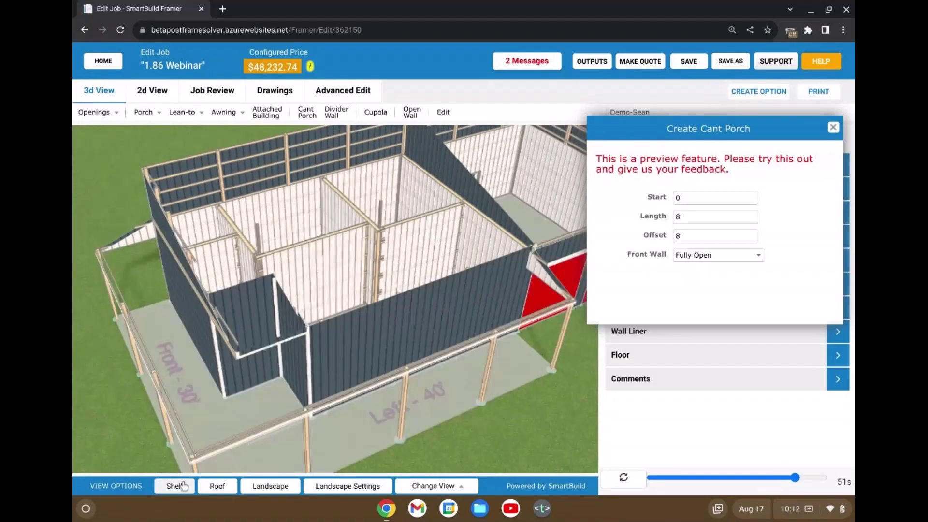
click(218, 486)
drag(271, 450, 254, 334)
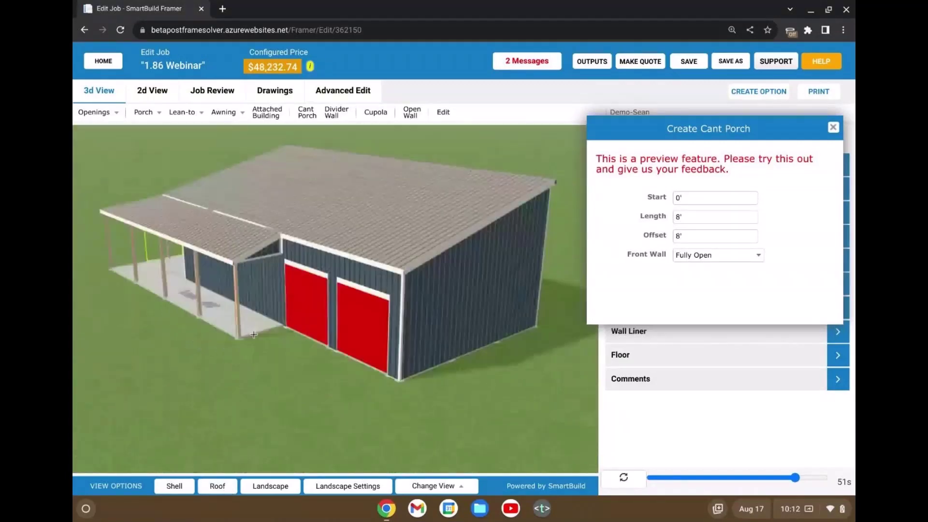
scroll(256, 338, down, 2)
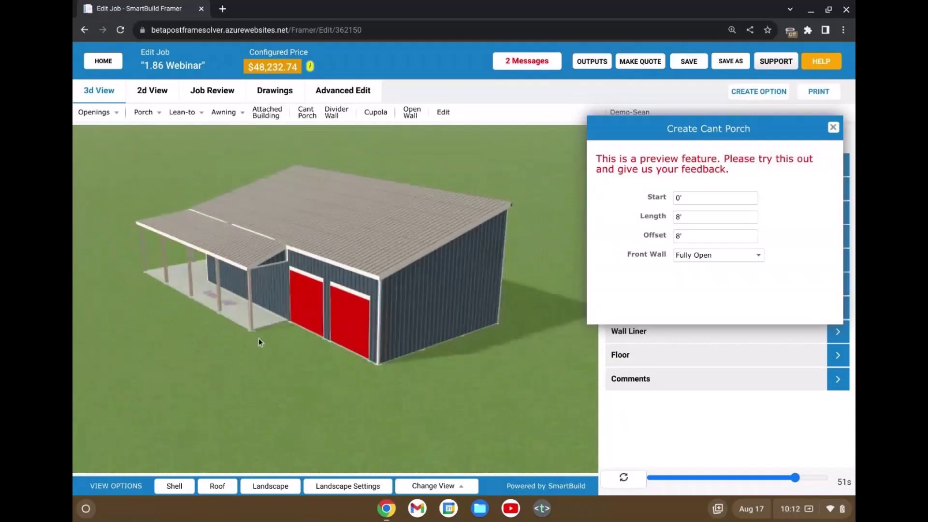
click(220, 491)
scroll(329, 344, up, 3)
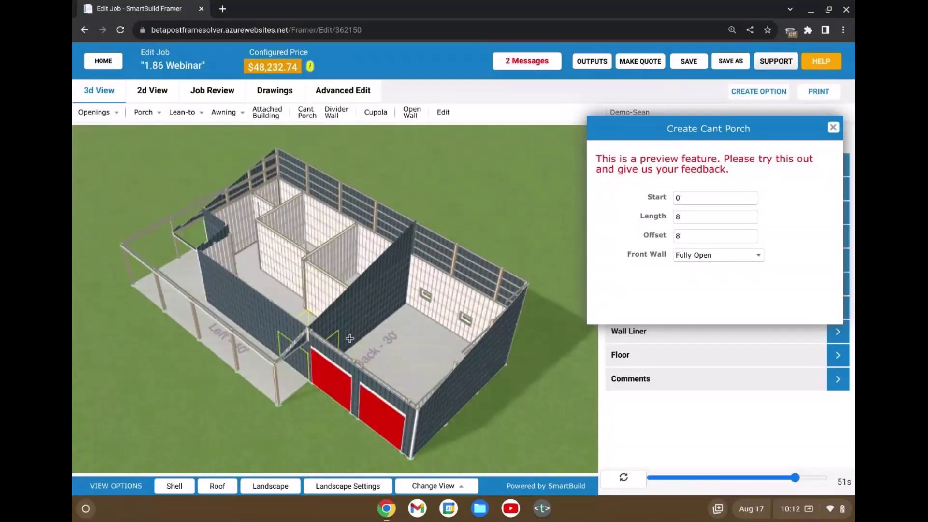
click(833, 129)
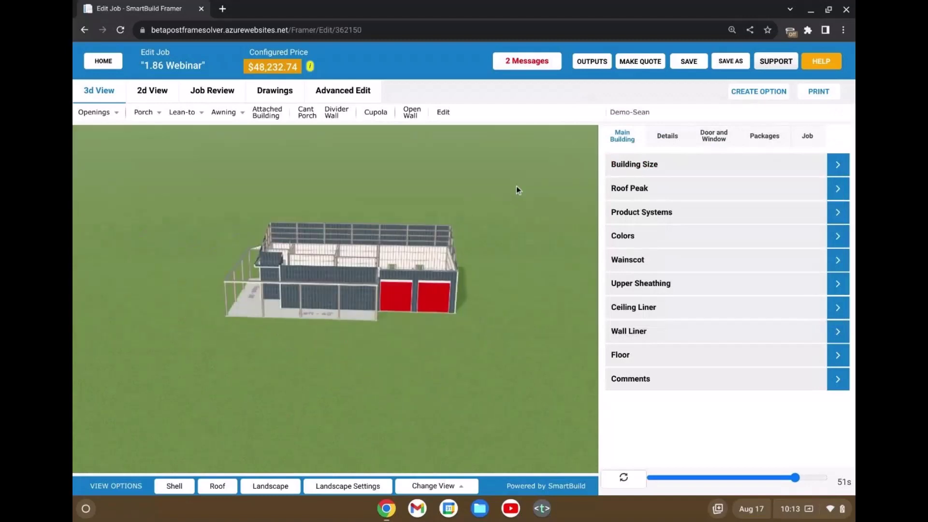
- Turn on interior wainscot in the main building's wall liner settings and rebuild the model
drag(516, 205, 408, 280)
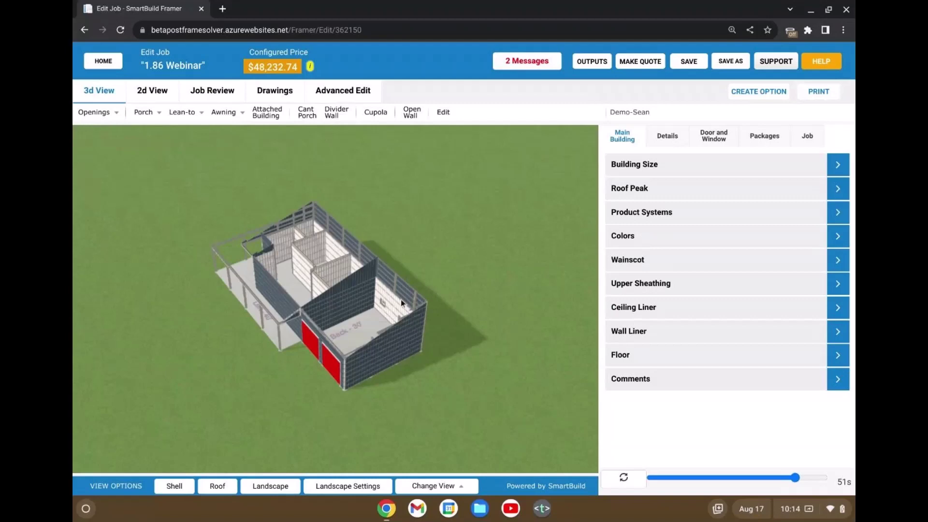
drag(373, 345, 344, 299)
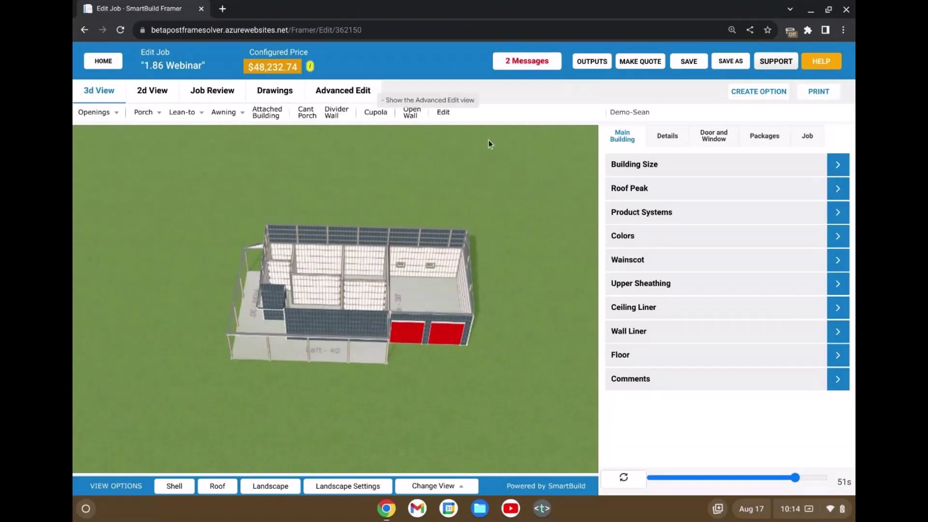
click(675, 139)
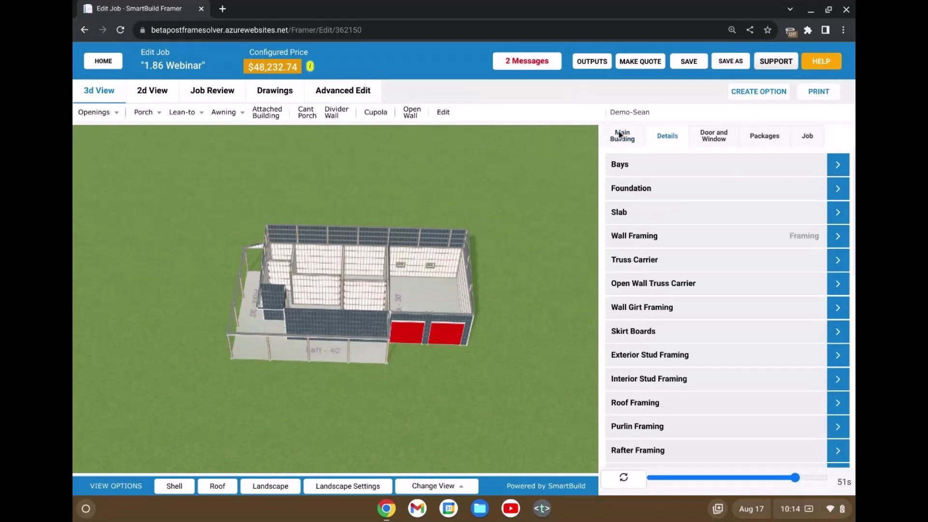
click(621, 135)
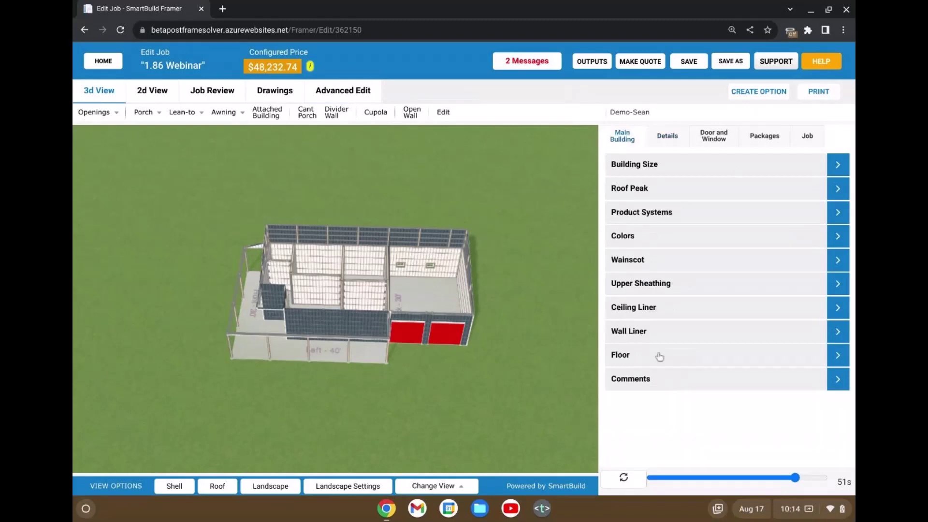
click(658, 333)
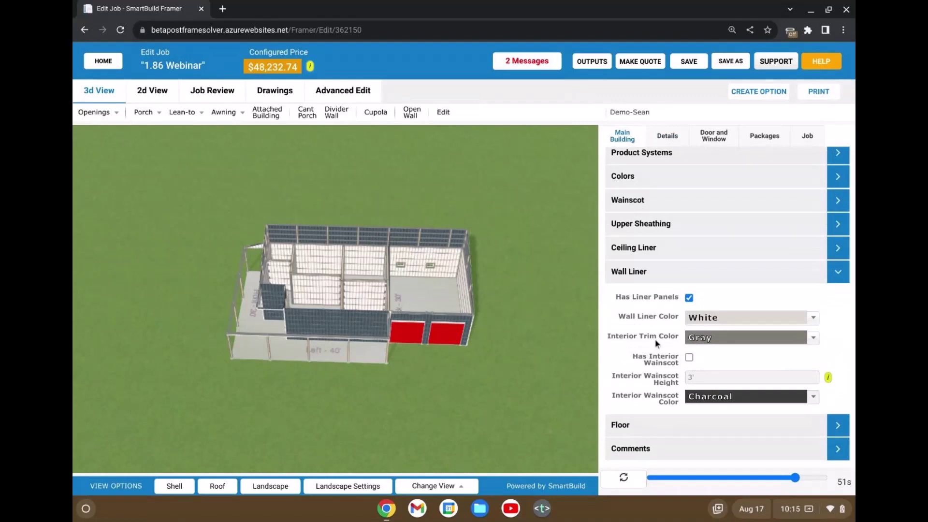
click(689, 357)
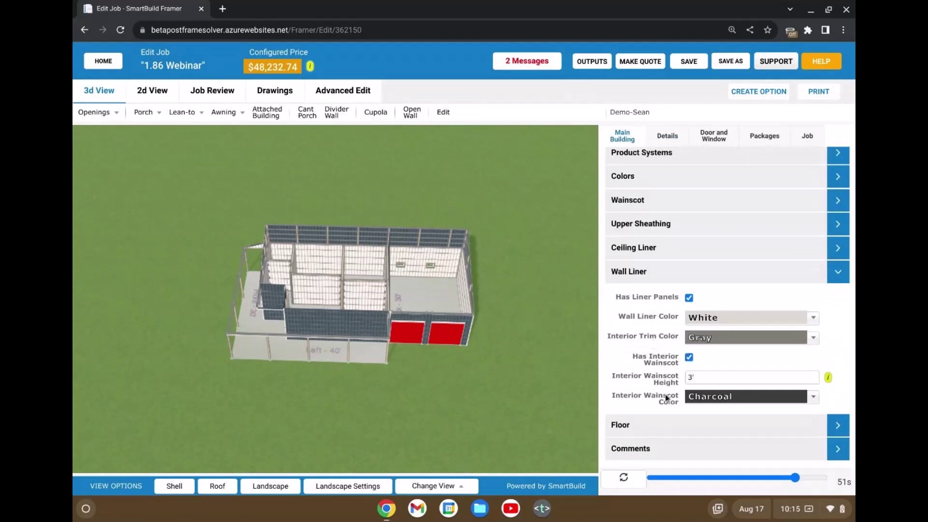
click(630, 483)
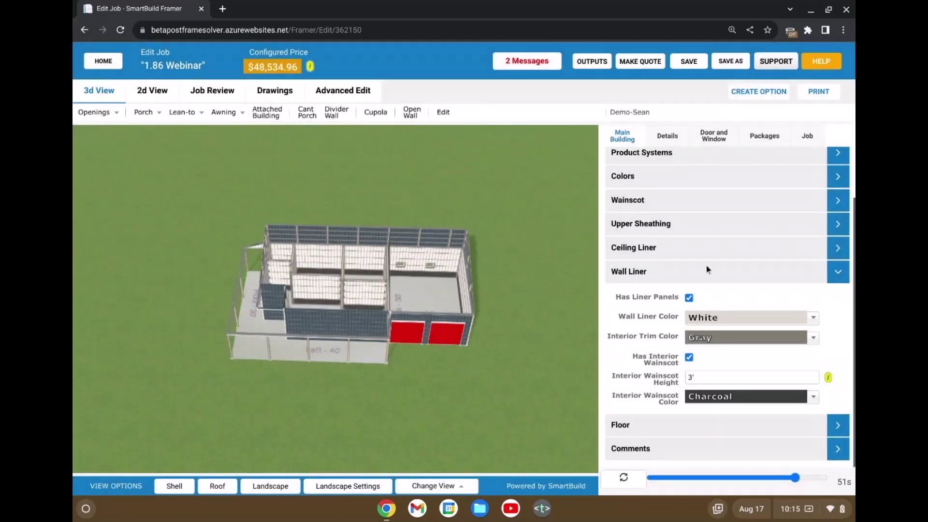
- Set the wall liner material to None in the detailed wall liner settings and rebuild the model
scroll(696, 238, down, 5)
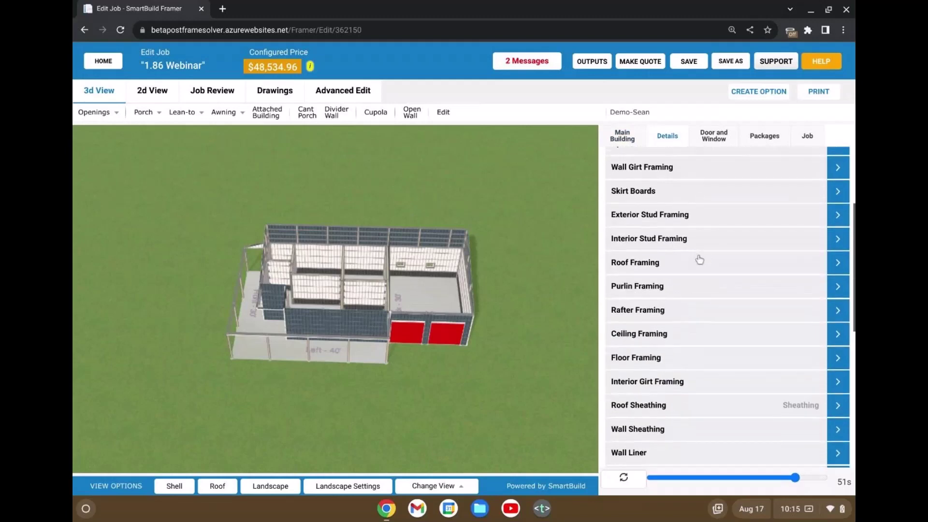
scroll(699, 260, down, 3)
click(668, 323)
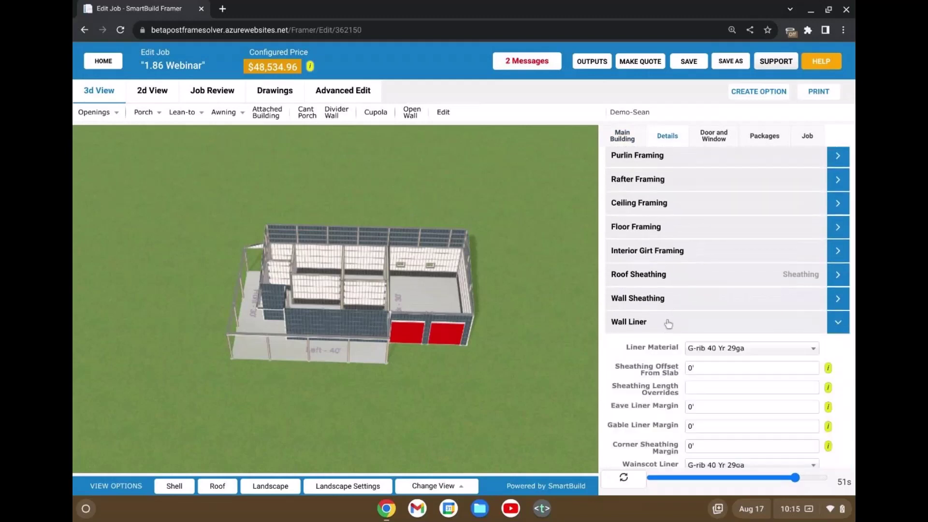
scroll(672, 309, down, 2)
click(726, 246)
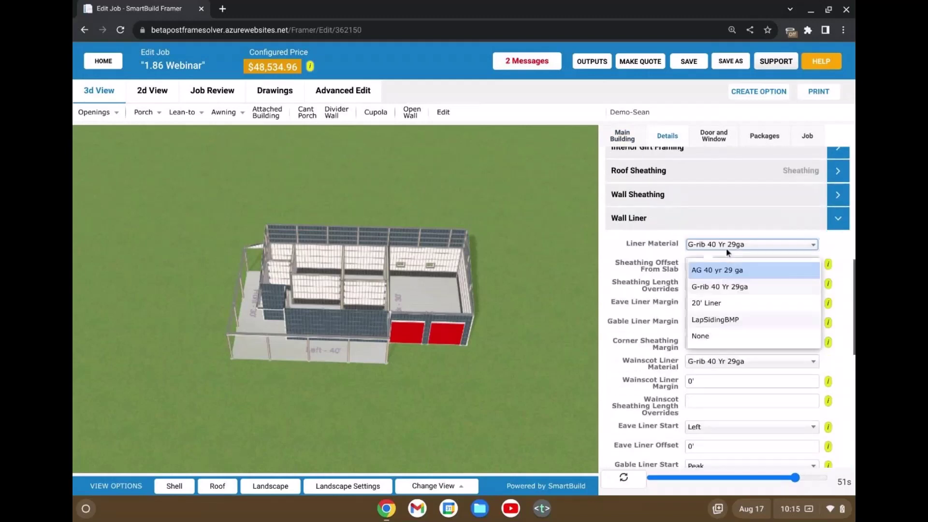
click(726, 338)
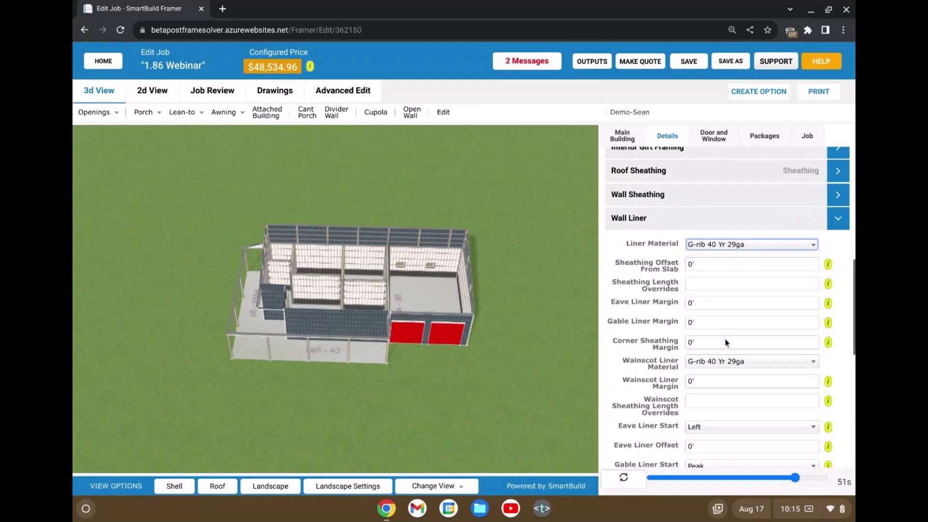
click(624, 478)
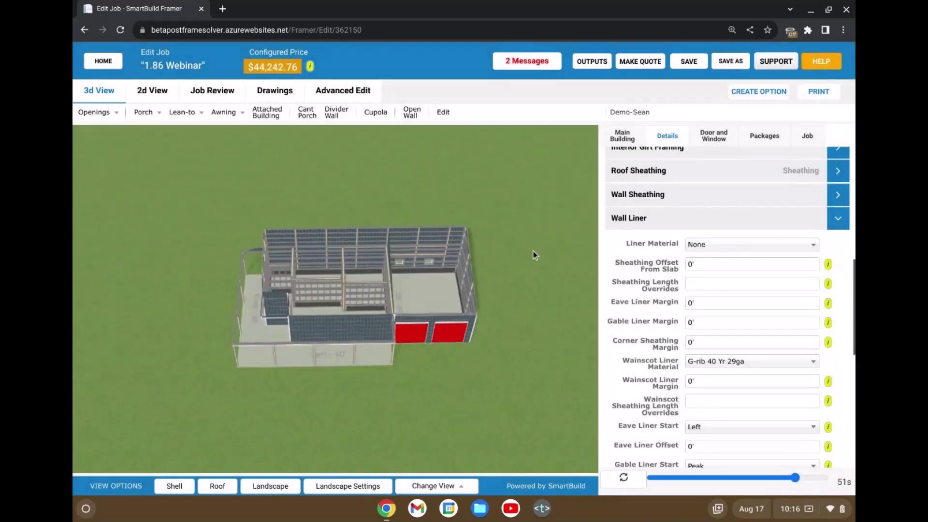
- Set the interior wainscot height to 5' and rebuild the model
drag(549, 240, 434, 280)
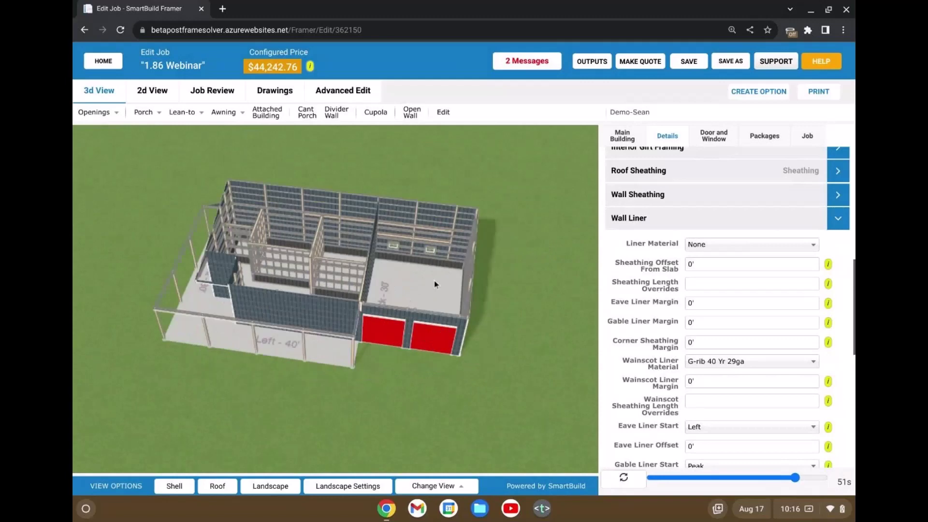
click(625, 142)
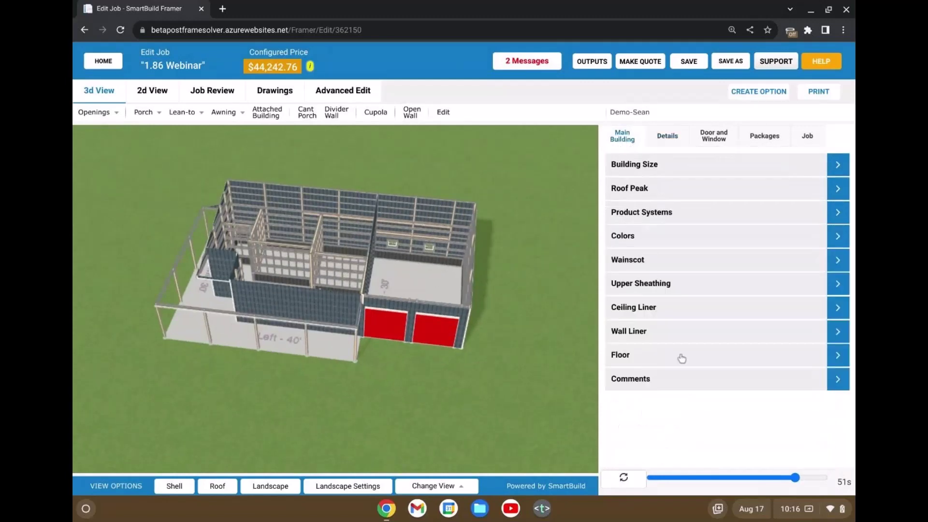
click(678, 339)
click(695, 433)
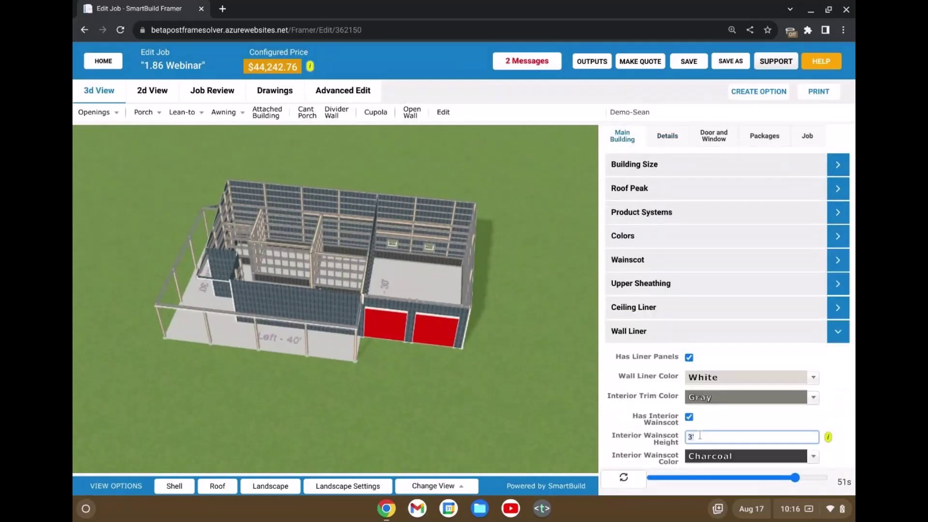
key(BackSpace)
text(5)
click(623, 479)
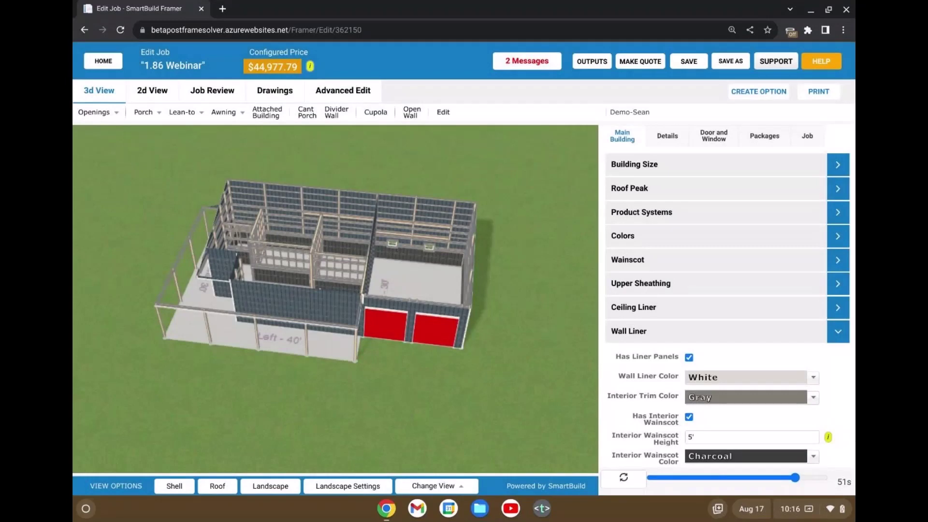
- Examine the interior base trim and interior wainscot trim options in the detailed liner trim settings
click(680, 136)
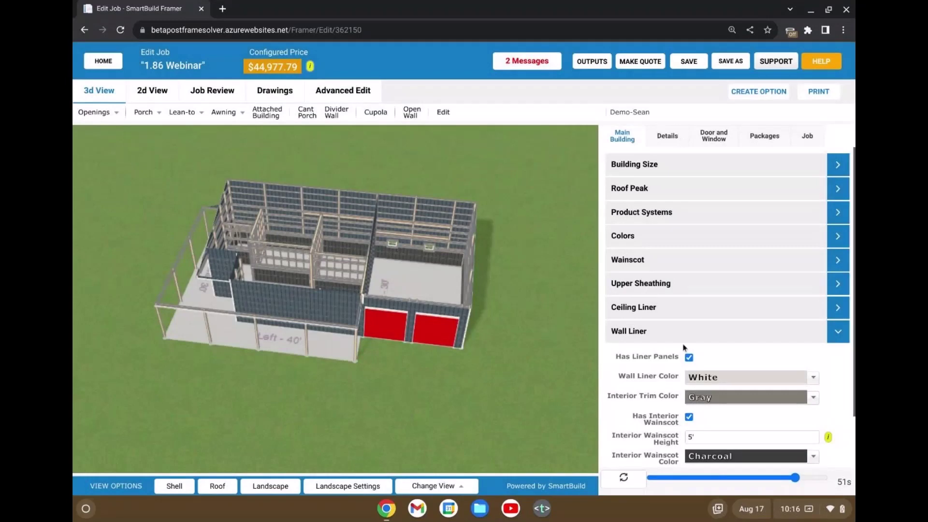
scroll(686, 331, down, 1)
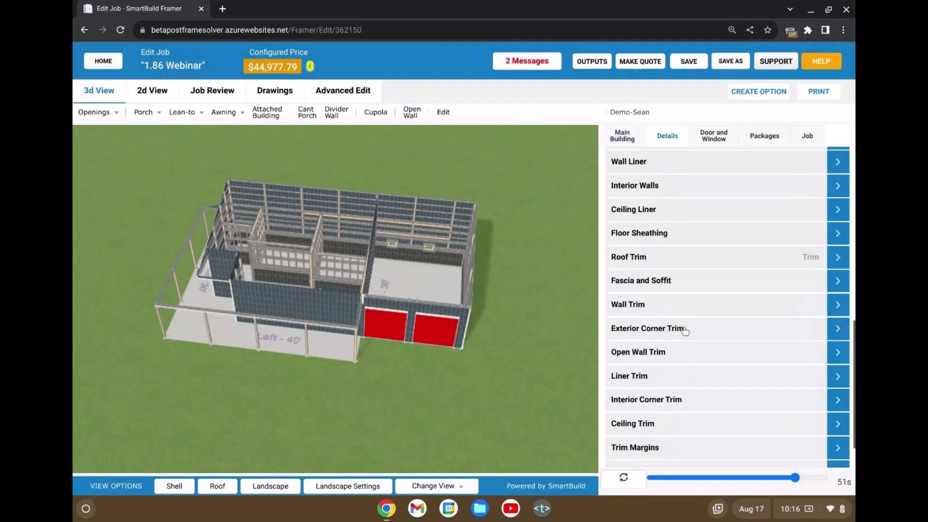
scroll(682, 330, down, 1)
click(662, 351)
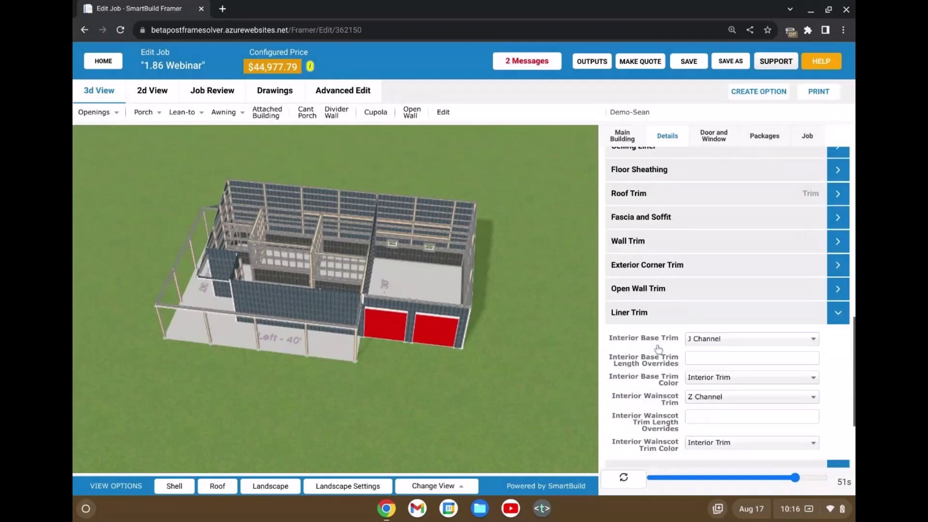
scroll(658, 349, down, 1)
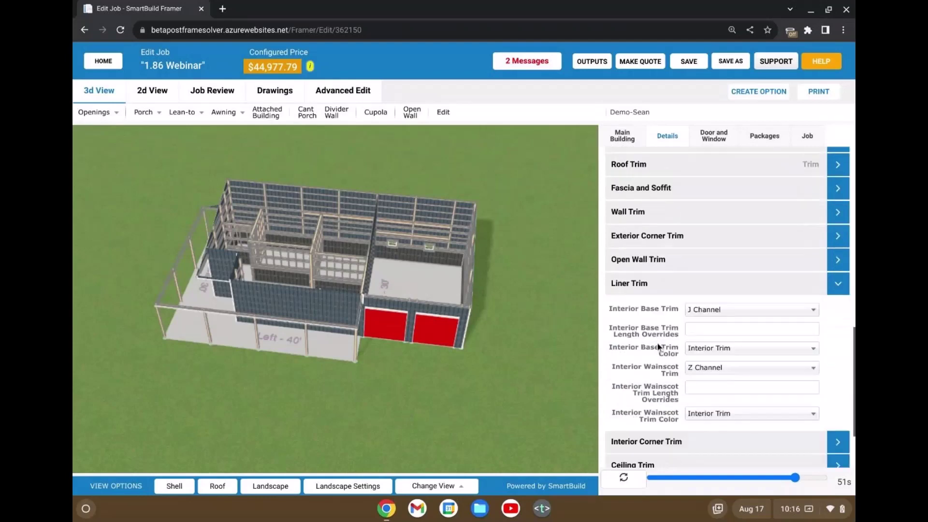
scroll(657, 343, up, 3)
scroll(658, 346, down, 4)
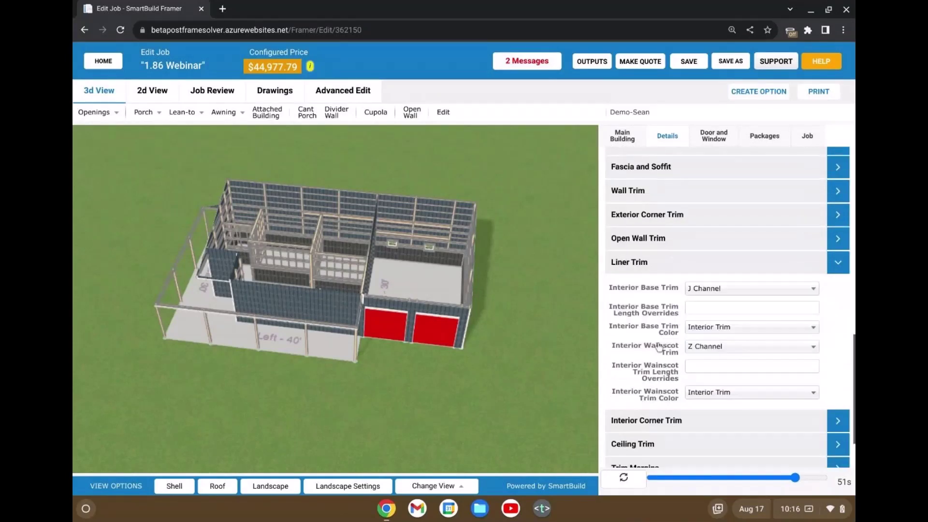
scroll(658, 346, down, 2)
- Review the liner material, margin and wainscot liner options in the detailed wall liner settings
scroll(658, 346, up, 15)
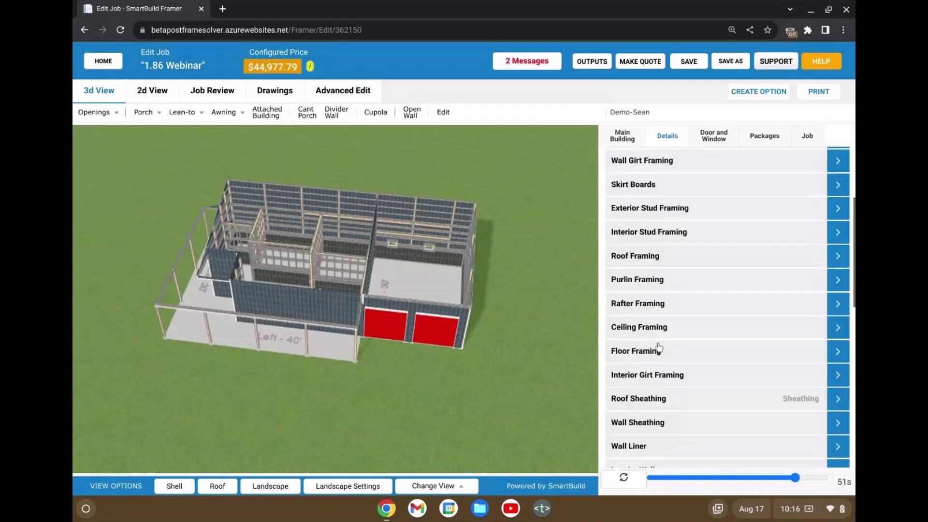
scroll(658, 346, up, 1)
scroll(660, 357, down, 2)
click(665, 411)
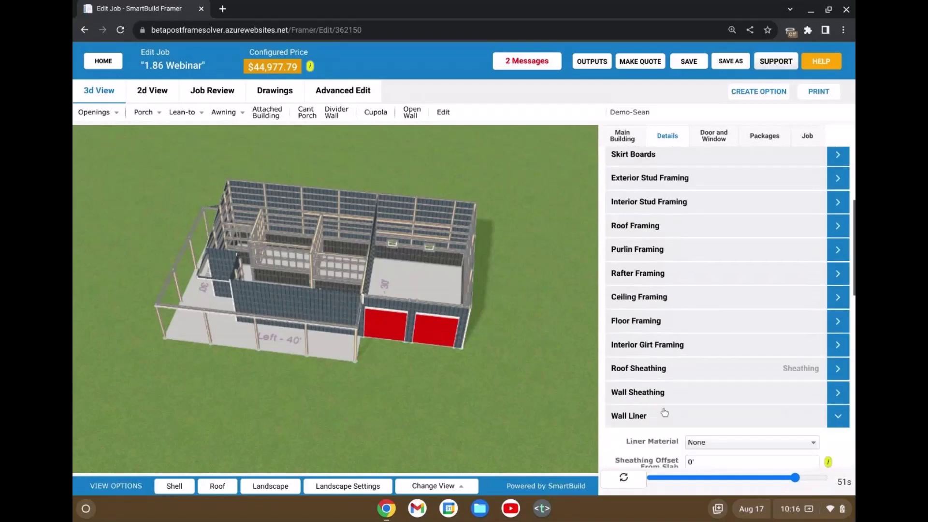
scroll(666, 381, down, 10)
scroll(704, 244, up, 3)
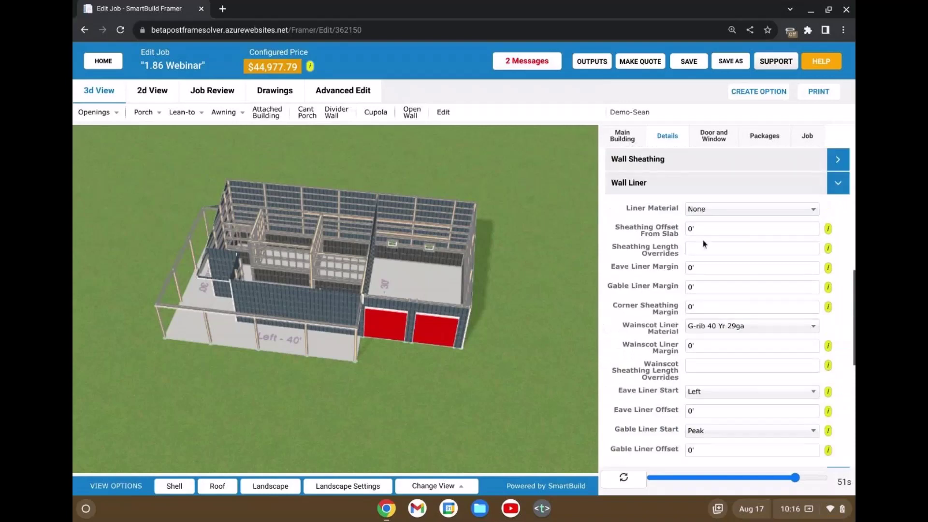
click(699, 268)
key(Tab)
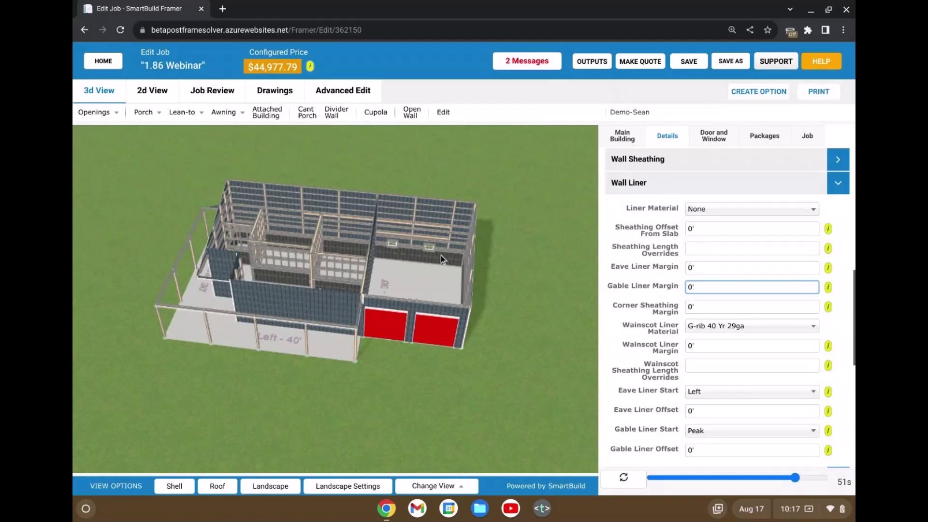
- Examine the interior wainscot on the room walls, around the windows and in the garage area of the 3D model
drag(441, 255, 553, 259)
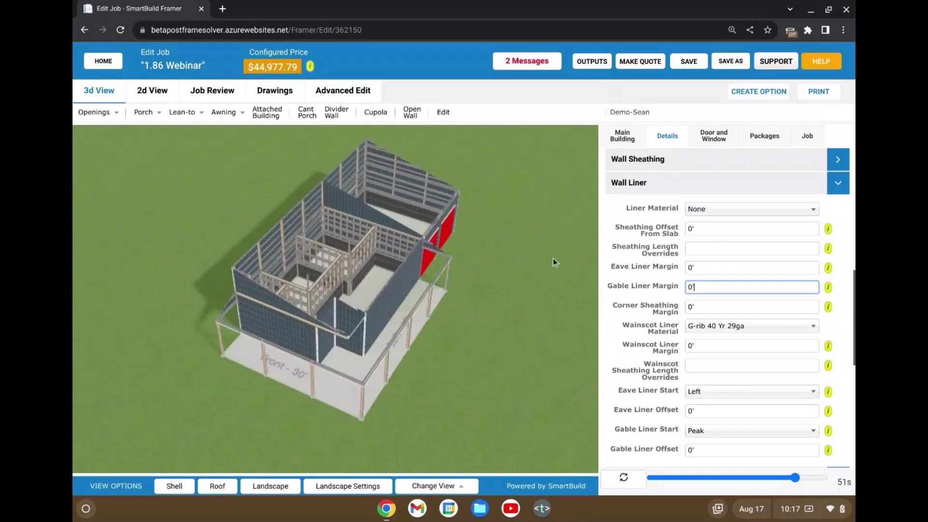
drag(413, 282, 356, 288)
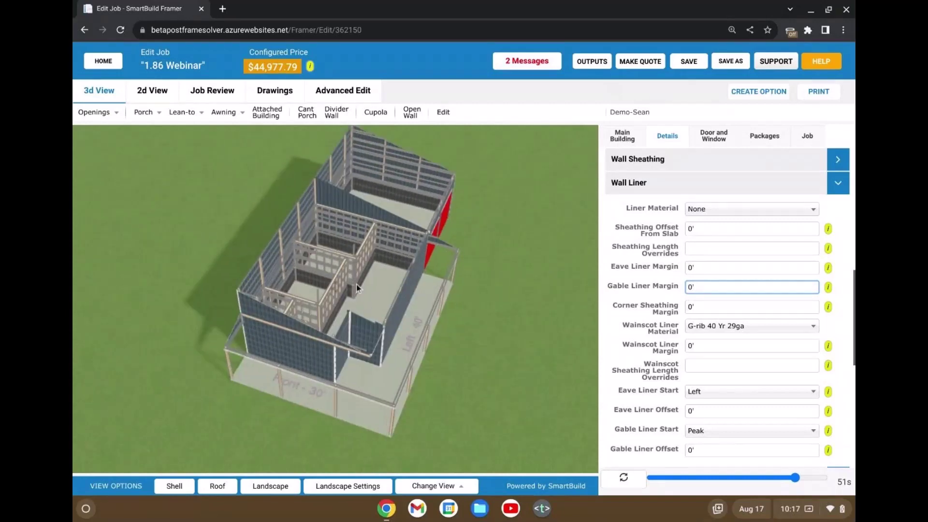
scroll(356, 287, up, 5)
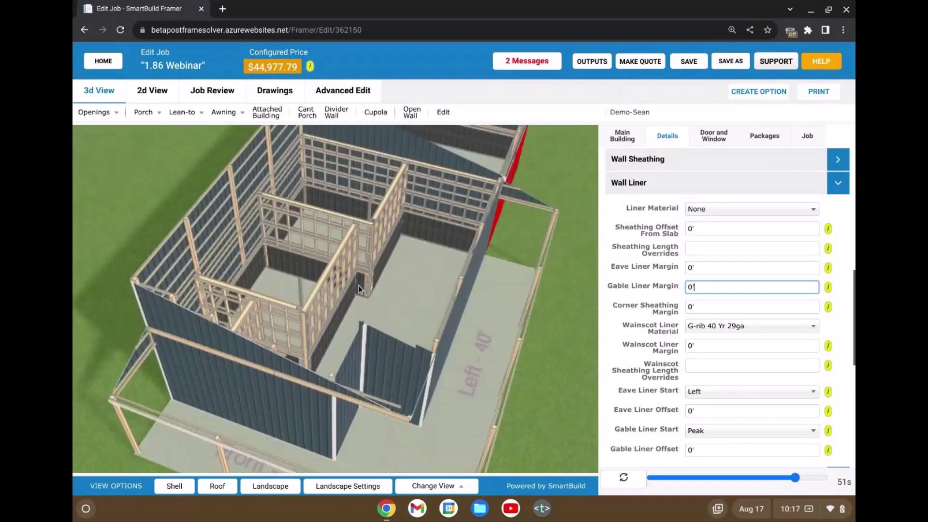
scroll(360, 285, up, 3)
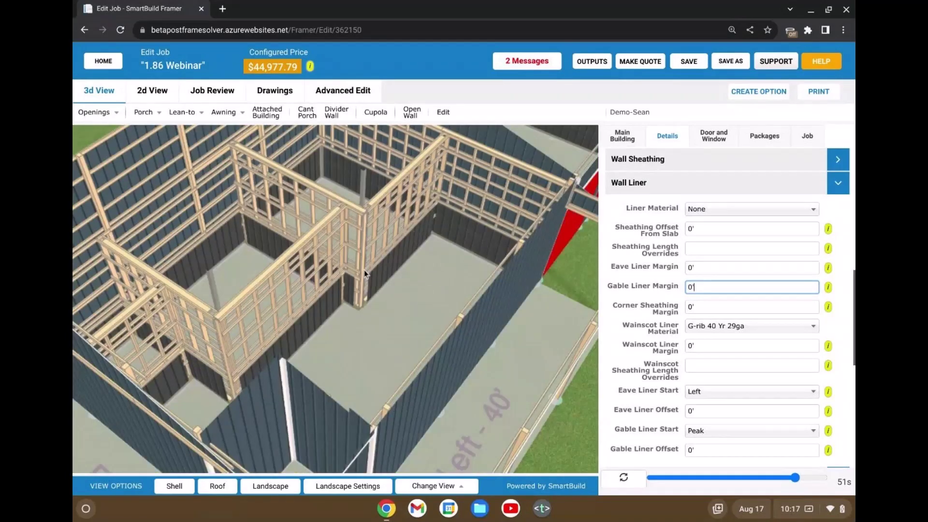
drag(364, 271, 345, 234)
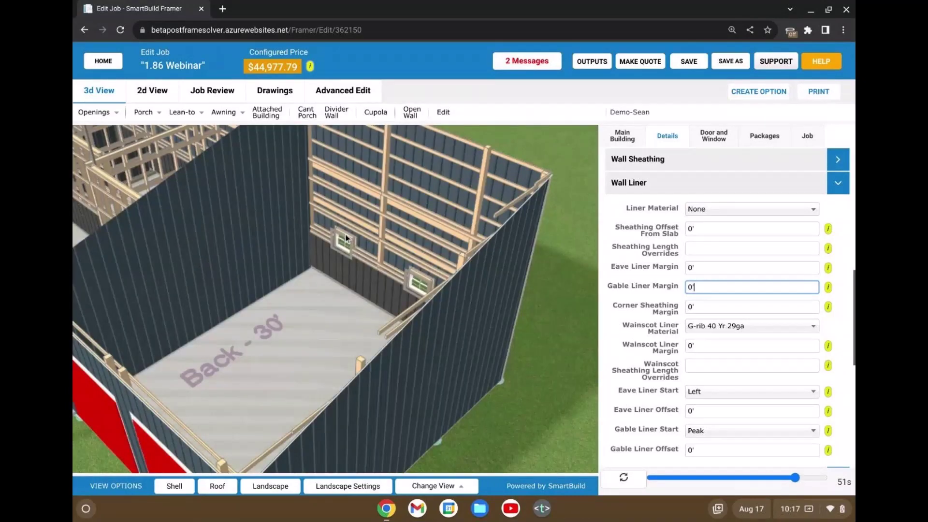
drag(345, 234, 328, 258)
drag(331, 361, 345, 319)
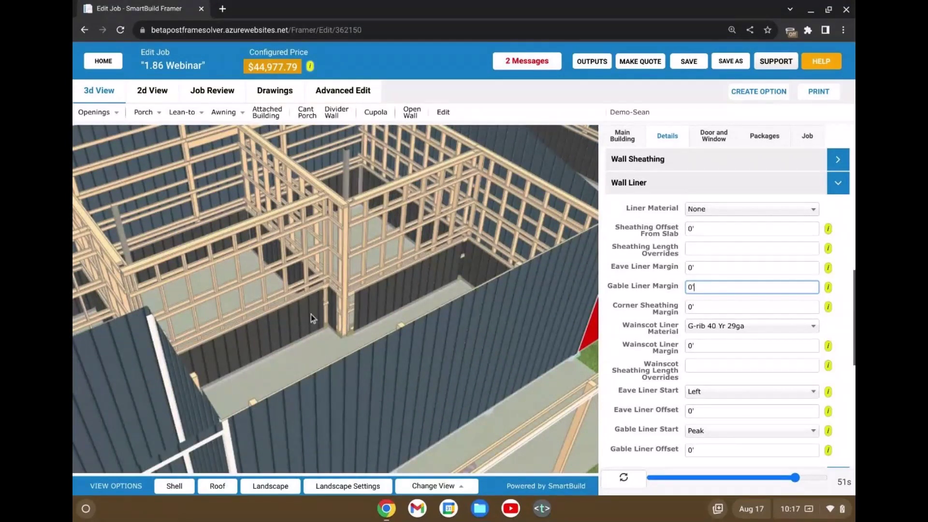
drag(232, 278, 392, 347)
drag(375, 346, 247, 322)
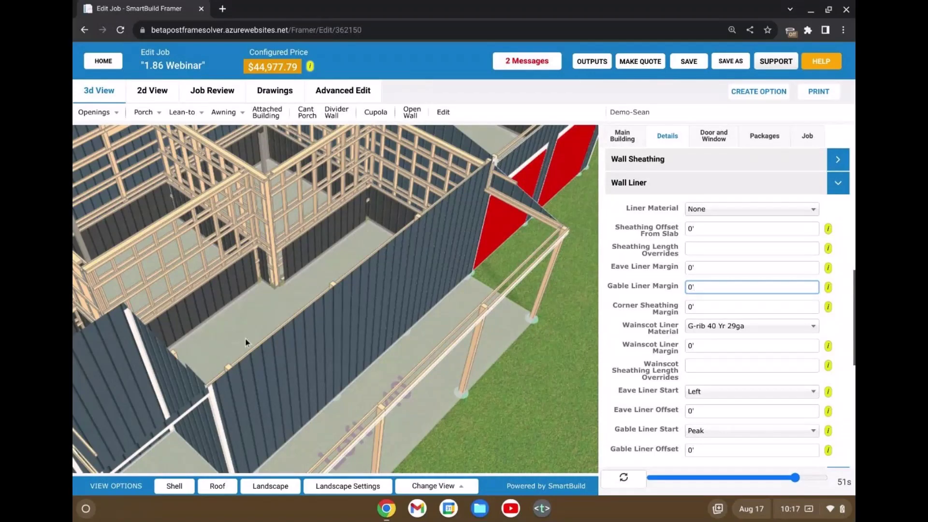
scroll(428, 351, down, 3)
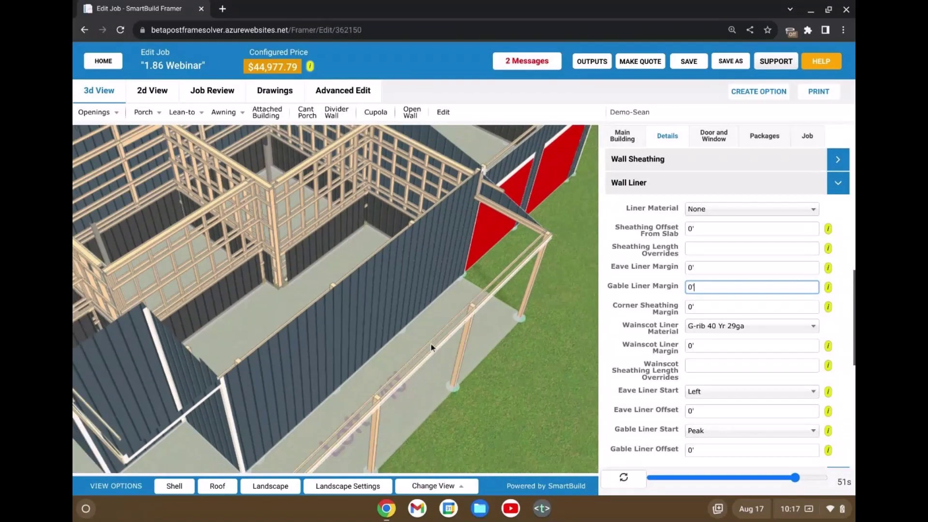
drag(430, 344, 401, 347)
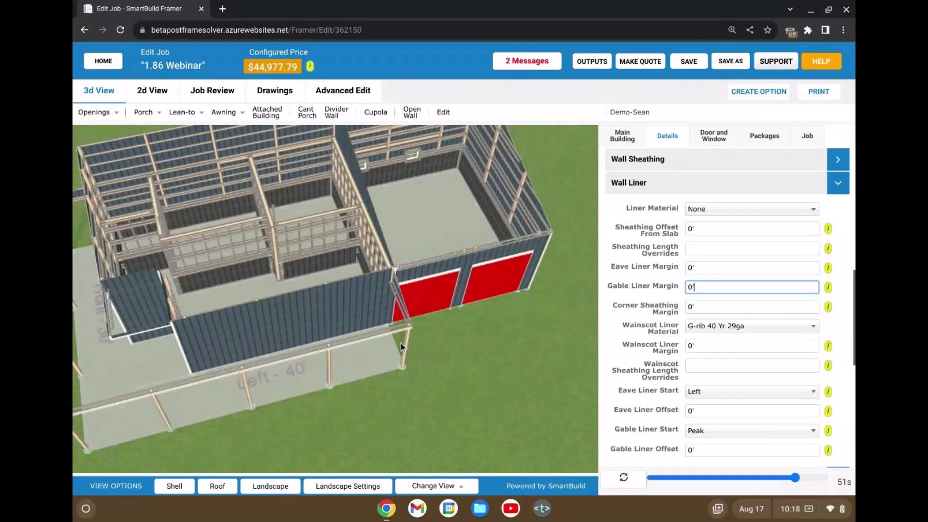
- Set the wainscot liner margin to 1', rebuild the model and inspect the wainscot in 3D
click(725, 345)
text(1)
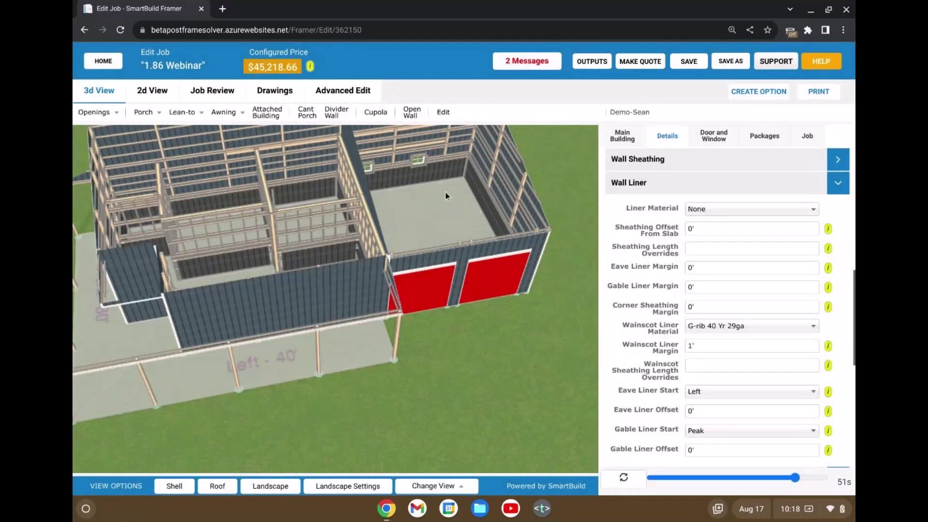
scroll(445, 192, up, 3)
scroll(445, 188, up, 3)
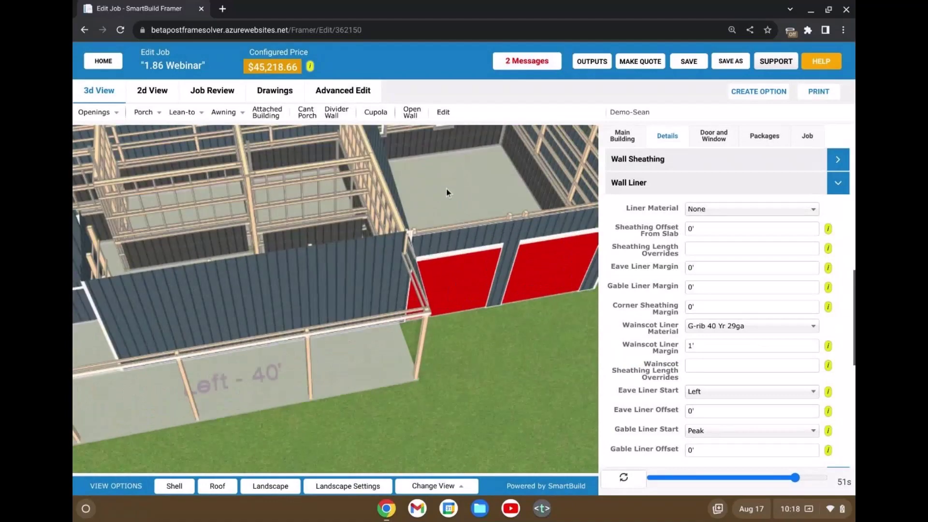
- Check the length of the interior wainscot panels in the job review's sheathing list
click(201, 94)
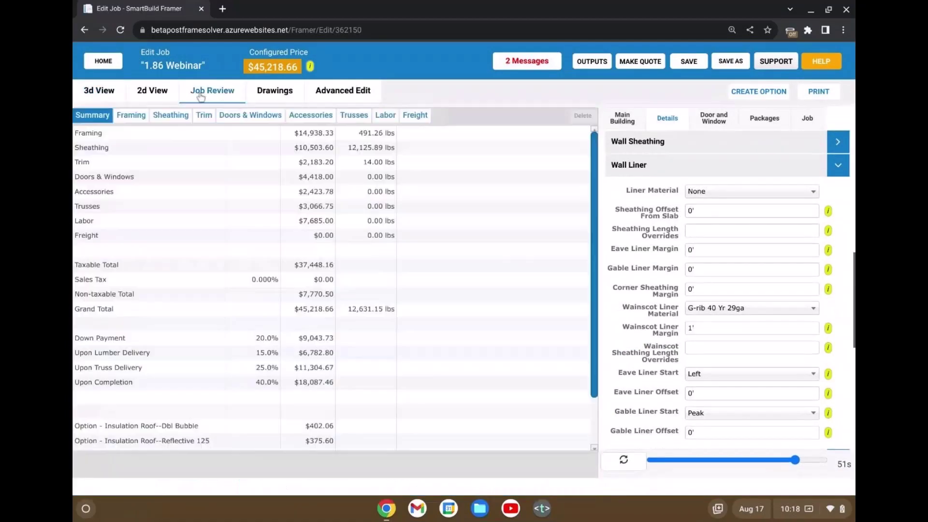
click(160, 116)
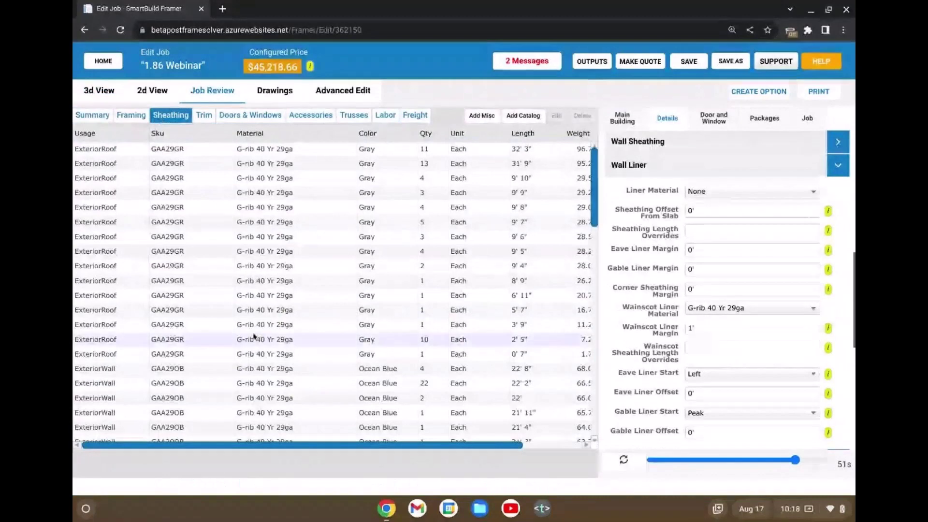
scroll(252, 332, down, 15)
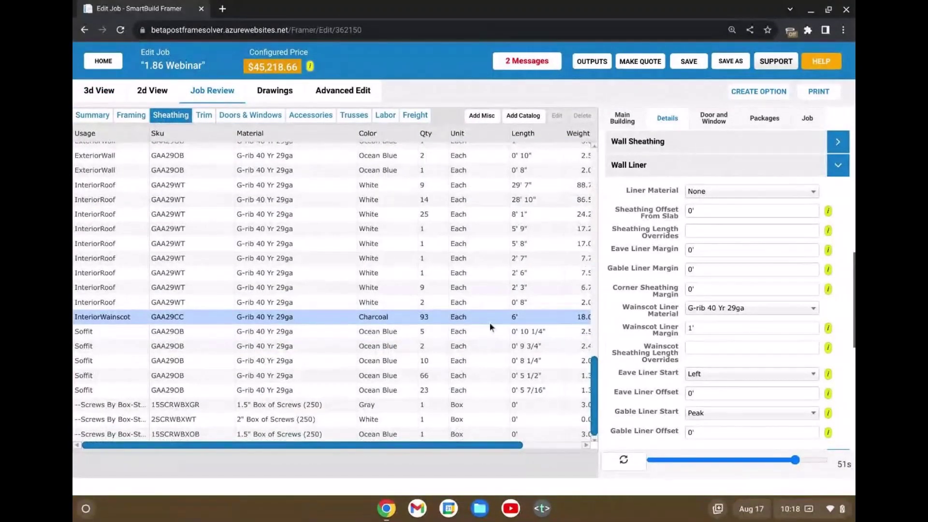
- Set the wainscot liner margin to -1', rebuild the job and check the interior wainscot row in the sheathing list
click(717, 327)
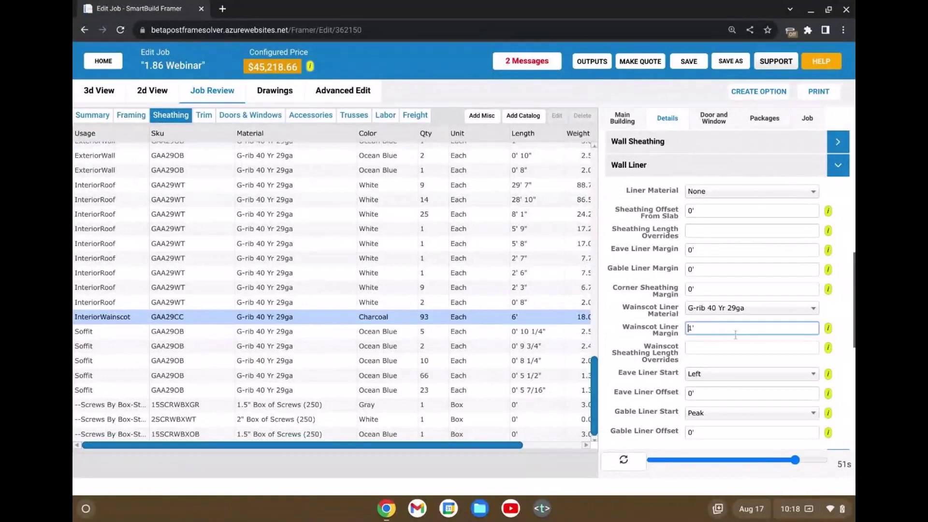
click(640, 465)
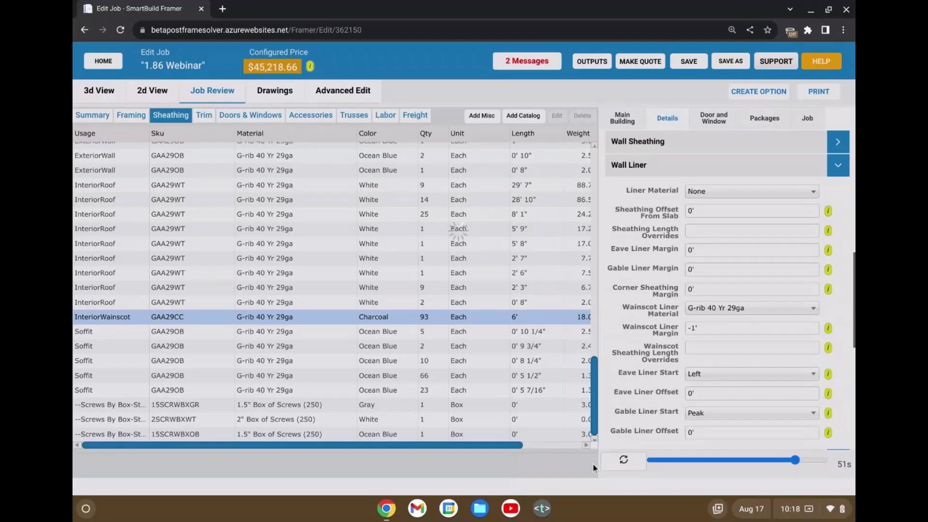
scroll(486, 325, down, 10)
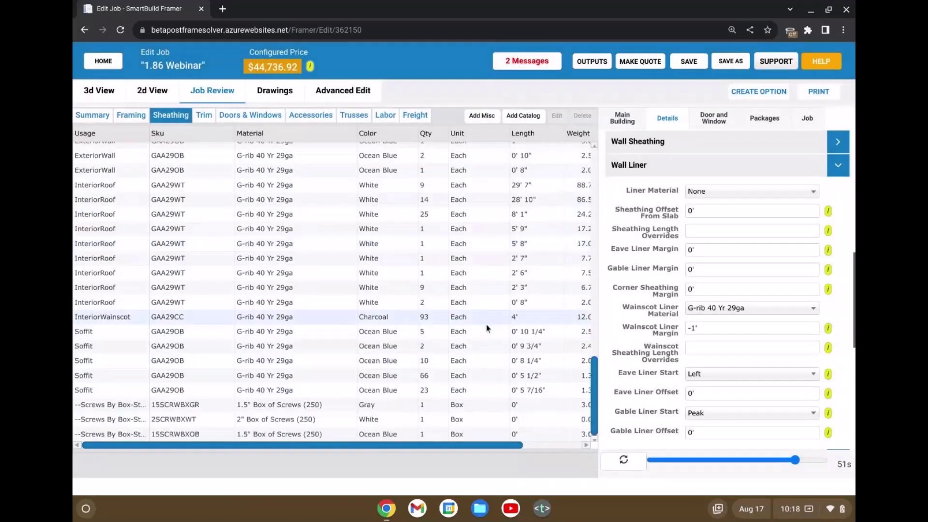
click(487, 322)
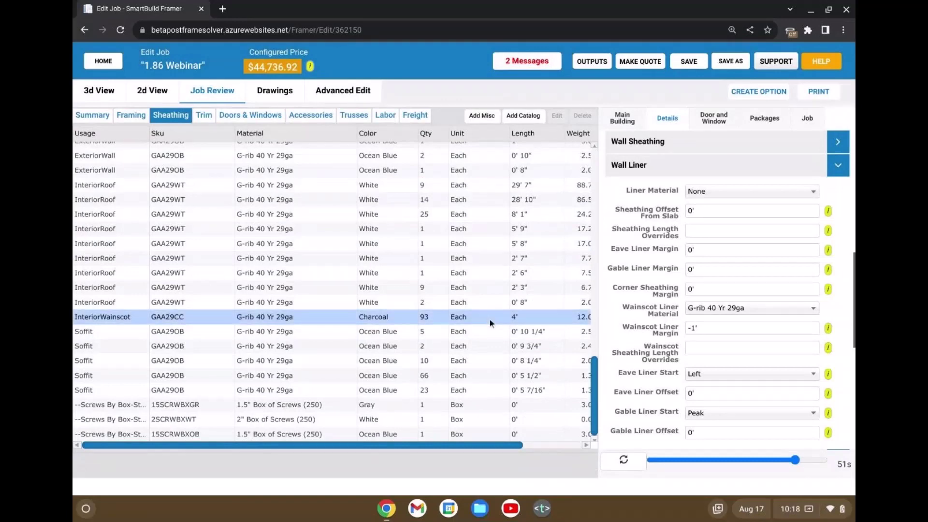
- Inspect the wainscot in the 3D model from above, and recheck the interior wainscot row in the sheathing list
click(111, 96)
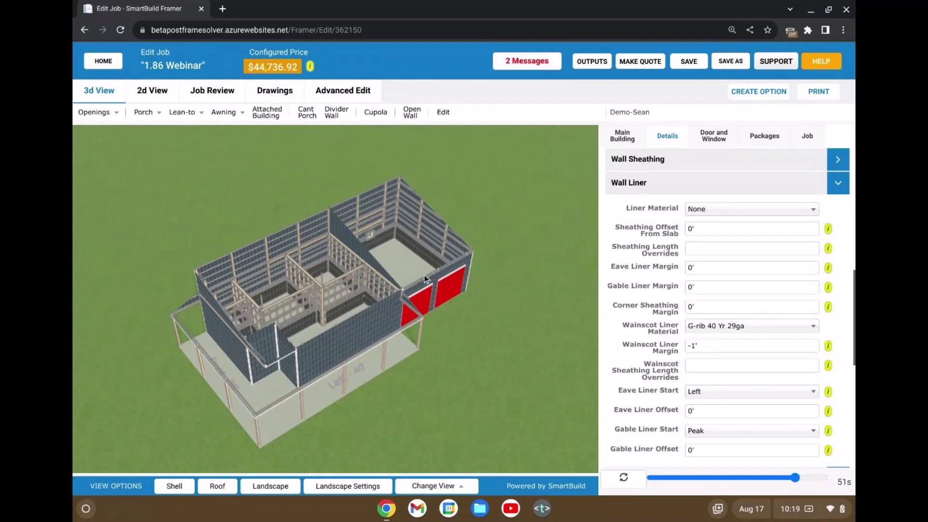
drag(425, 275, 367, 227)
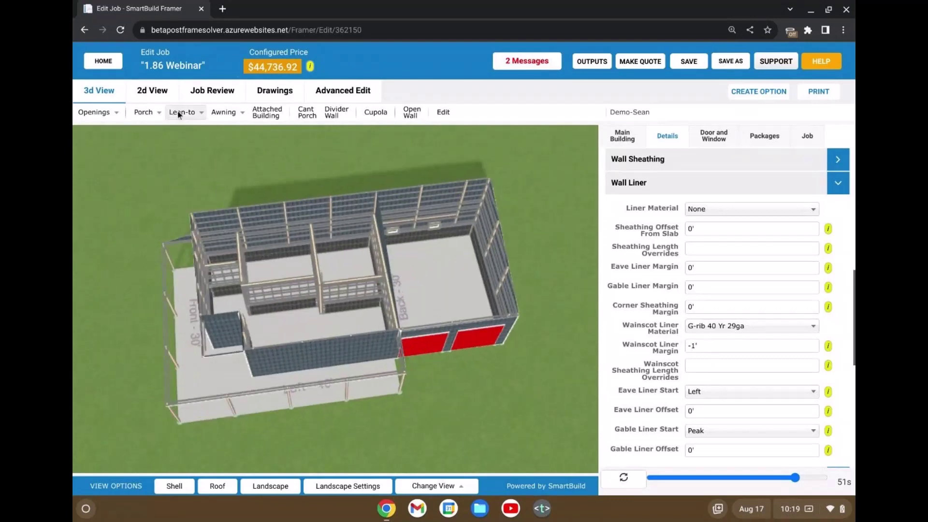
click(215, 90)
scroll(370, 354, down, 10)
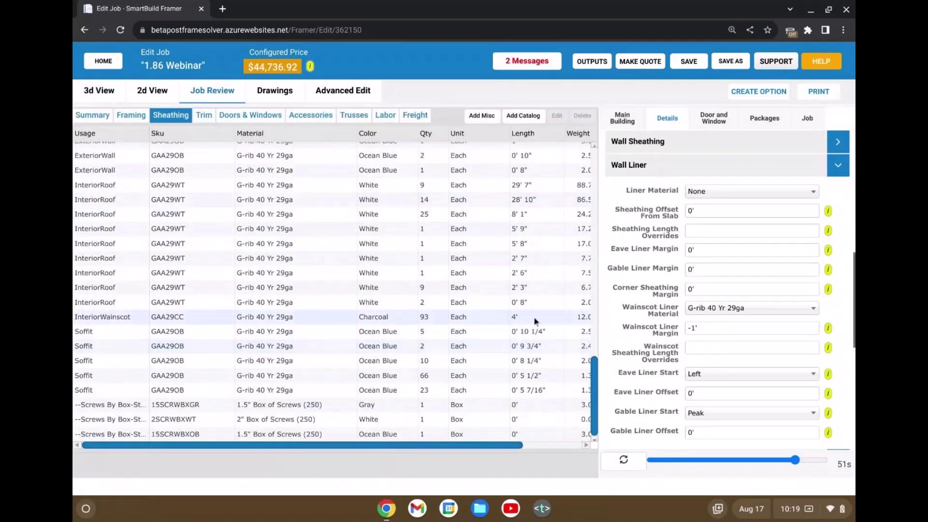
click(518, 319)
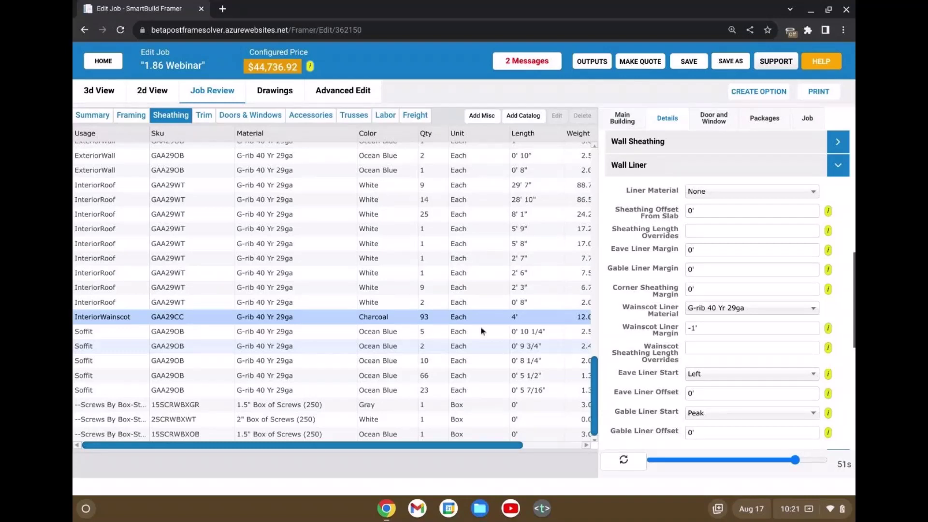
- Return to the 3D model, show the roof and hide the shell to view the building's framing from the porch corner
click(98, 94)
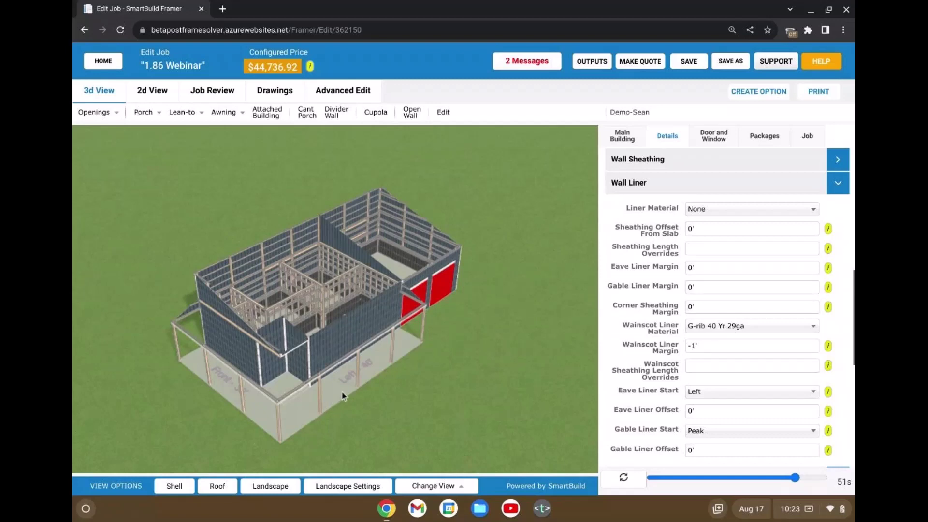
drag(344, 389, 280, 358)
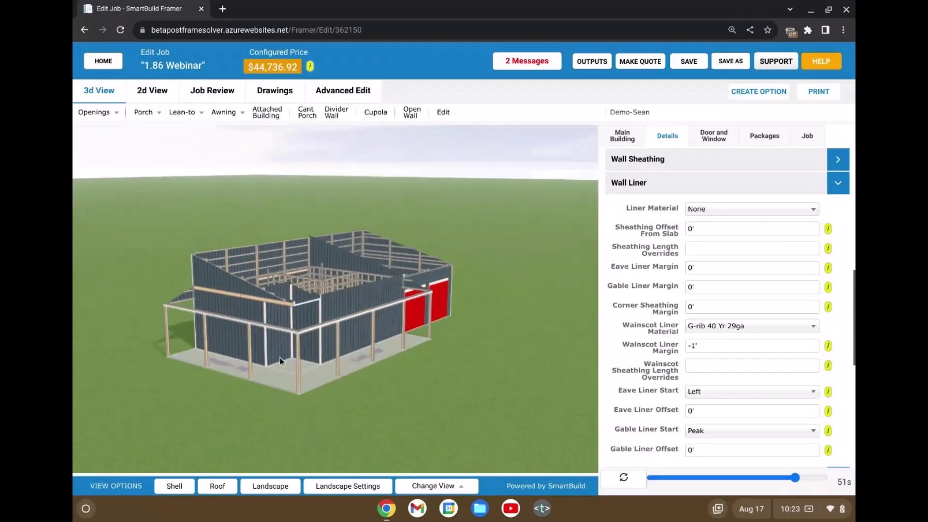
scroll(279, 357, up, 1)
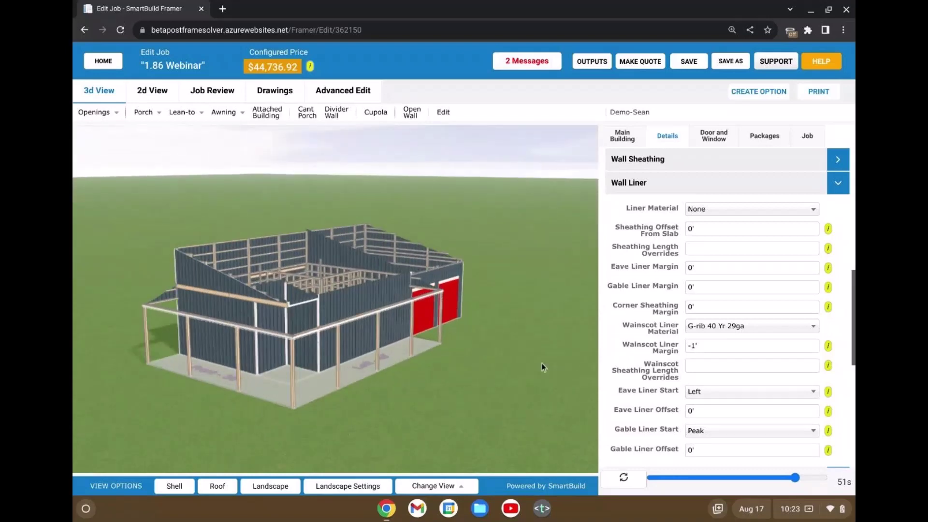
click(217, 486)
click(174, 486)
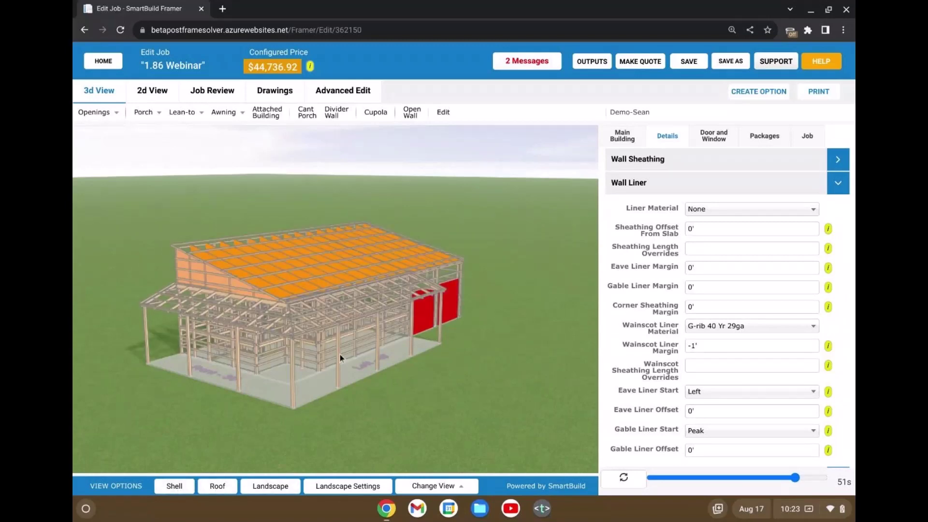
- Examine the porch and wall framing along the building's 40' left side closely in the 3D model
drag(365, 336, 343, 349)
scroll(288, 376, up, 3)
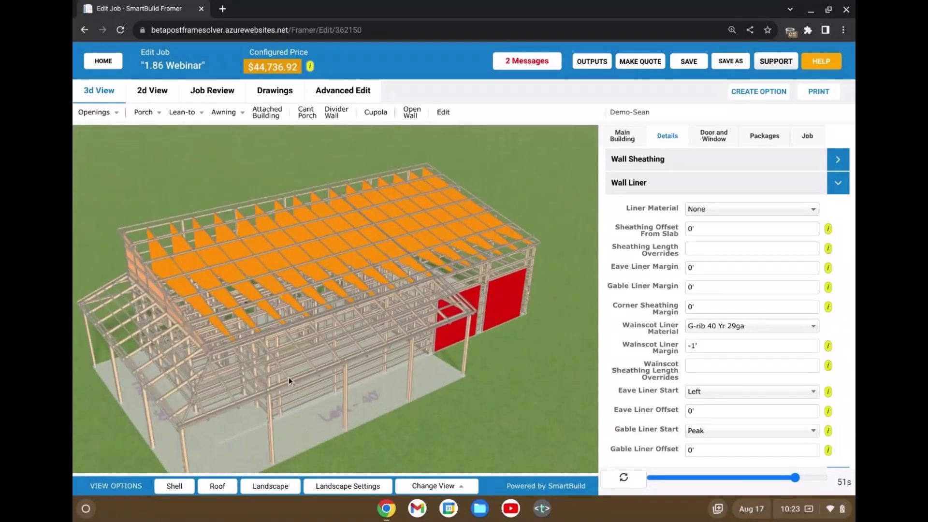
scroll(288, 377, up, 2)
drag(288, 376, 289, 360)
scroll(264, 329, up, 2)
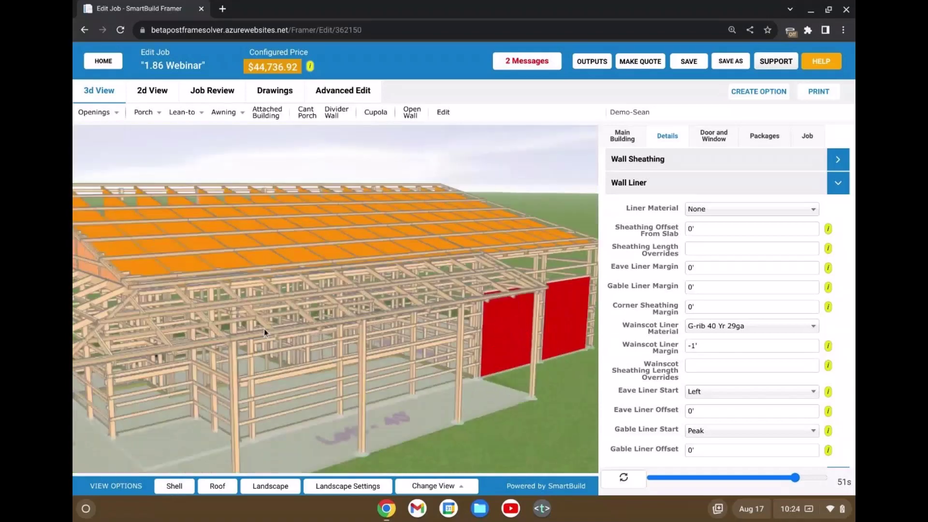
scroll(264, 329, up, 2)
drag(264, 329, 323, 288)
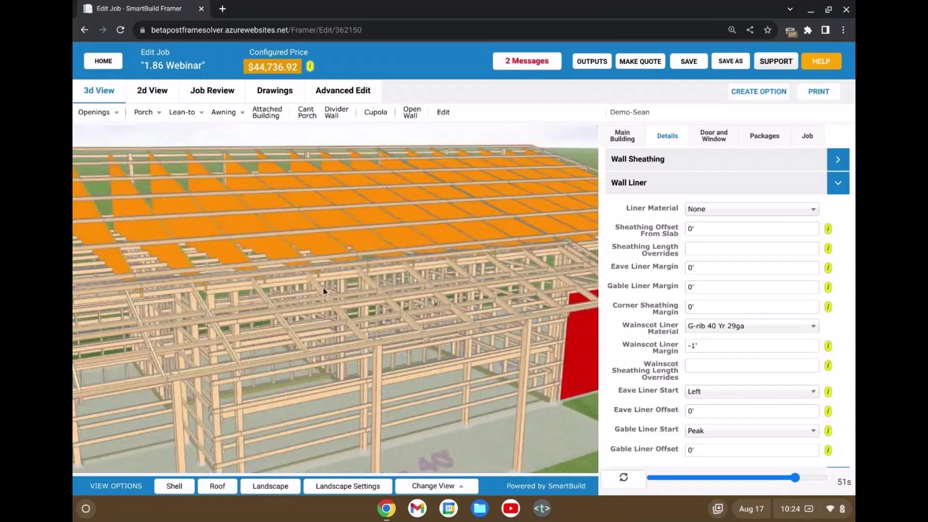
drag(349, 334, 332, 350)
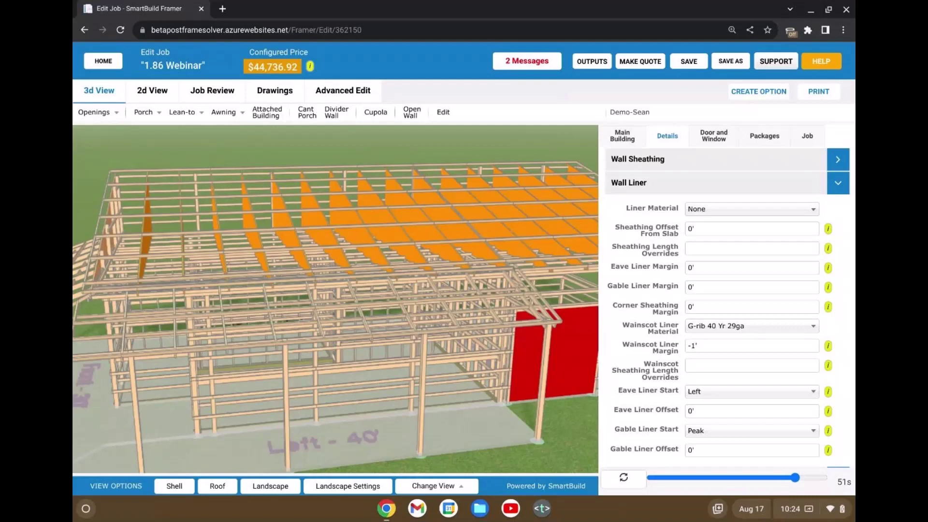
- Compare truss L-1 with its matched truss from the job review's truss list, leaving the truss table unchanged
click(237, 94)
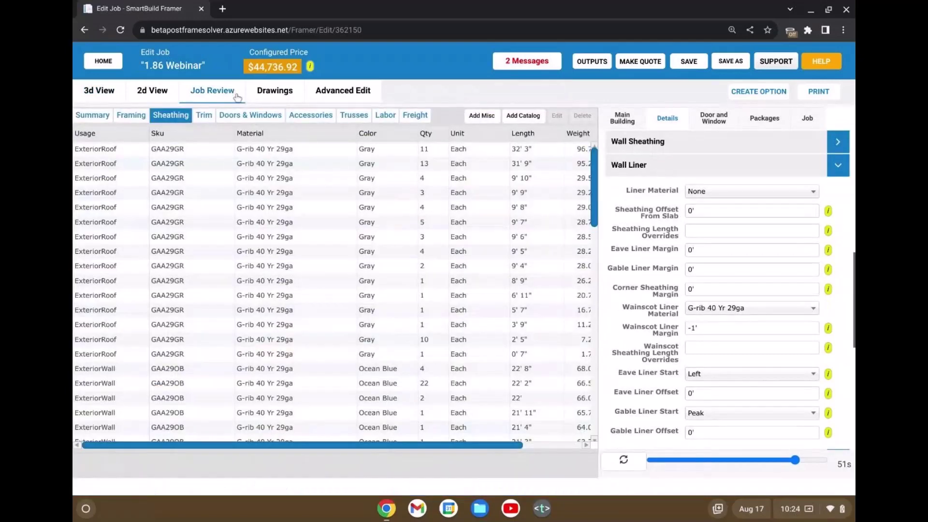
click(367, 115)
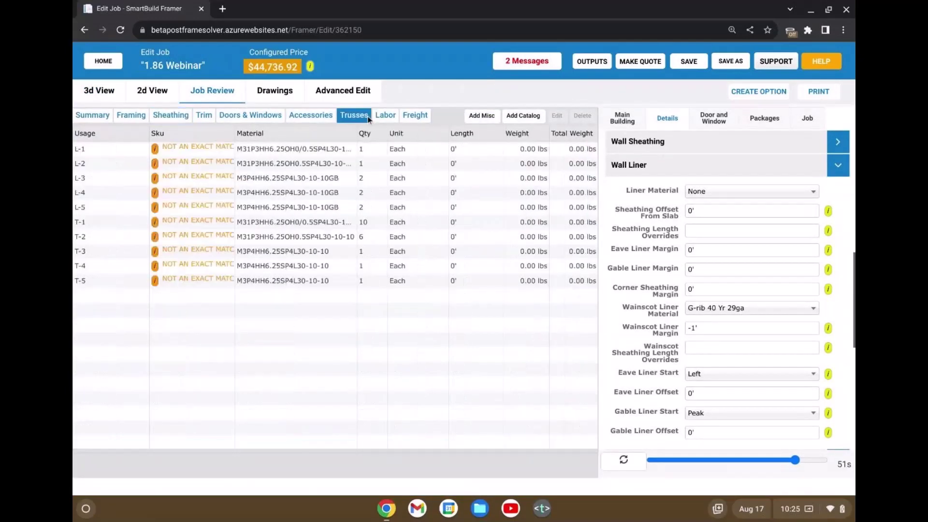
click(156, 153)
click(155, 150)
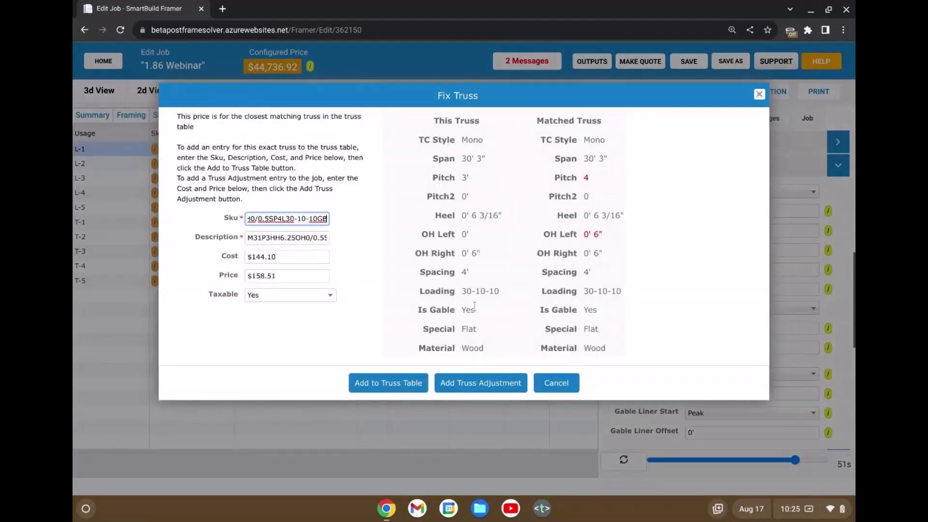
click(567, 390)
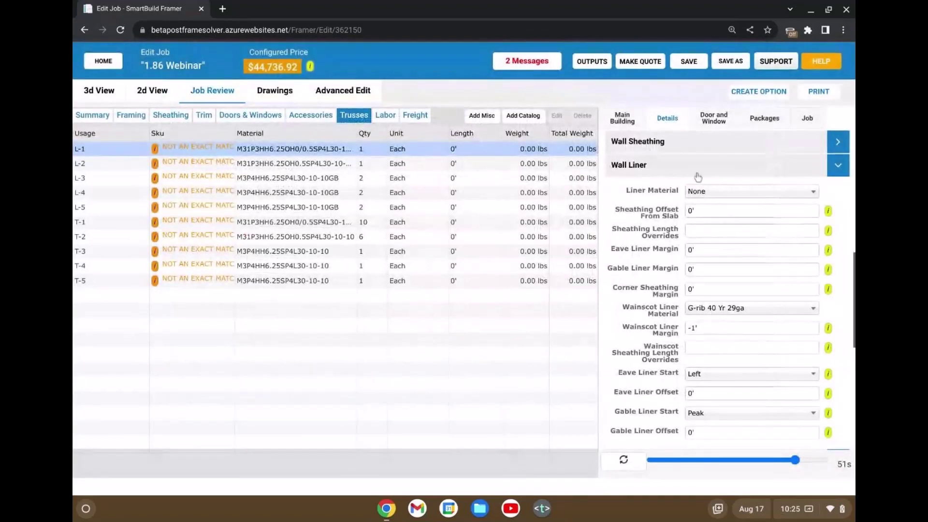
- Review the Roof Framing settings in the job details, including truss special, truss material, heel height and sub fascia options
click(686, 164)
scroll(685, 244, up, 5)
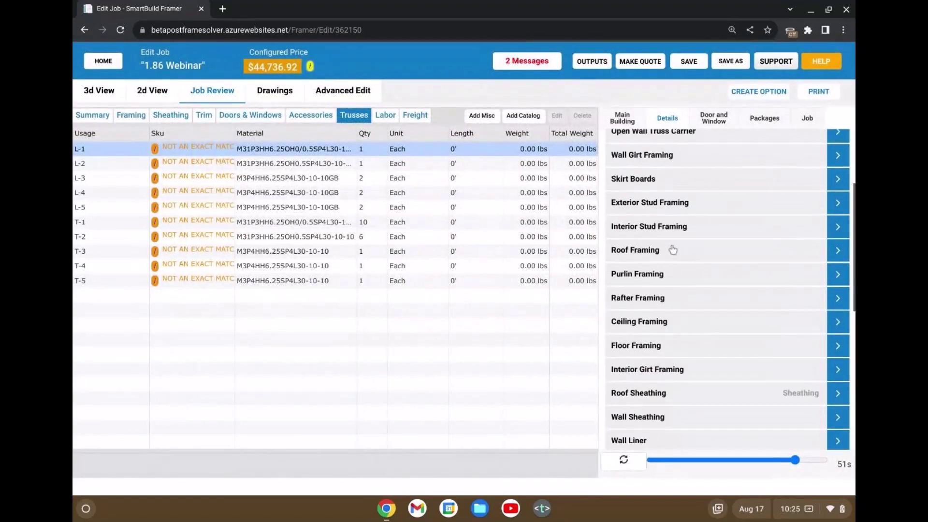
click(687, 257)
scroll(662, 261, down, 4)
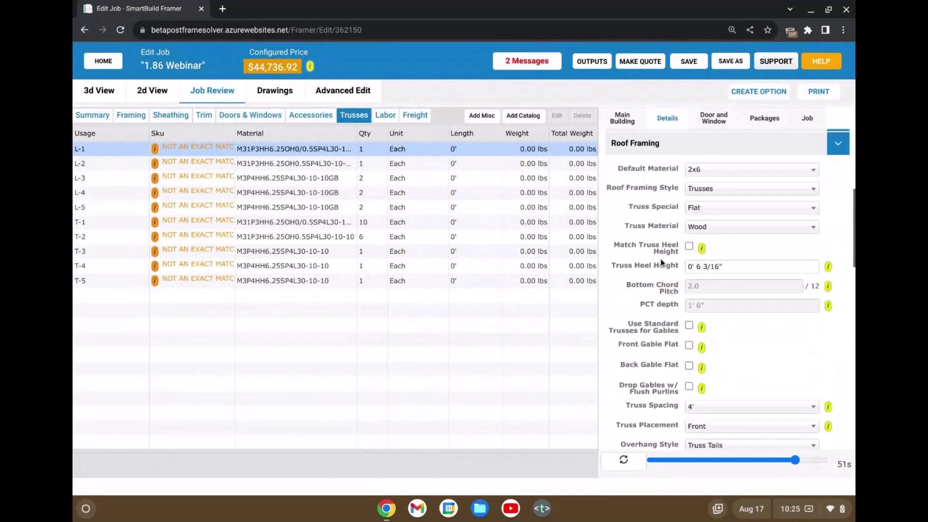
scroll(660, 259, down, 4)
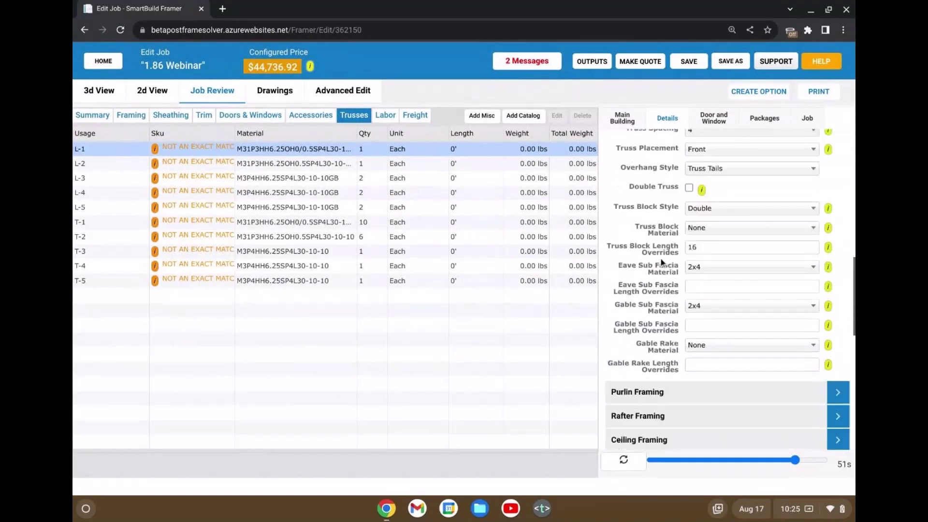
scroll(660, 259, up, 5)
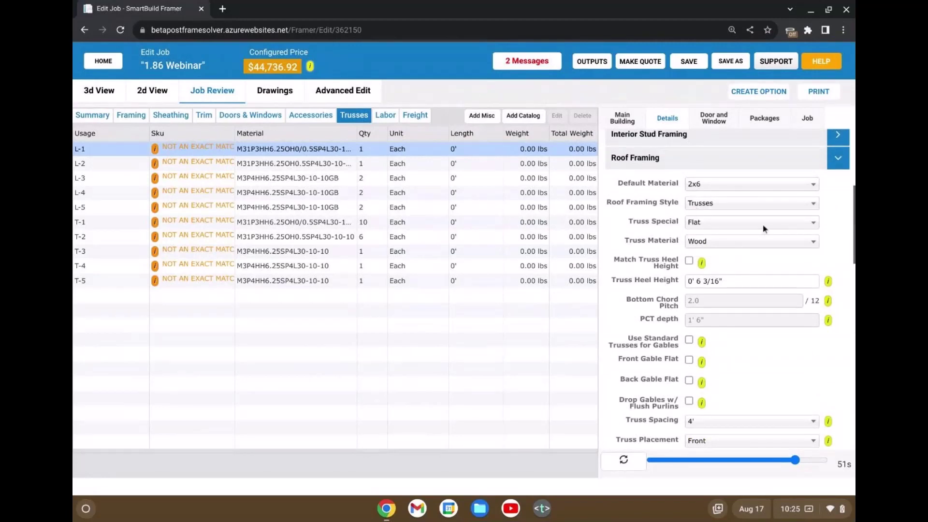
scroll(758, 237, down, 1)
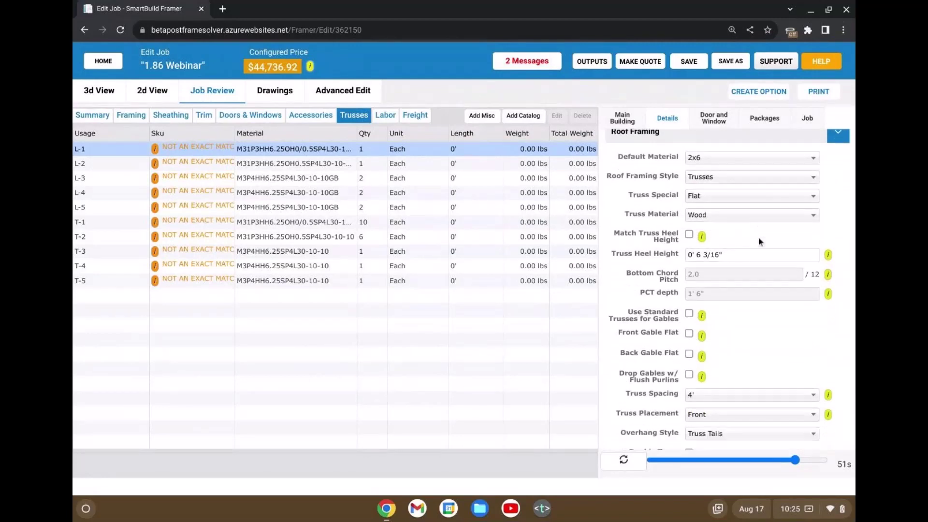
scroll(758, 238, down, 4)
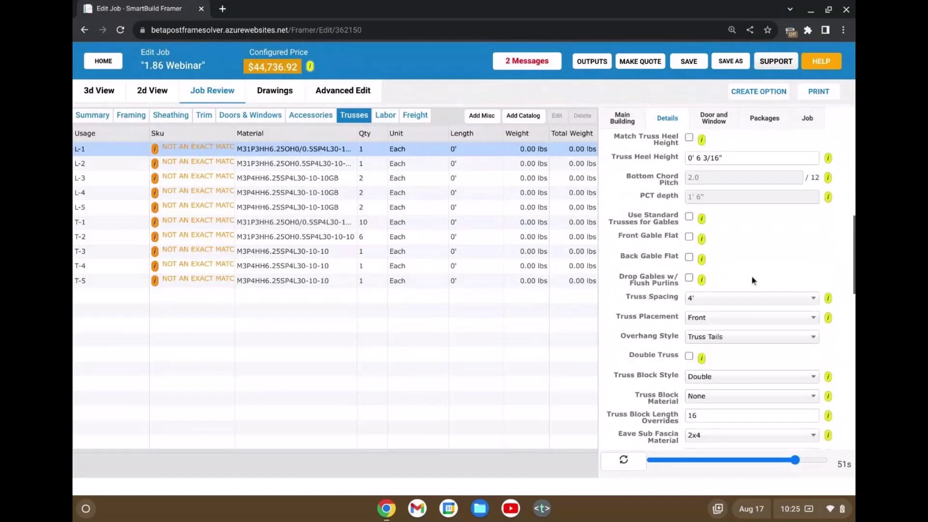
scroll(752, 281, down, 4)
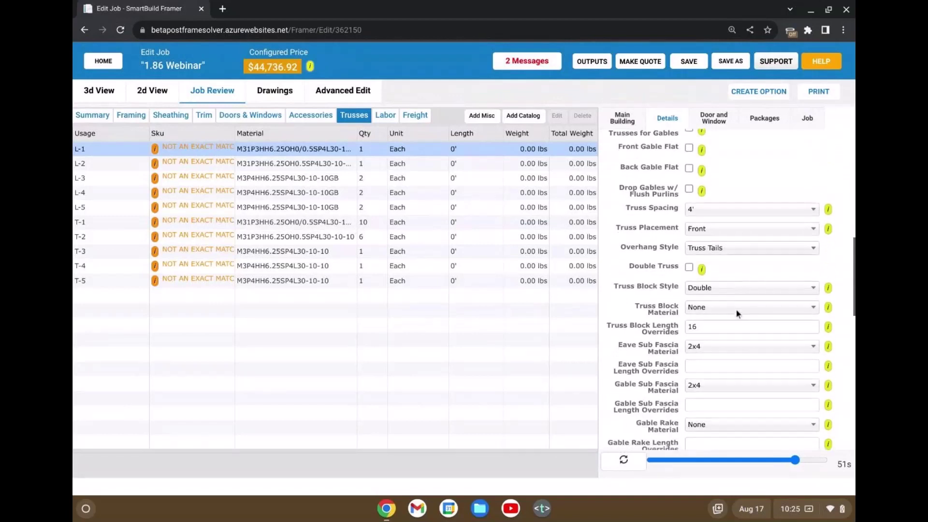
scroll(735, 309, down, 3)
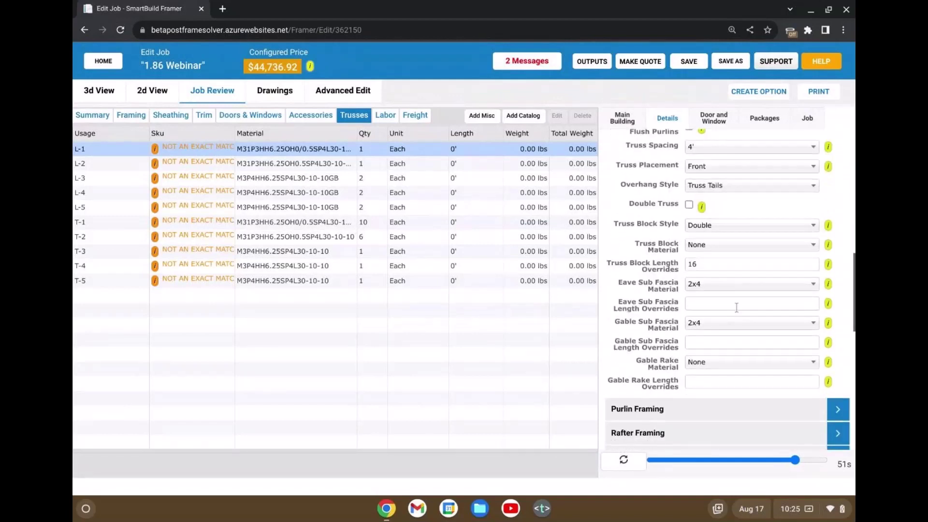
scroll(735, 307, up, 10)
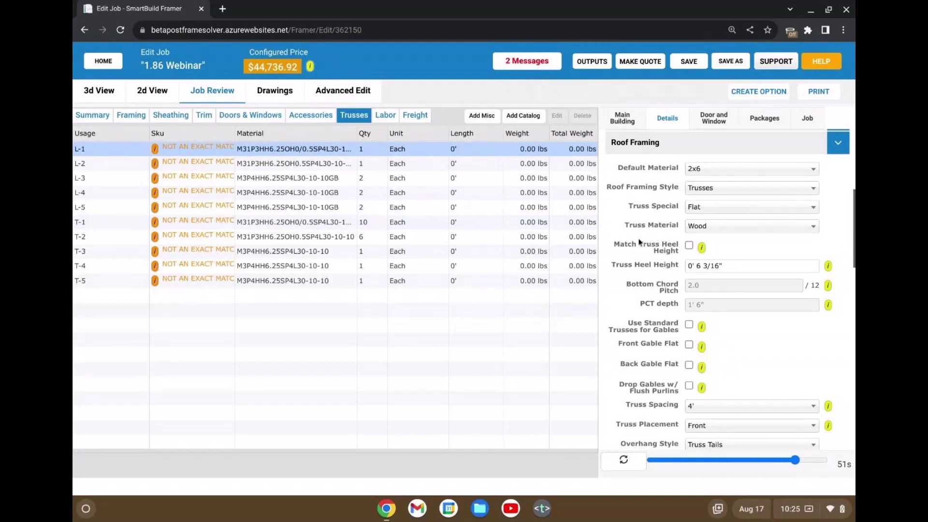
click(798, 226)
click(791, 252)
- Return to the 3D model, open the rear attached building for editing and enable its advanced options
click(99, 90)
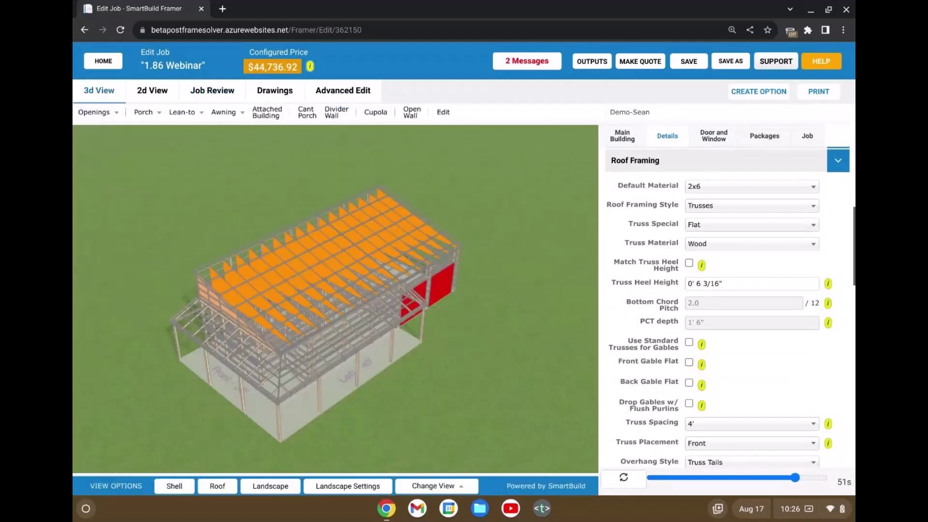
drag(228, 220, 306, 399)
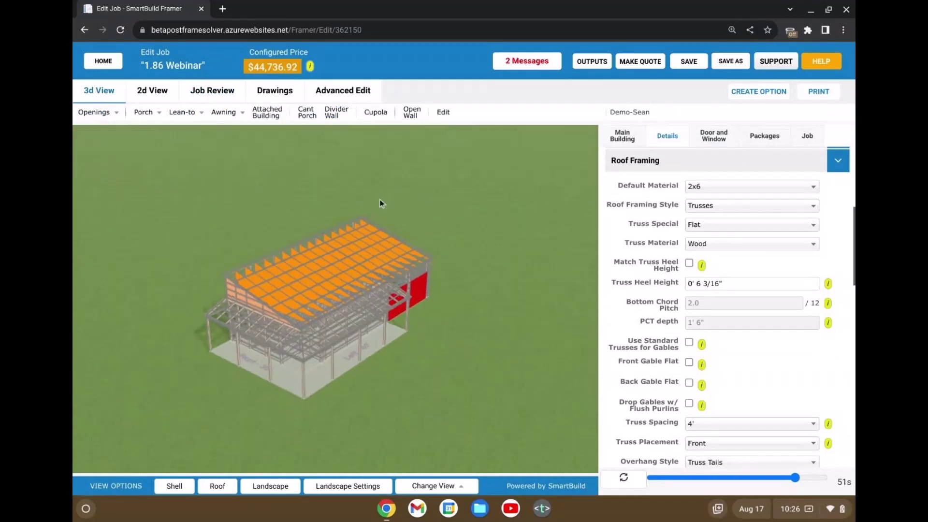
click(442, 118)
drag(345, 401, 245, 439)
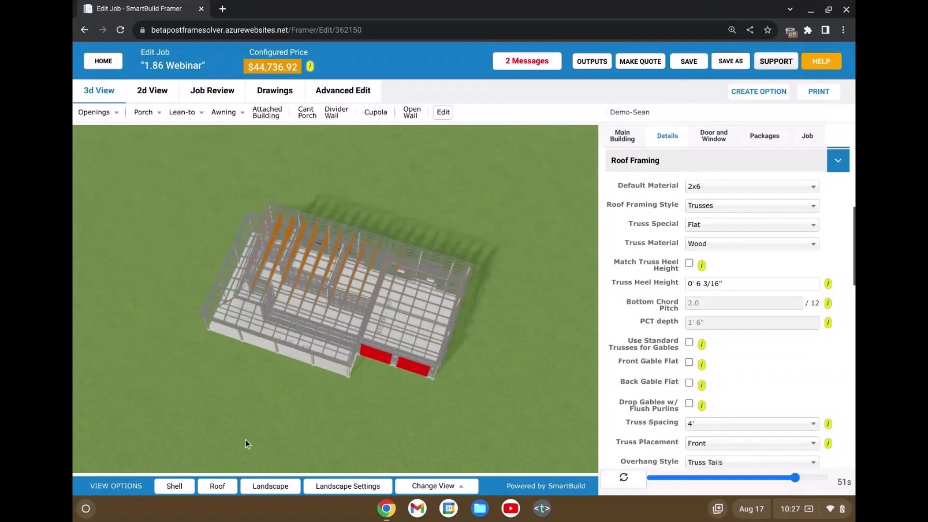
scroll(428, 404, up, 2)
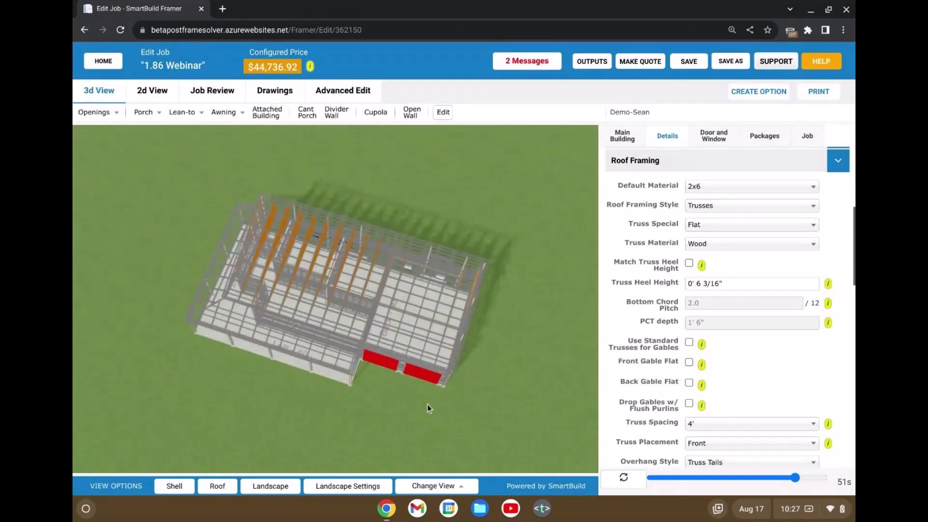
click(434, 336)
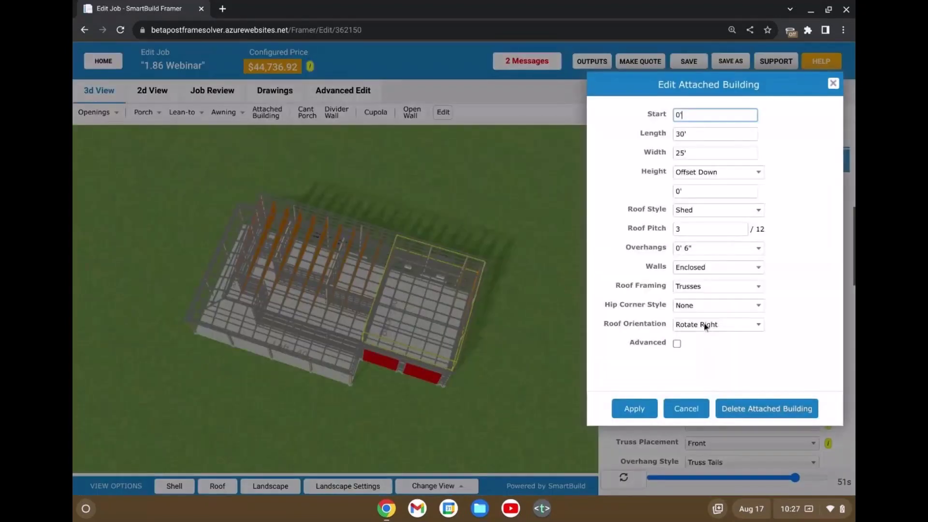
click(677, 343)
- Remove the attached building's concrete slab by changing its slab depth, and apply the edit
scroll(664, 300, down, 3)
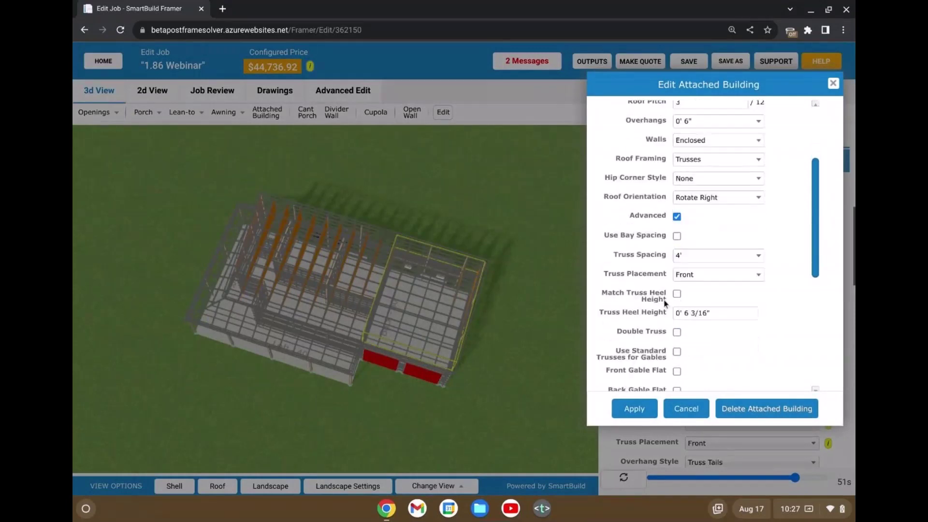
scroll(664, 302, up, 3)
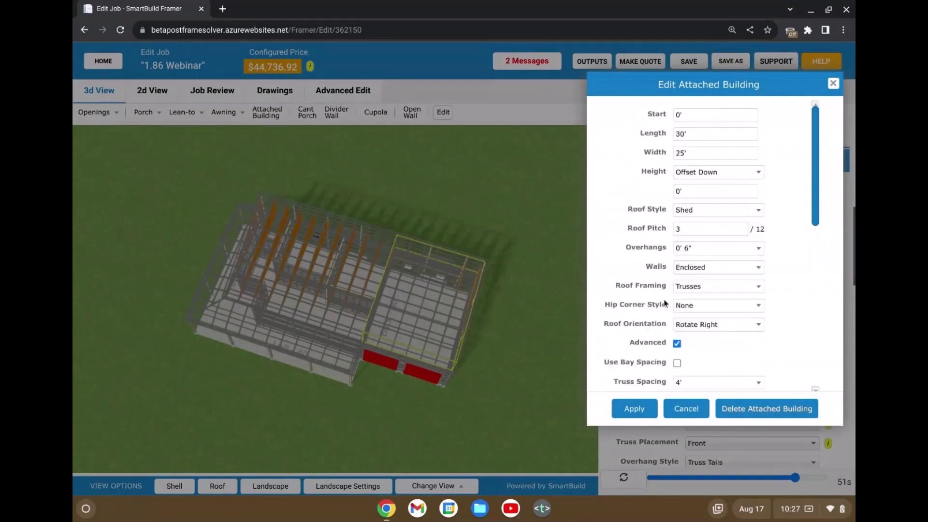
scroll(665, 303, down, 2)
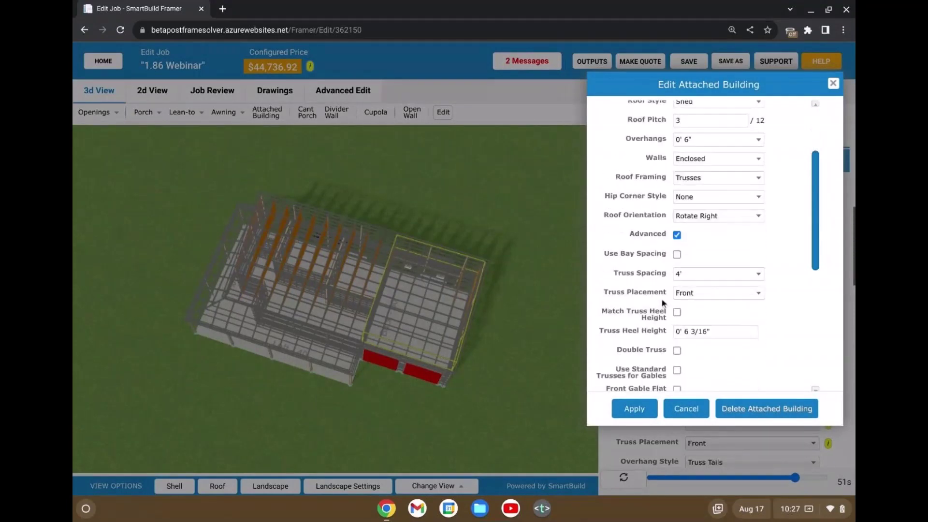
scroll(662, 302, down, 4)
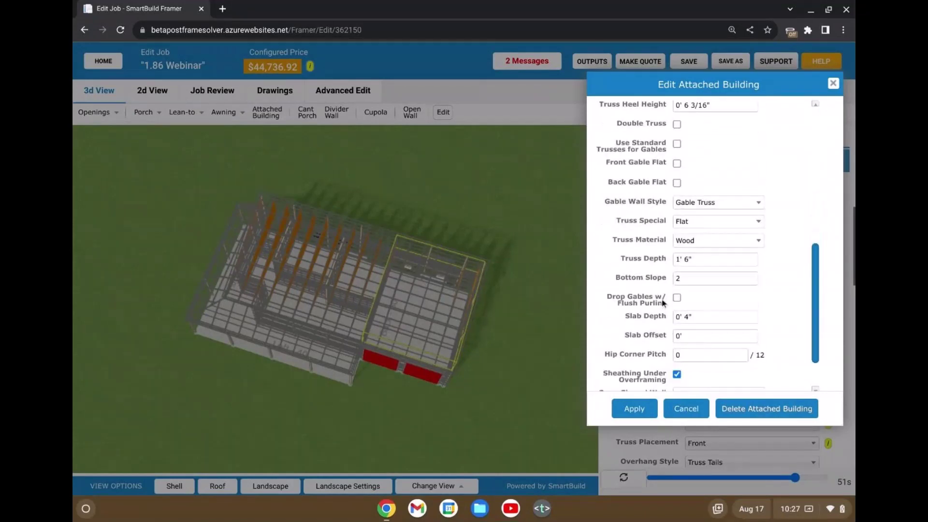
click(703, 318)
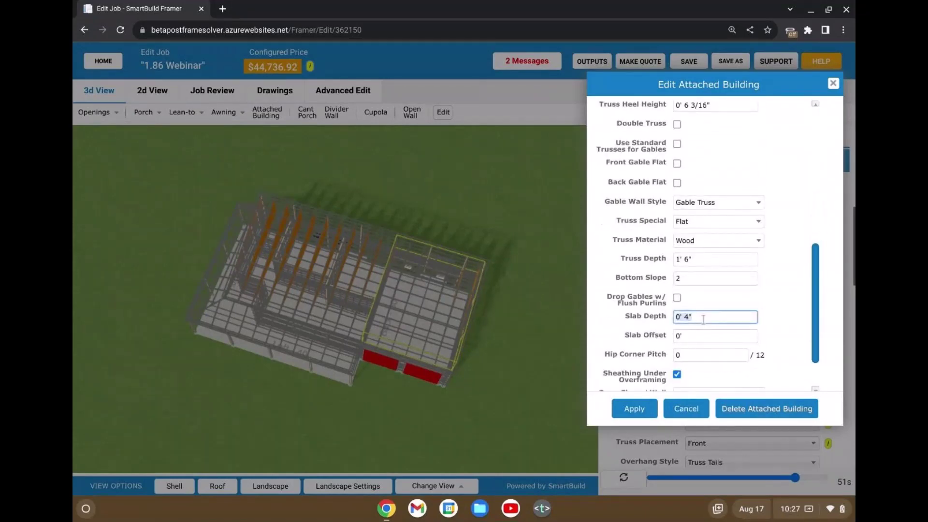
text(6)
click(626, 412)
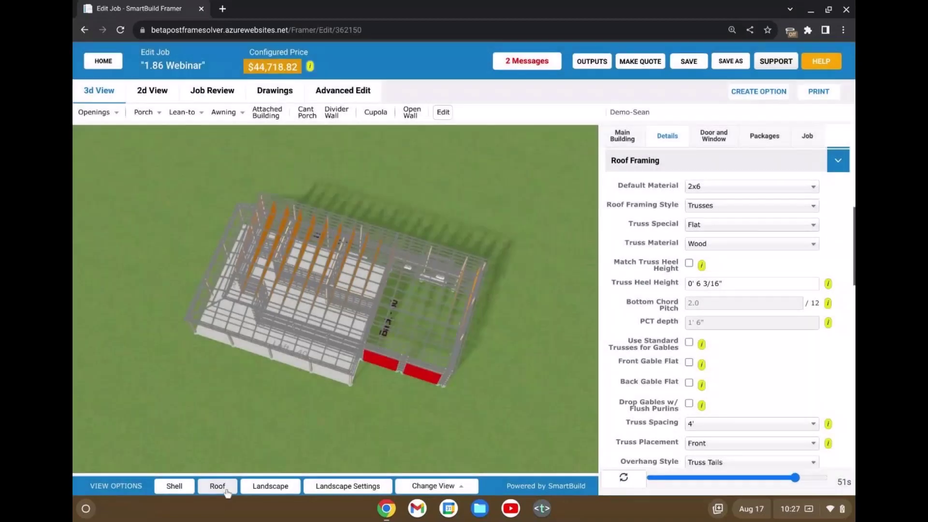
- Hide the roof and inspect the slab area and interior walls in the 3D model from above
click(217, 486)
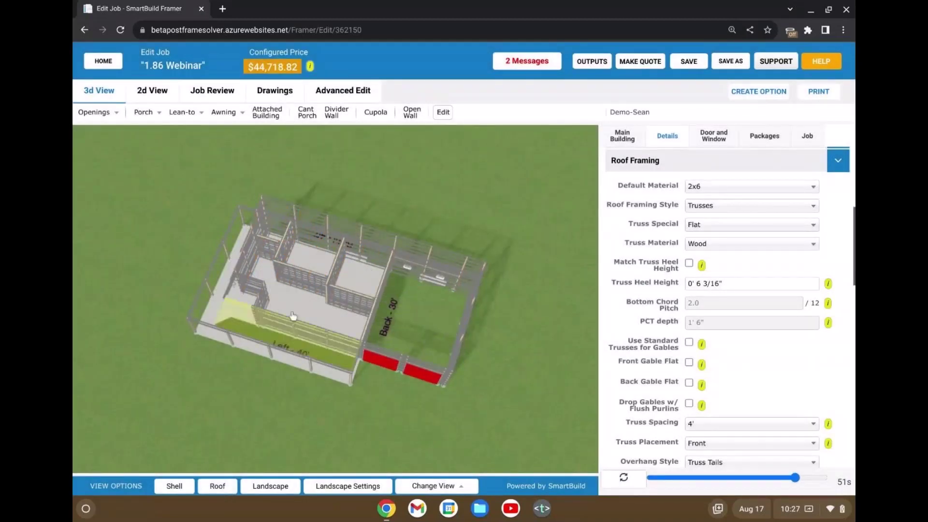
drag(263, 377, 286, 342)
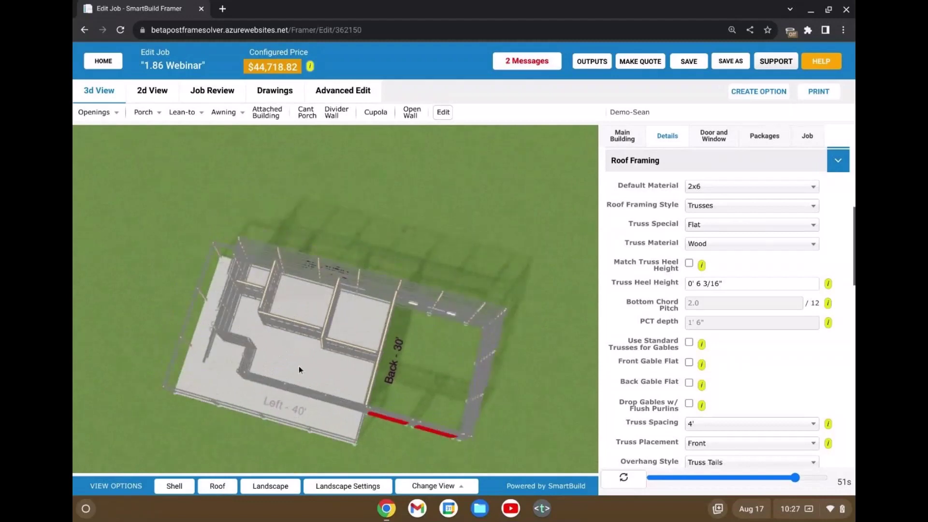
scroll(325, 319, up, 2)
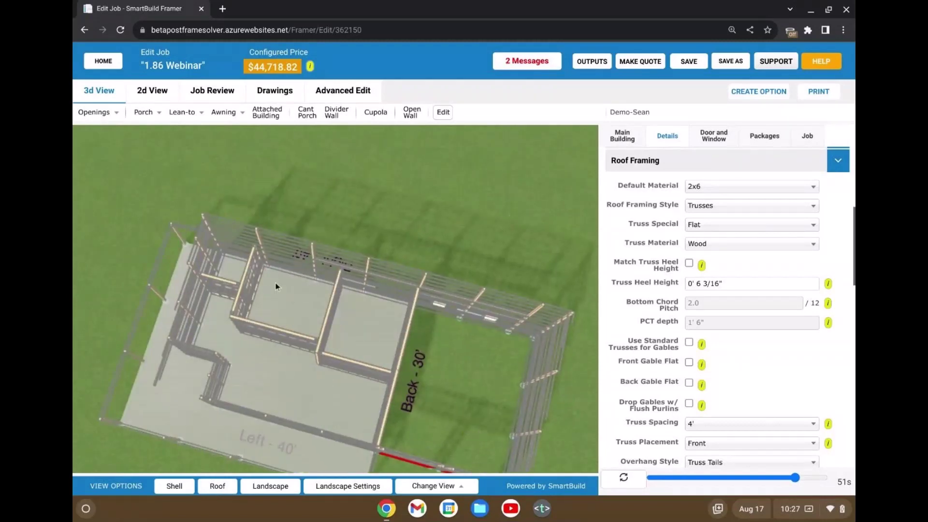
drag(275, 286, 308, 310)
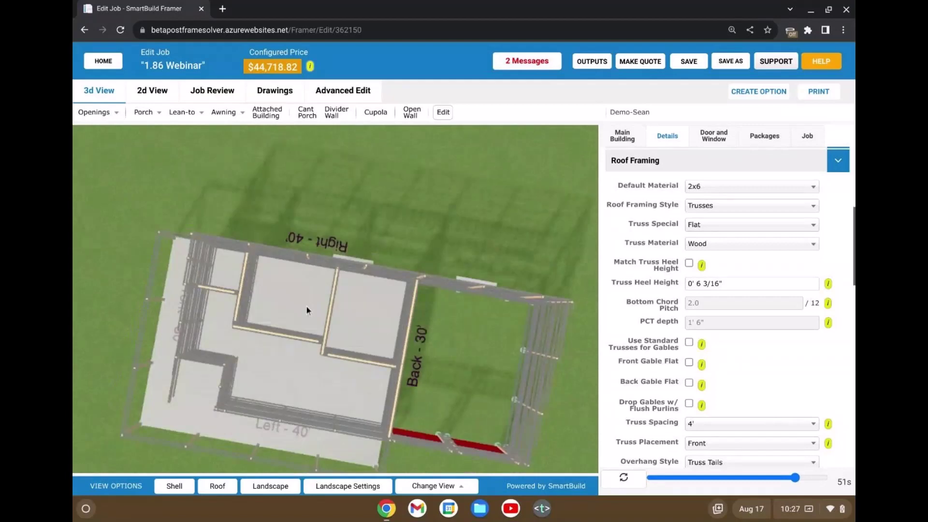